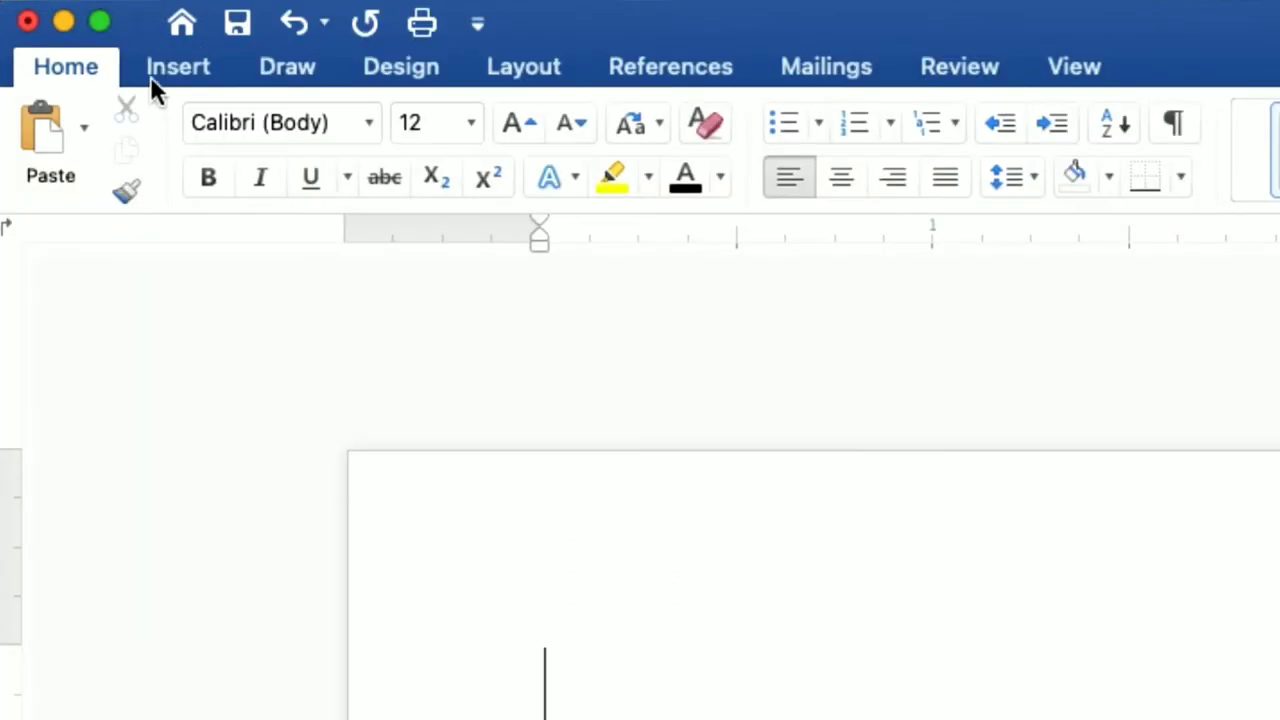
- Insert beach background.jpeg from the boarding pass folder on the Desktop
{"action": "left_click", "coordinate": [150, 76]}
{"action": "left_click", "coordinate": [422, 135]}
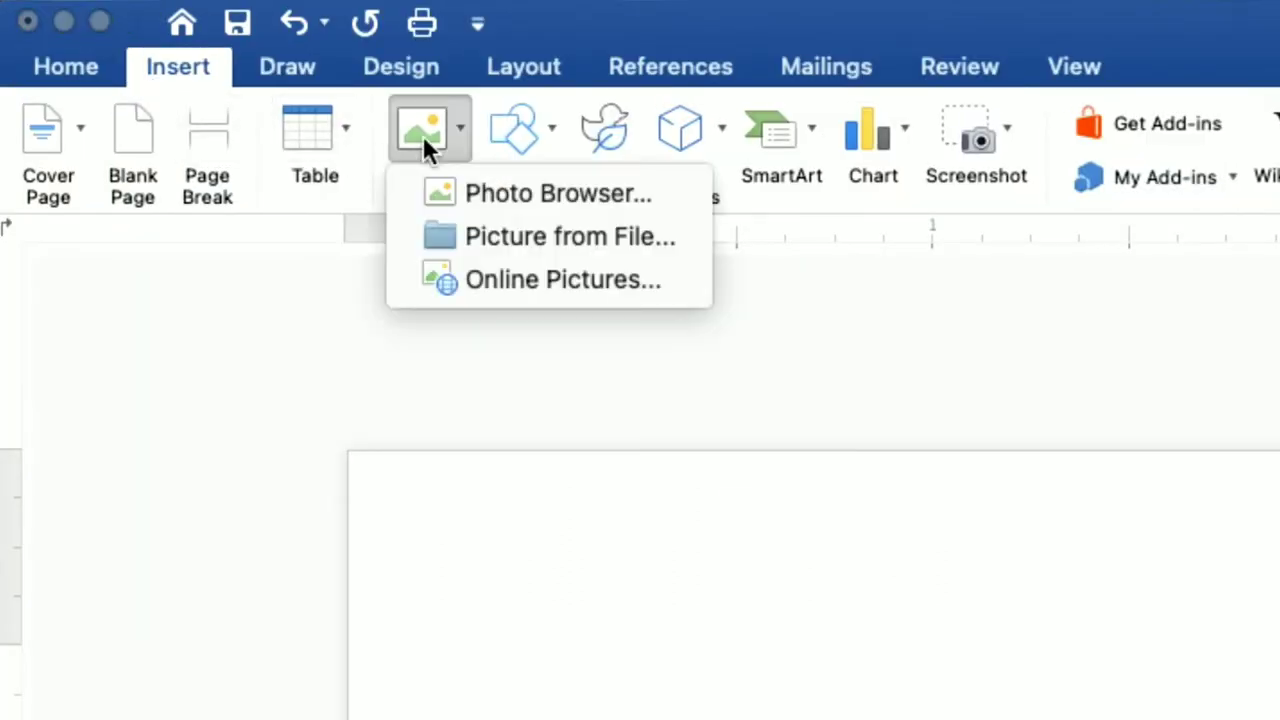
{"action": "left_click", "coordinate": [475, 240]}
{"action": "left_click", "coordinate": [362, 211]}
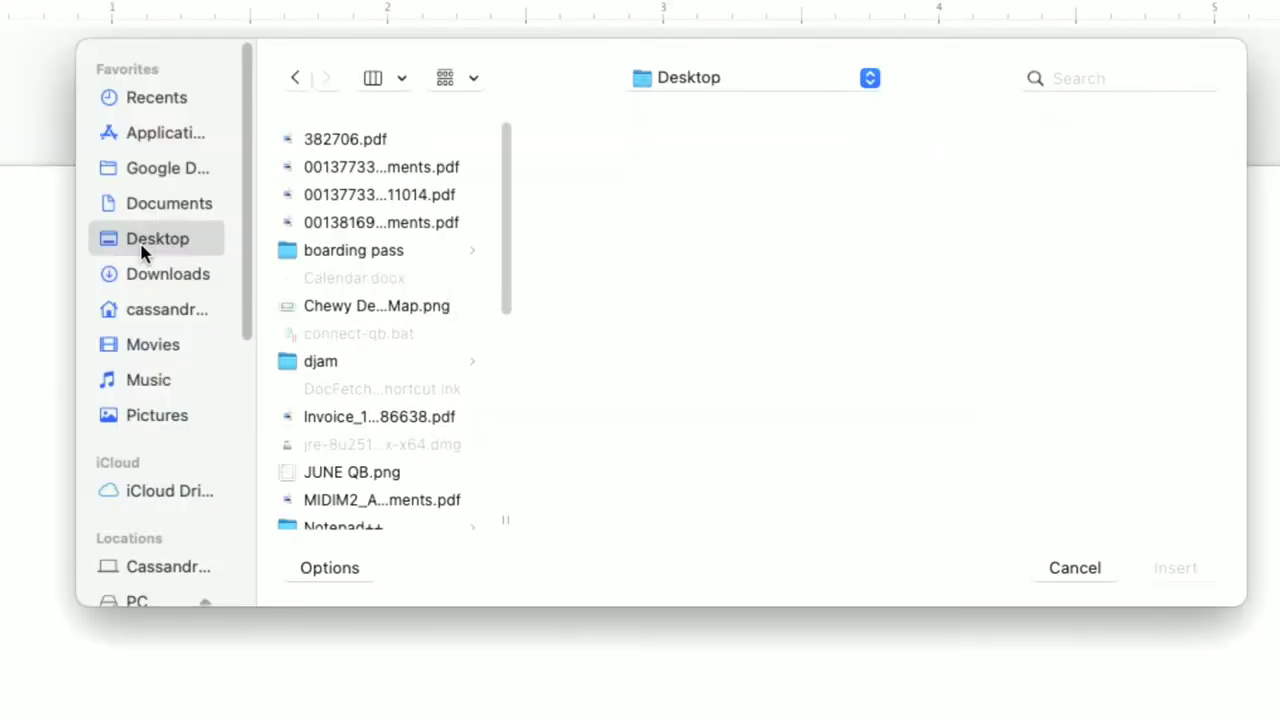
{"action": "left_click", "coordinate": [316, 256]}
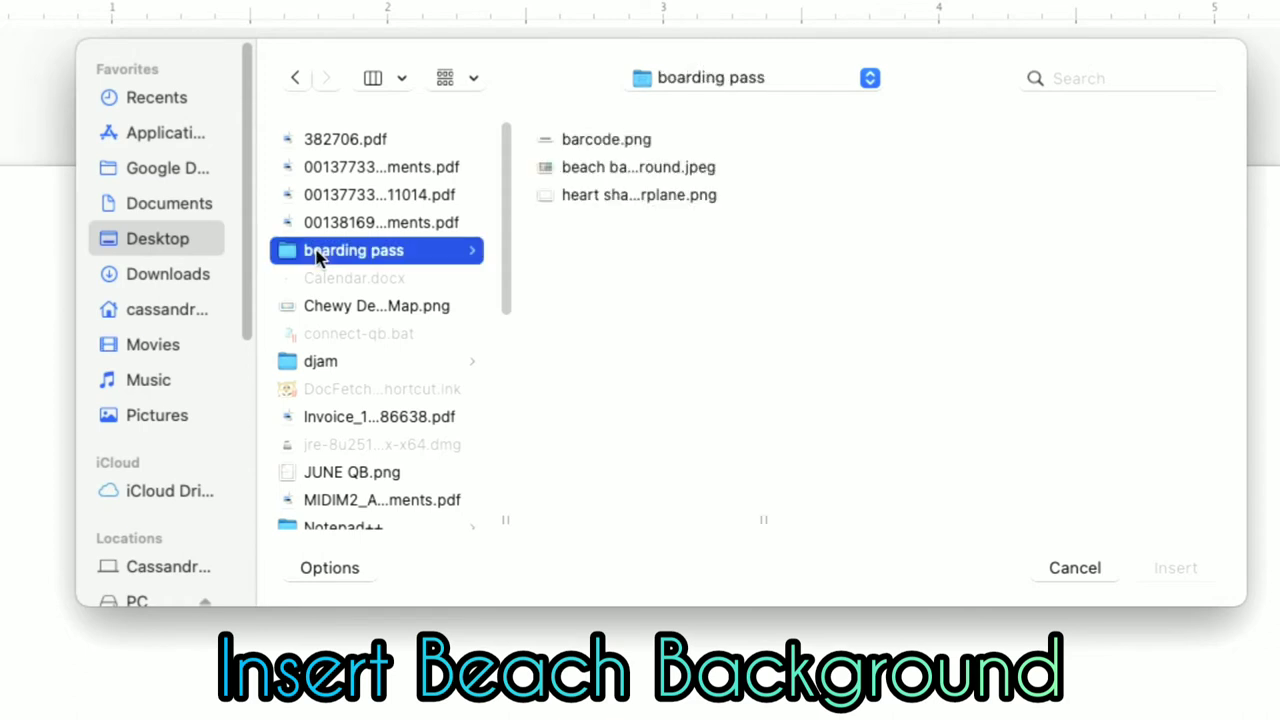
{"action": "left_click", "coordinate": [636, 170]}
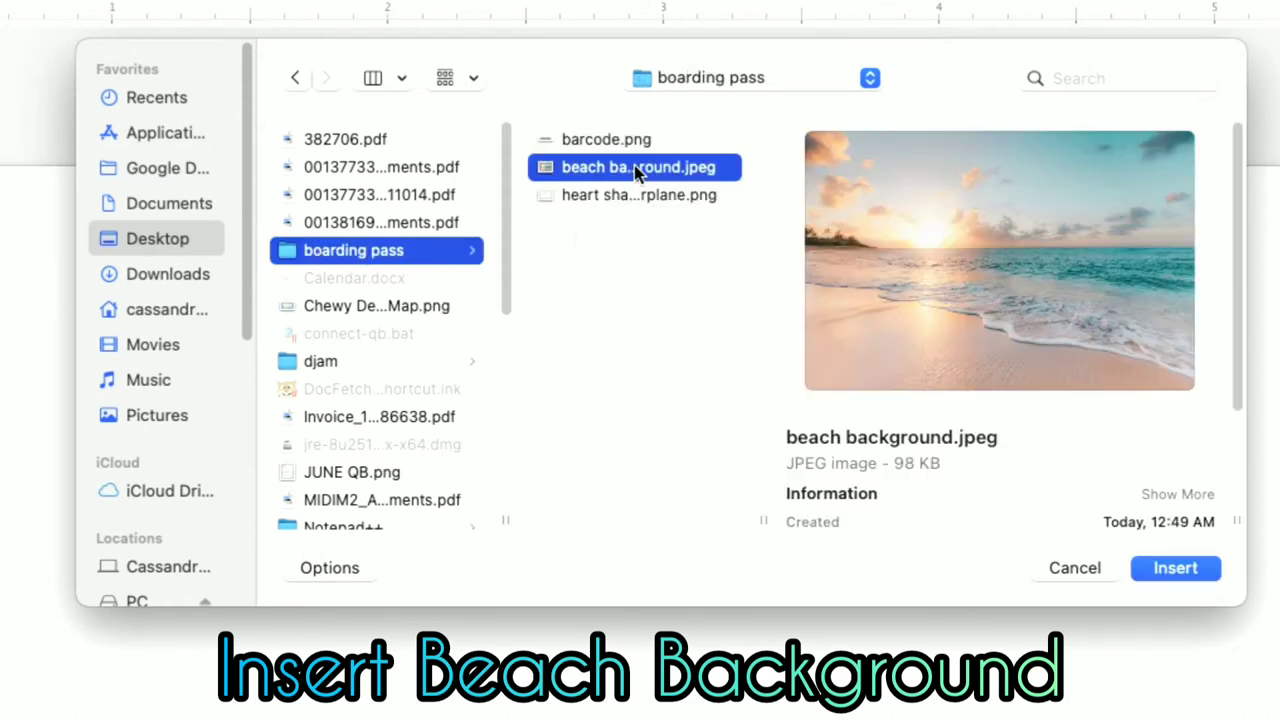
{"action": "left_click", "coordinate": [1150, 570]}
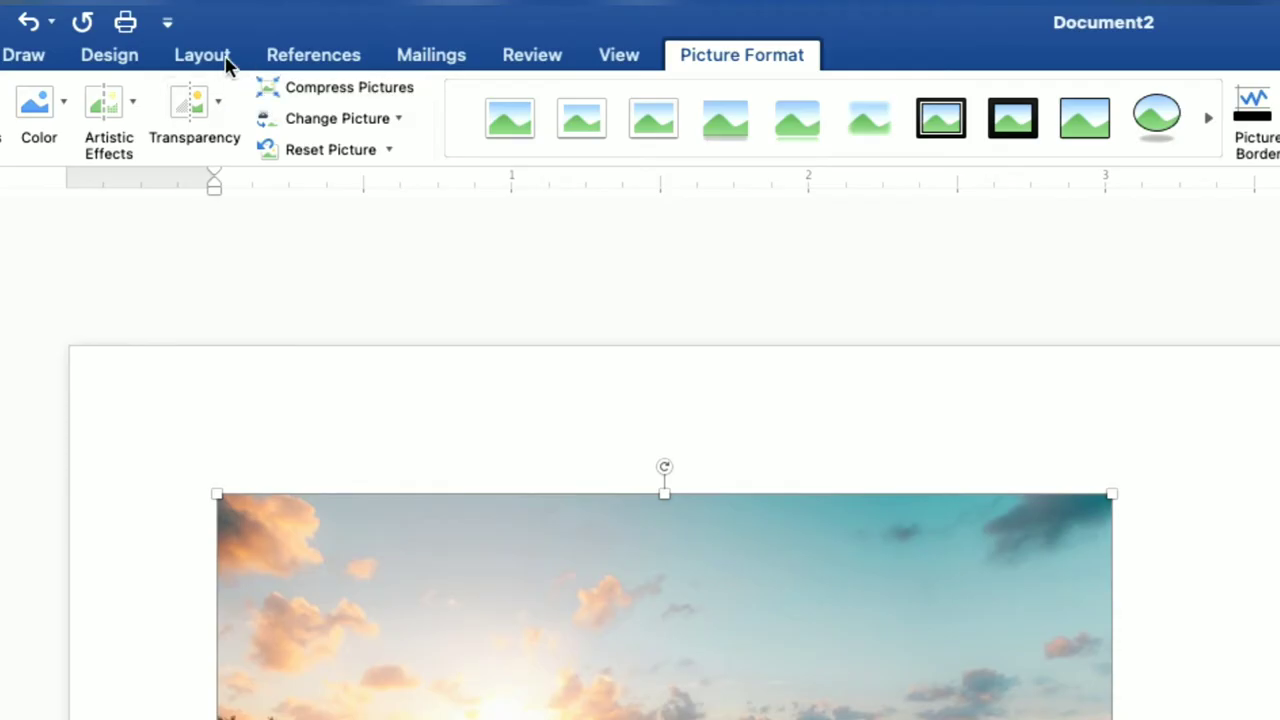
- Set the photo's wrapping to Behind Text and stretch it across the full page width
{"action": "left_click", "coordinate": [199, 24]}
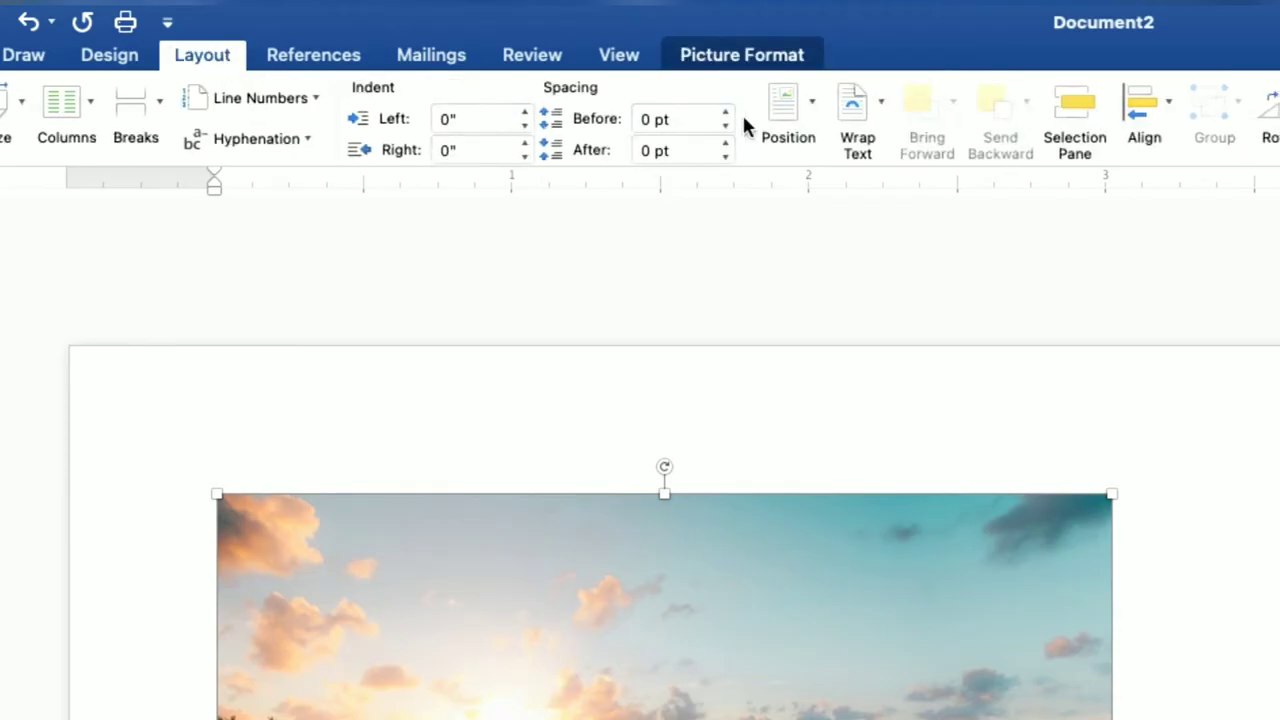
{"action": "left_click", "coordinate": [852, 115]}
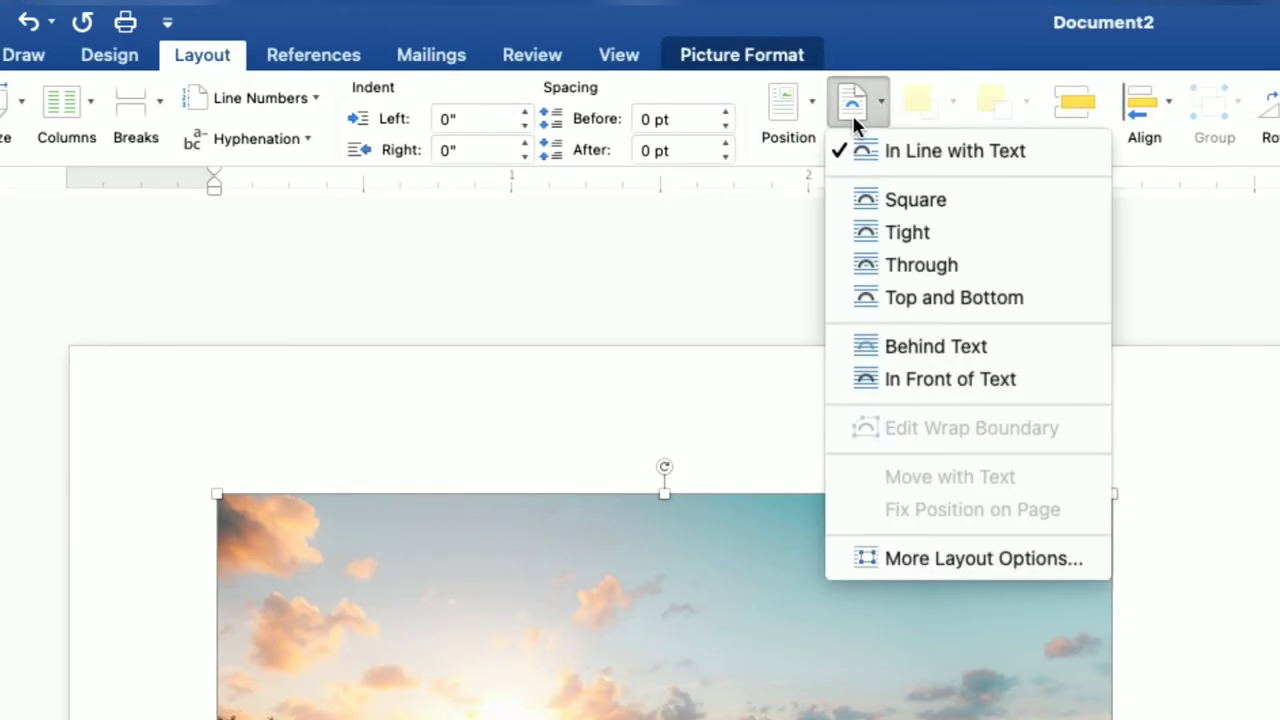
{"action": "left_click", "coordinate": [918, 357]}
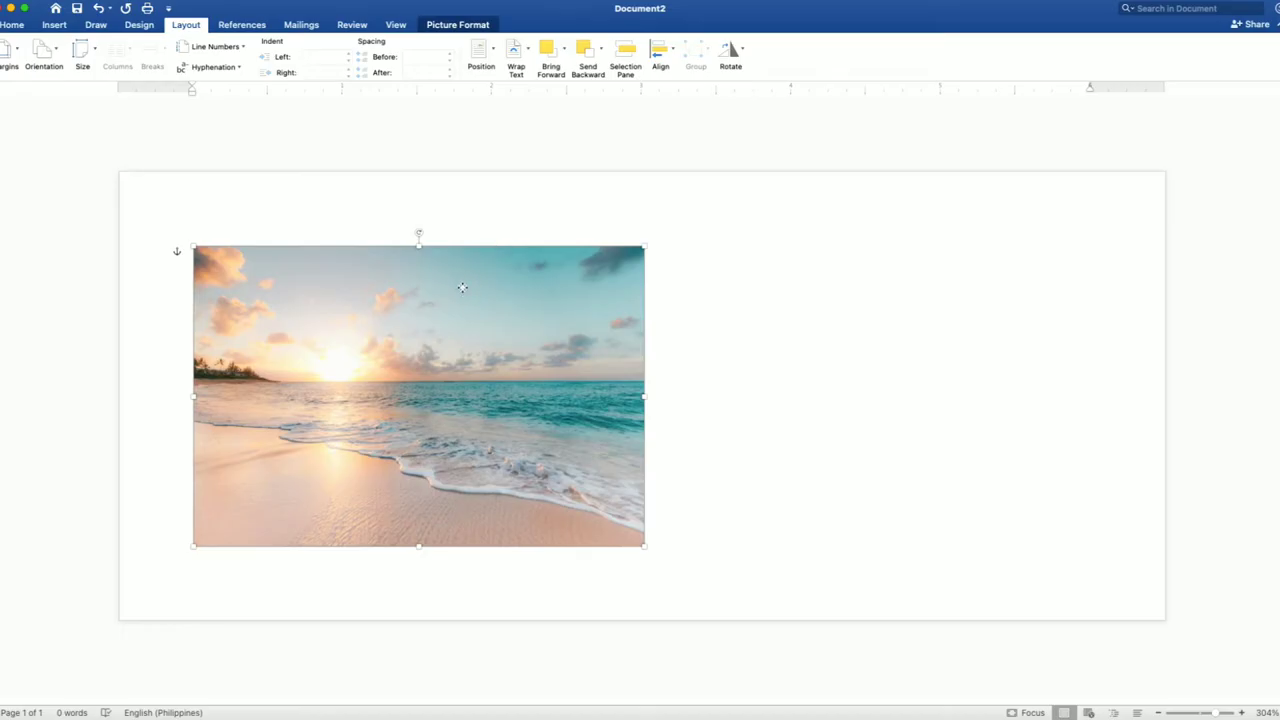
{"action": "left_click_drag", "start_coordinate": [466, 286], "coordinate": [369, 187]}
{"action": "mouse_move", "coordinate": [551, 442]}
{"action": "left_mouse_down"}
{"action": "mouse_move", "coordinate": [1103, 650]}
{"action": "mouse_move", "coordinate": [1168, 662]}
{"action": "left_mouse_up"}
{"action": "left_click_drag", "start_coordinate": [637, 522], "coordinate": [645, 392]}
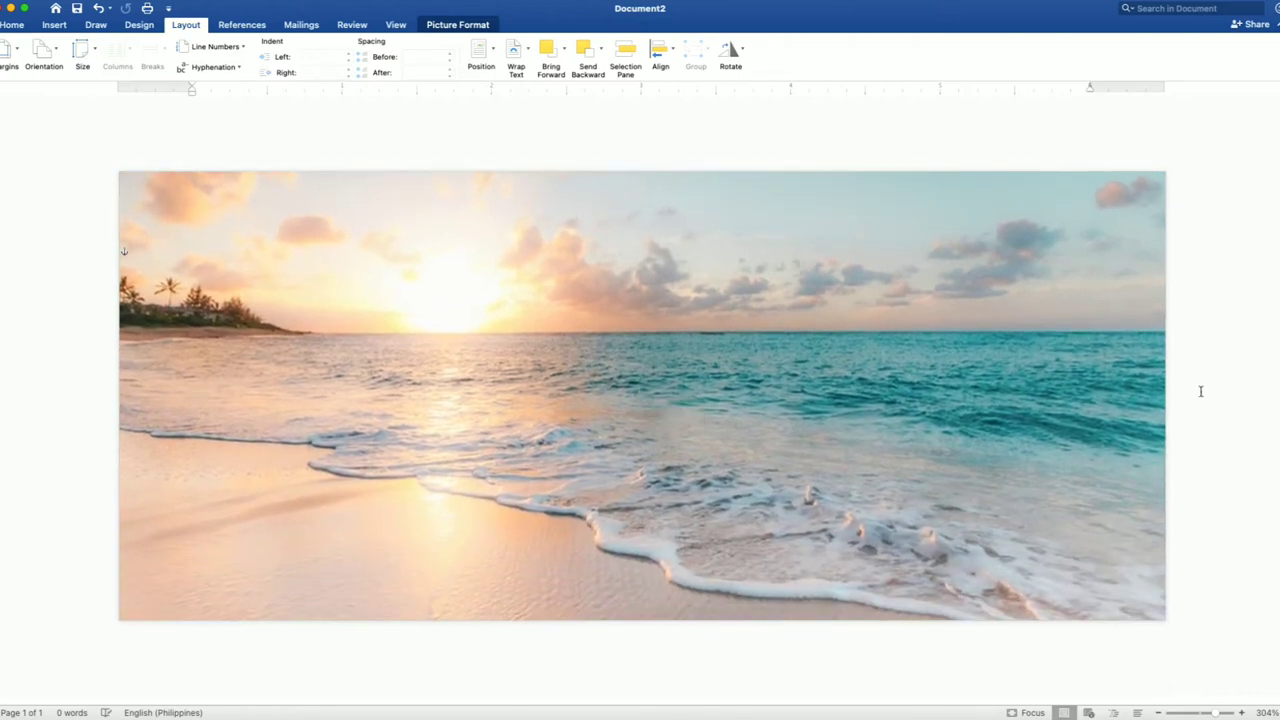
{"action": "left_click", "coordinate": [1273, 377]}
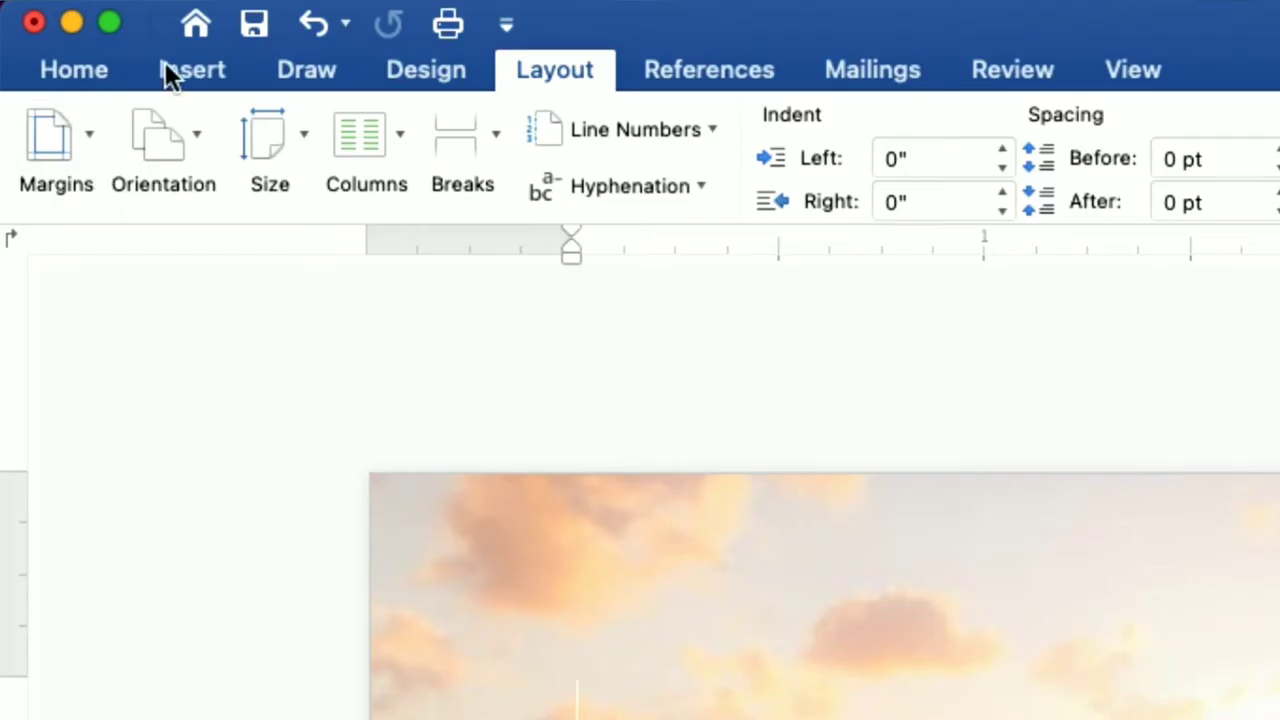
- Draw a tall rectangle, 0.6" wide by 2.99" tall, down the photo's left edge
{"action": "left_click", "coordinate": [176, 63]}
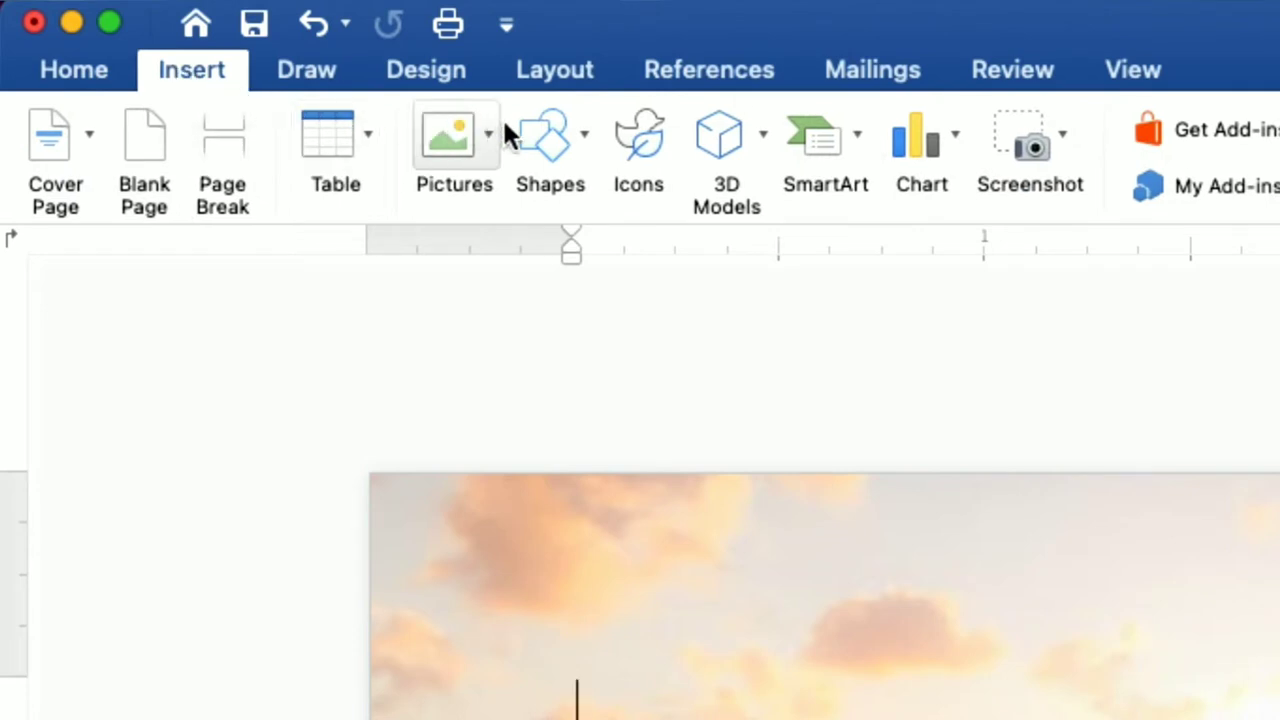
{"action": "left_click", "coordinate": [547, 124]}
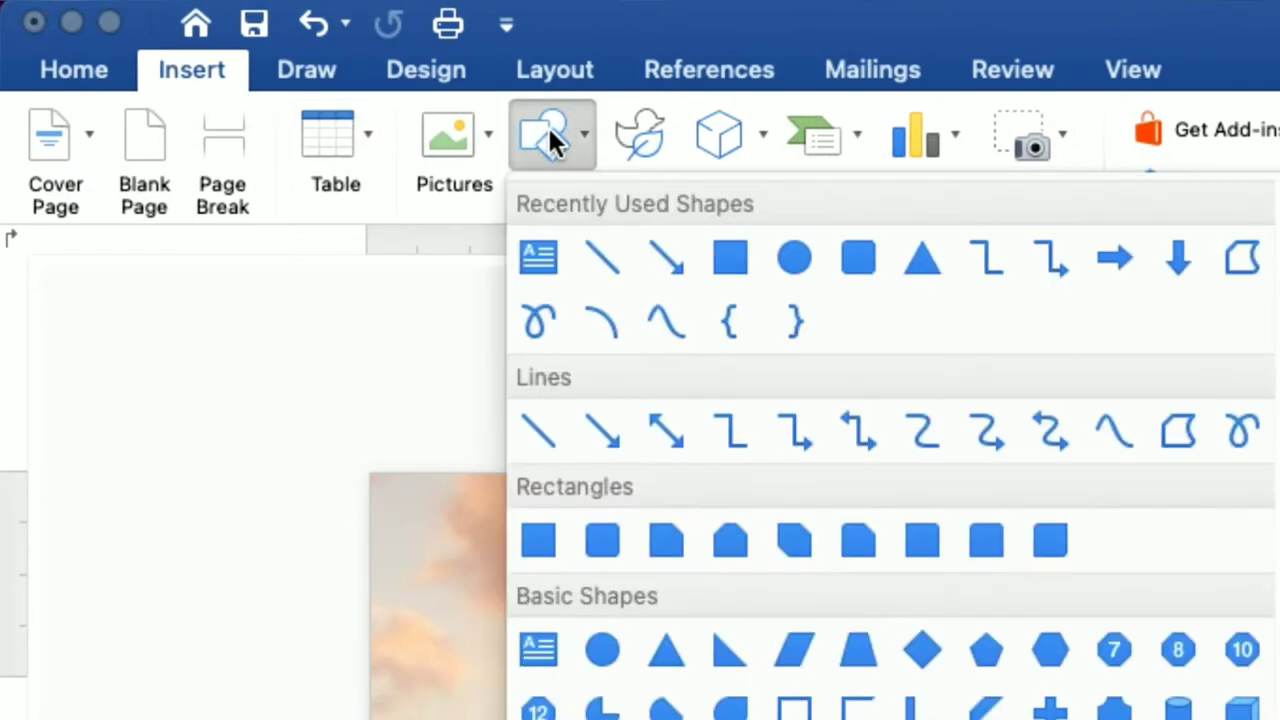
{"action": "left_click", "coordinate": [727, 258]}
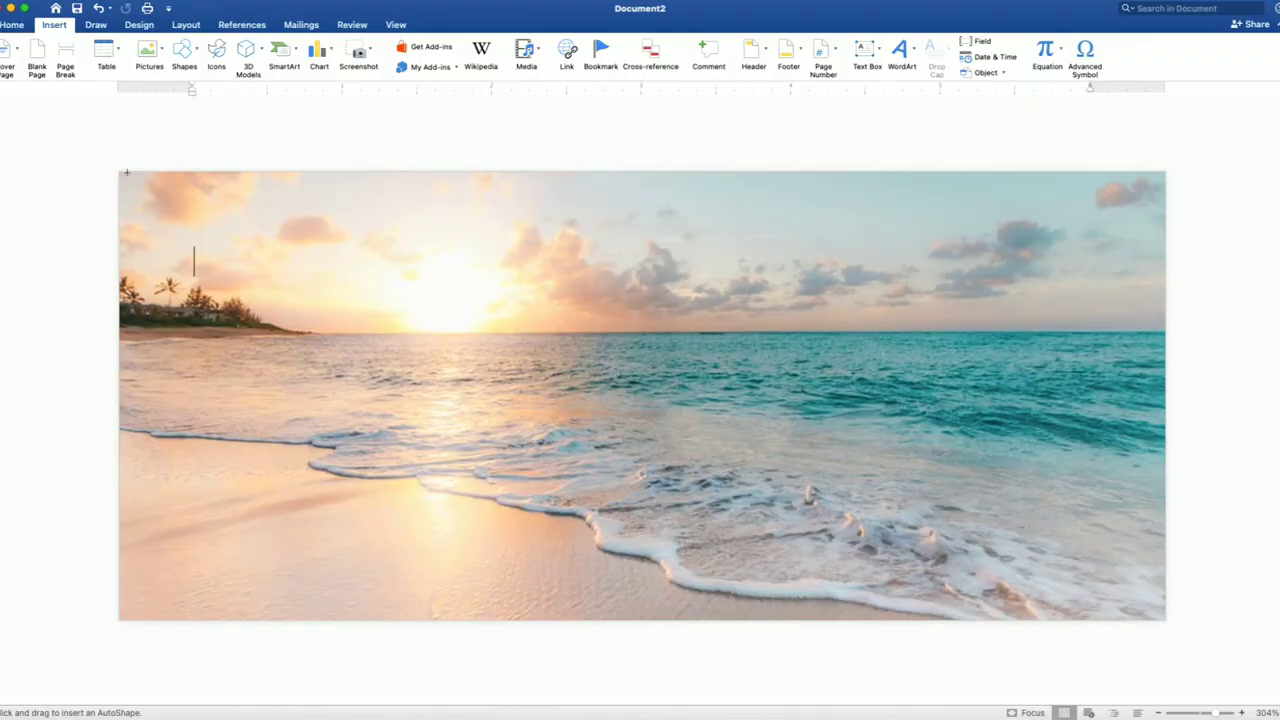
{"action": "mouse_move", "coordinate": [119, 172]}
{"action": "left_mouse_down"}
{"action": "mouse_move", "coordinate": [169, 464]}
{"action": "mouse_move", "coordinate": [172, 568]}
{"action": "mouse_move", "coordinate": [190, 612]}
{"action": "mouse_move", "coordinate": [207, 618]}
{"action": "left_mouse_up"}
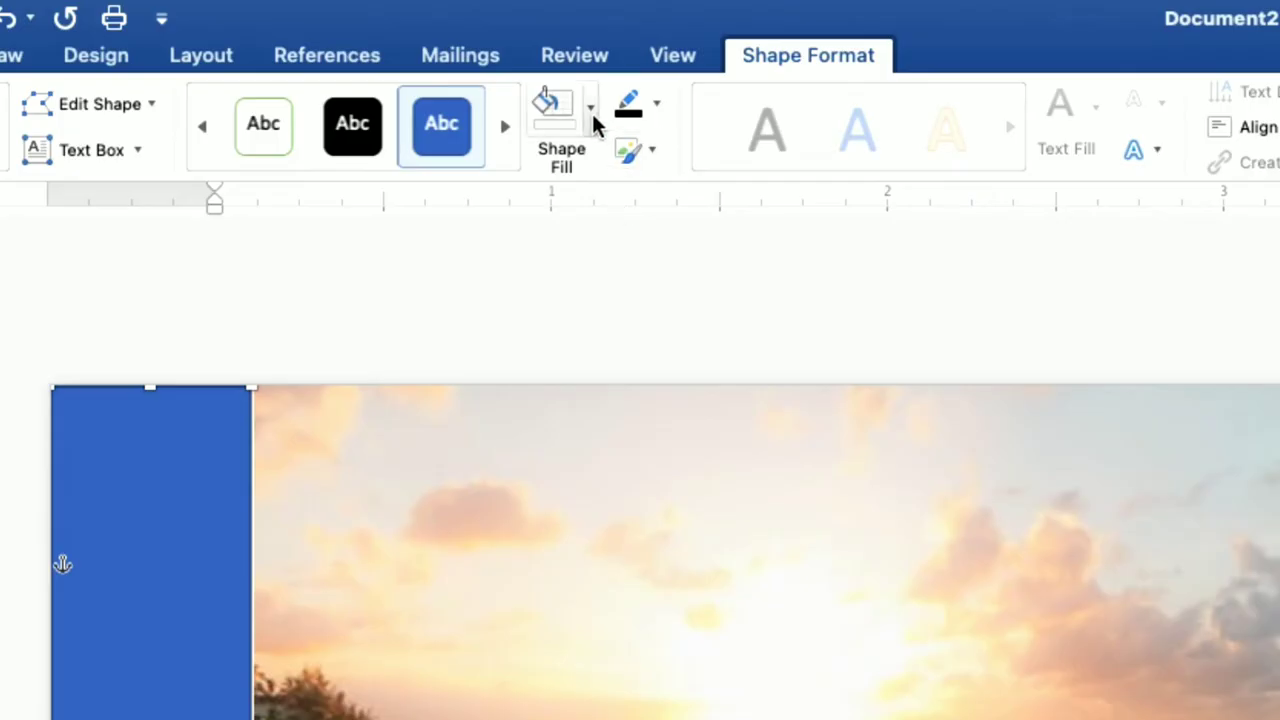
- Fill the rectangle with teal and remove its outline
{"action": "left_click", "coordinate": [358, 48]}
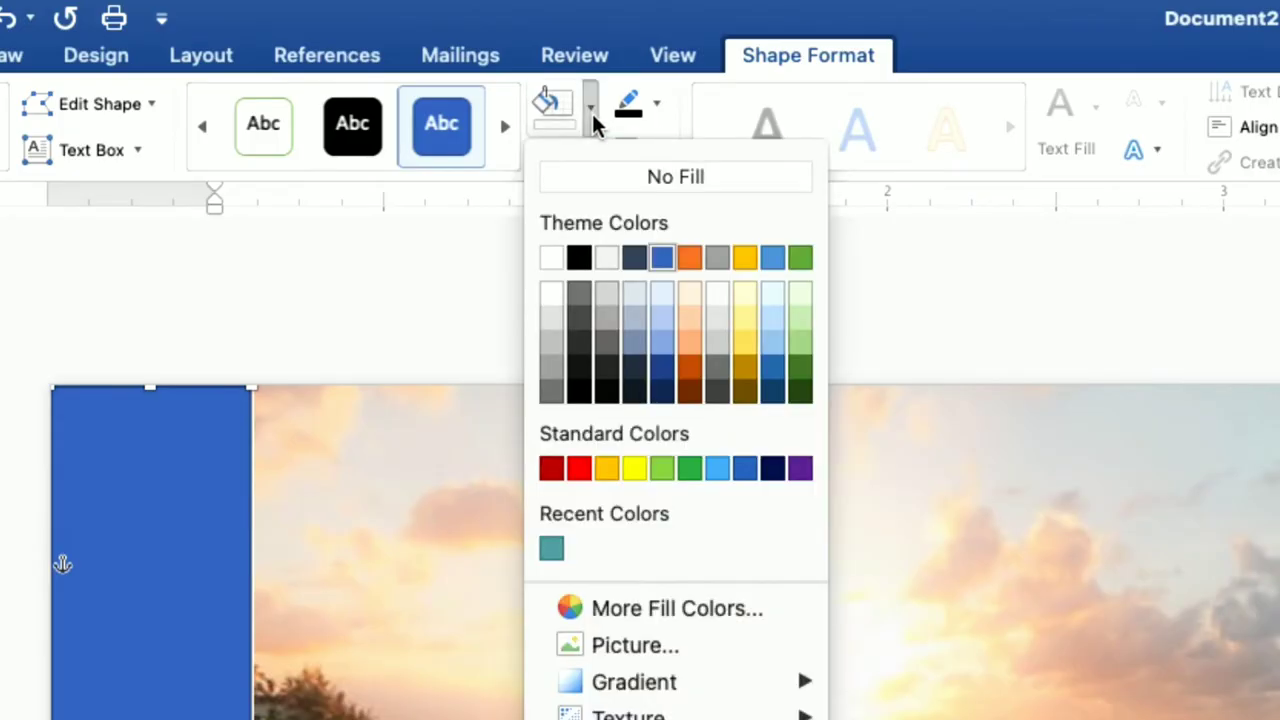
{"action": "left_click", "coordinate": [551, 548]}
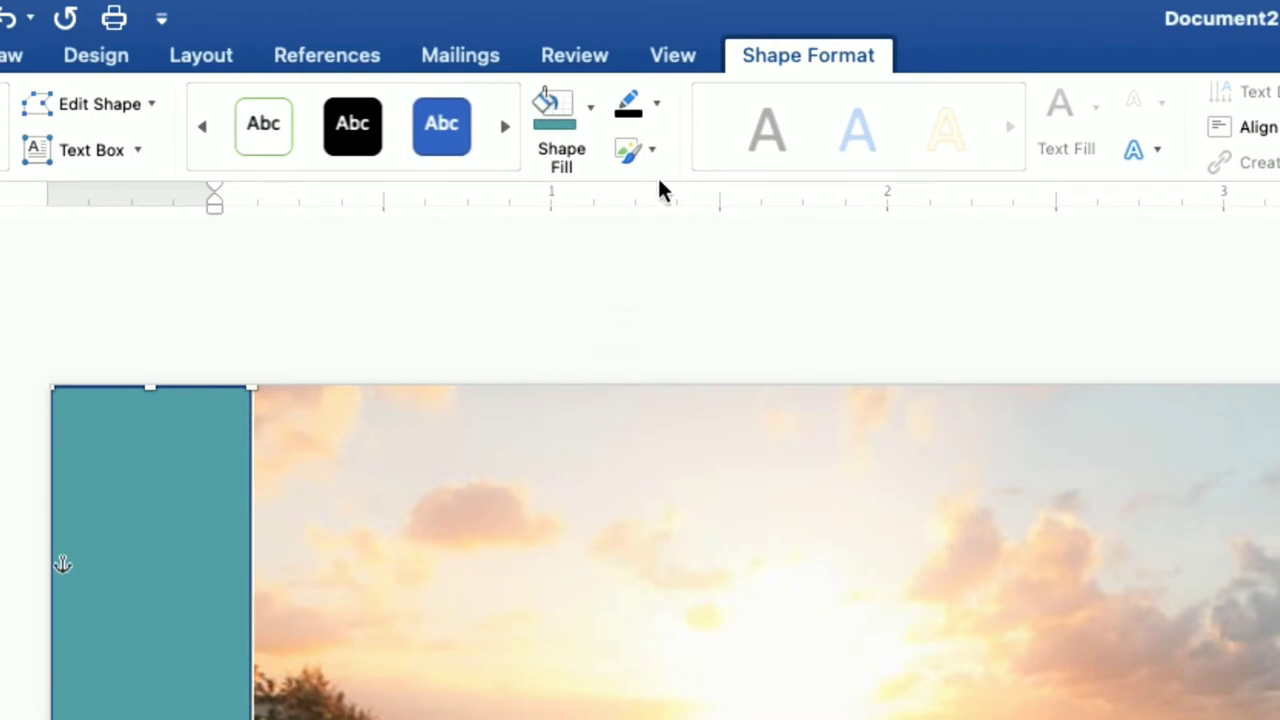
{"action": "left_click", "coordinate": [662, 105]}
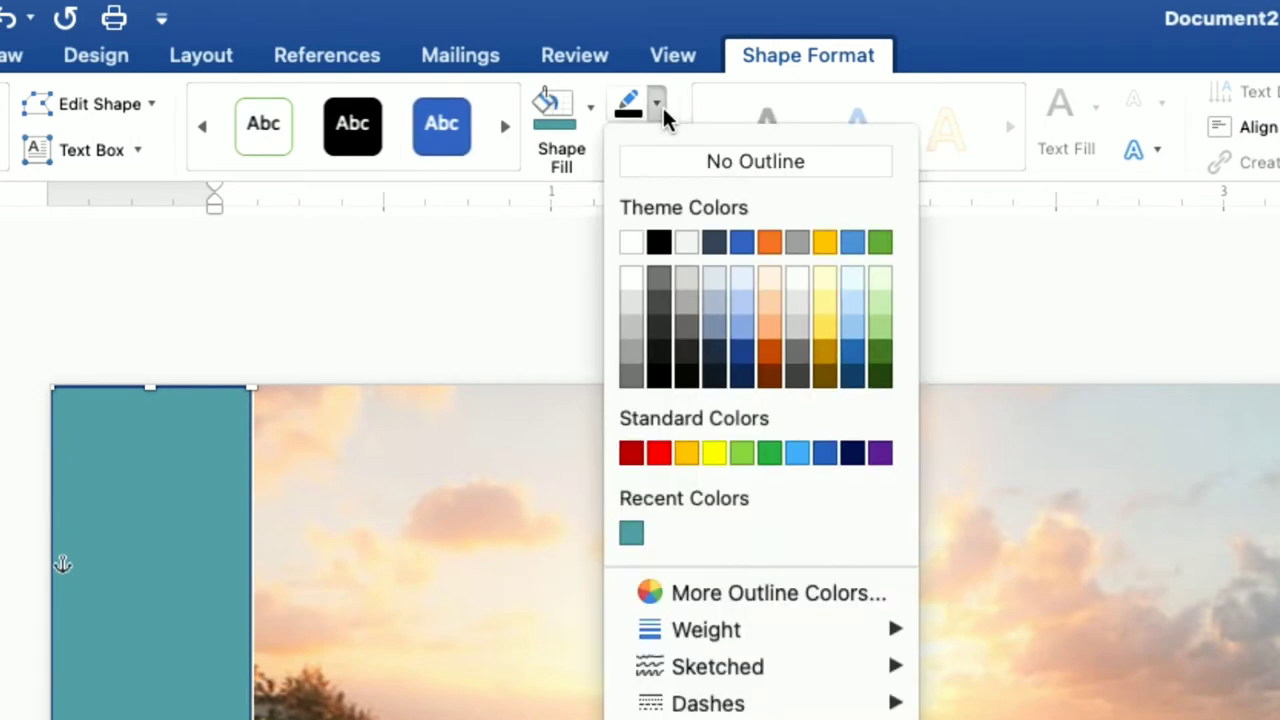
{"action": "left_click", "coordinate": [661, 163]}
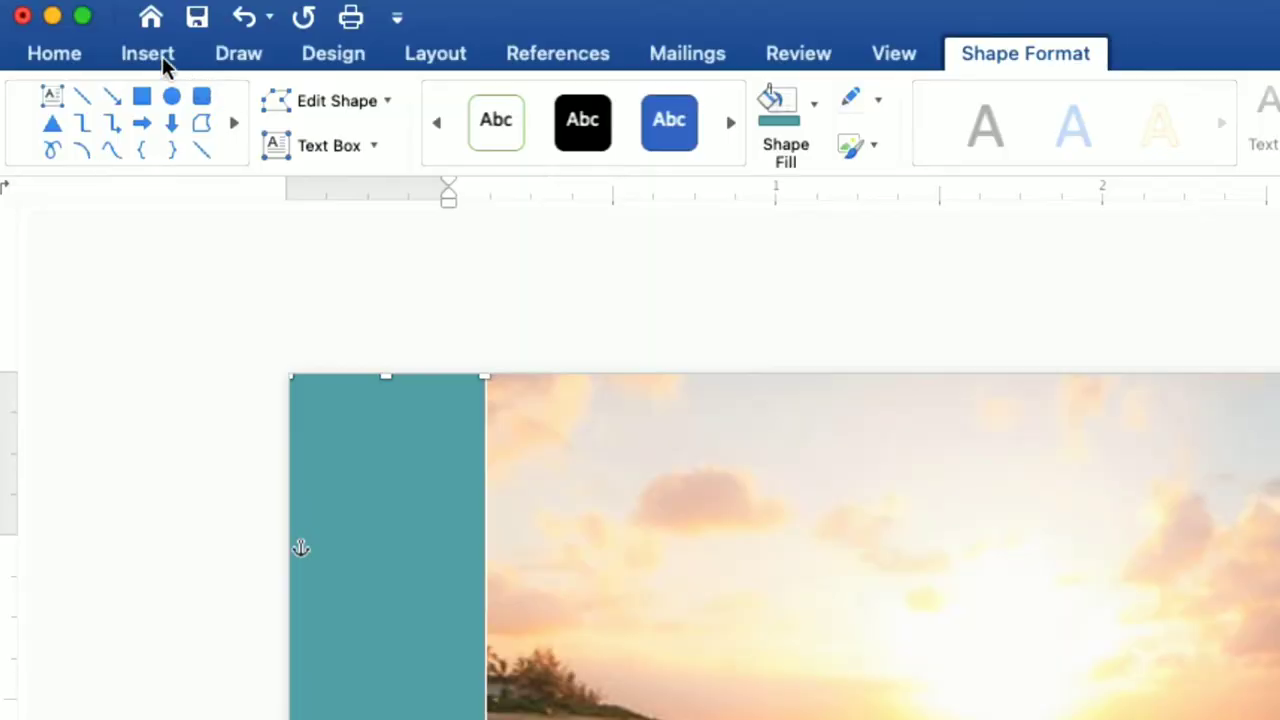
{"action": "left_click", "coordinate": [162, 56]}
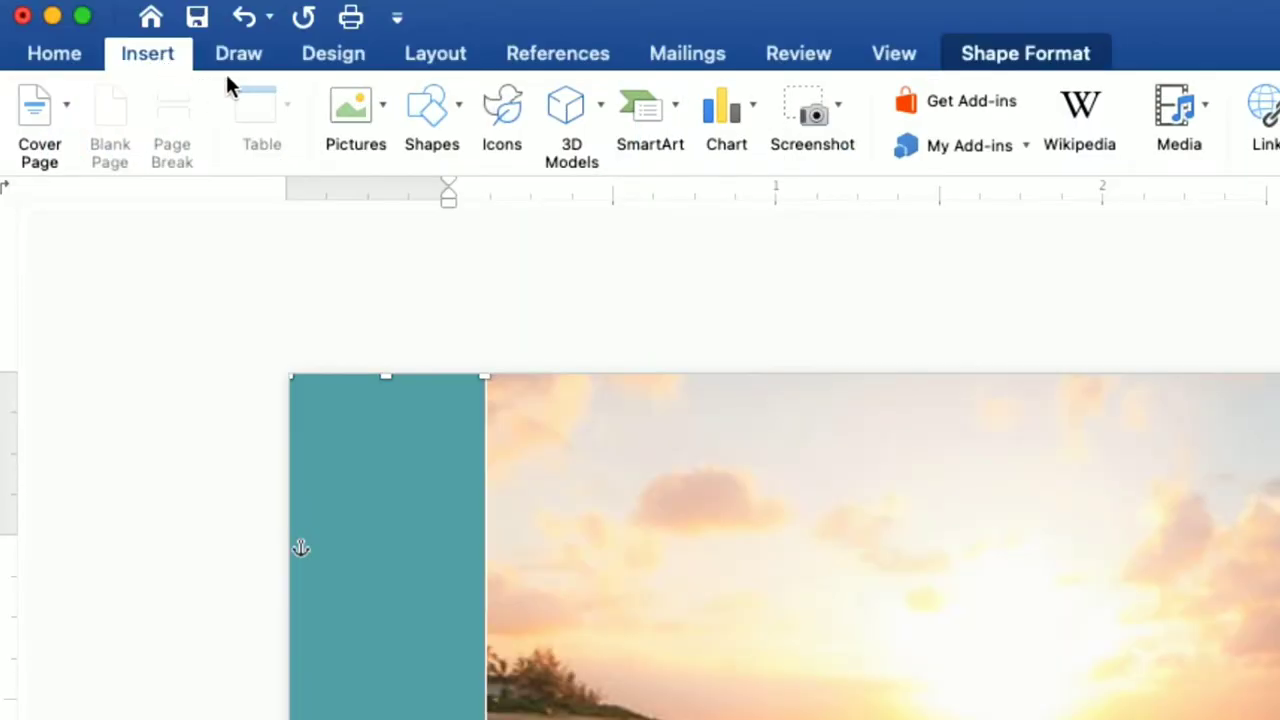
- Draw a 2.99" vertical line down the teal bar's right edge
{"action": "left_click", "coordinate": [459, 122]}
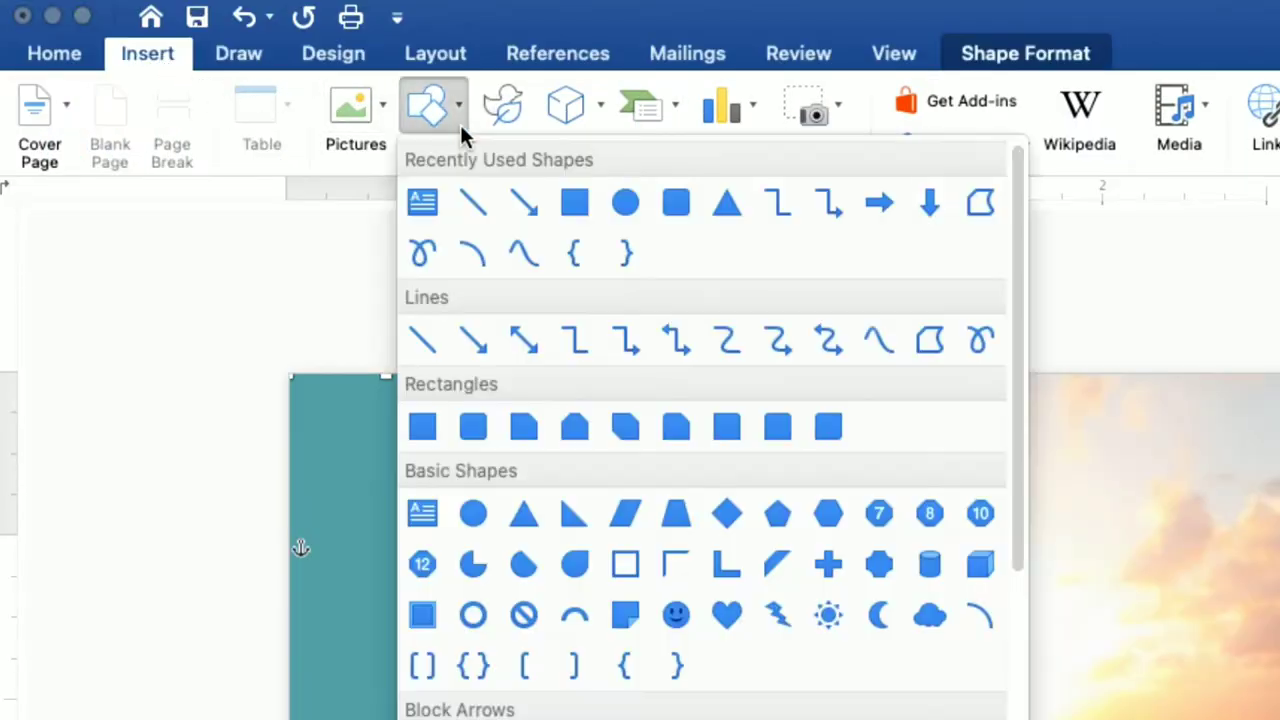
{"action": "left_click", "coordinate": [474, 204]}
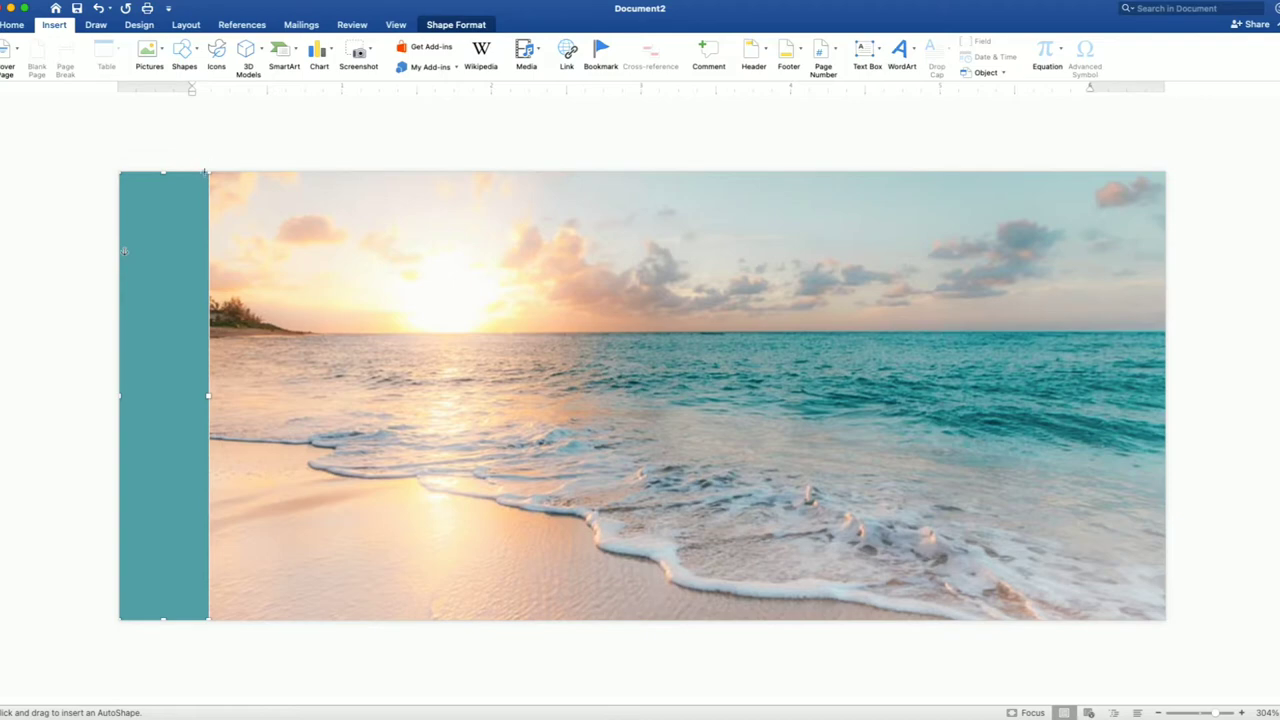
{"action": "left_click_drag", "start_coordinate": [207, 172], "coordinate": [211, 532]}
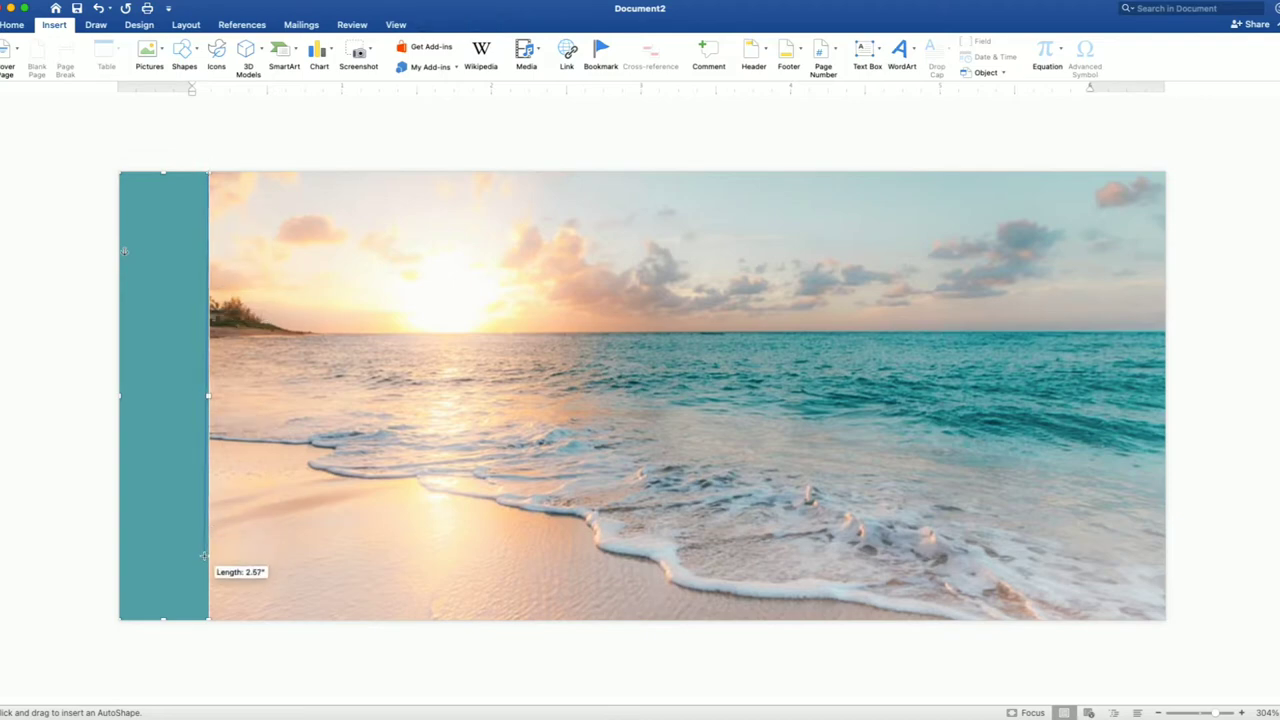
{"action": "left_click_drag", "start_coordinate": [211, 532], "coordinate": [207, 617]}
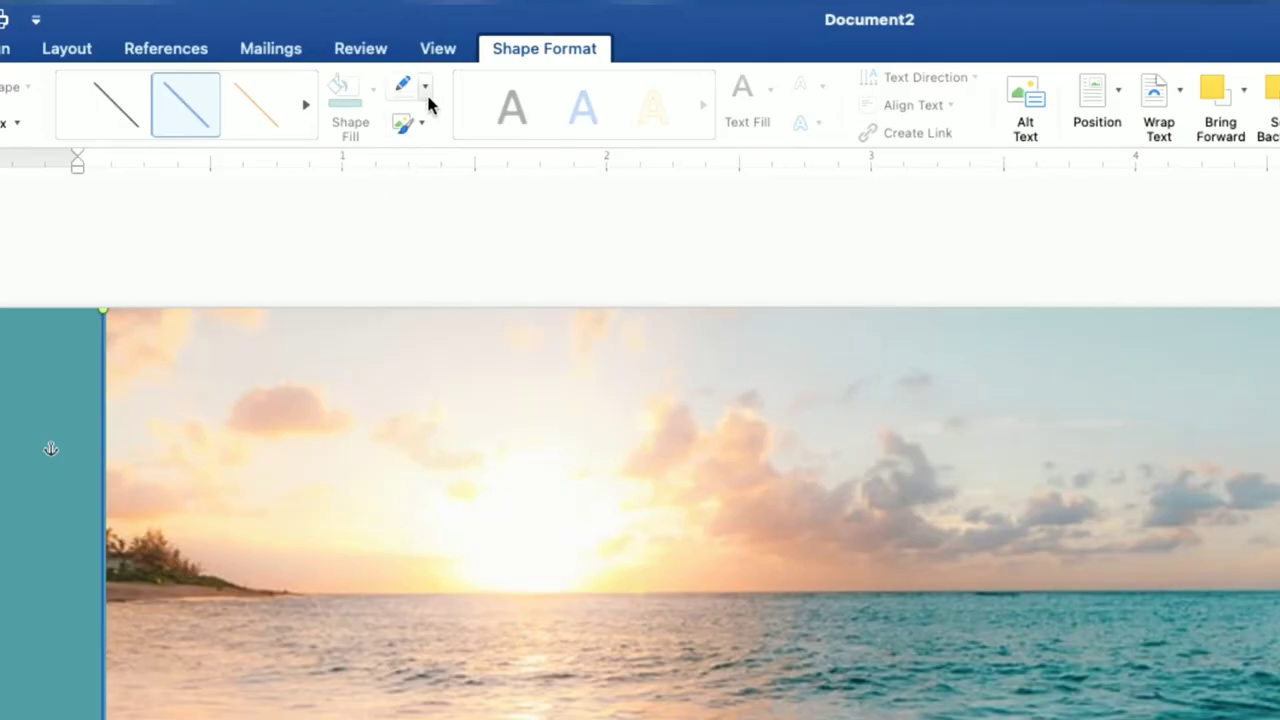
- Make the line white and dashed
{"action": "left_click", "coordinate": [388, 46]}
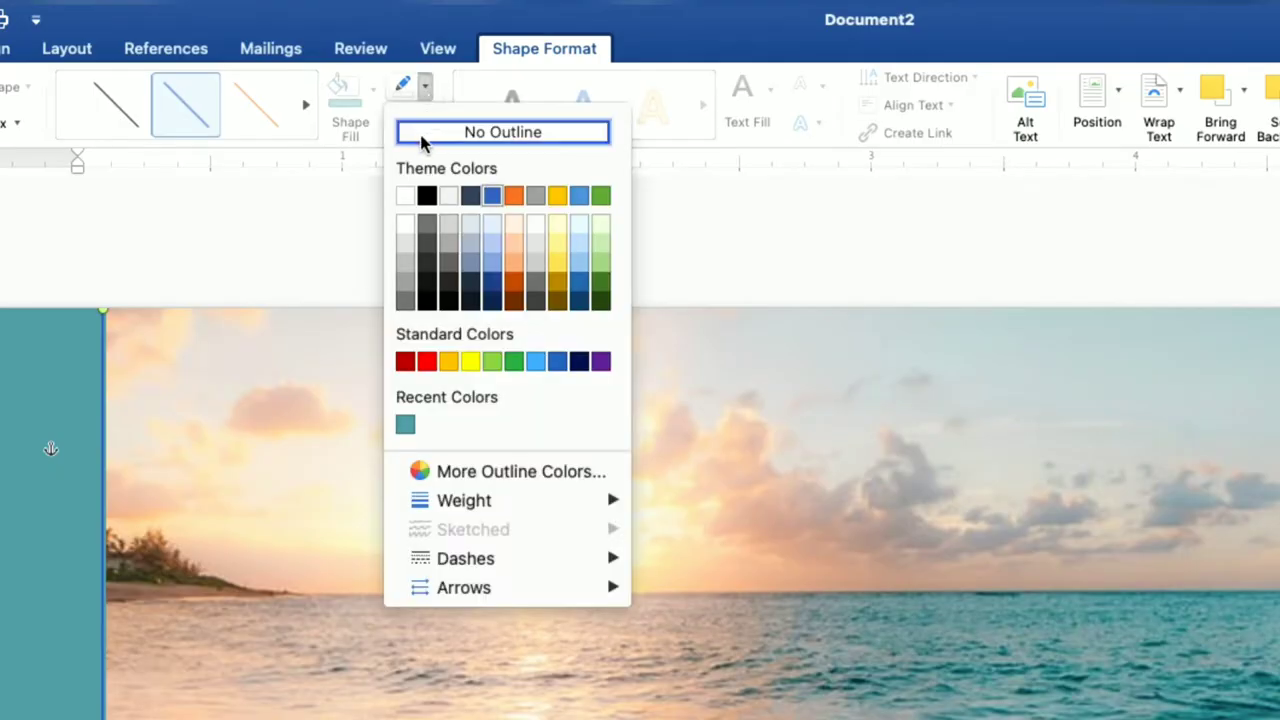
{"action": "left_click", "coordinate": [406, 196]}
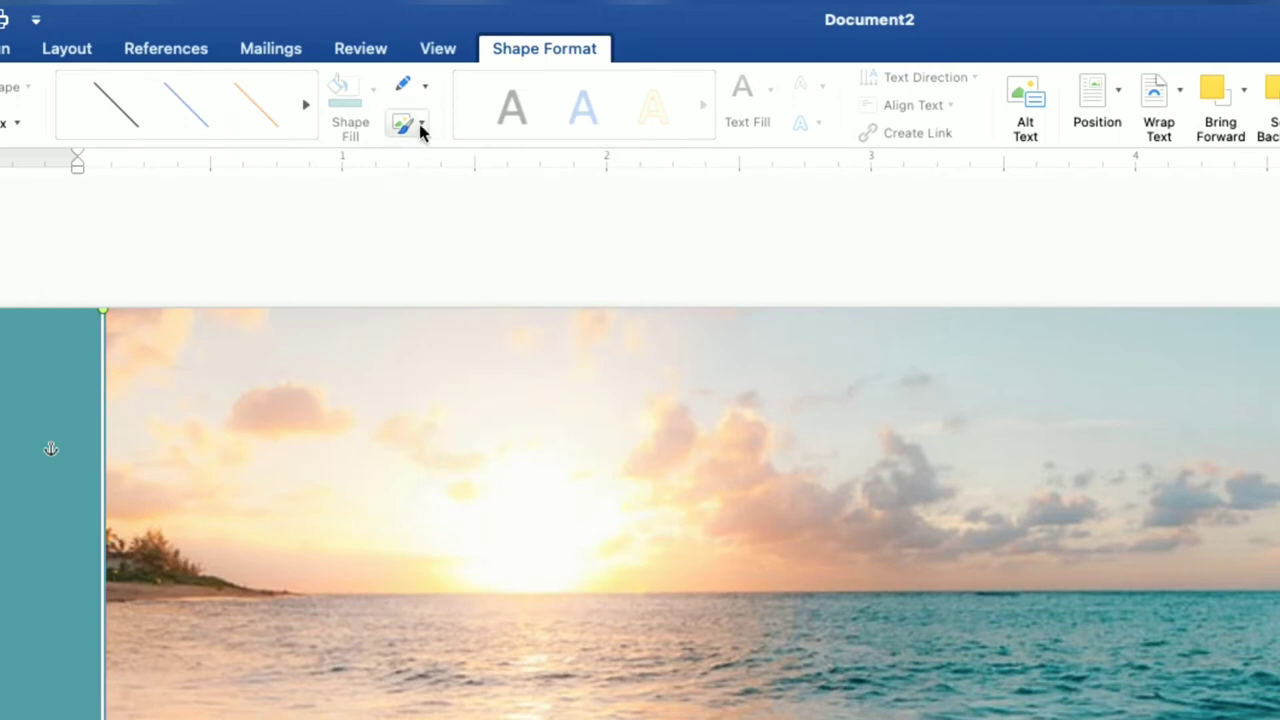
{"action": "left_click", "coordinate": [426, 92]}
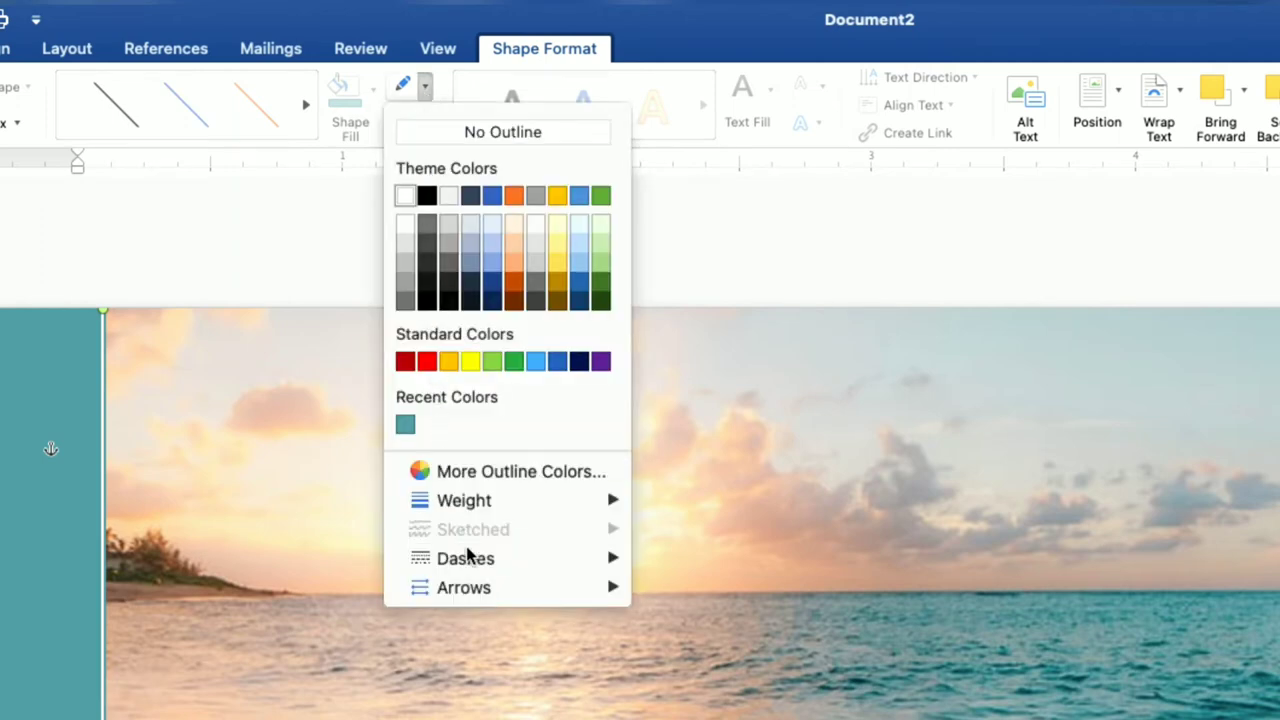
{"action": "mouse_move", "coordinate": [466, 558]}
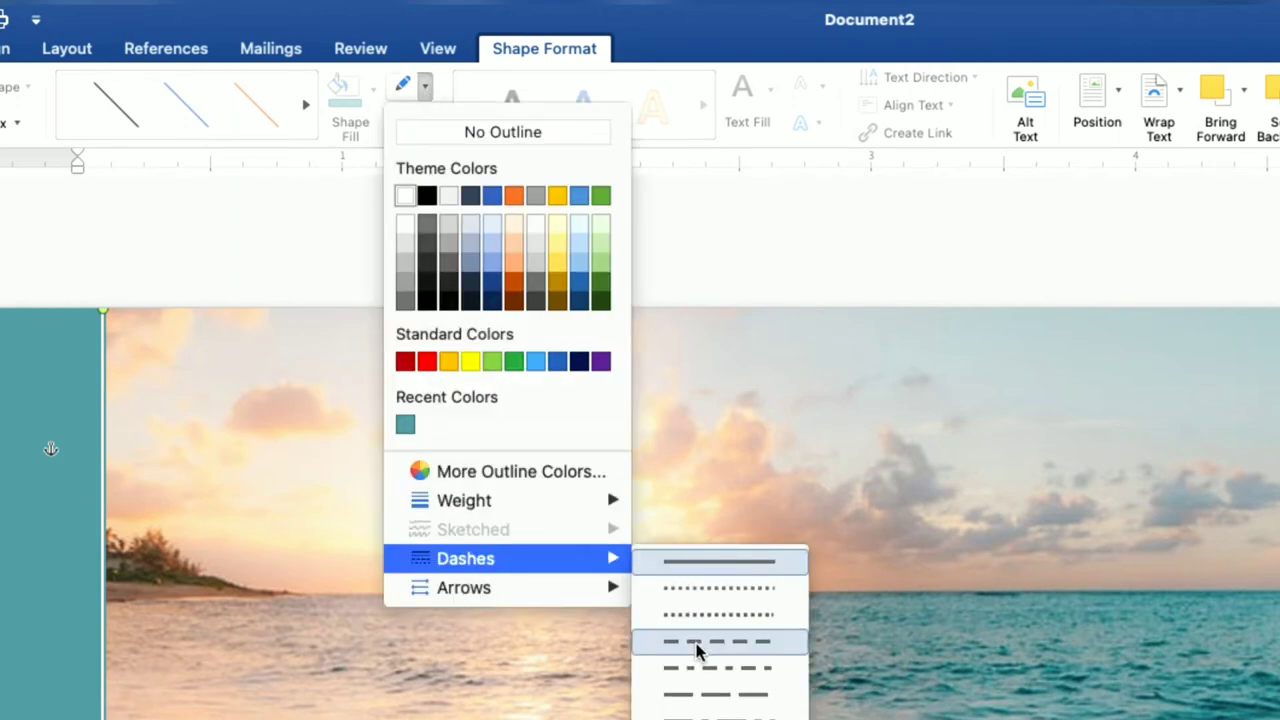
{"action": "left_click", "coordinate": [697, 648]}
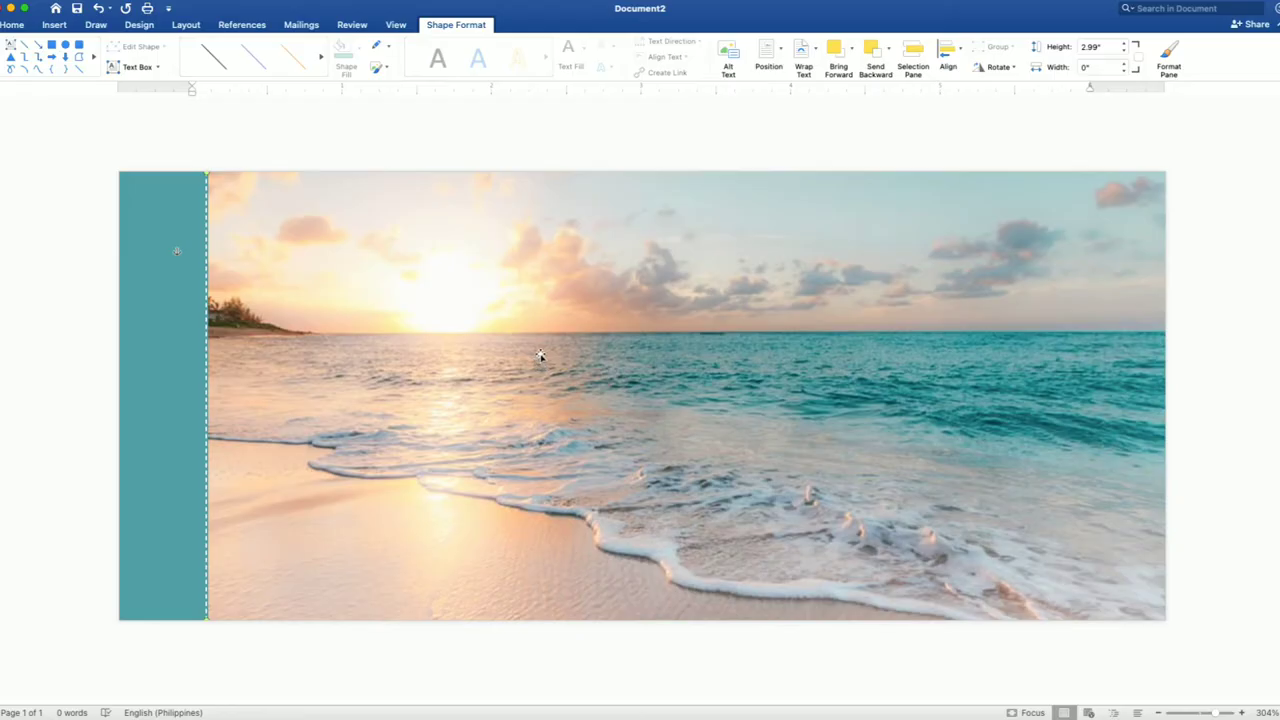
{"action": "left_click", "coordinate": [1229, 301]}
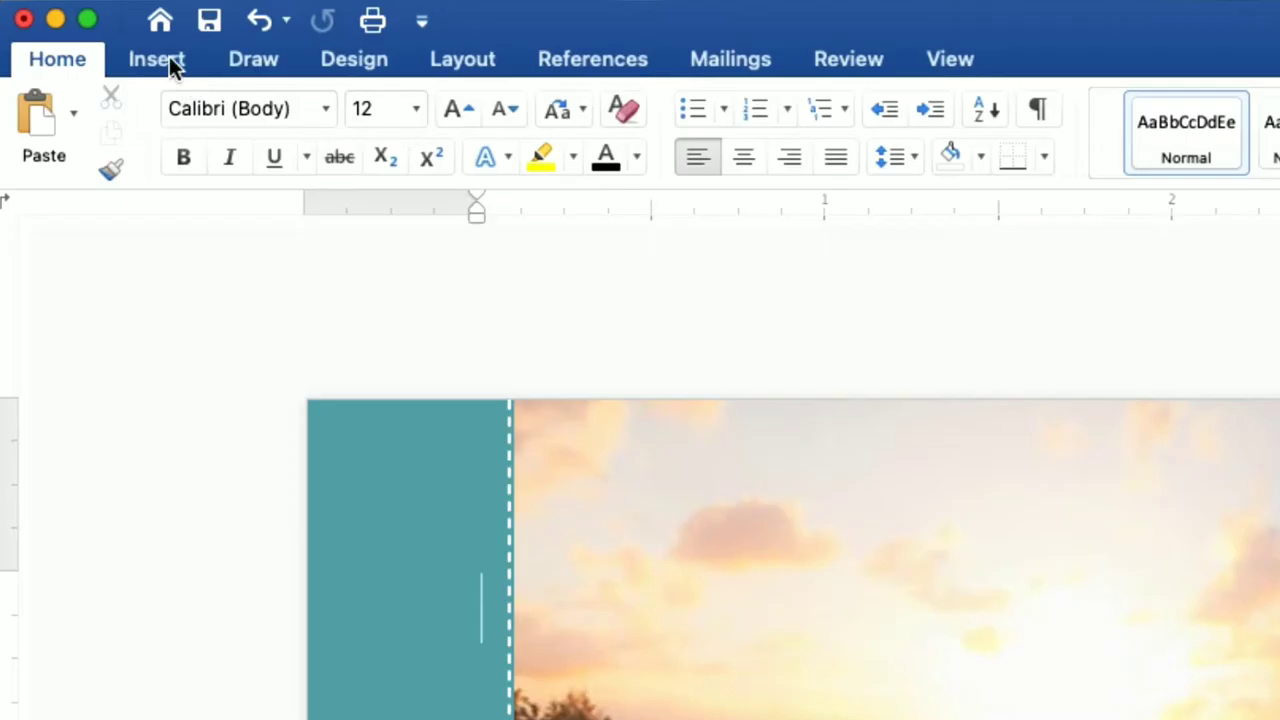
- Draw a 3.17" by 0.9" rectangle over the beach photo
{"action": "left_click", "coordinate": [58, 25]}
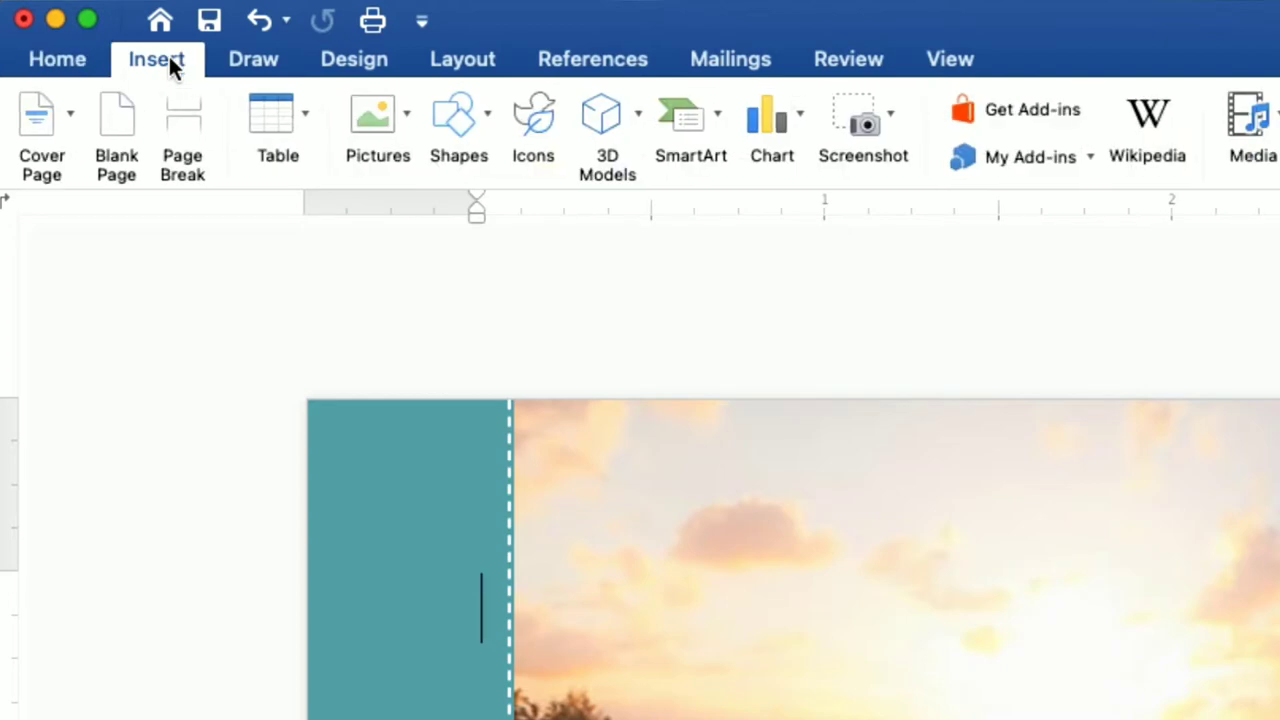
{"action": "left_click", "coordinate": [460, 115]}
{"action": "left_click", "coordinate": [606, 220]}
{"action": "mouse_move", "coordinate": [258, 200]}
{"action": "left_mouse_down"}
{"action": "mouse_move", "coordinate": [758, 373]}
{"action": "mouse_move", "coordinate": [733, 334]}
{"action": "left_mouse_up"}
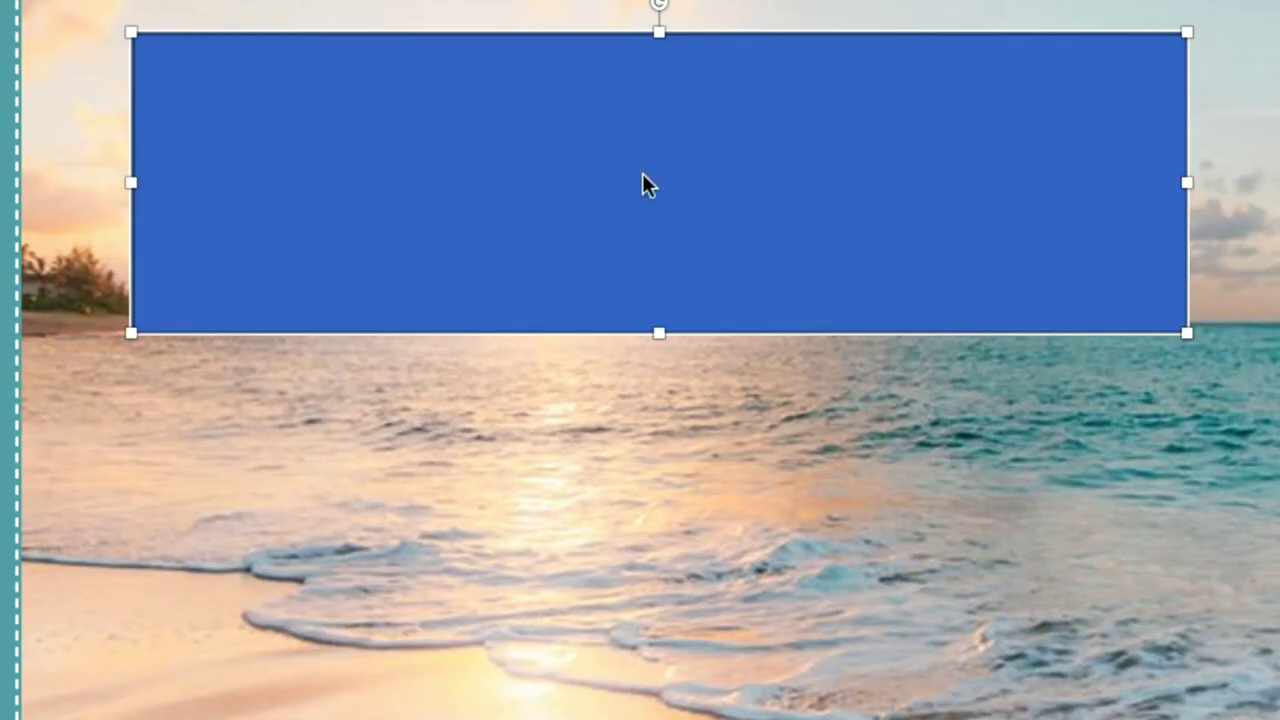
- Add the text BOARDING PASS inside the rectangle and select it
{"action": "right_click", "coordinate": [643, 175]}
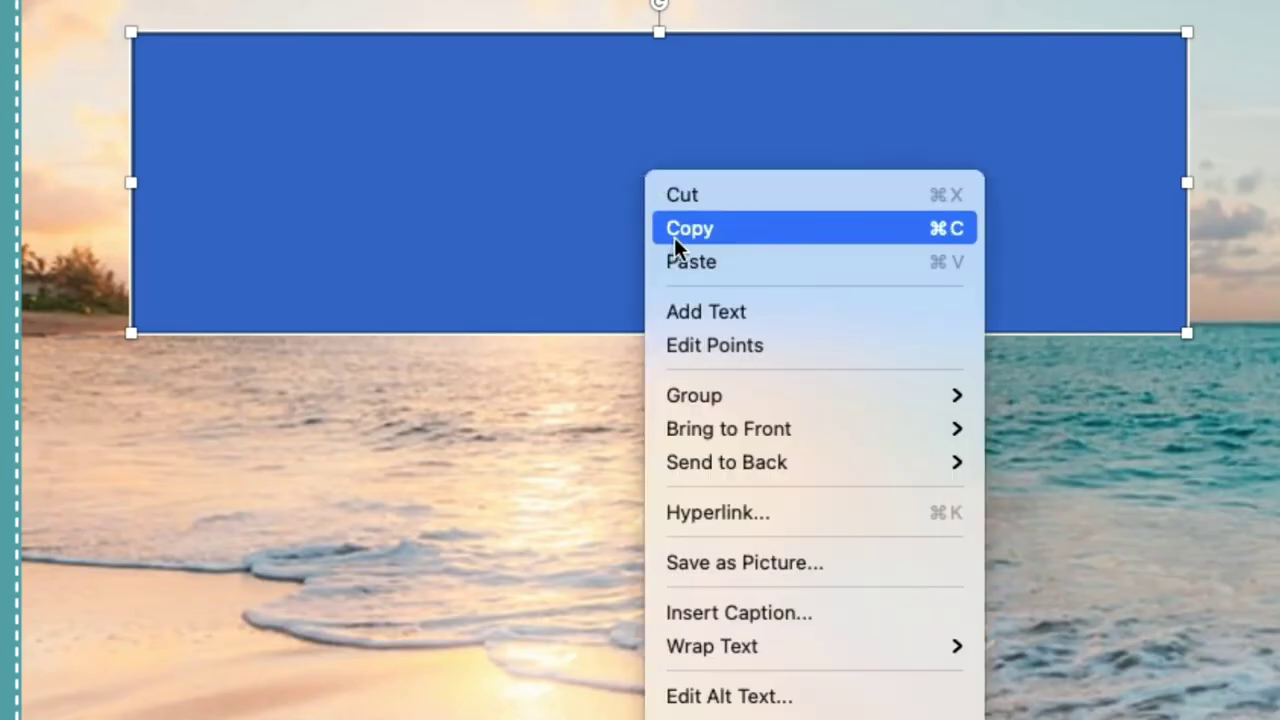
{"action": "left_click", "coordinate": [684, 310]}
{"action": "type", "text": "BOA"}
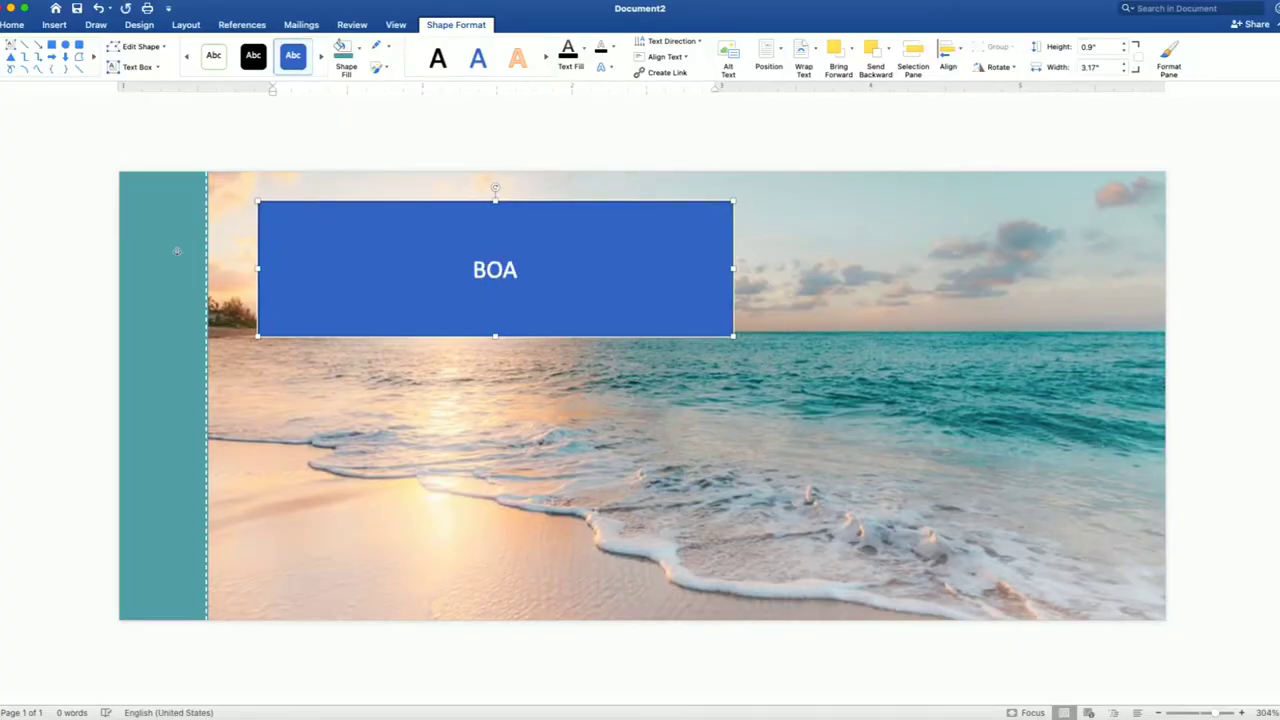
{"action": "type", "text": "RDING PASS"}
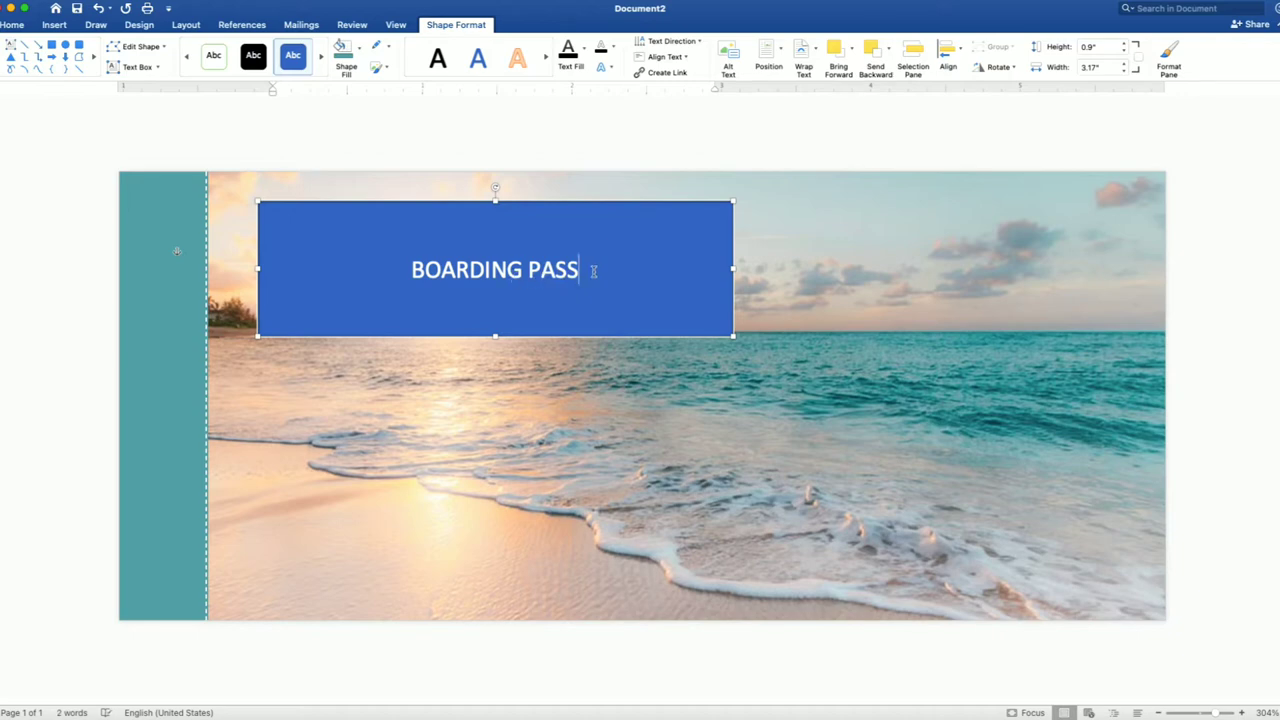
{"action": "key", "text": "super+a"}
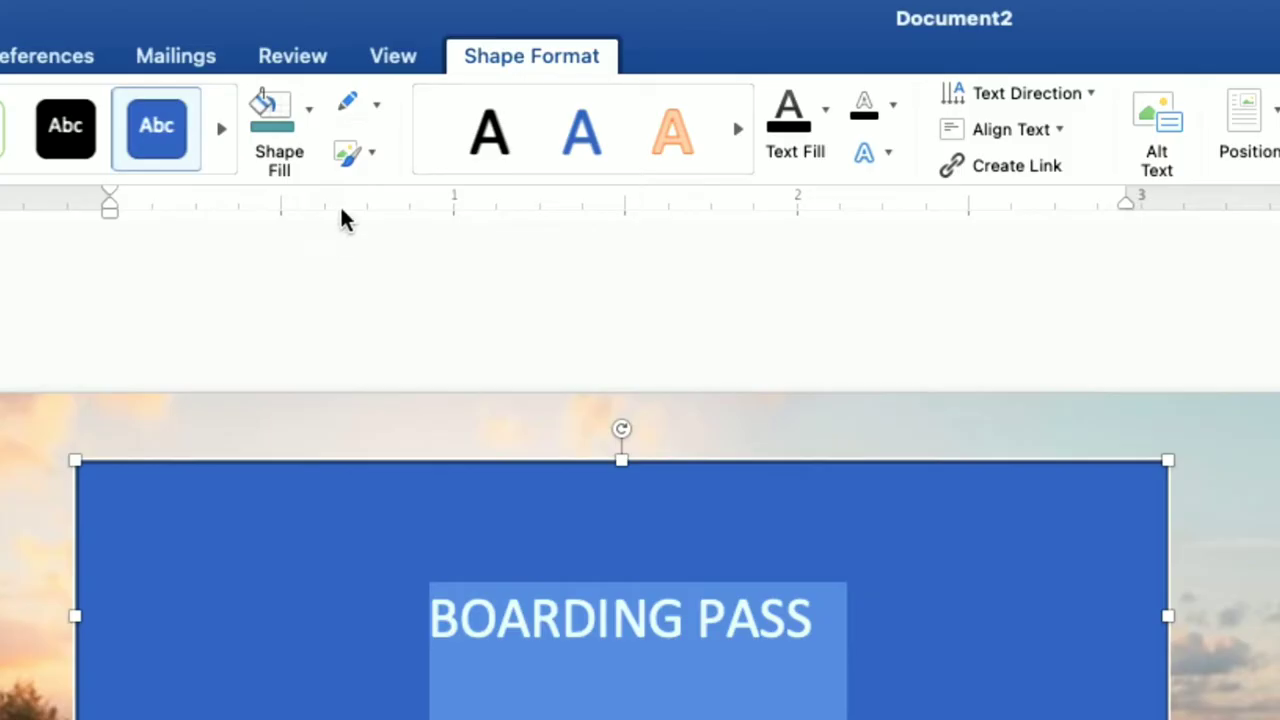
- Give the BOARDING PASS box No Fill and No Outline, and make its text white
{"action": "left_click", "coordinate": [310, 128]}
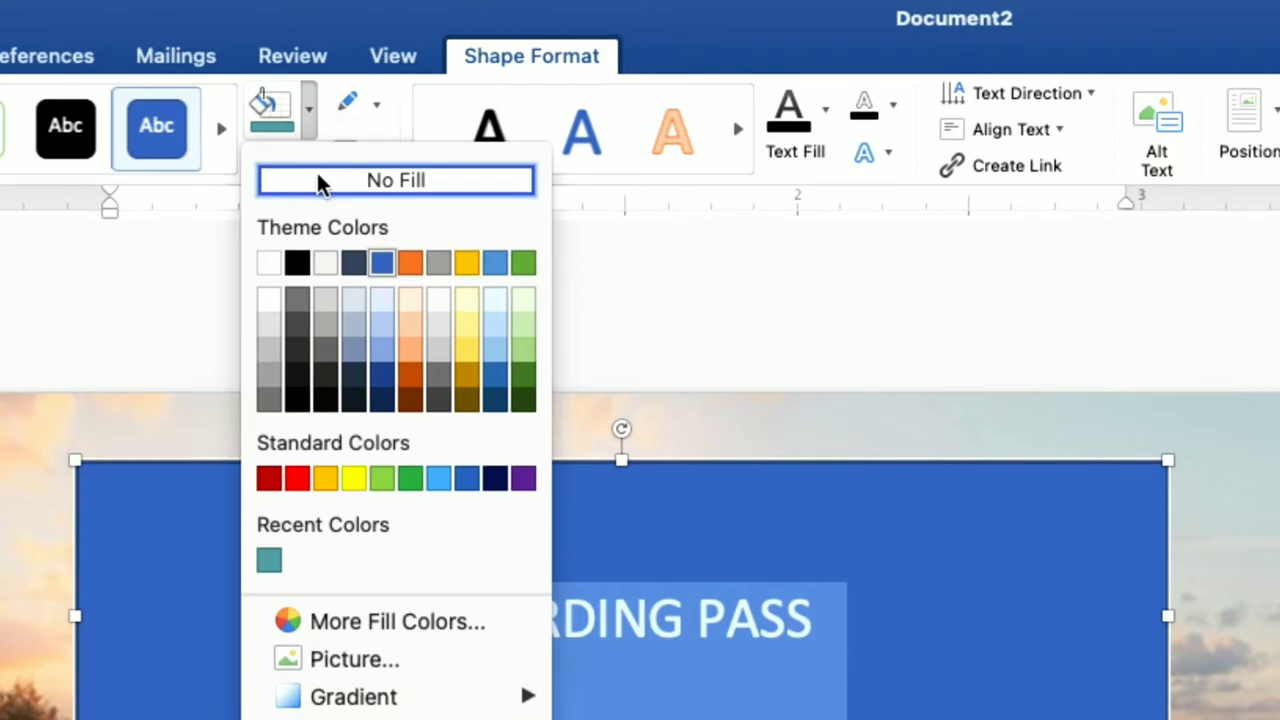
{"action": "left_click", "coordinate": [317, 174]}
{"action": "left_click", "coordinate": [378, 106]}
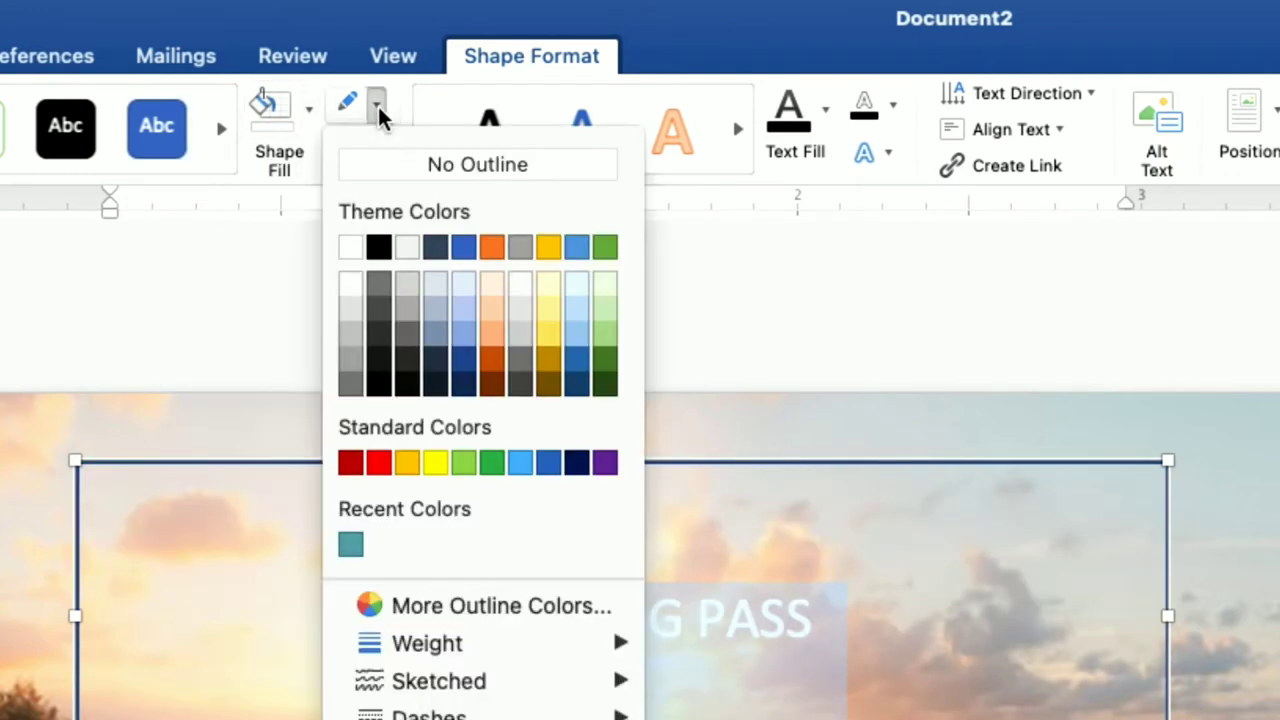
{"action": "left_click", "coordinate": [389, 170]}
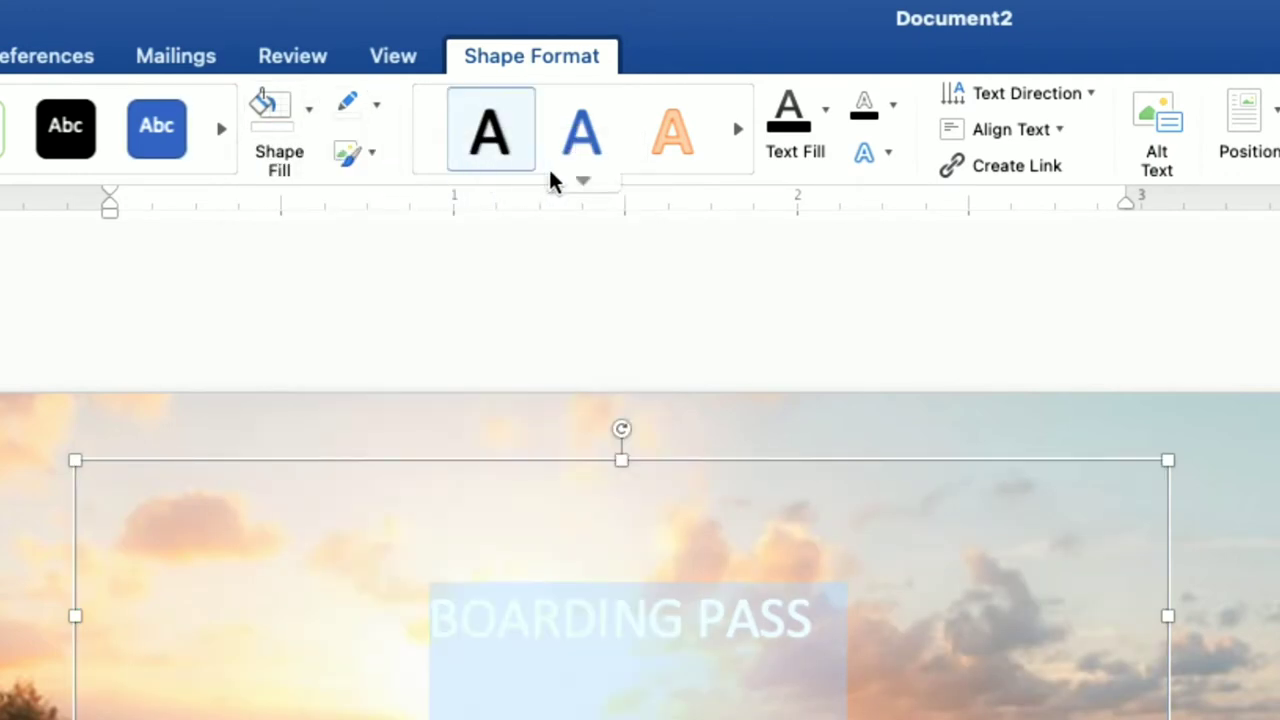
{"action": "left_click", "coordinate": [826, 112]}
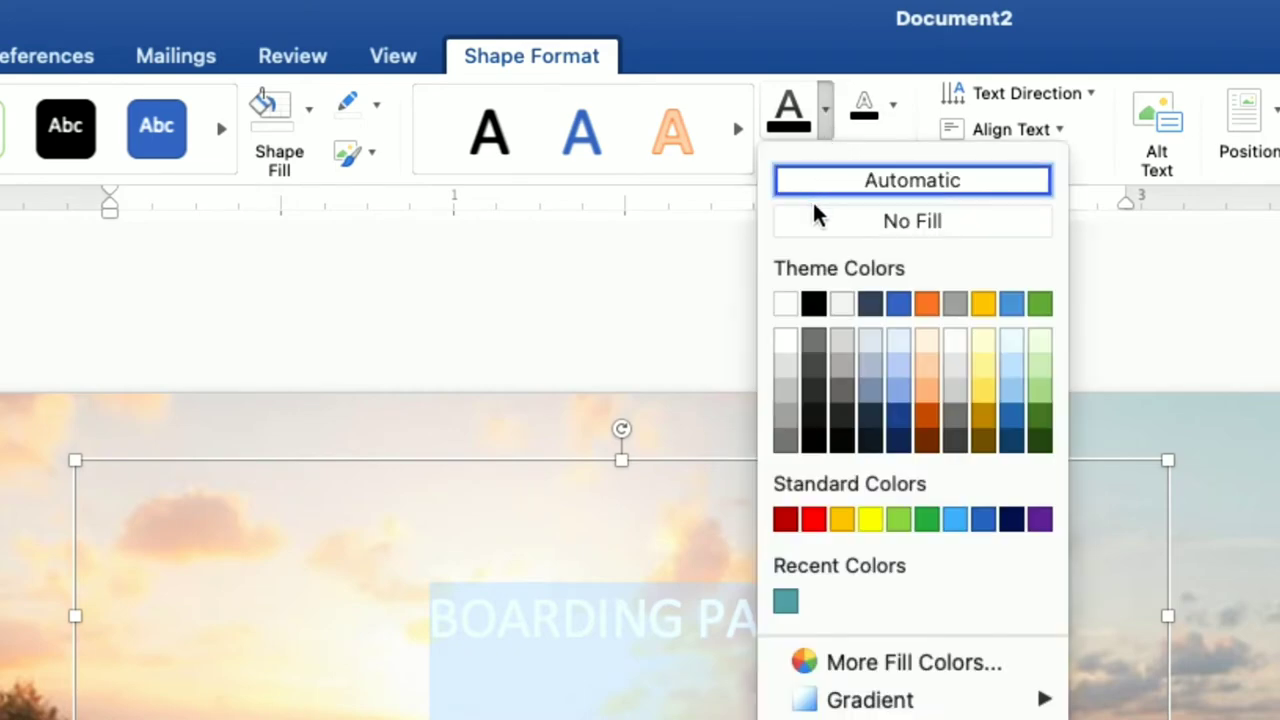
{"action": "left_click", "coordinate": [788, 304]}
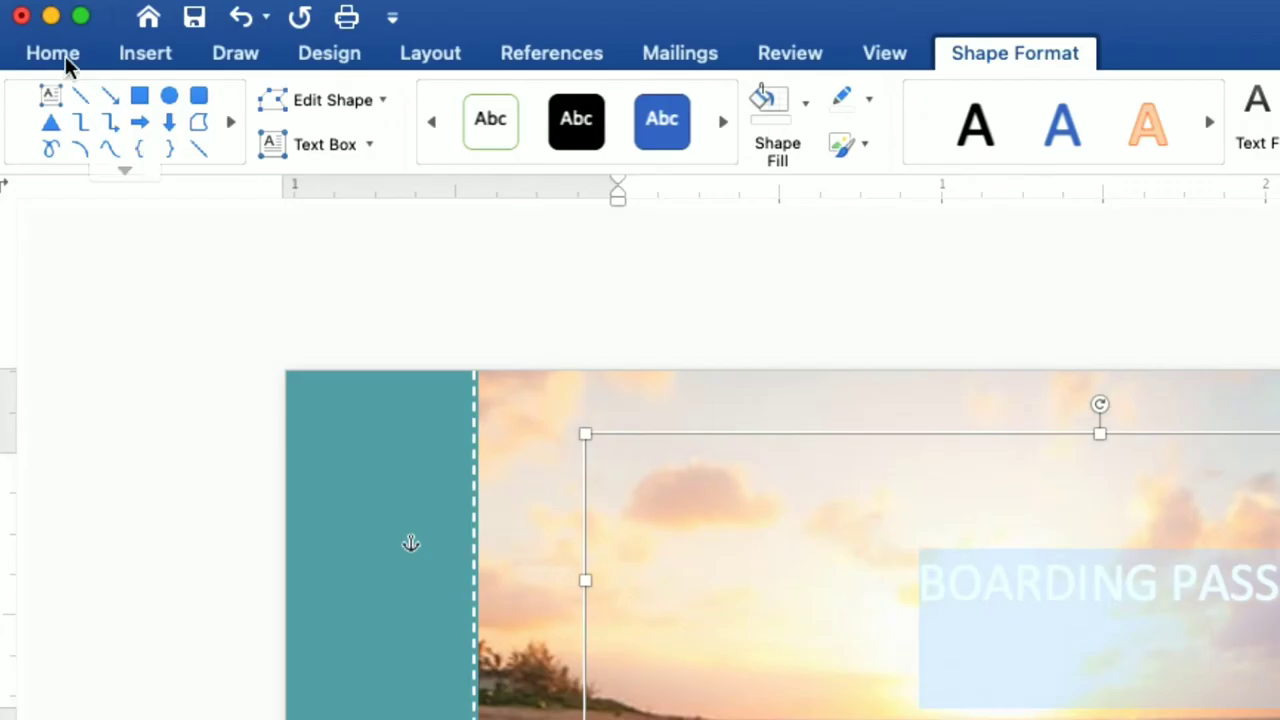
{"action": "left_click", "coordinate": [16, 23]}
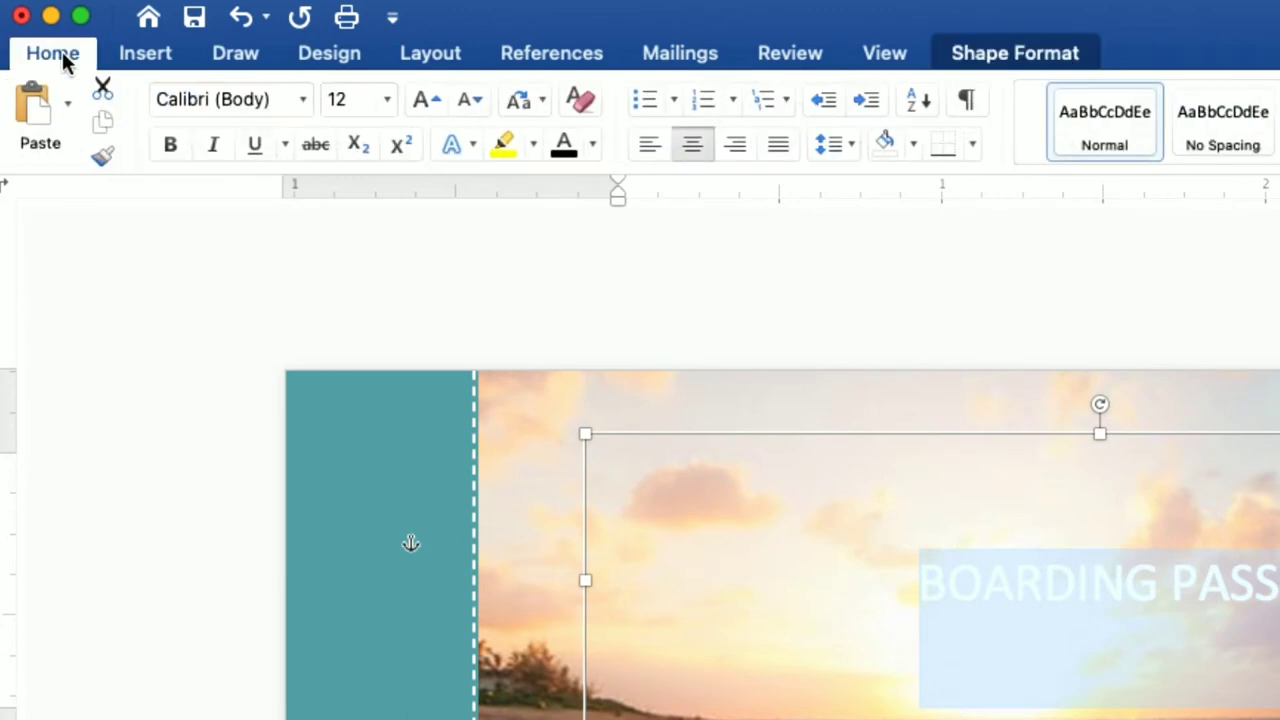
- Format BOARDING PASS as bold 14-pt Times New Roman and shrink its text box
{"action": "left_click", "coordinate": [301, 100]}
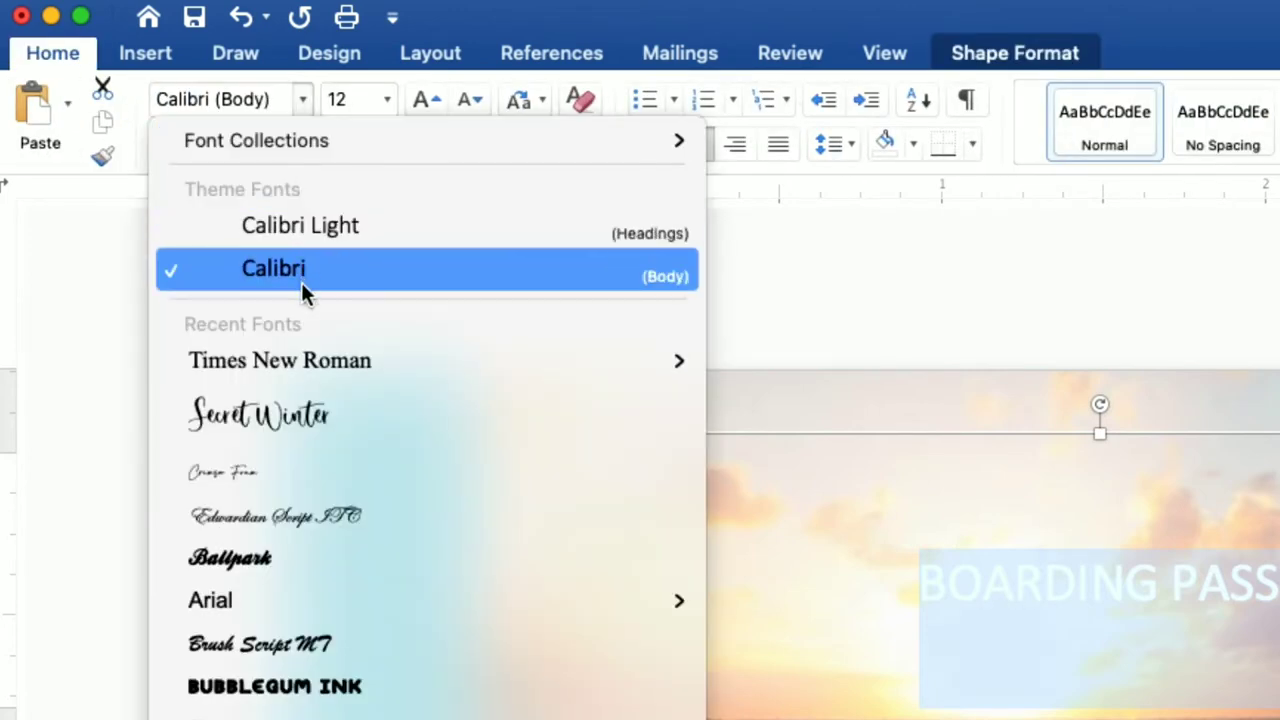
{"action": "left_click", "coordinate": [309, 360]}
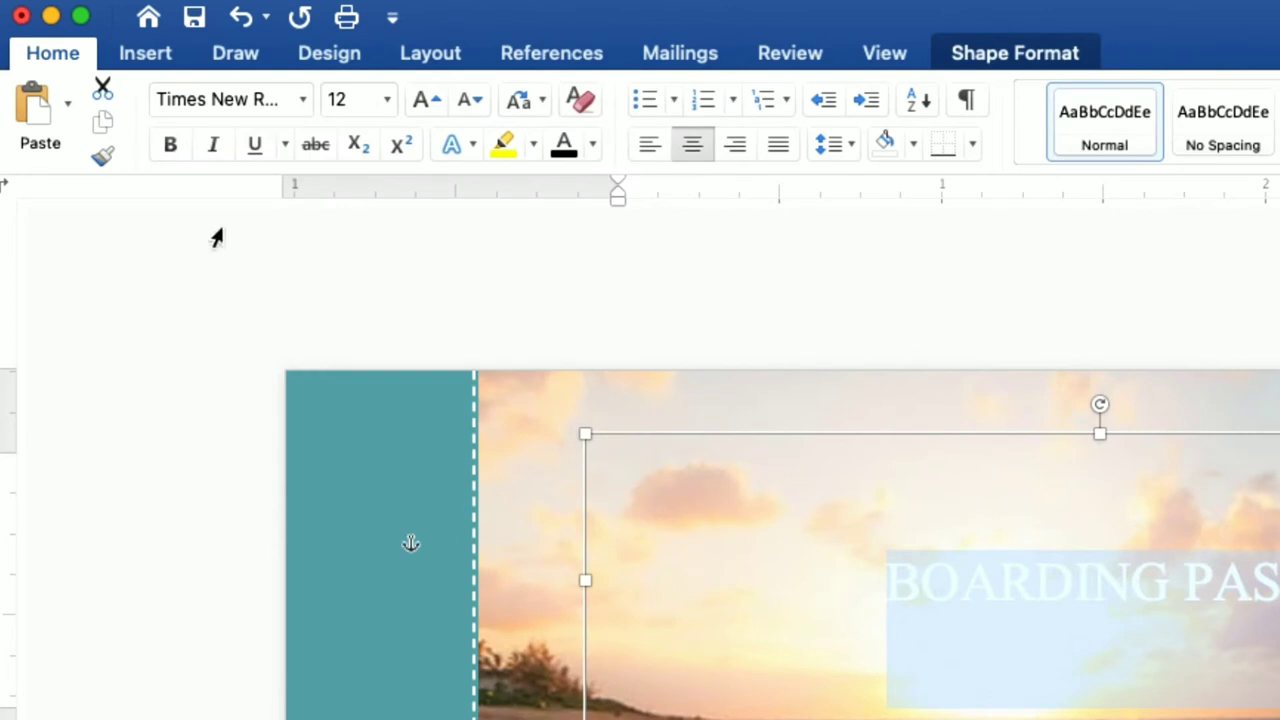
{"action": "left_click", "coordinate": [178, 148]}
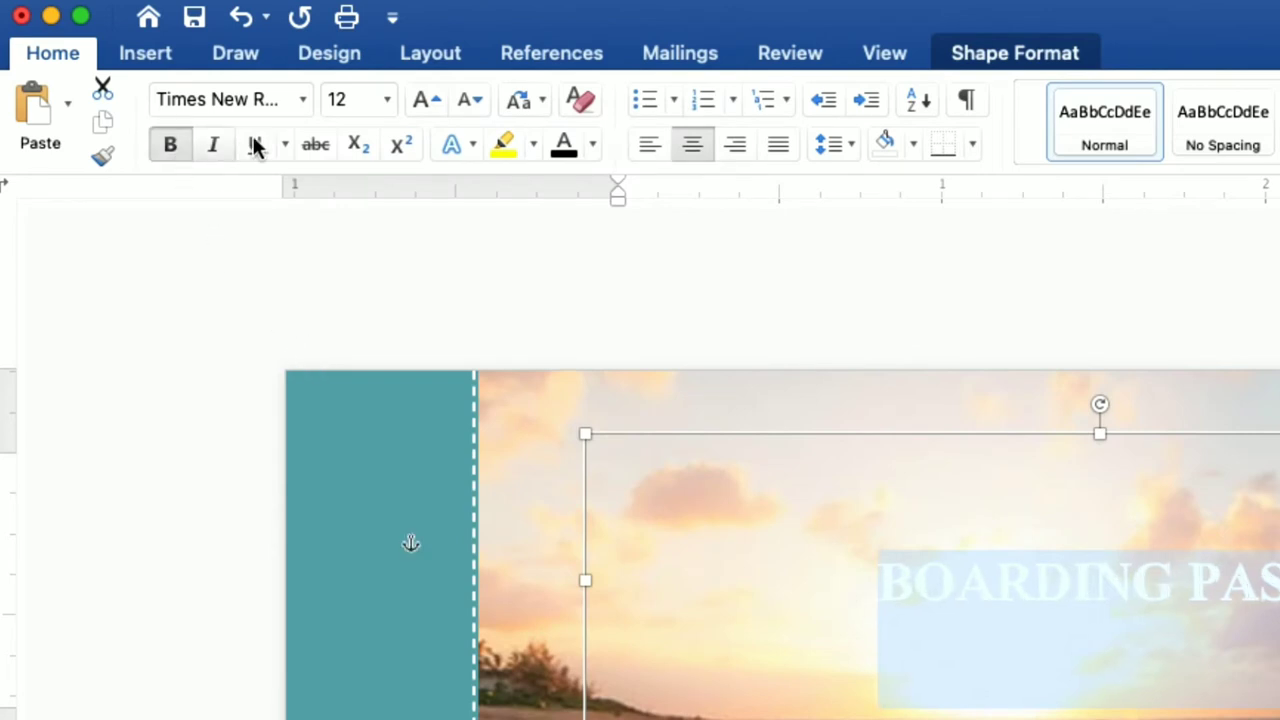
{"action": "left_click", "coordinate": [386, 100]}
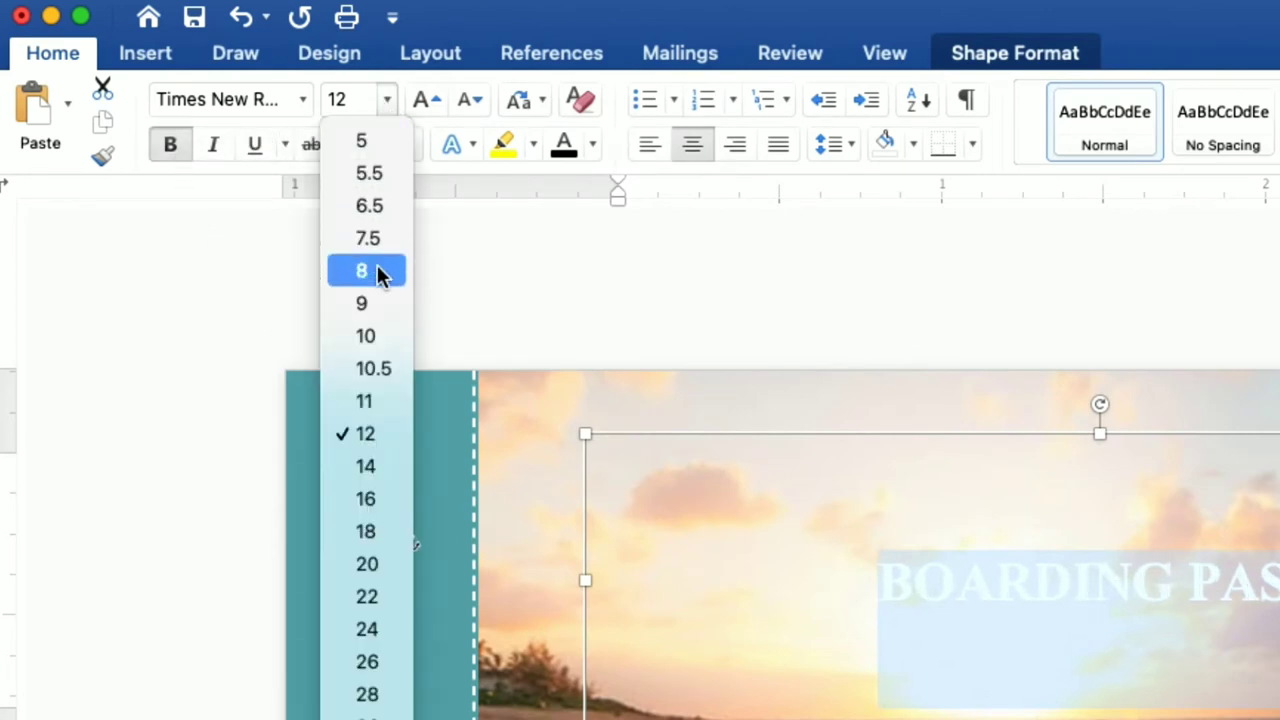
{"action": "left_click", "coordinate": [384, 467]}
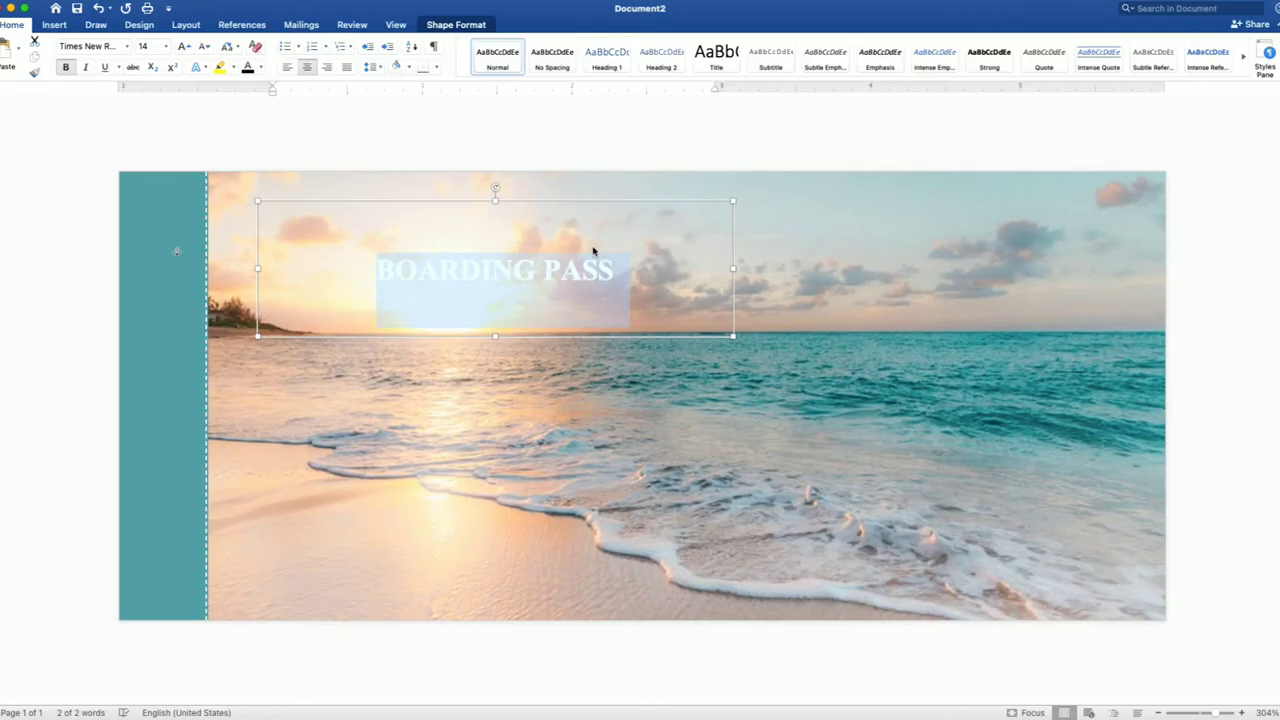
{"action": "left_click_drag", "start_coordinate": [733, 268], "coordinate": [571, 268]}
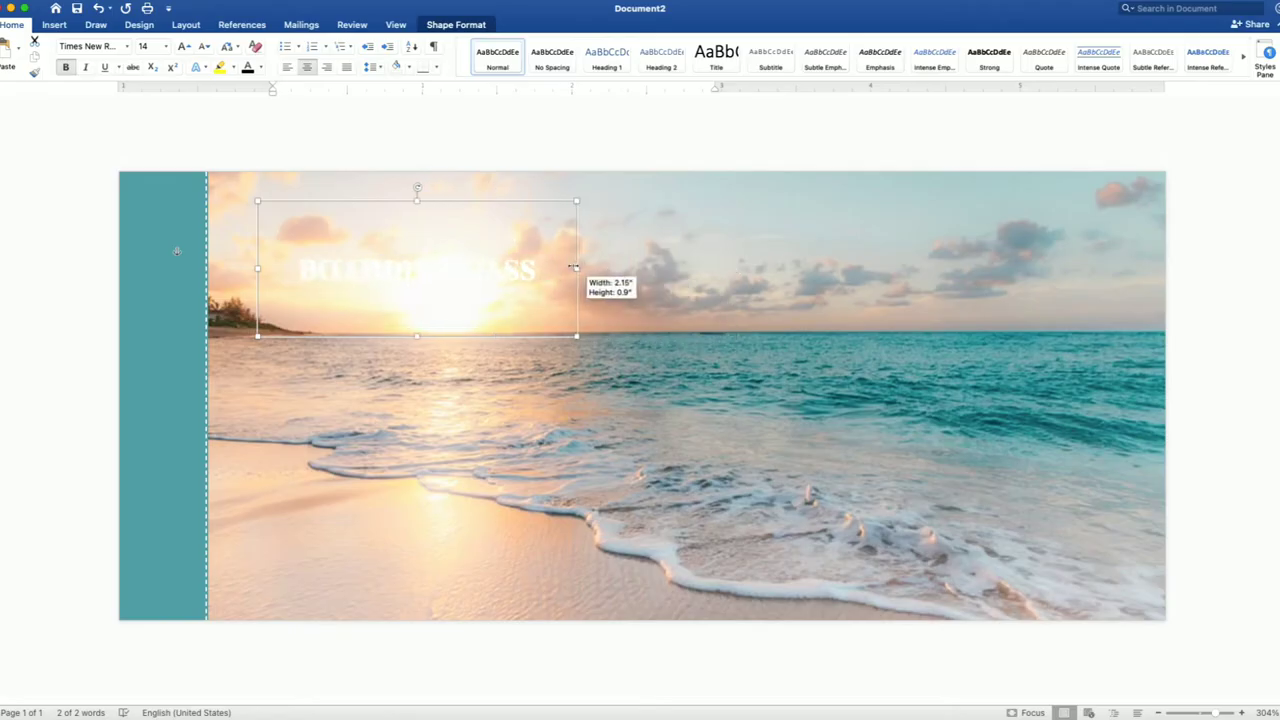
{"action": "mouse_move", "coordinate": [415, 203]}
{"action": "left_mouse_down"}
{"action": "mouse_move", "coordinate": [415, 263]}
{"action": "mouse_move", "coordinate": [390, 301]}
{"action": "mouse_move", "coordinate": [165, 308]}
{"action": "mouse_move", "coordinate": [145, 334]}
{"action": "left_mouse_up"}
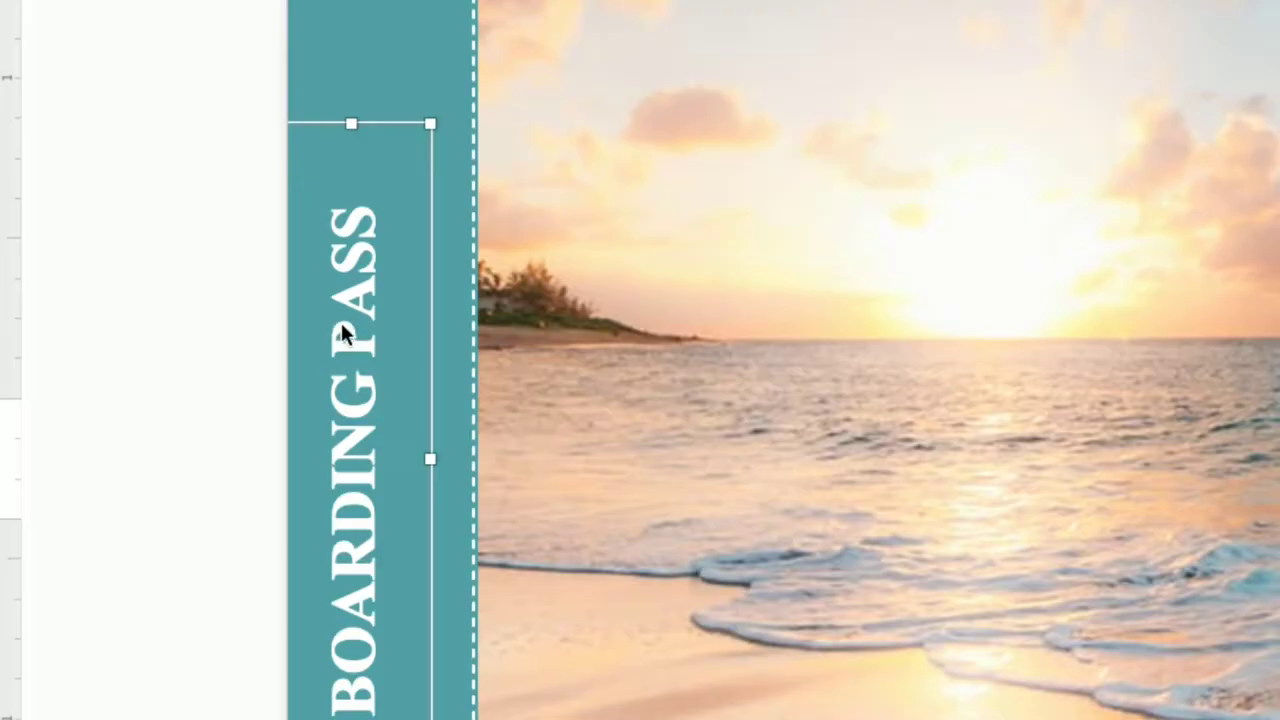
- Duplicate the BOARDING PASS text box and move the copy right onto the photo
{"action": "right_click", "coordinate": [146, 327]}
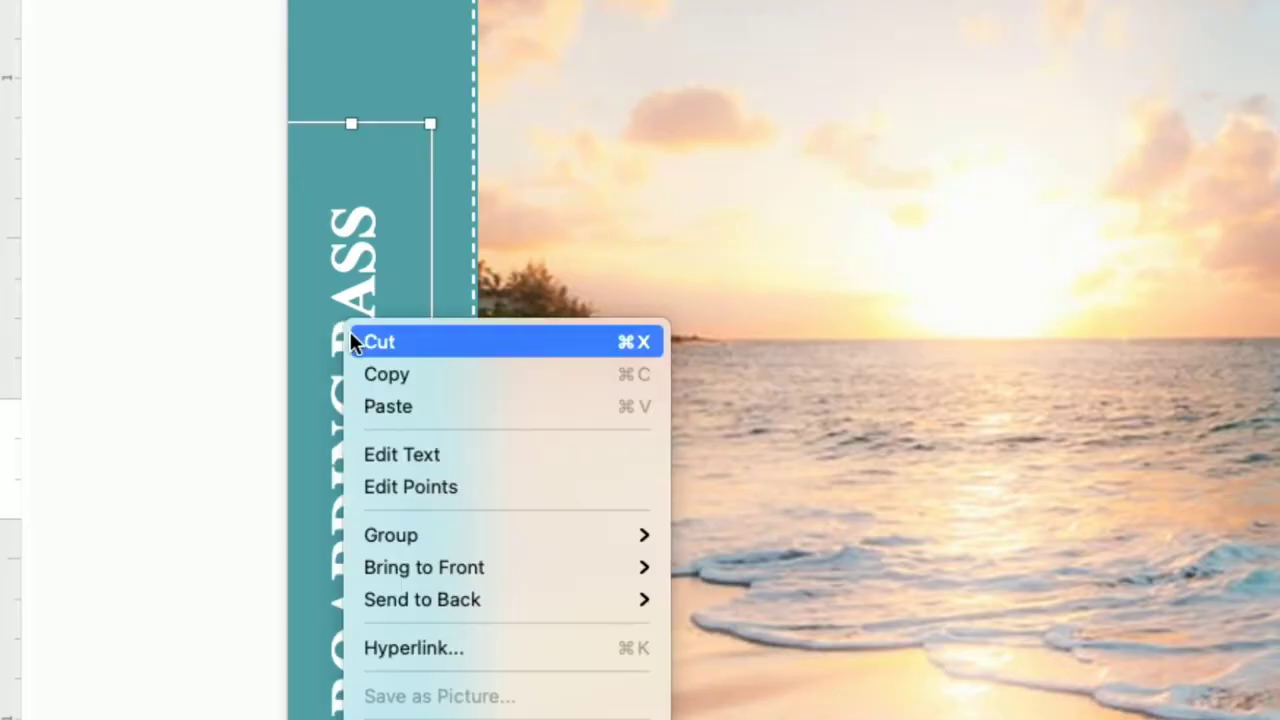
{"action": "left_click", "coordinate": [157, 349]}
{"action": "right_click", "coordinate": [350, 300]}
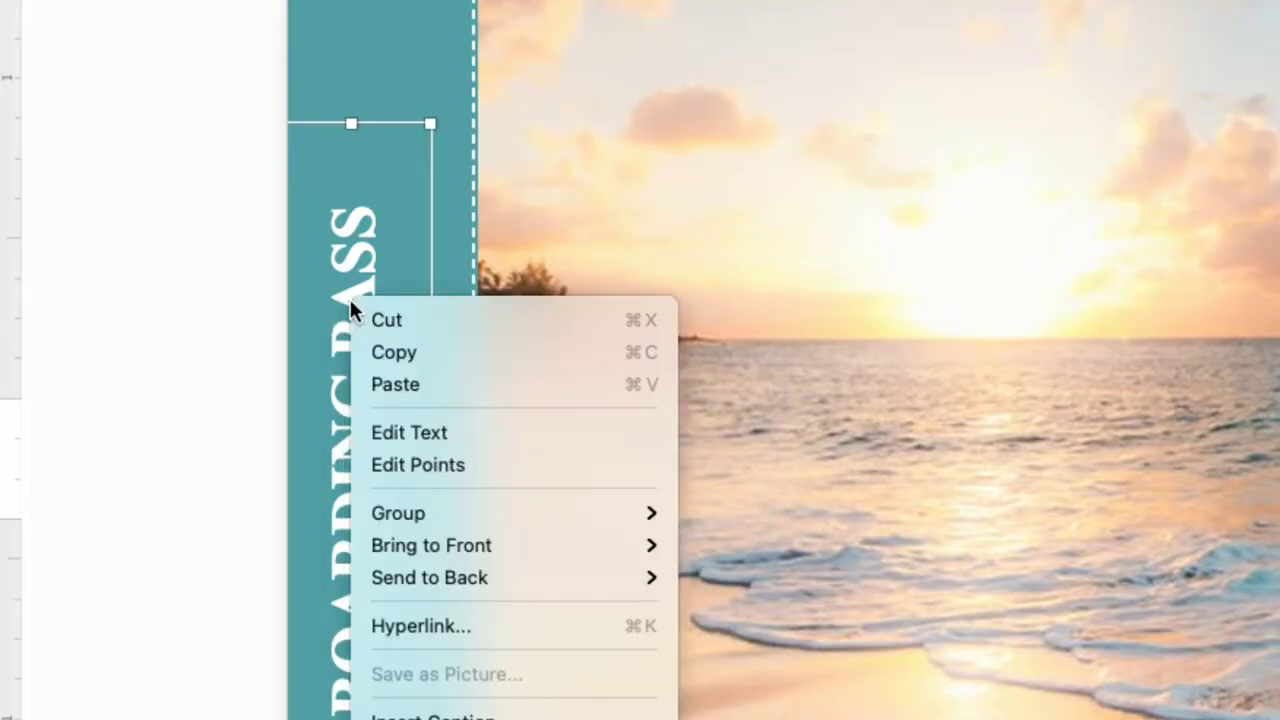
{"action": "left_click", "coordinate": [380, 382]}
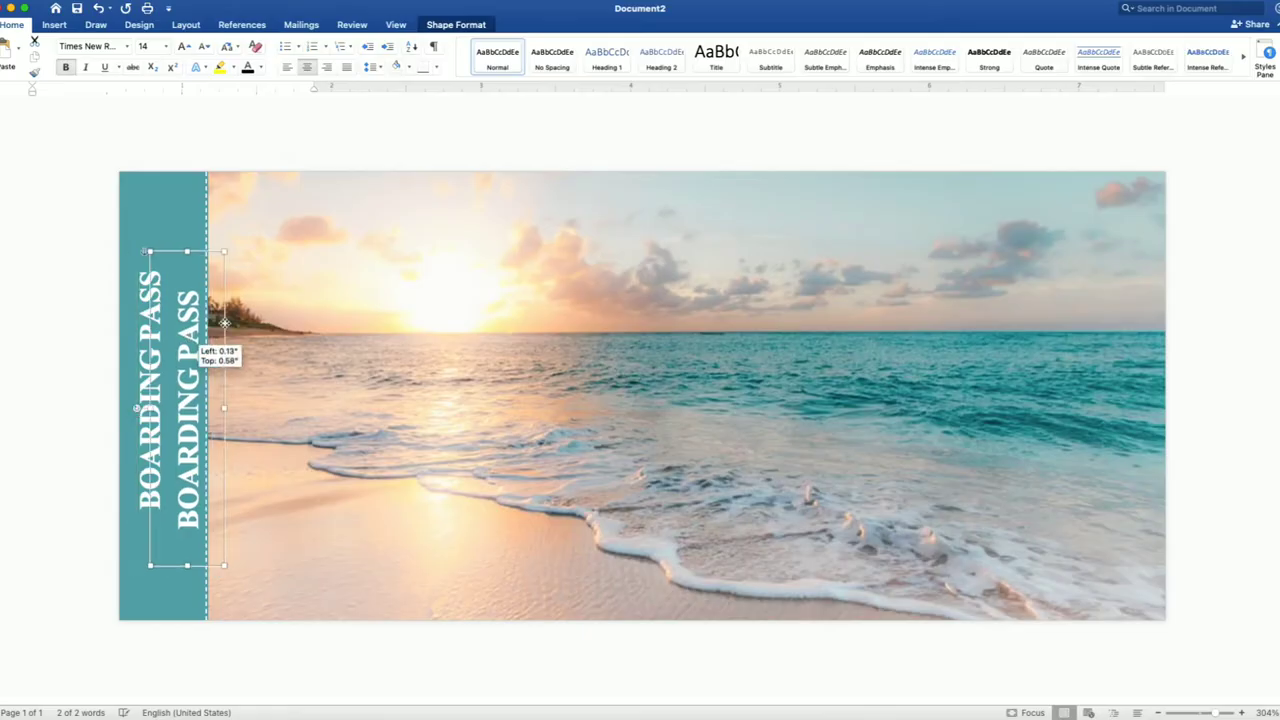
{"action": "left_click_drag", "start_coordinate": [200, 337], "coordinate": [320, 305]}
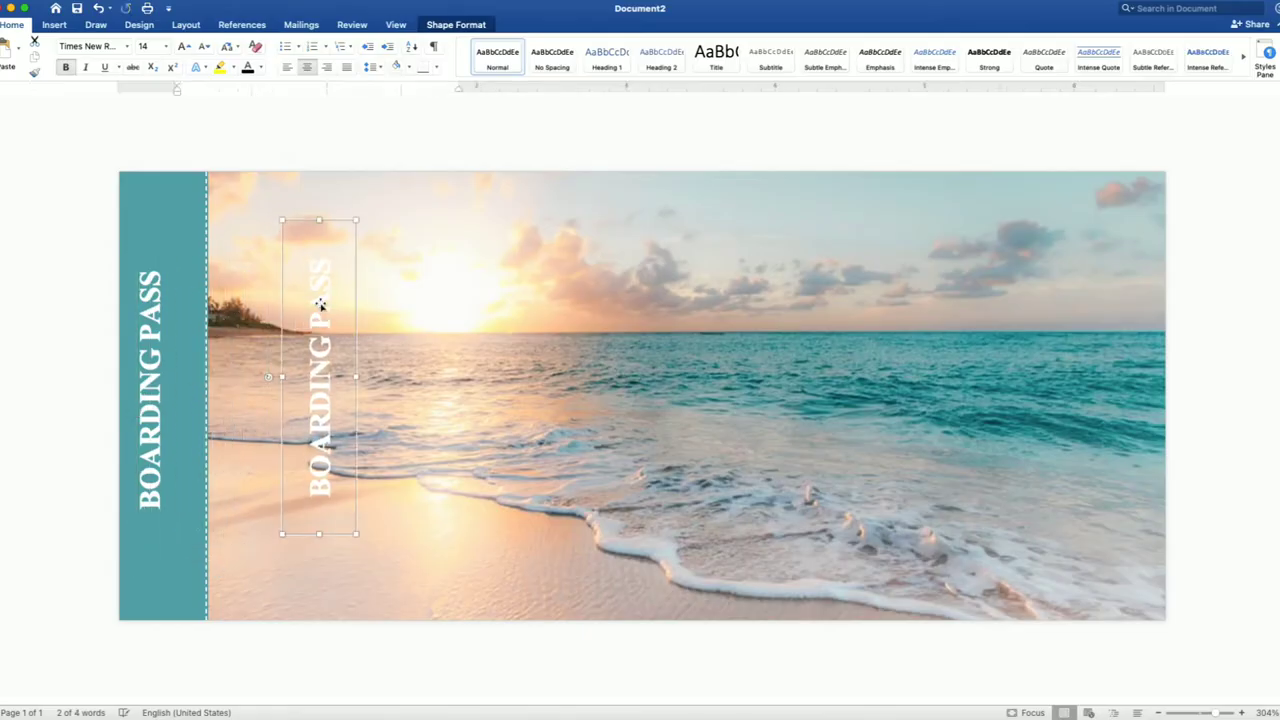
- Replace the copy's text with DAGUPAN CITY and set it to size 10
{"action": "left_click_drag", "start_coordinate": [430, 377], "coordinate": [218, 380]}
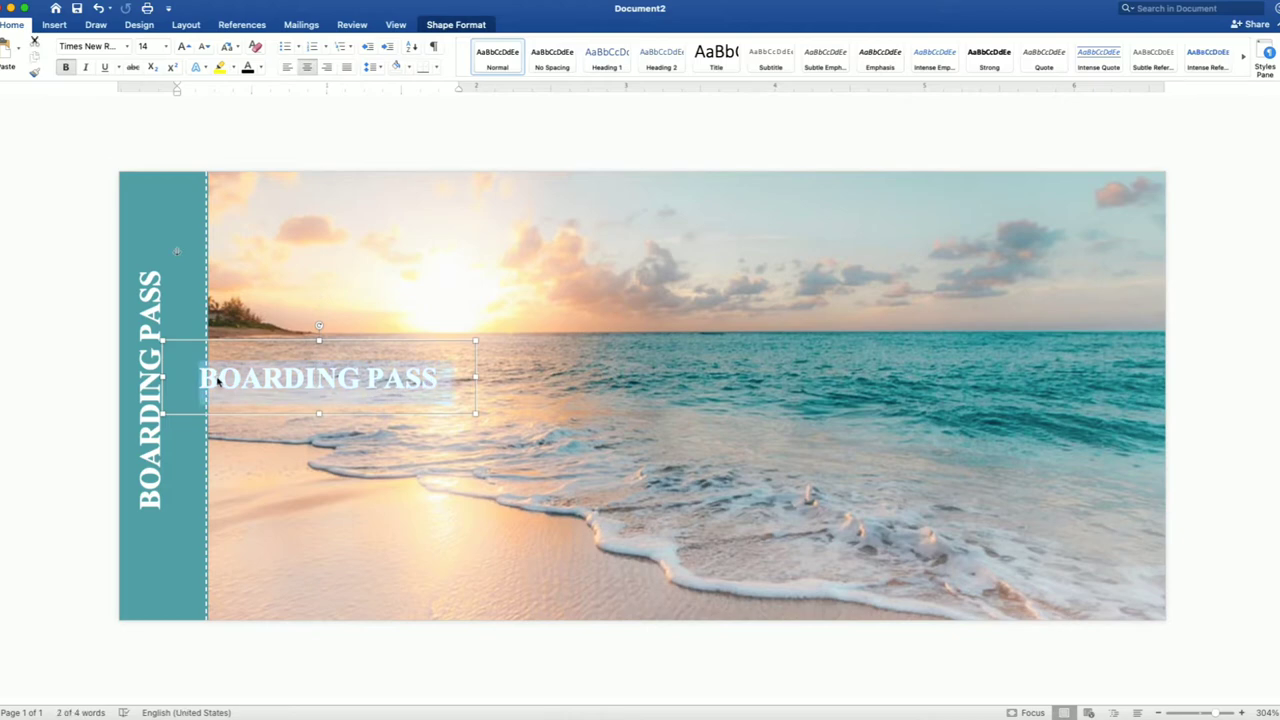
{"action": "type", "text": "DAGUP"}
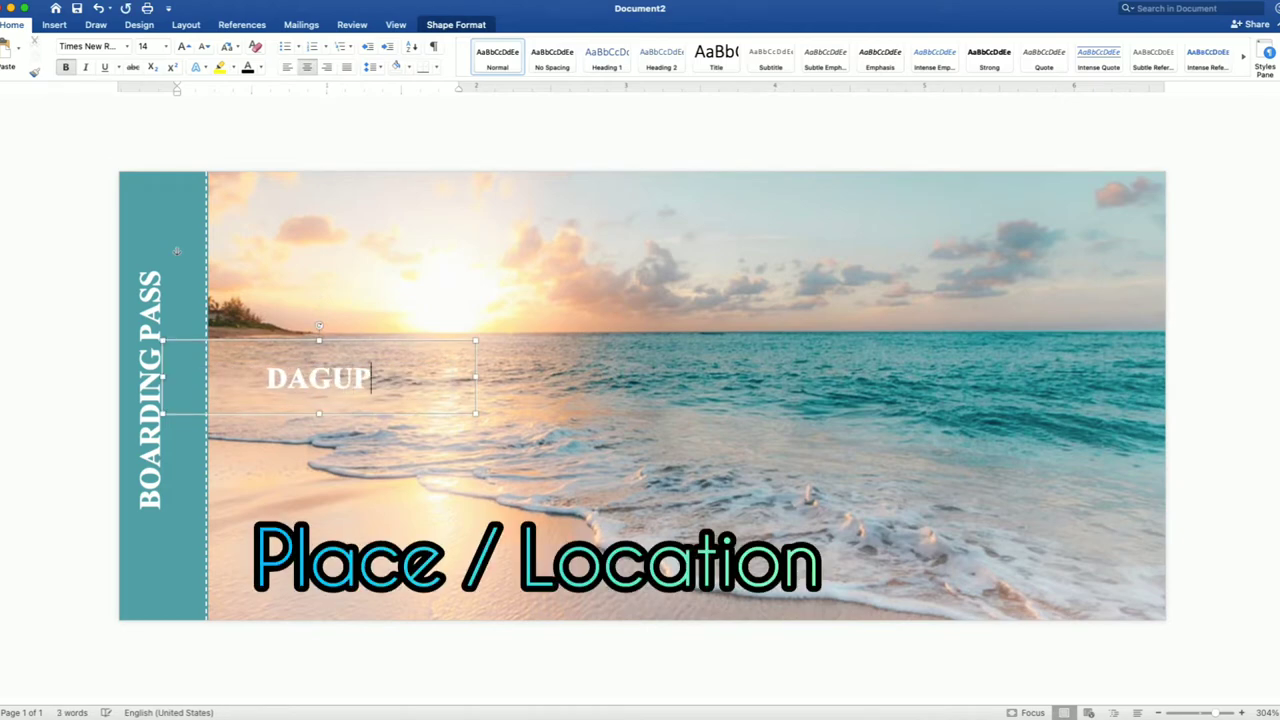
{"action": "type", "text": "AN CIT"}
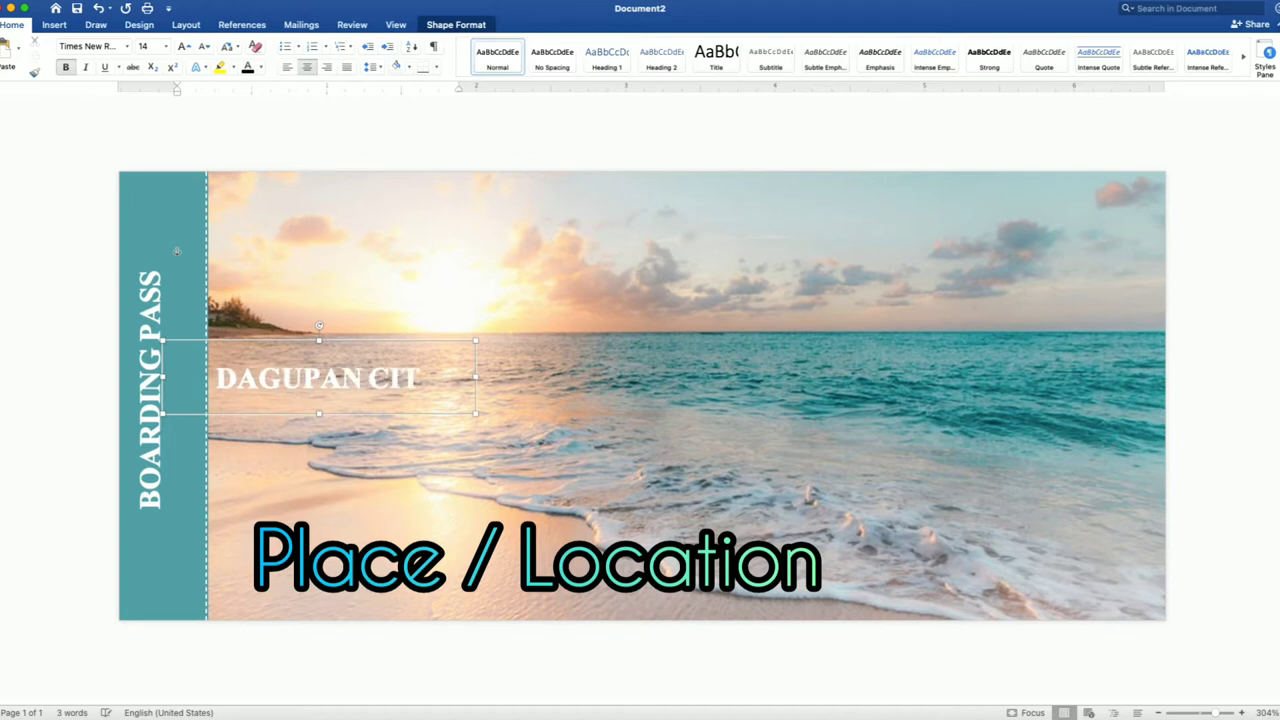
{"action": "type", "text": "Y"}
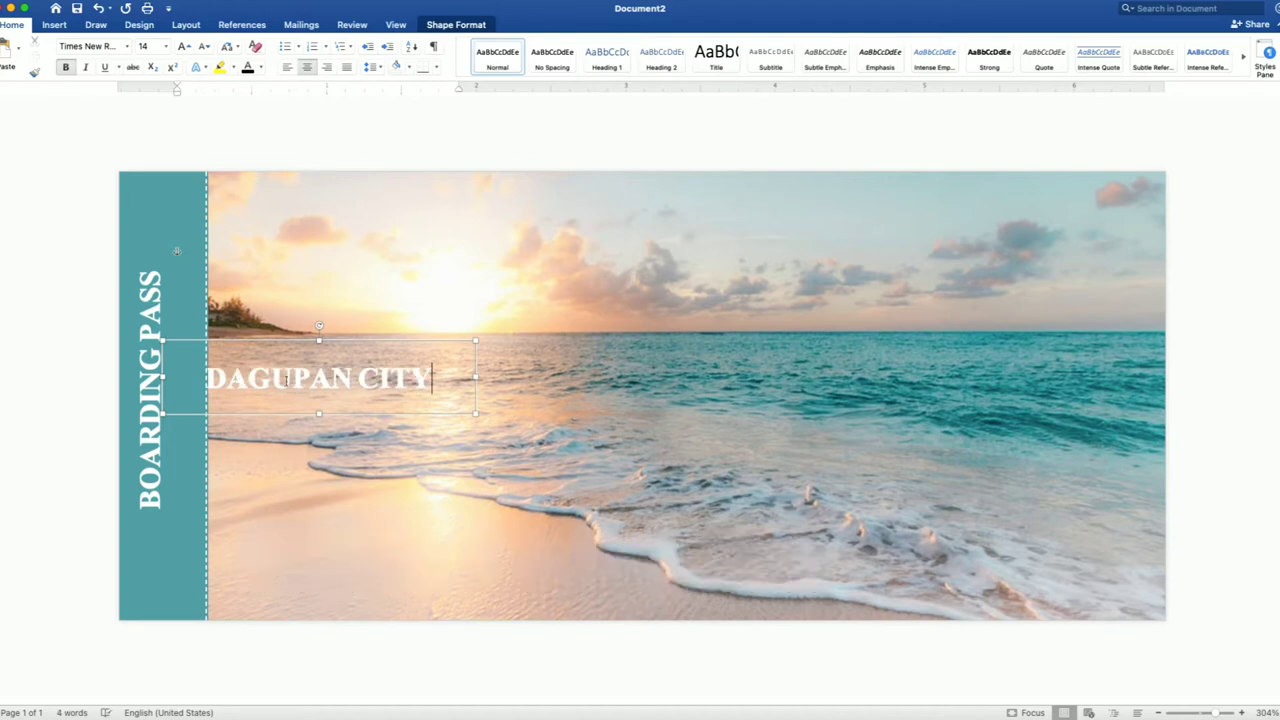
{"action": "key", "text": "Escape"}
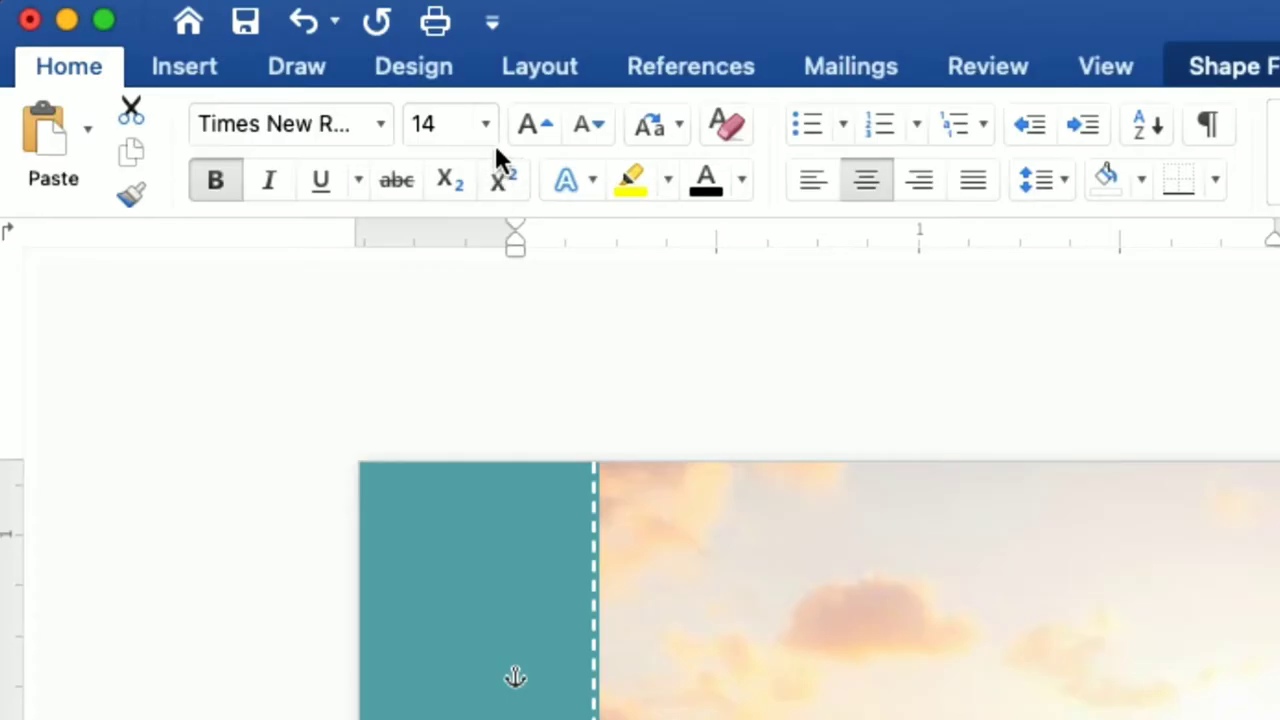
{"action": "left_click", "coordinate": [166, 46]}
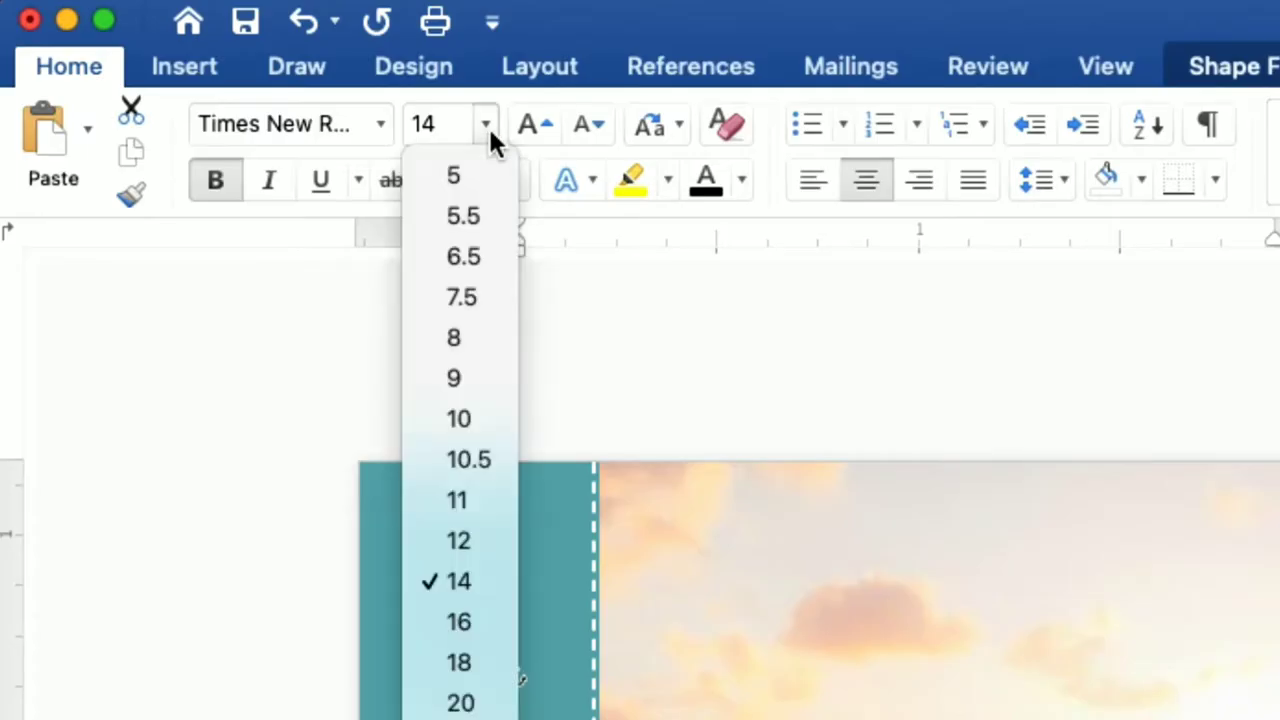
{"action": "left_click", "coordinate": [480, 418]}
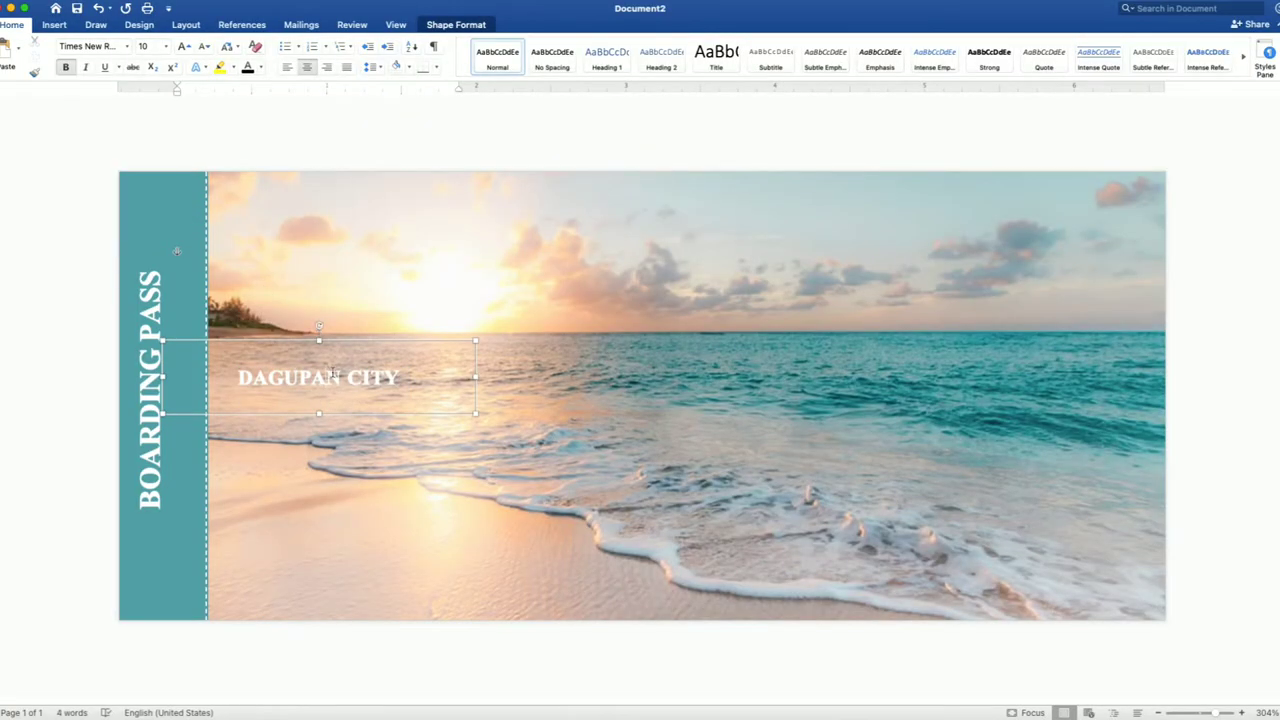
- Rotate DAGUPAN CITY to 270° and place it on the teal stub beside BOARDING PASS
{"action": "left_click", "coordinate": [337, 347]}
{"action": "left_click_drag", "start_coordinate": [321, 334], "coordinate": [319, 336]}
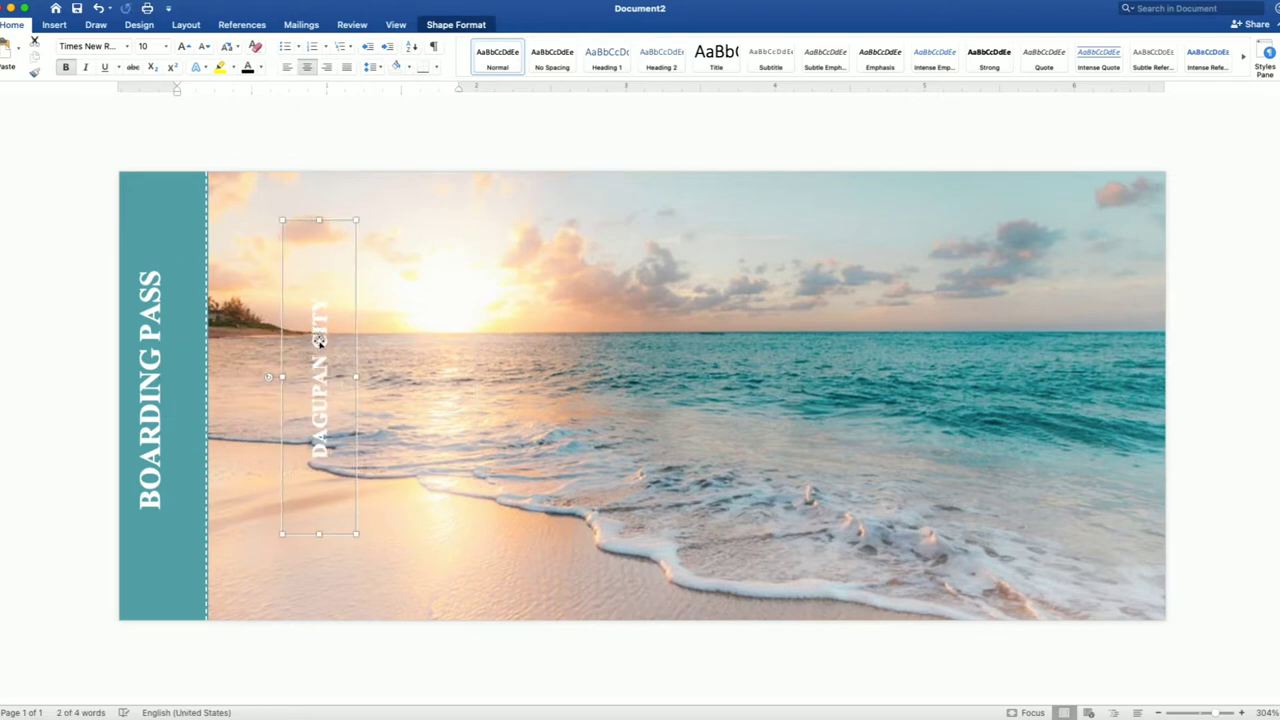
{"action": "left_click_drag", "start_coordinate": [320, 337], "coordinate": [176, 353]}
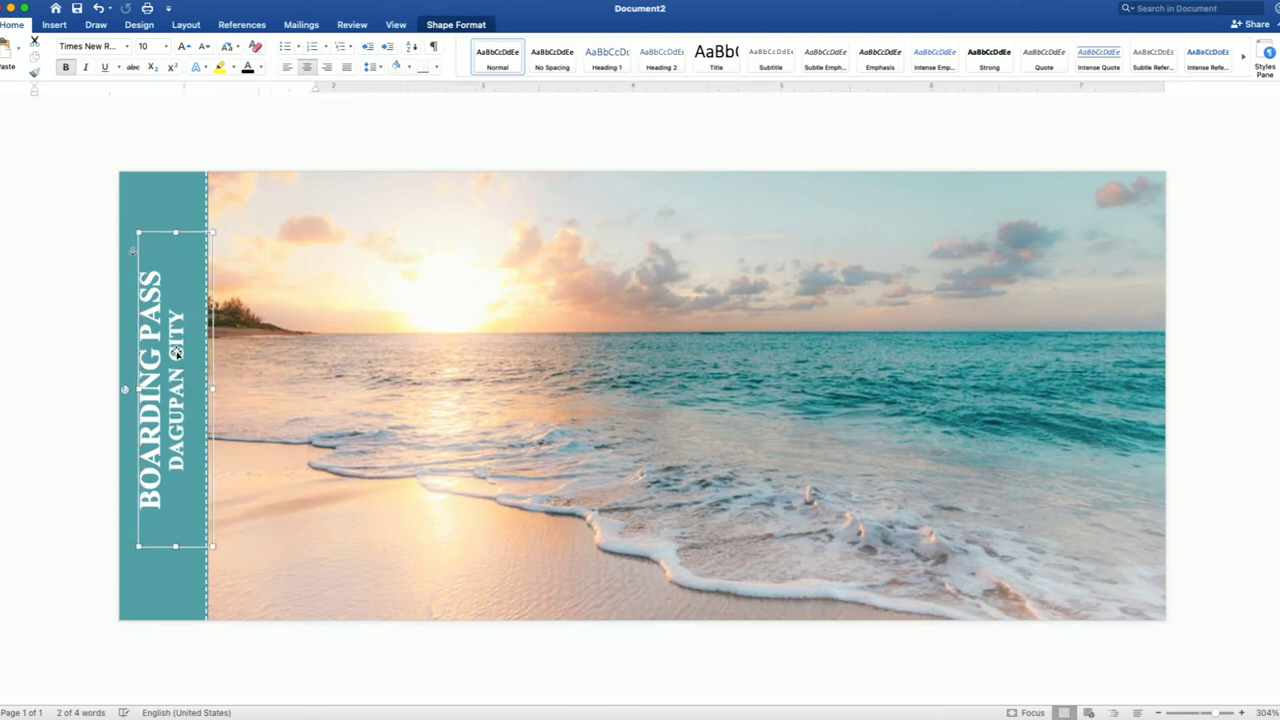
{"action": "left_click", "coordinate": [1248, 339]}
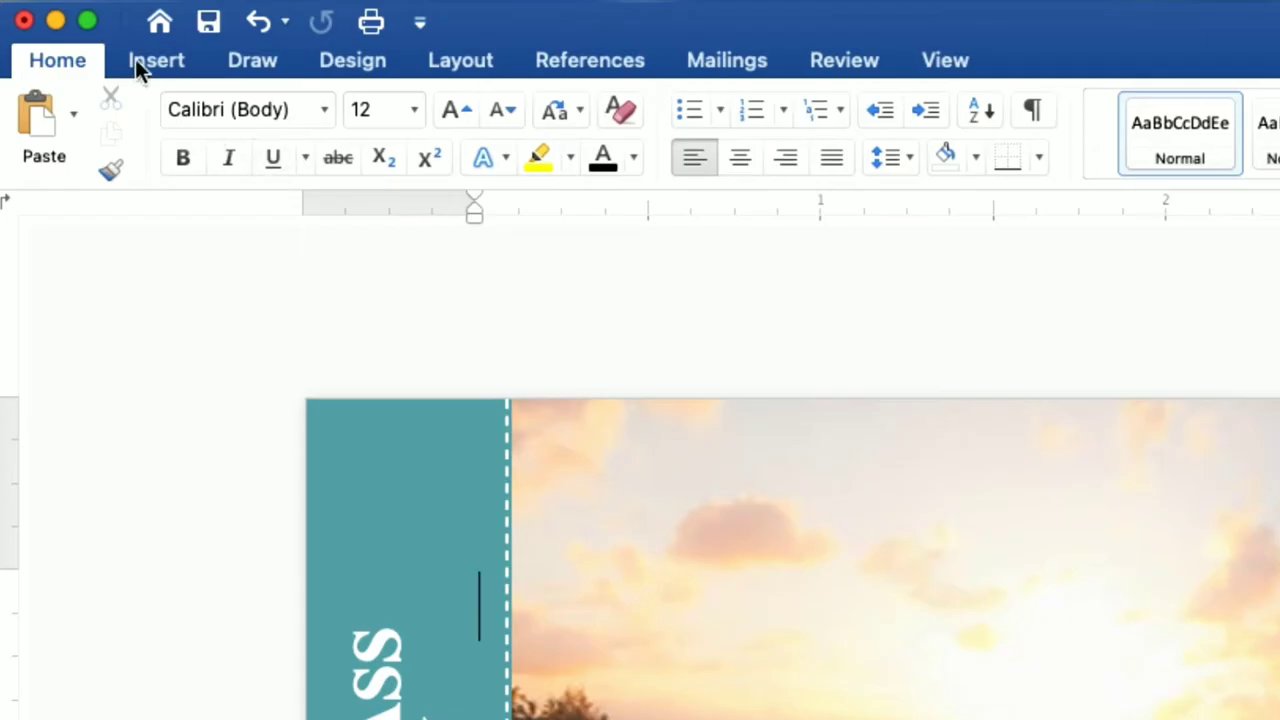
- Draw a vertical line from the top to the bottom edge of the photo, two-thirds across
{"action": "left_click", "coordinate": [137, 60]}
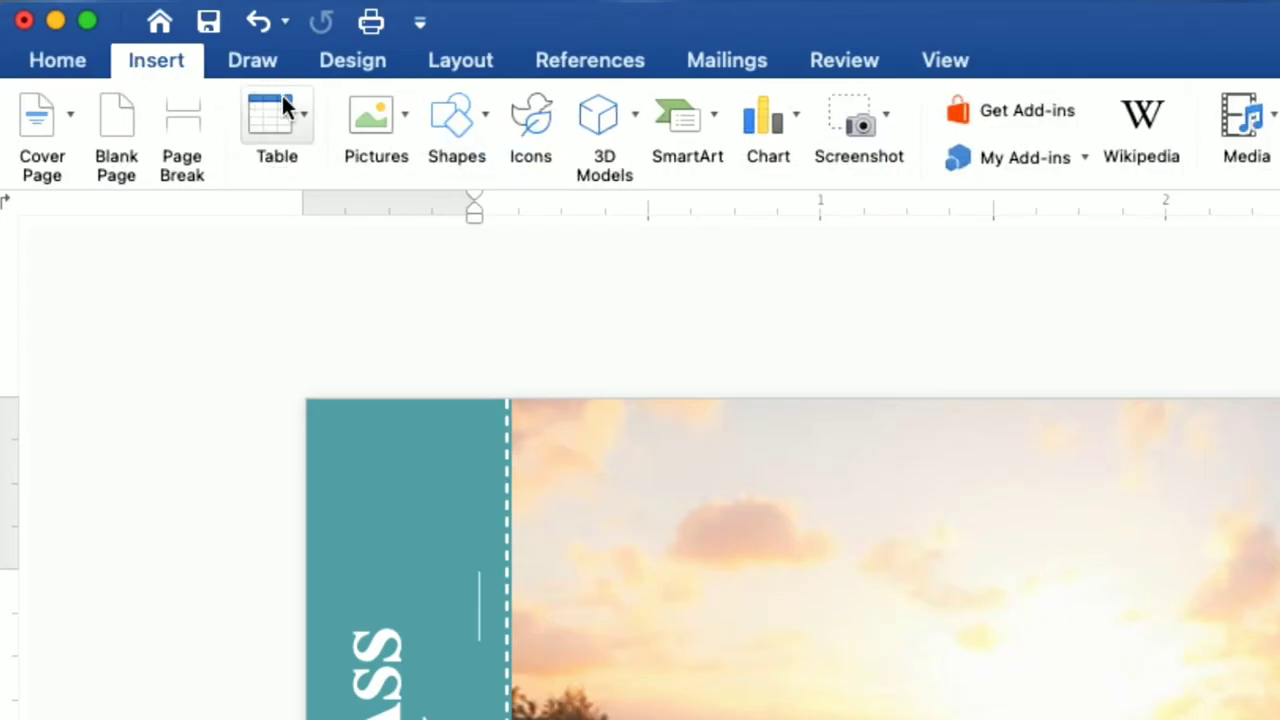
{"action": "left_click", "coordinate": [466, 130]}
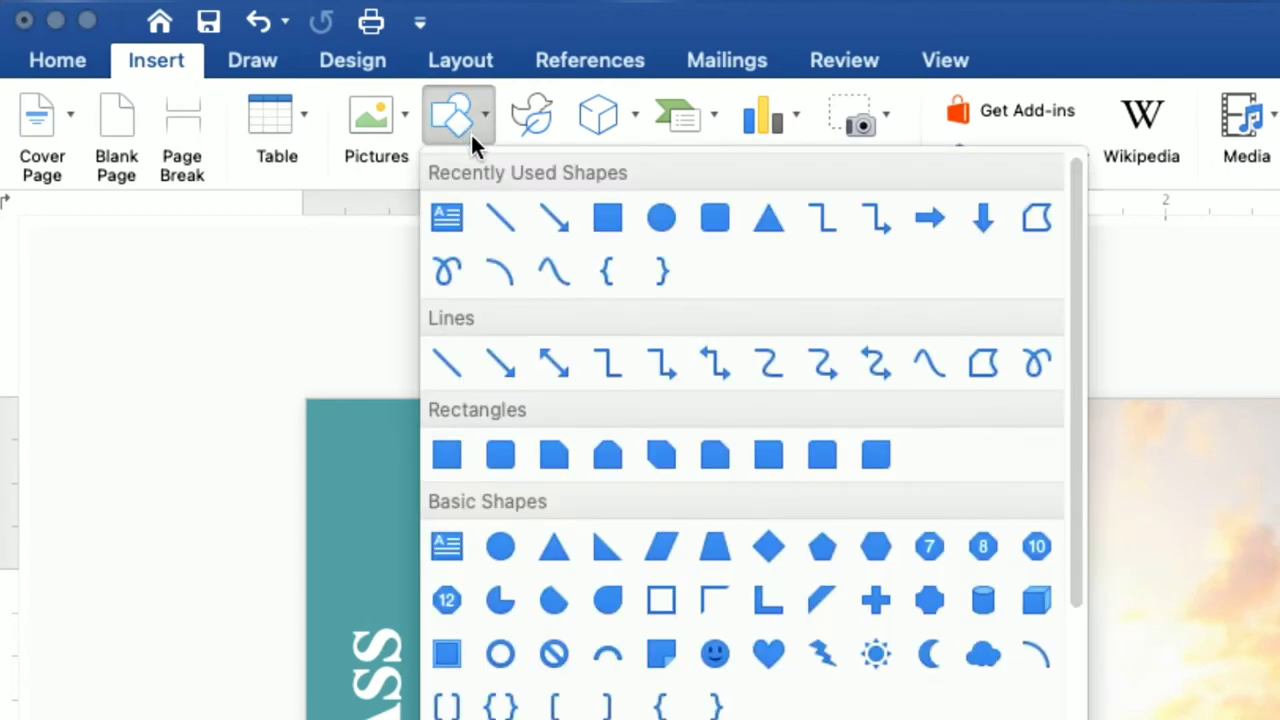
{"action": "left_click", "coordinate": [500, 218]}
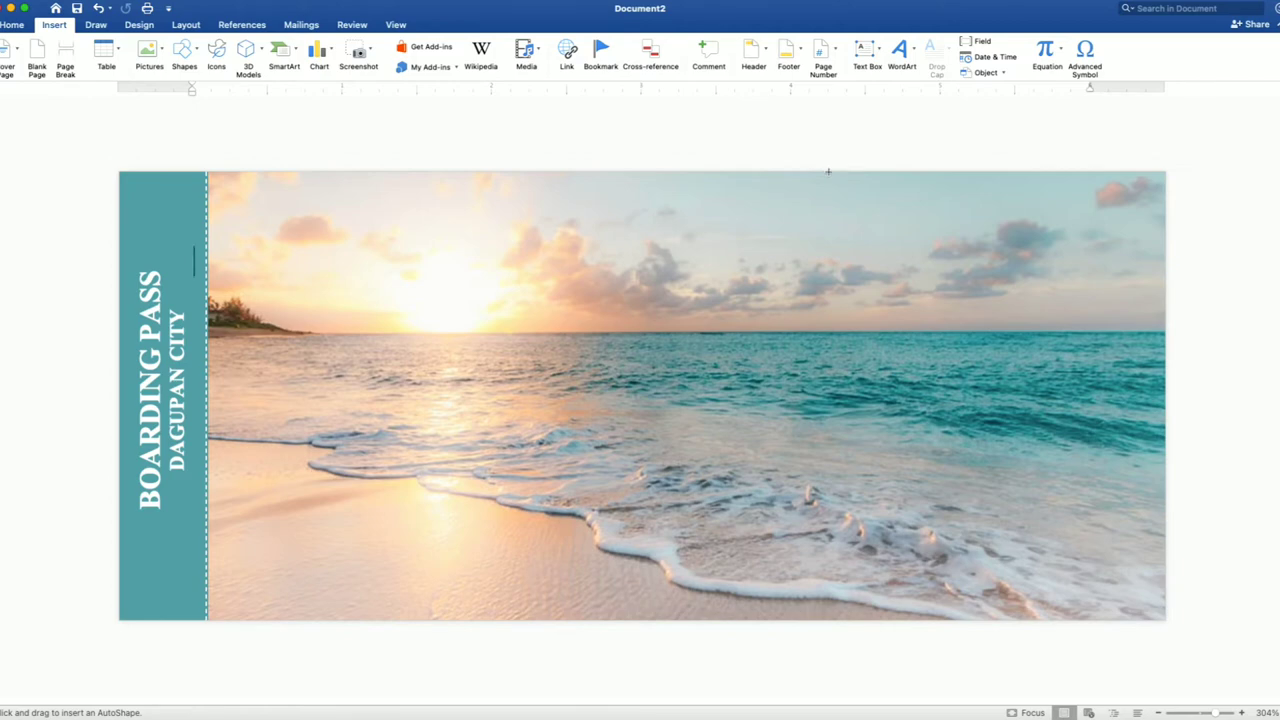
{"action": "left_click_drag", "start_coordinate": [834, 172], "coordinate": [849, 610]}
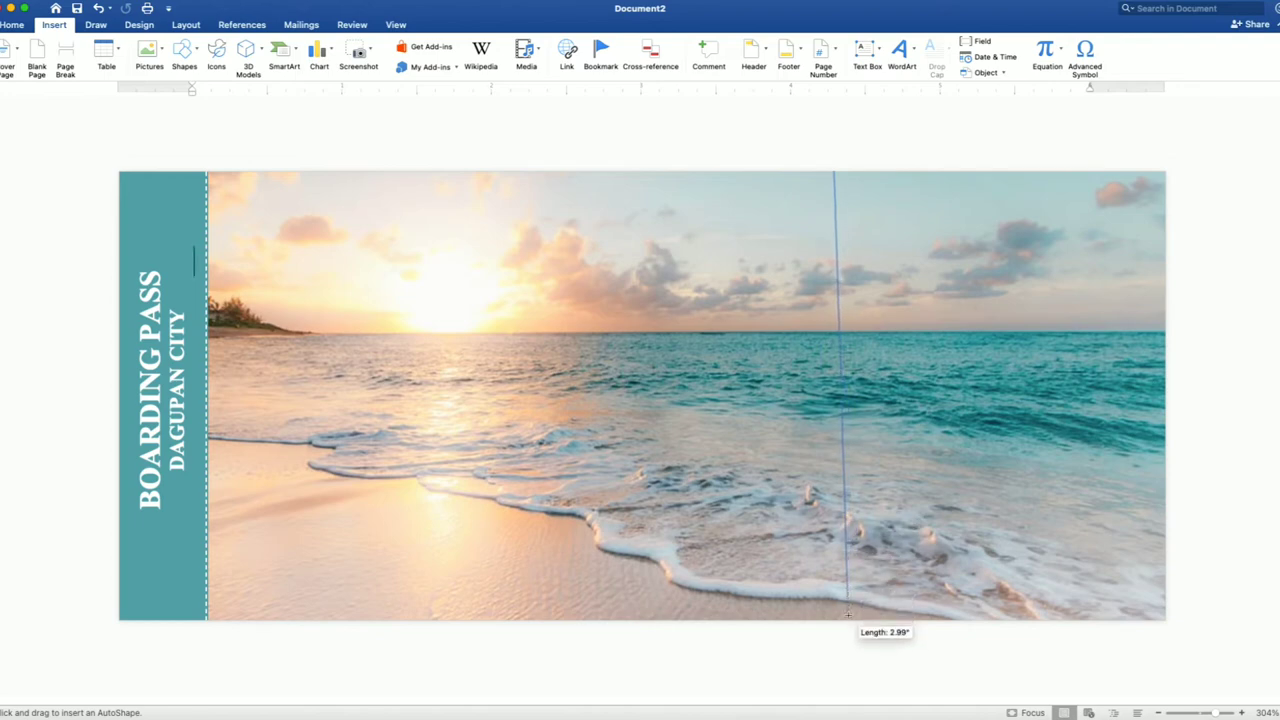
{"action": "left_click_drag", "start_coordinate": [849, 610], "coordinate": [836, 618]}
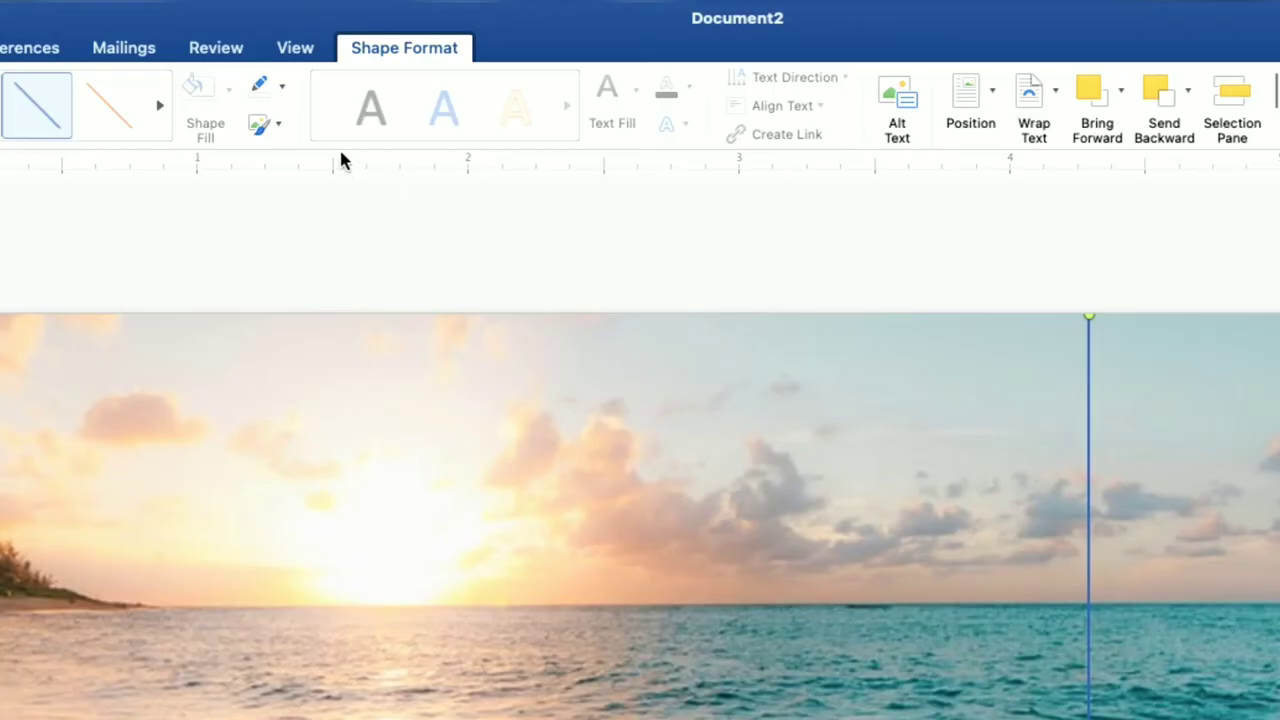
- Make the vertical line black with square-dot dashes
{"action": "left_click", "coordinate": [282, 88]}
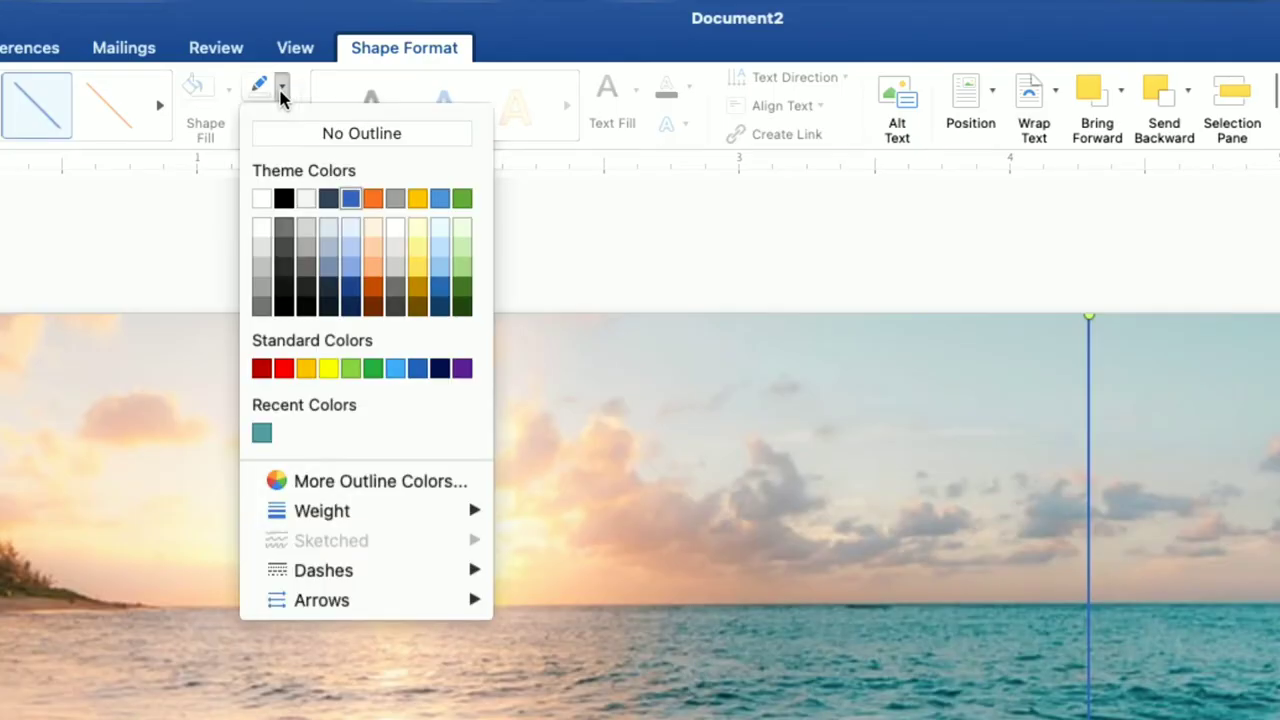
{"action": "left_click", "coordinate": [283, 198]}
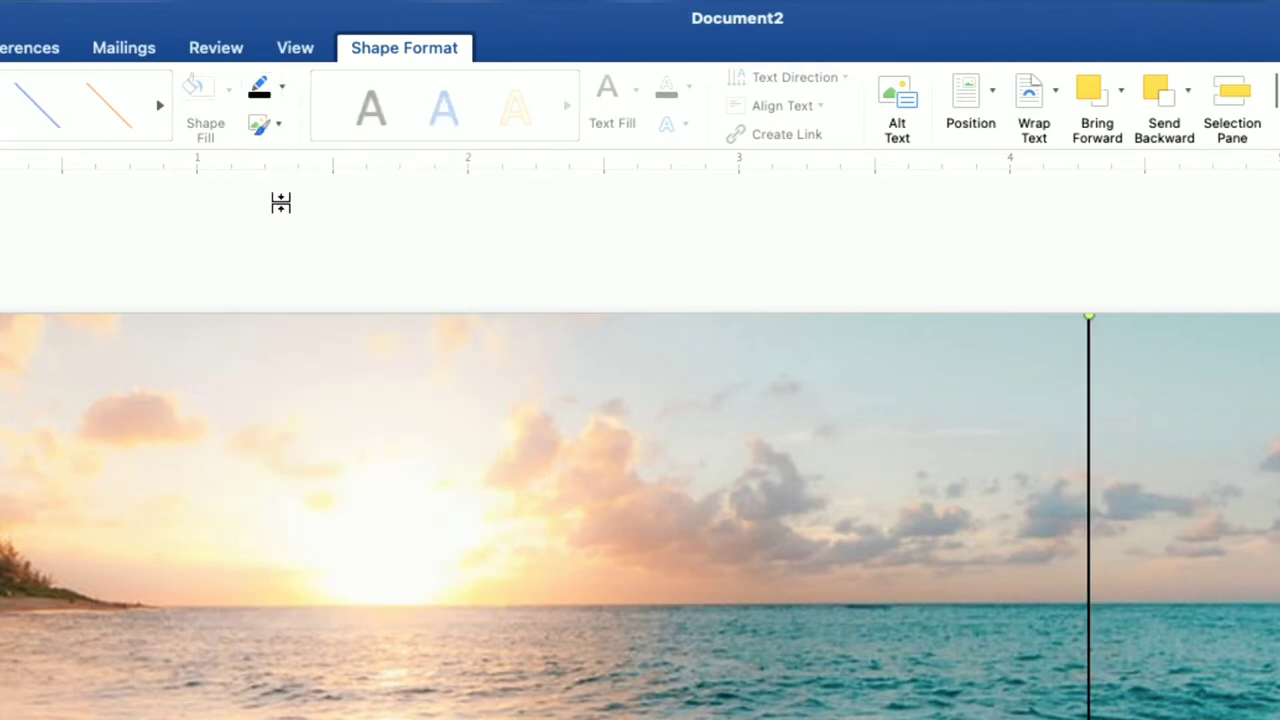
{"action": "left_click", "coordinate": [282, 88]}
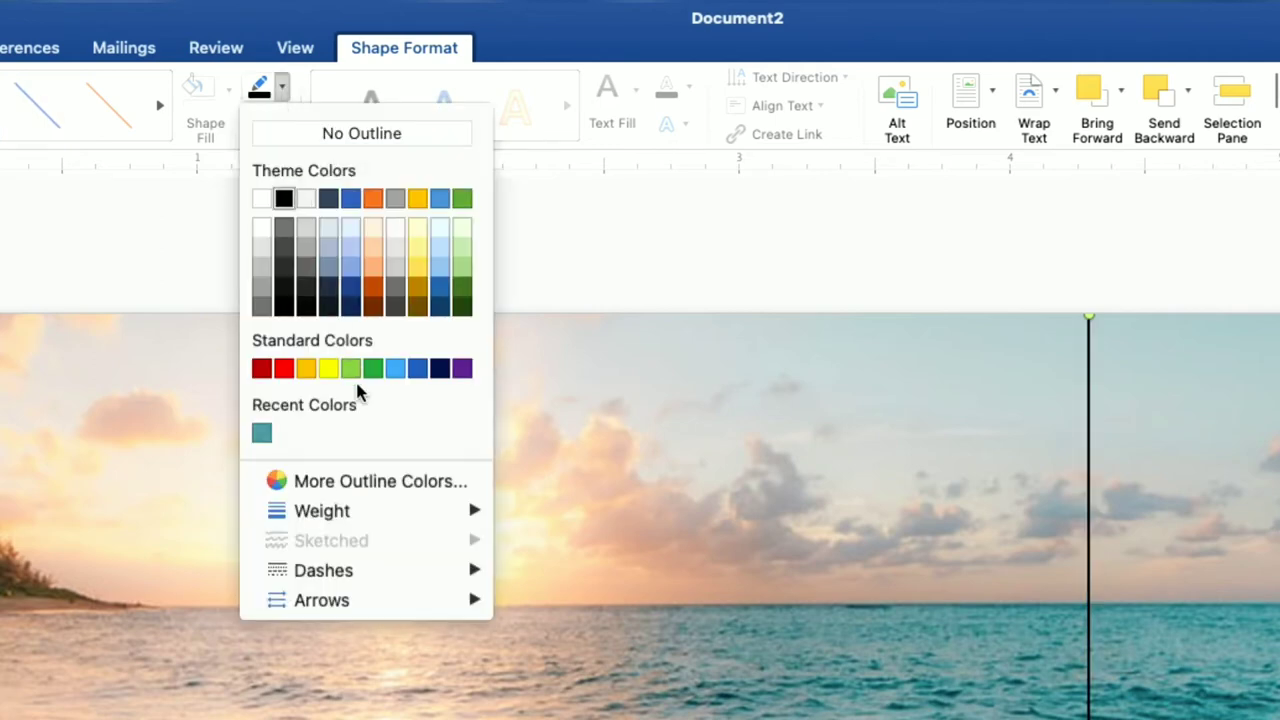
{"action": "mouse_move", "coordinate": [323, 570]}
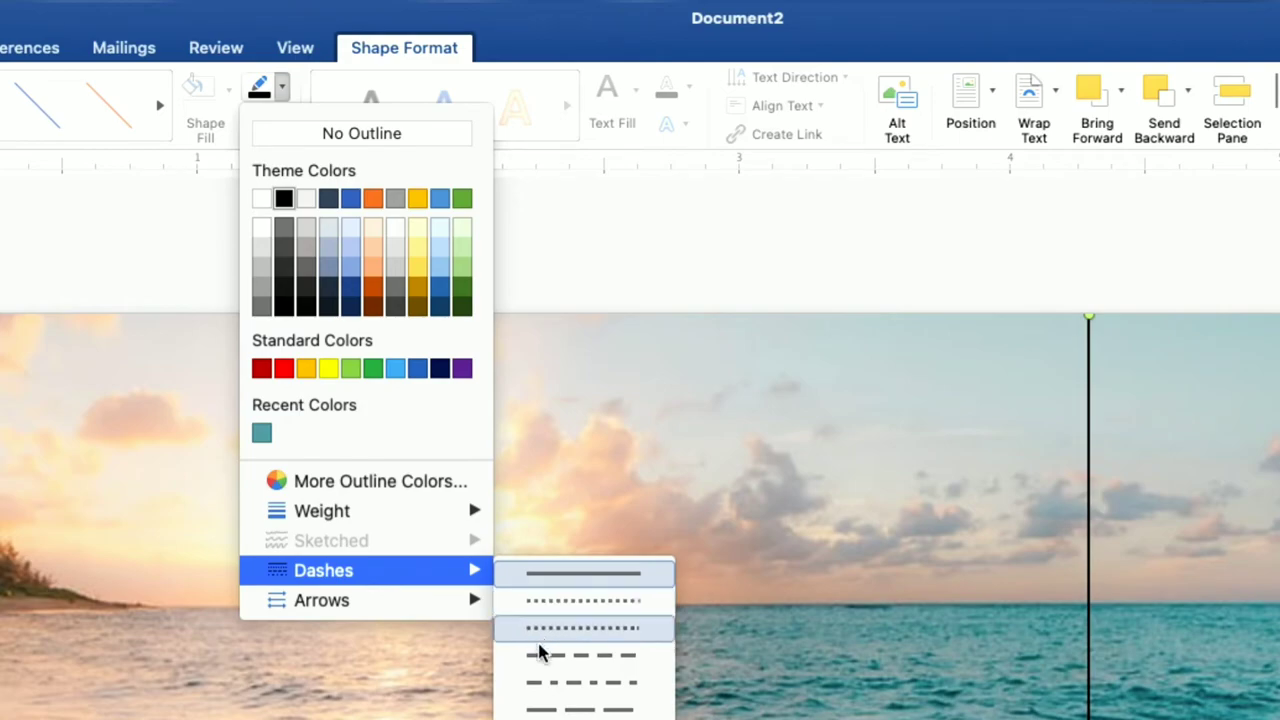
{"action": "left_click", "coordinate": [539, 655]}
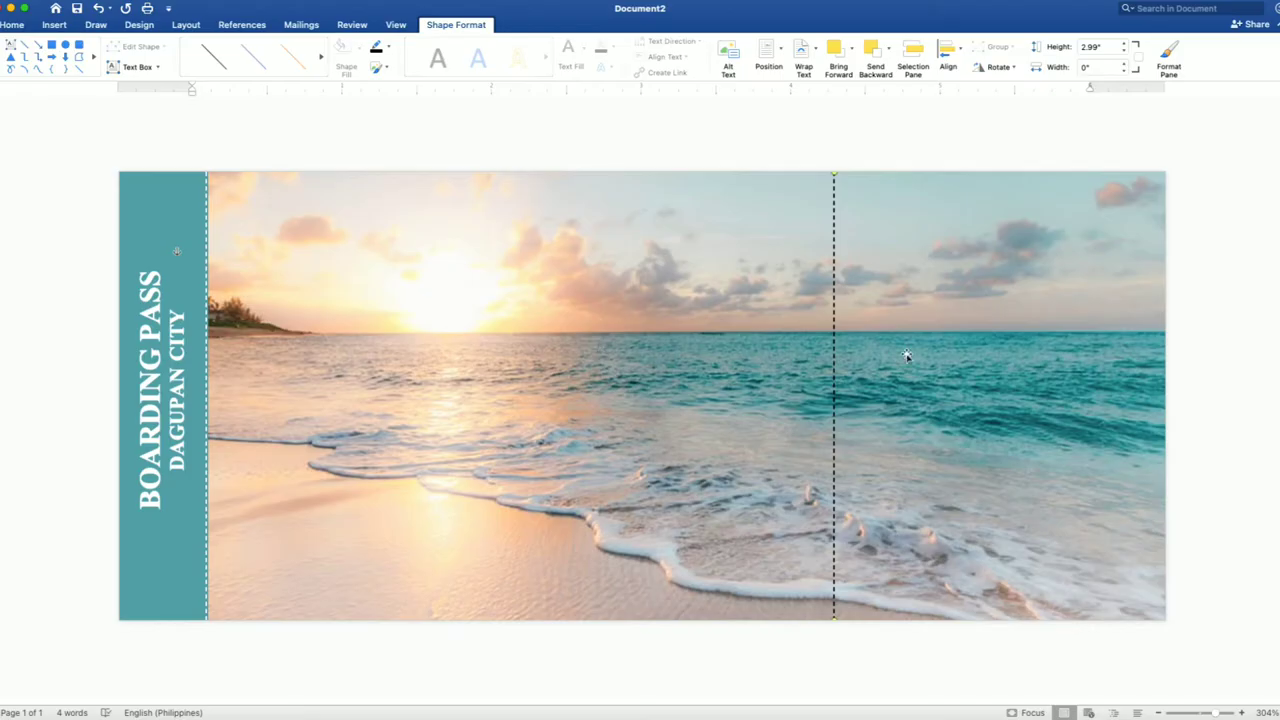
{"action": "left_click", "coordinate": [1260, 271]}
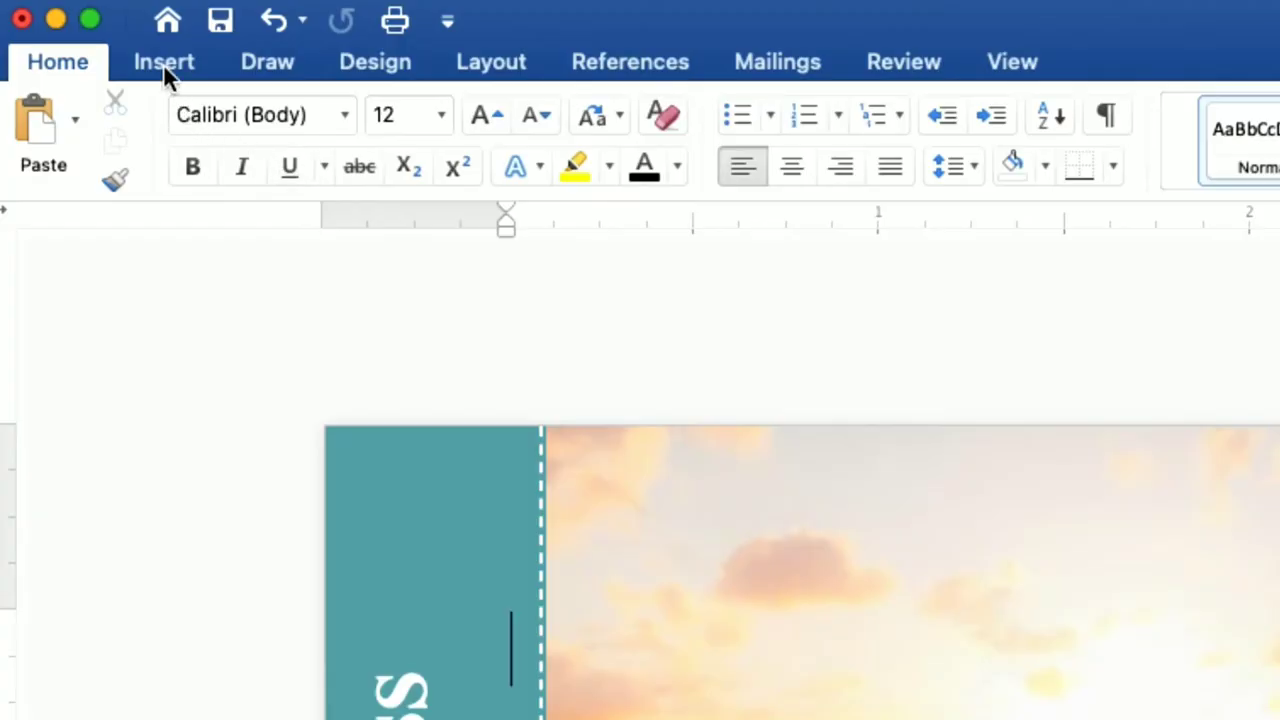
- Draw a 1.25" by 1.95" rectangle on the photo's upper-left and type Save in it
{"action": "left_click", "coordinate": [163, 63]}
{"action": "left_click", "coordinate": [505, 117]}
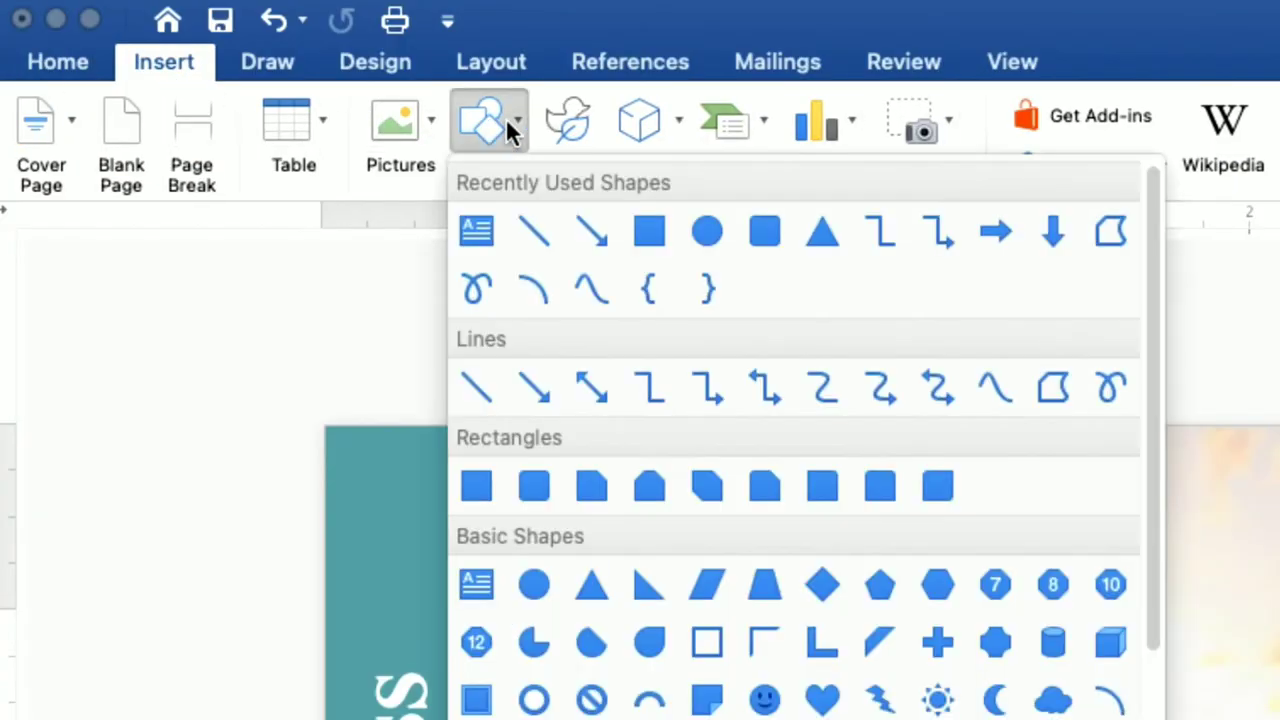
{"action": "left_click", "coordinate": [649, 231]}
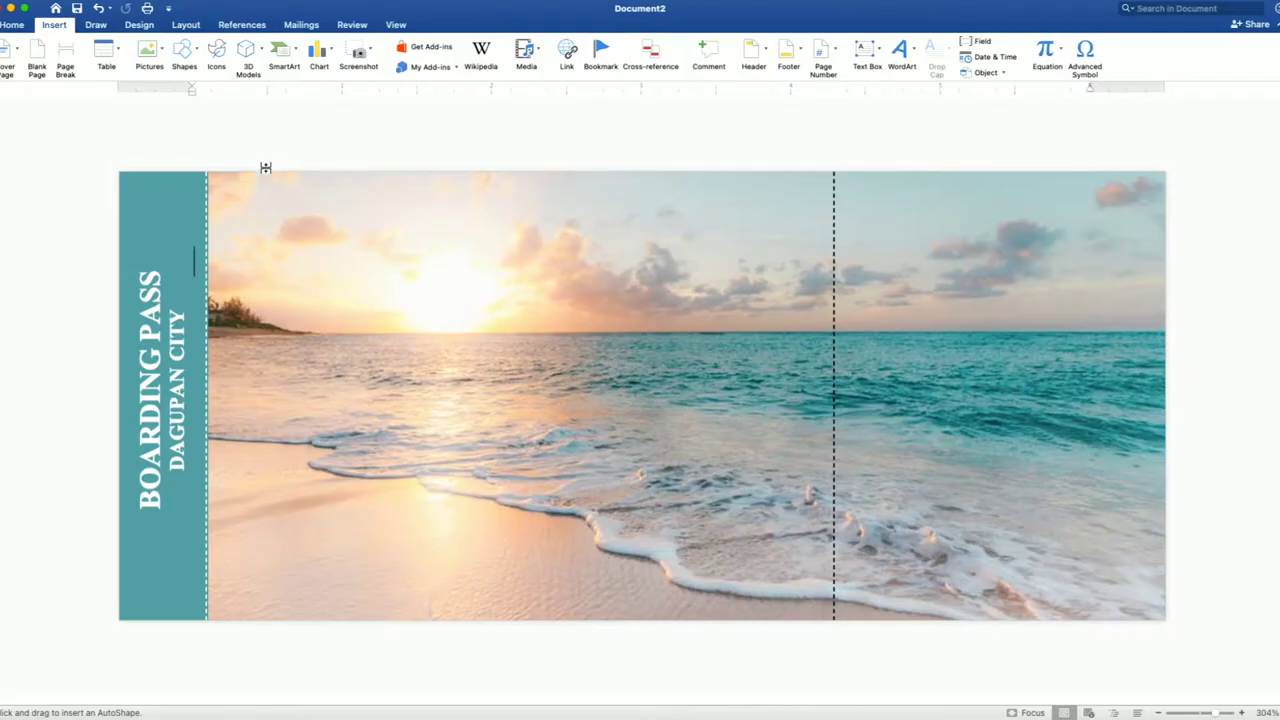
{"action": "left_click_drag", "start_coordinate": [231, 191], "coordinate": [517, 377]}
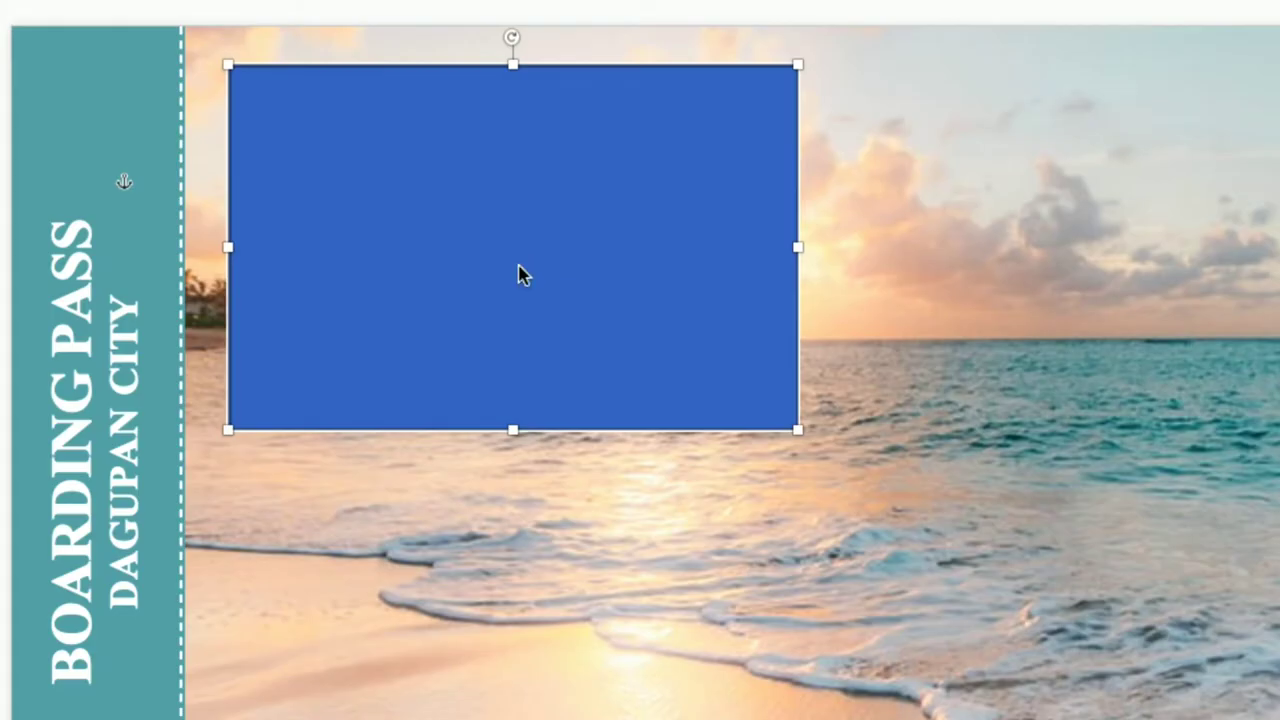
{"action": "right_click", "coordinate": [380, 297]}
{"action": "left_click", "coordinate": [603, 398]}
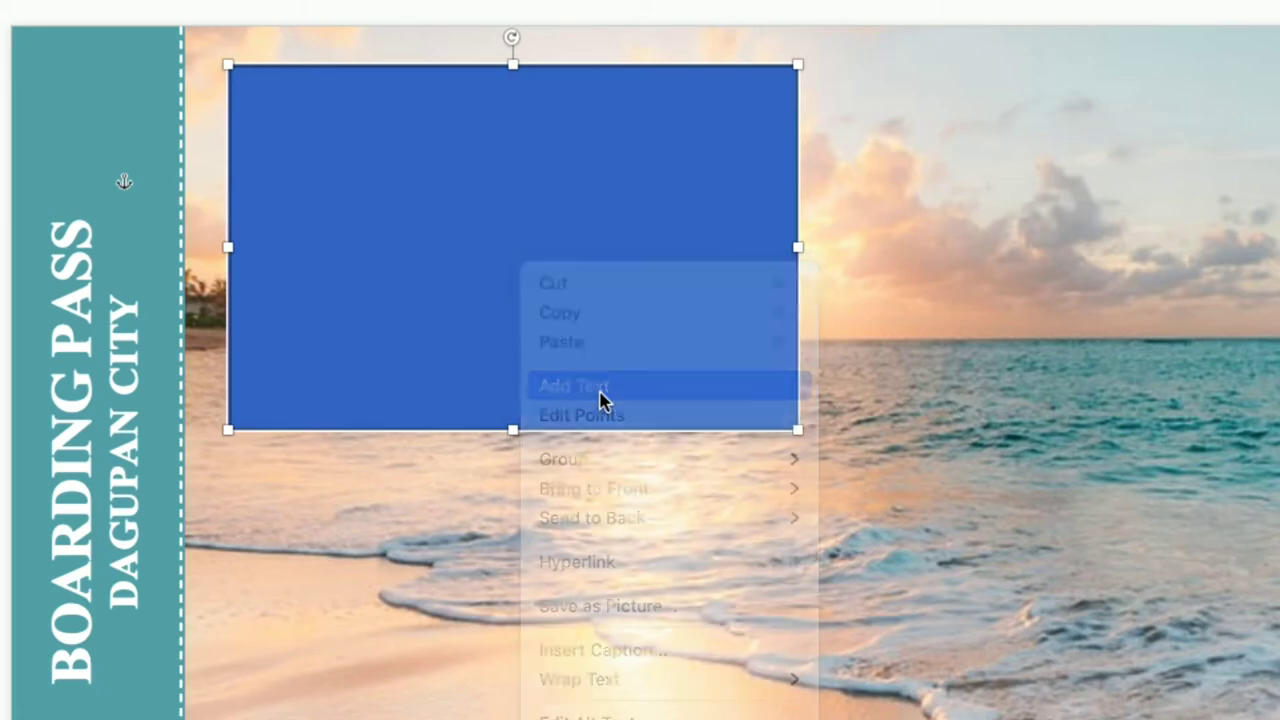
{"action": "type", "text": "S"}
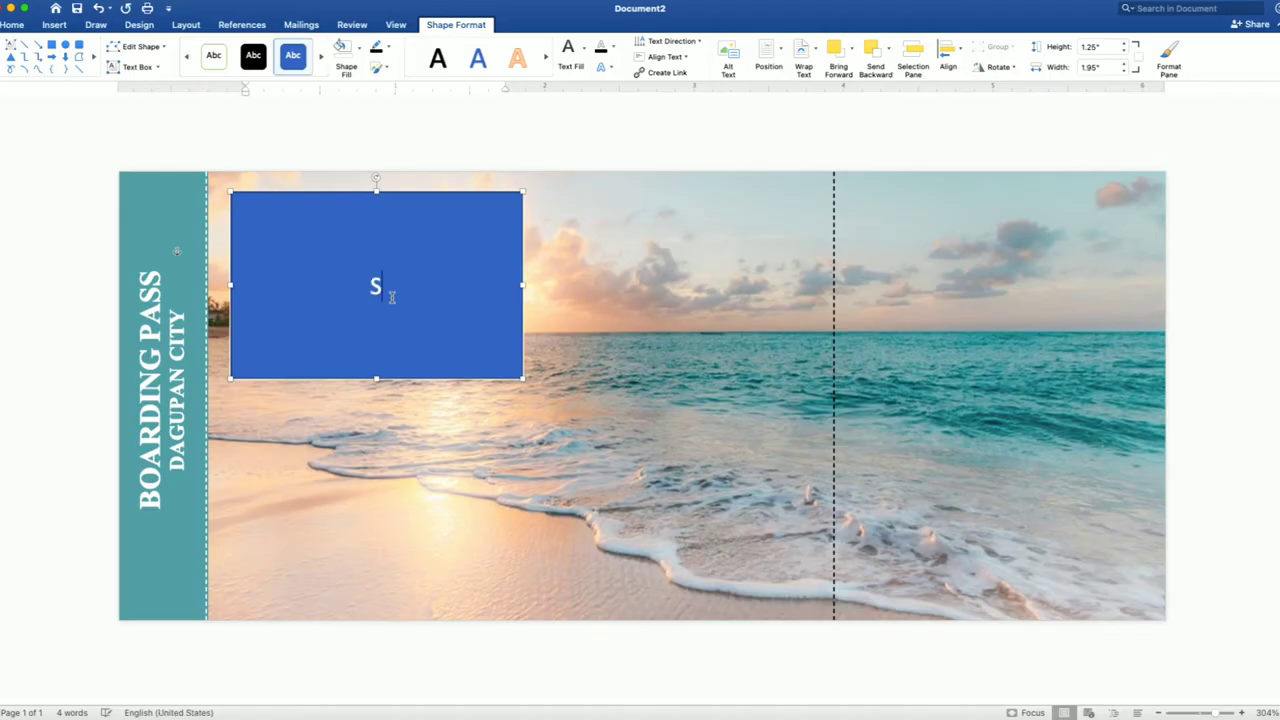
{"action": "type", "text": "ave"}
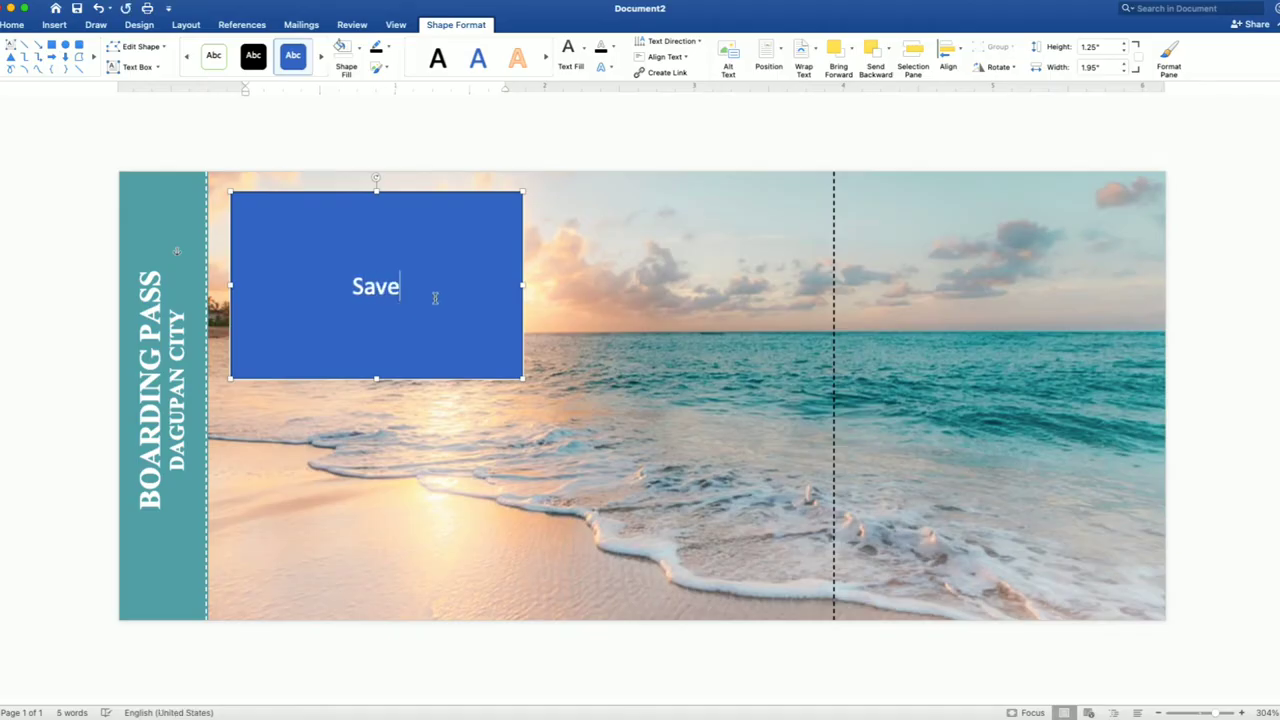
{"action": "key", "text": "super+a"}
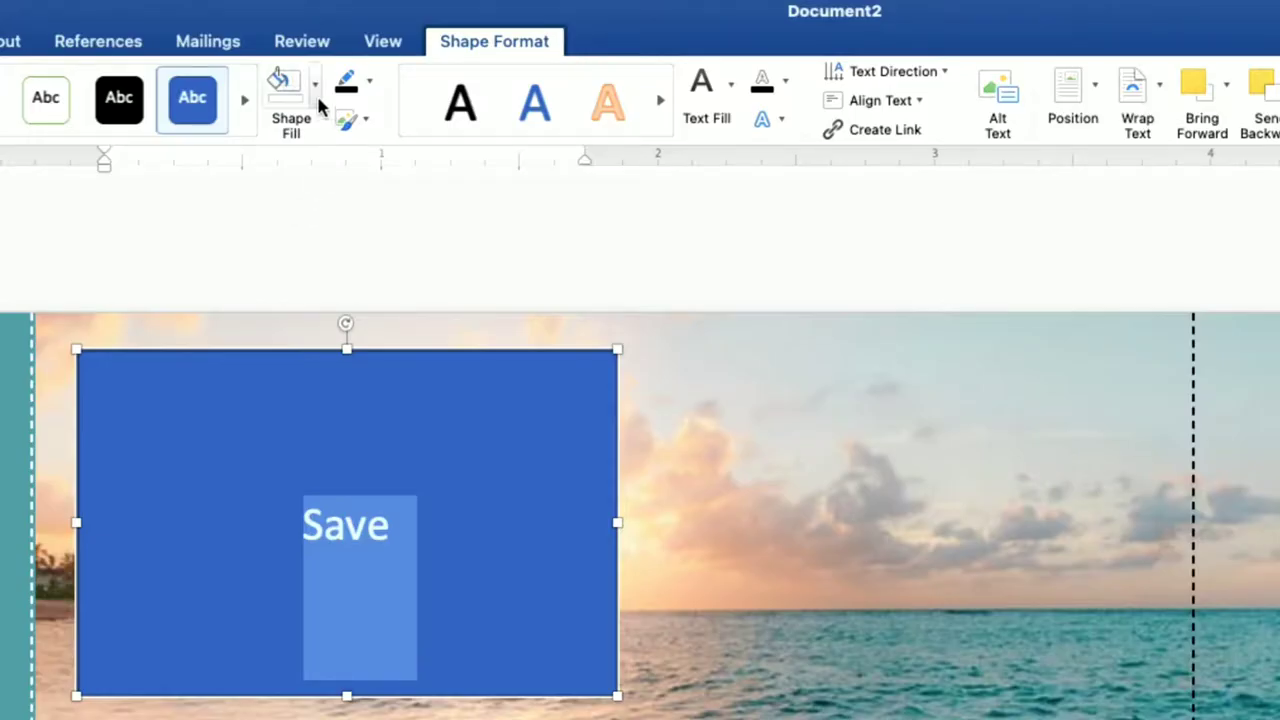
- Remove the Save box's fill and border so the photo shows through
{"action": "left_click", "coordinate": [358, 52]}
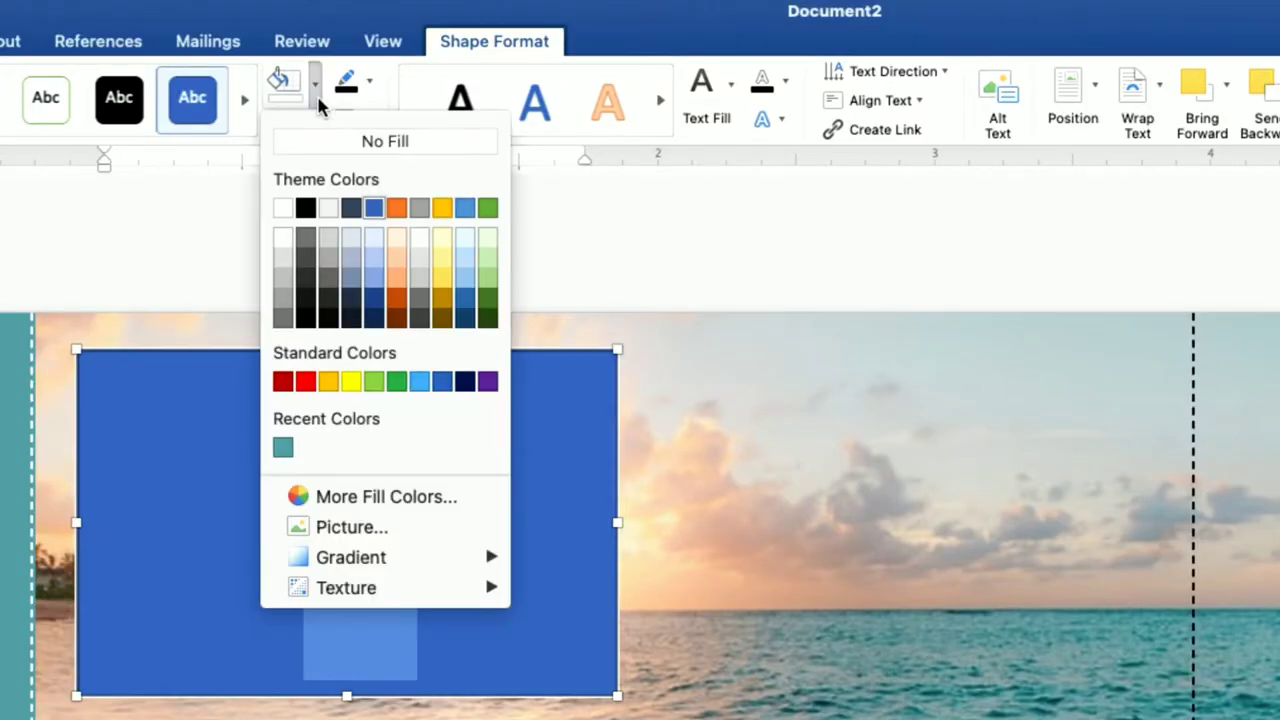
{"action": "left_click", "coordinate": [320, 140]}
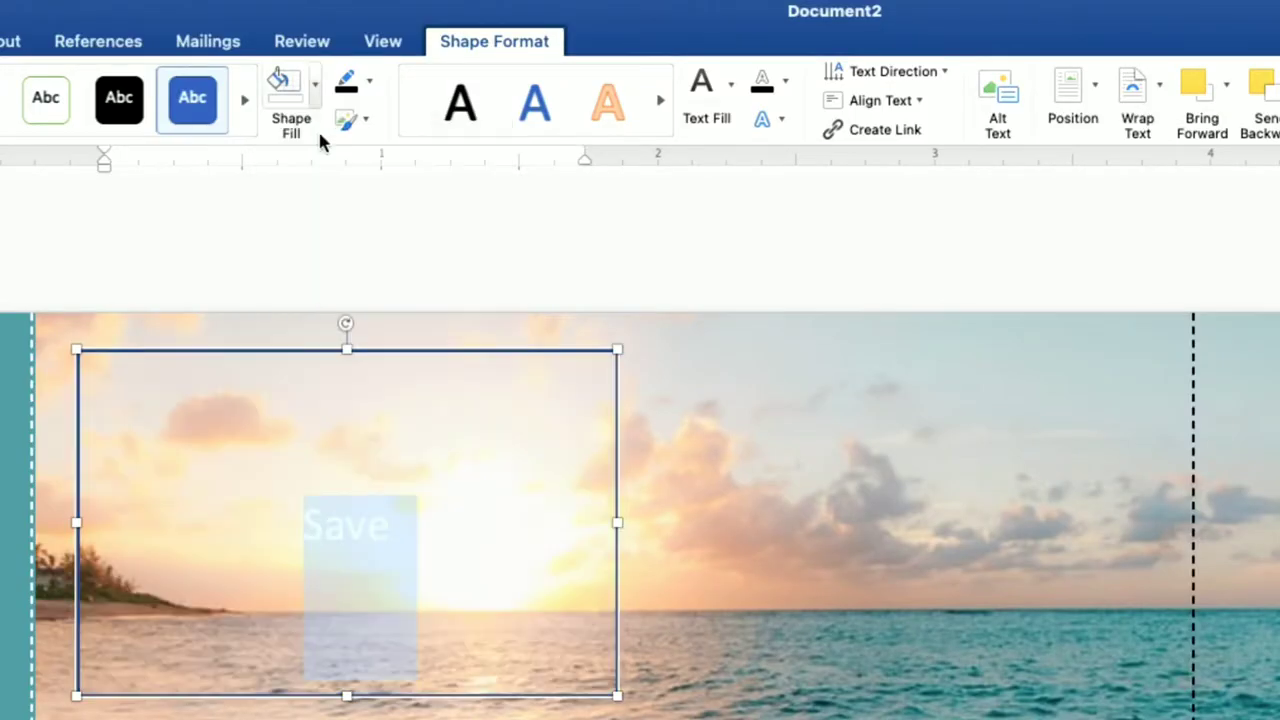
{"action": "left_click", "coordinate": [370, 86]}
{"action": "left_click", "coordinate": [378, 130]}
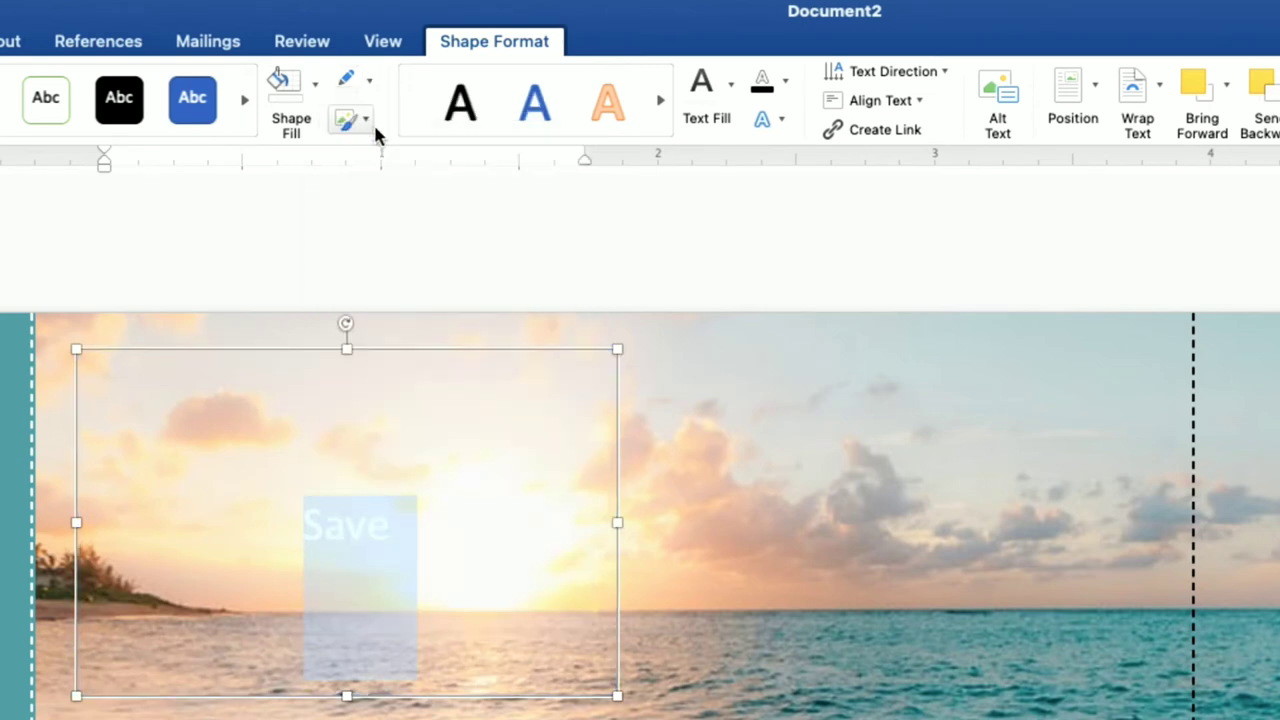
{"action": "left_click", "coordinate": [731, 88]}
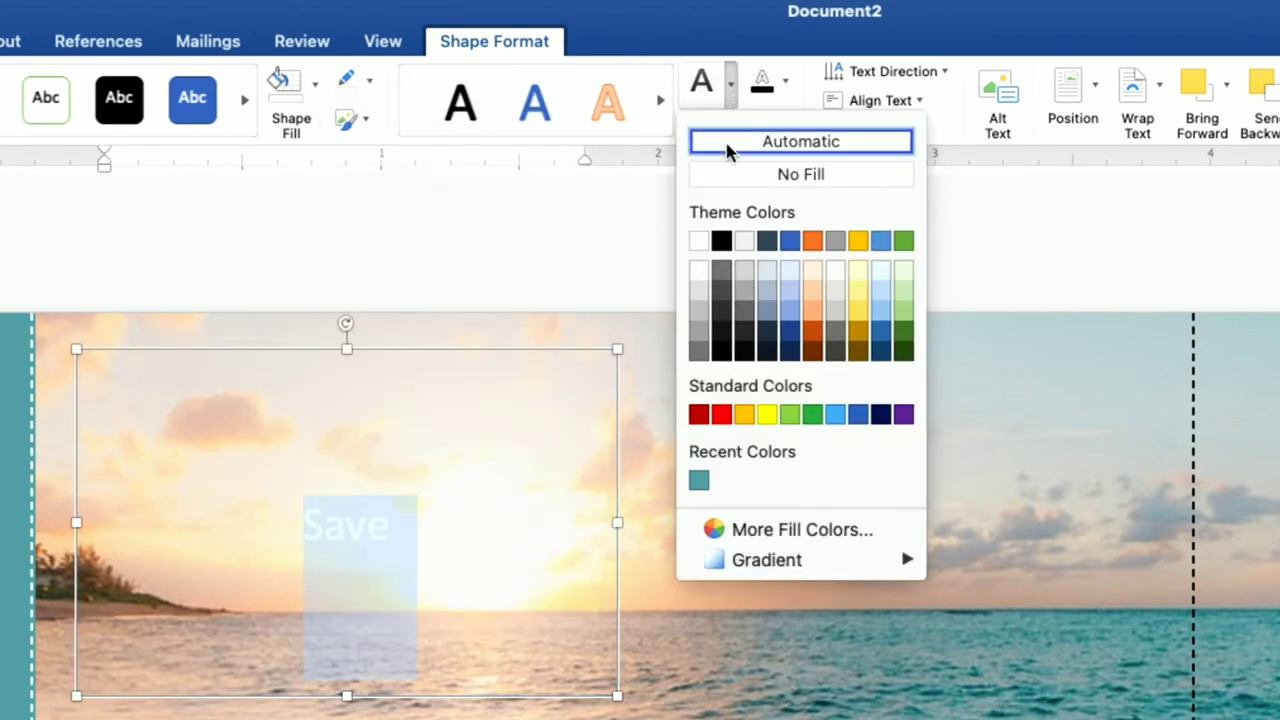
- Format 'Save' as black, bold Secret Winter at 40 pt and tilt its box slightly clockwise
{"action": "left_click", "coordinate": [721, 240]}
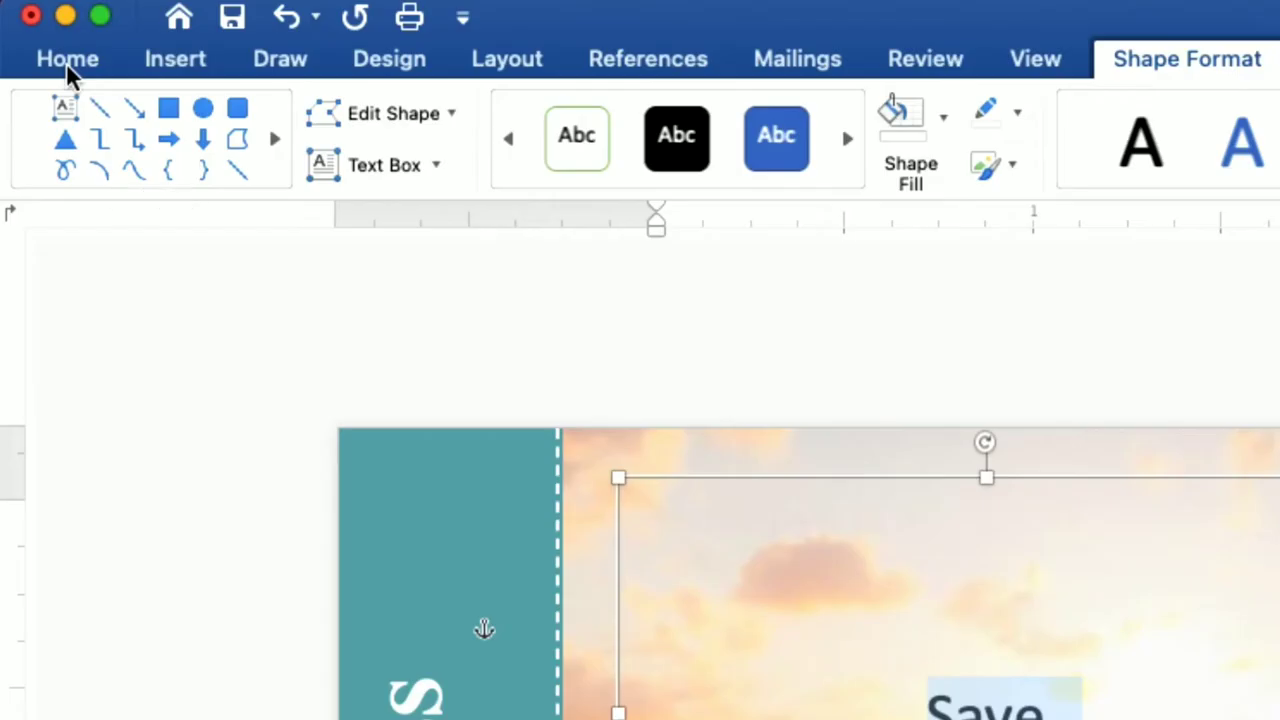
{"action": "left_click", "coordinate": [12, 25]}
{"action": "left_click", "coordinate": [358, 113]}
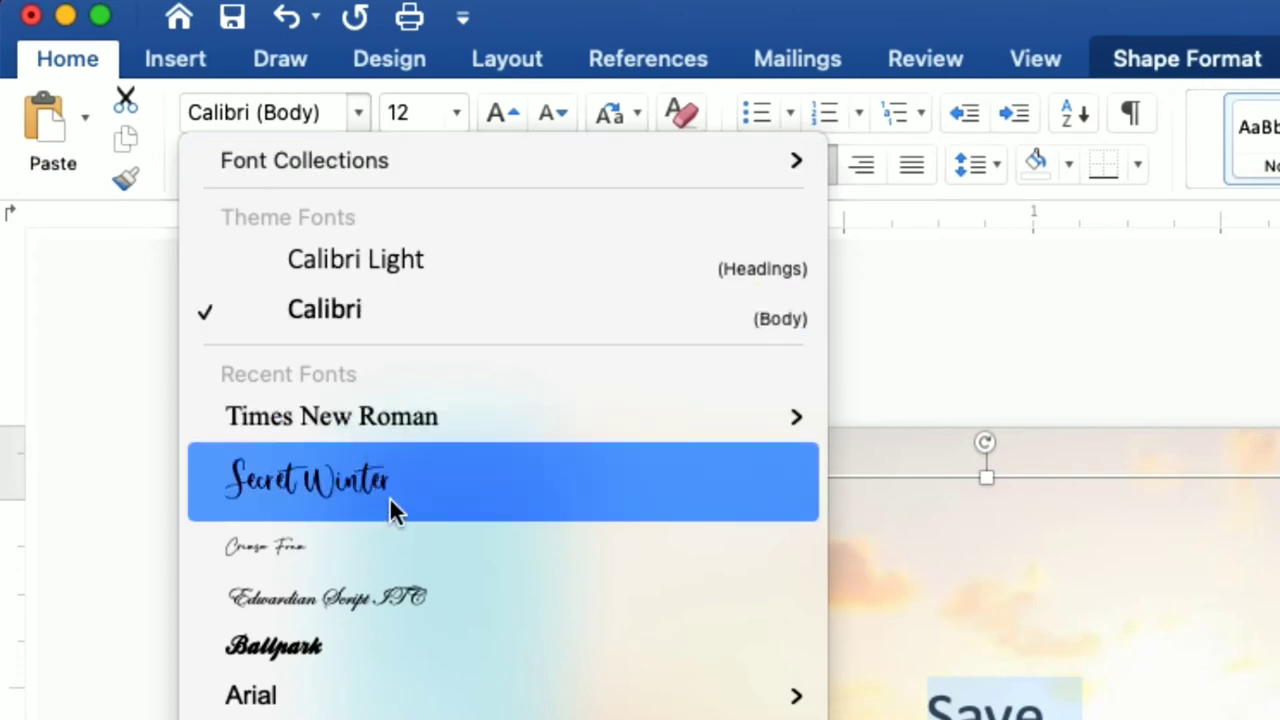
{"action": "left_click", "coordinate": [389, 496]}
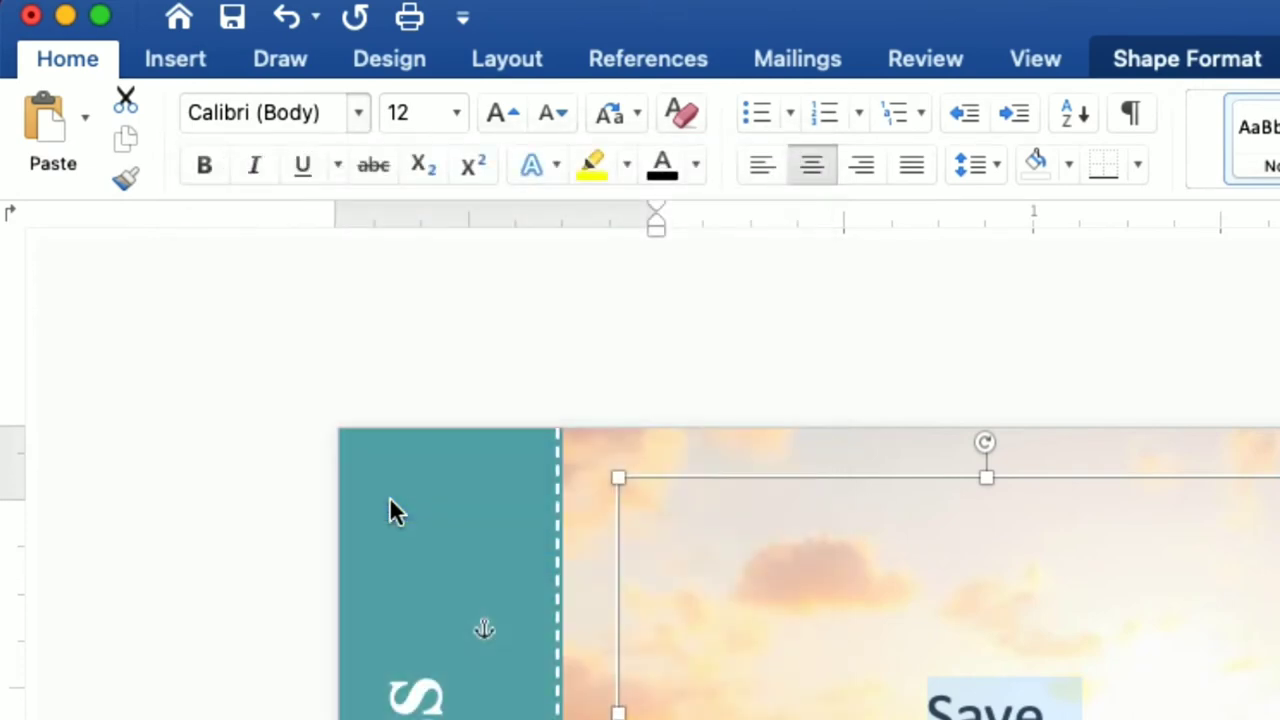
{"action": "left_click", "coordinate": [205, 168]}
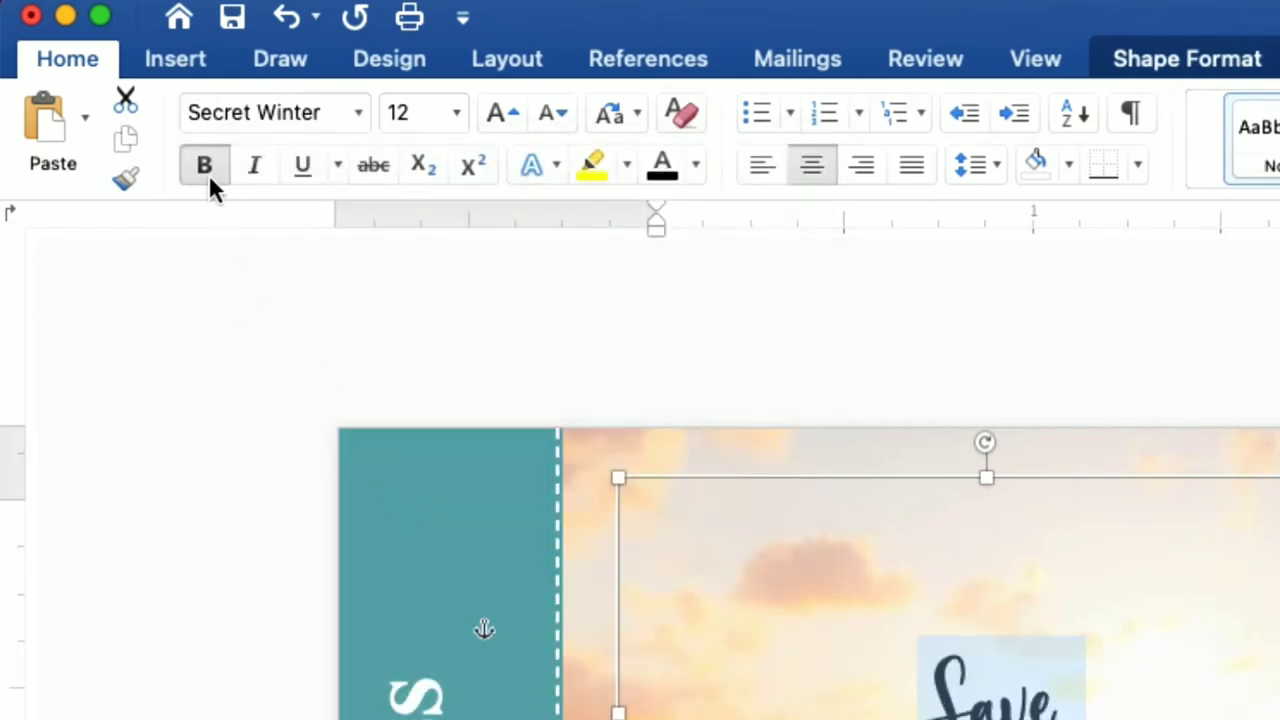
{"action": "left_click", "coordinate": [410, 118]}
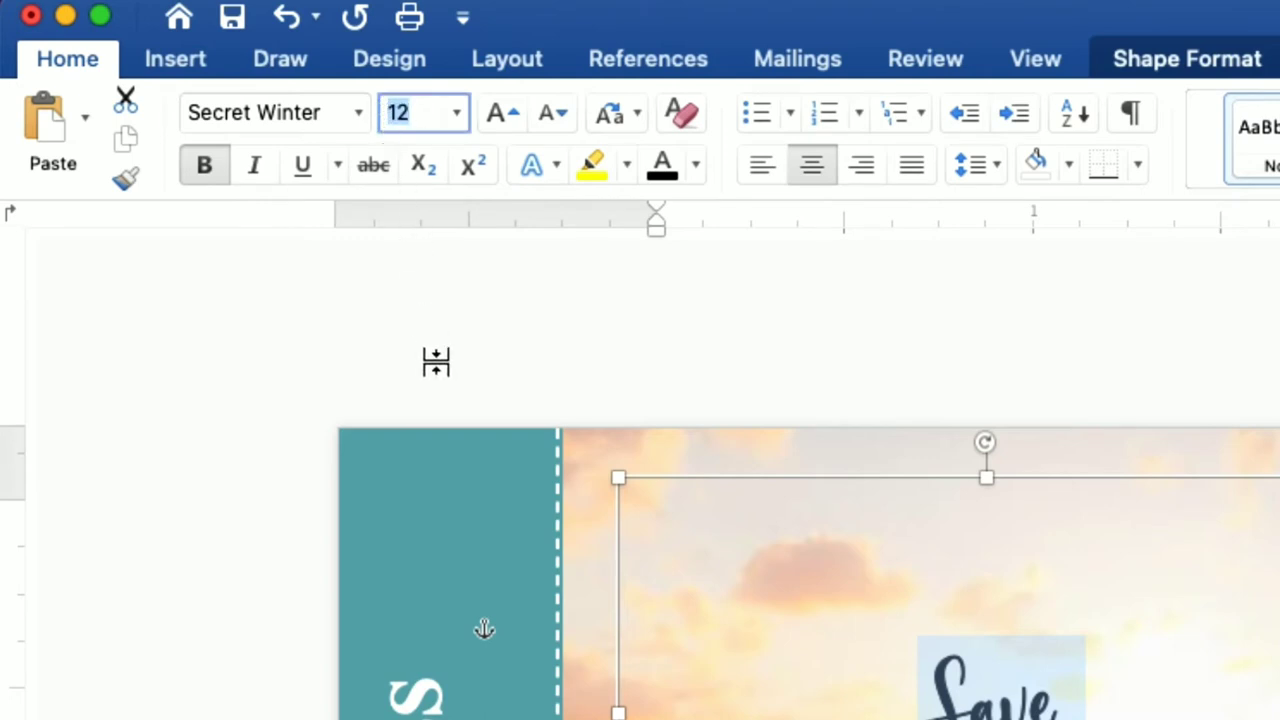
{"action": "type", "text": "40"}
{"action": "key", "text": "Return"}
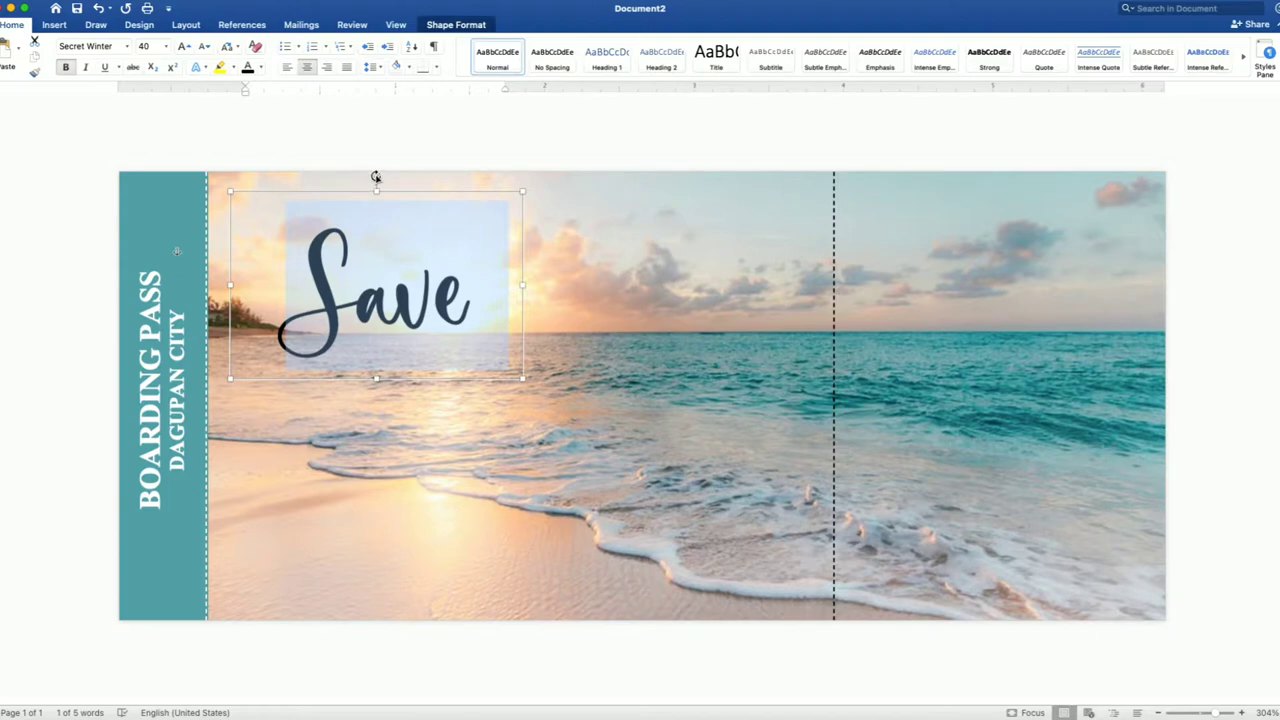
{"action": "left_click_drag", "start_coordinate": [375, 177], "coordinate": [347, 219]}
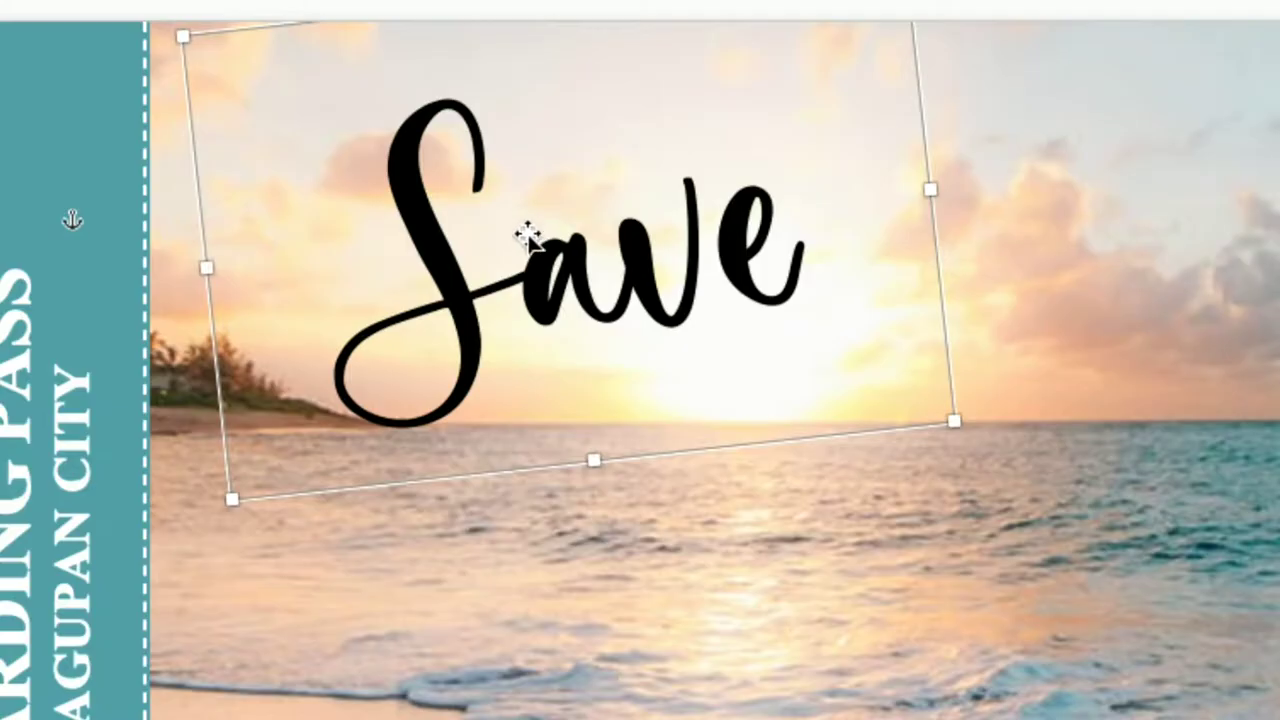
- Duplicate the Save box, place it beside the original, and retype it as 'Date'
{"action": "right_click", "coordinate": [531, 247]}
{"action": "left_click", "coordinate": [563, 295]}
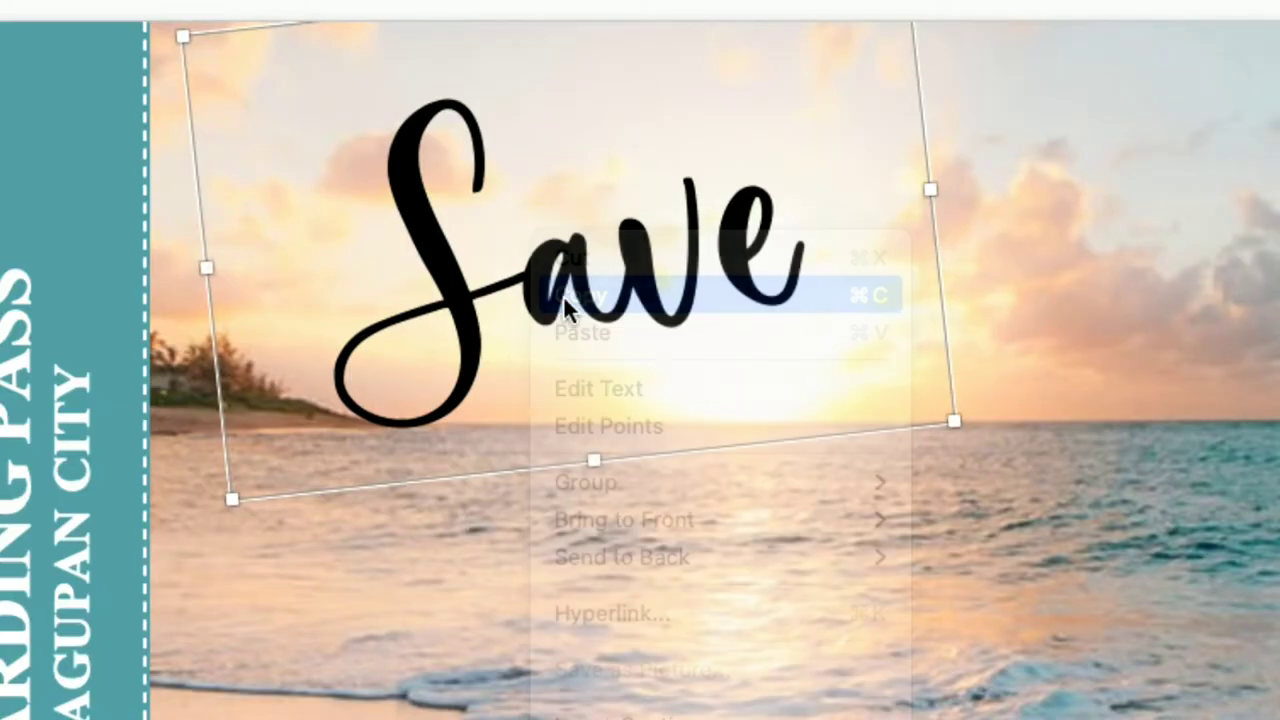
{"action": "right_click", "coordinate": [563, 265]}
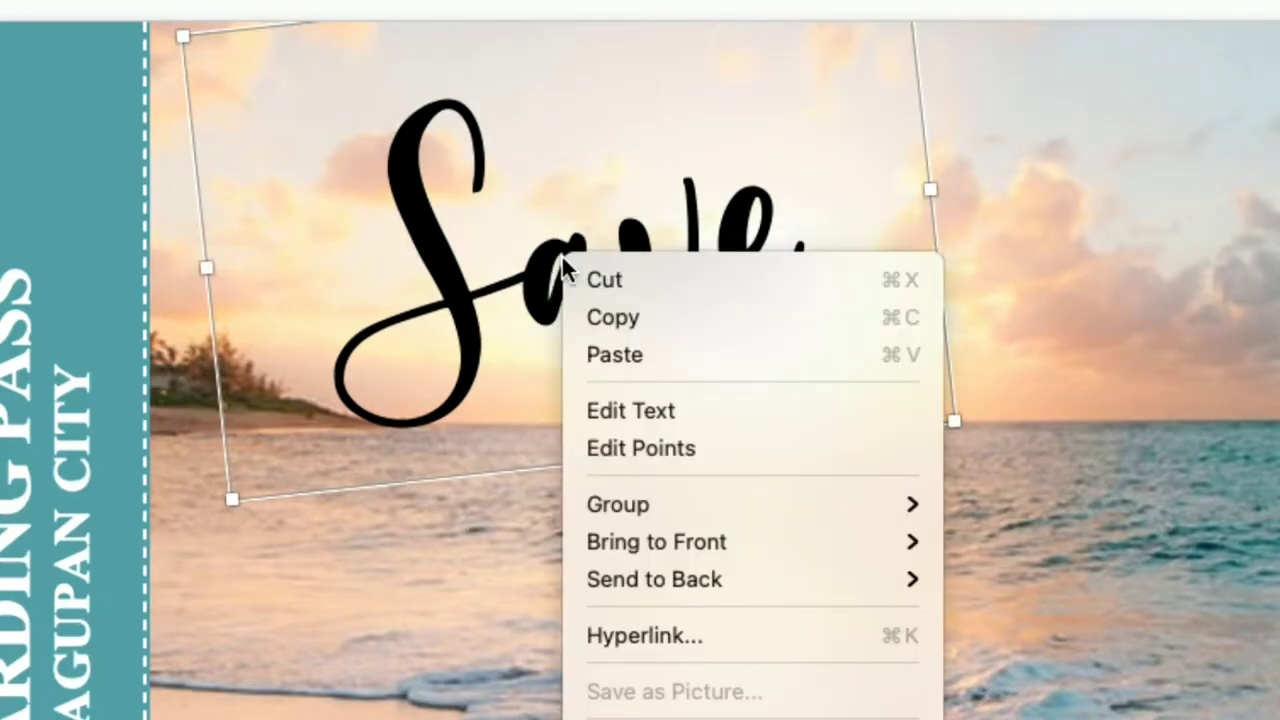
{"action": "left_click", "coordinate": [616, 350]}
{"action": "left_click_drag", "start_coordinate": [396, 298], "coordinate": [619, 295]}
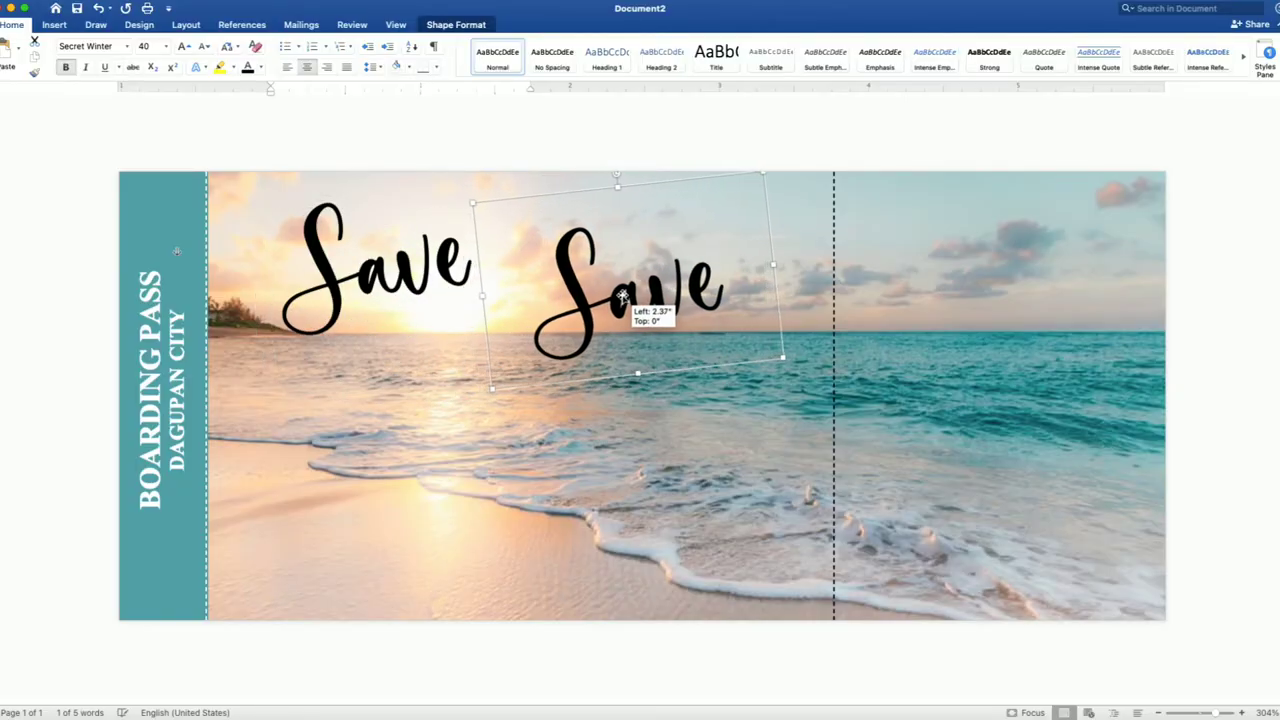
{"action": "left_click_drag", "start_coordinate": [619, 295], "coordinate": [620, 296]}
{"action": "left_click_drag", "start_coordinate": [716, 303], "coordinate": [550, 300]}
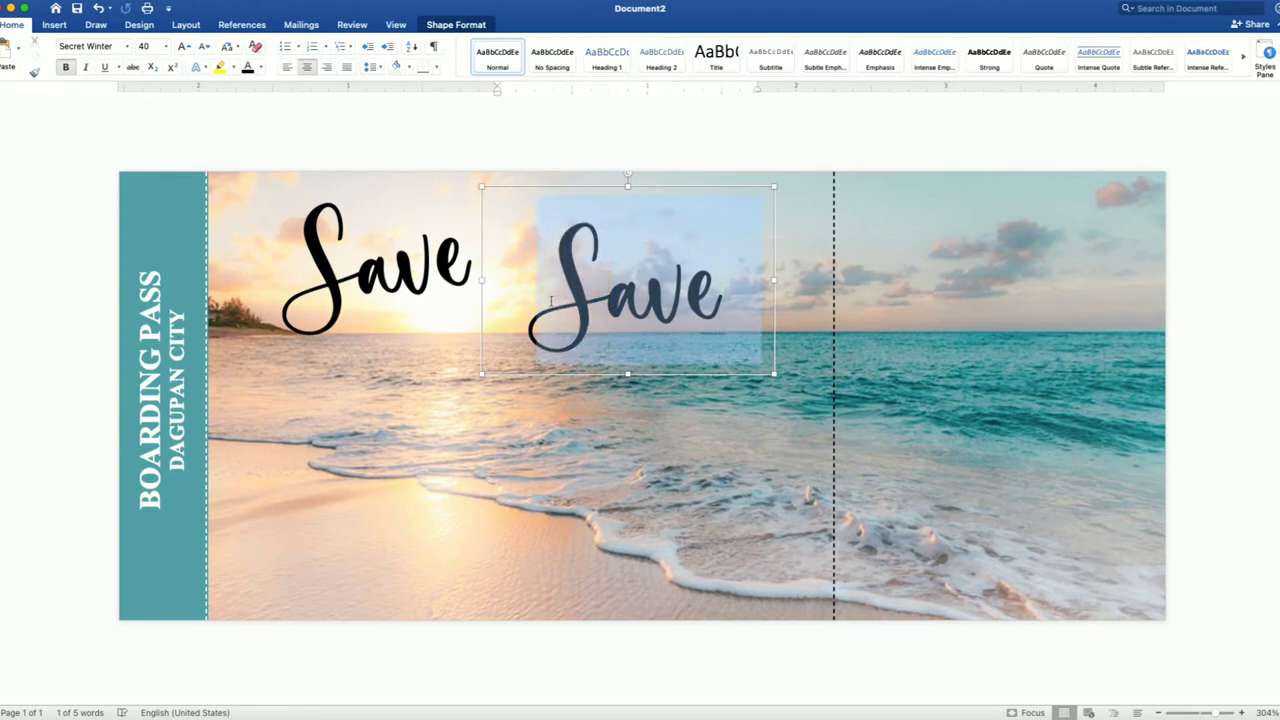
{"action": "type", "text": "Date"}
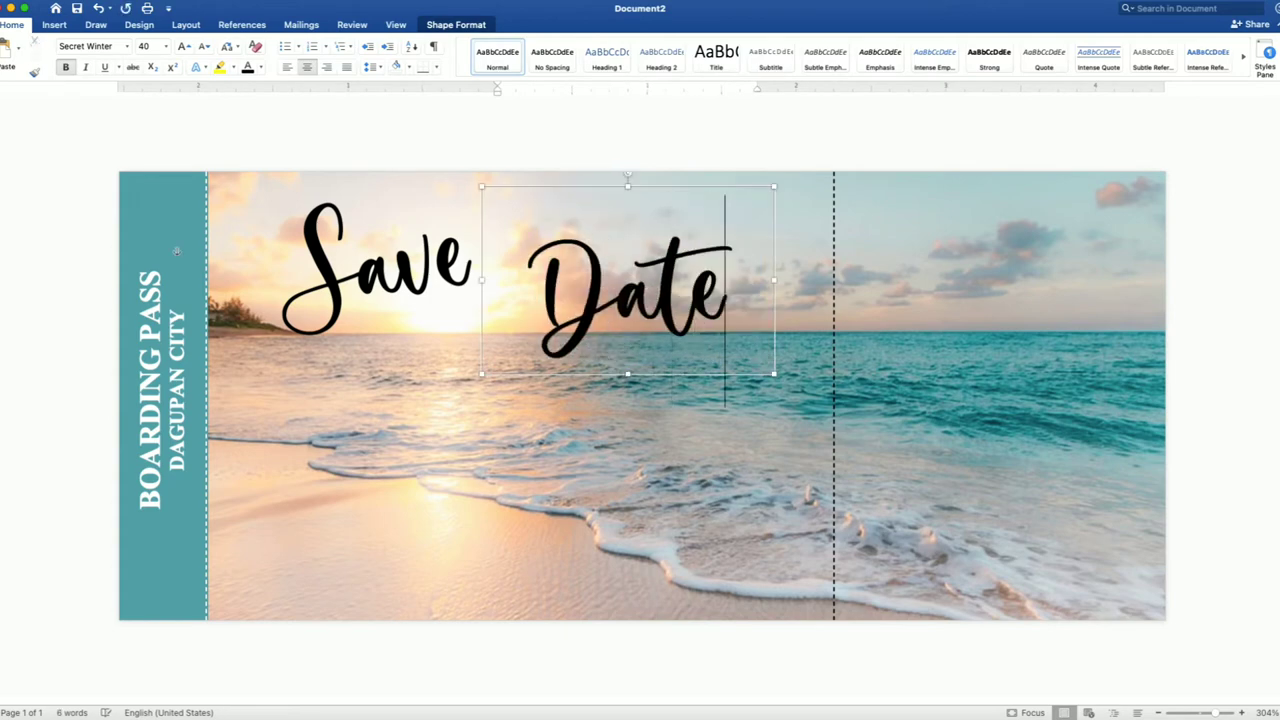
{"action": "left_click", "coordinate": [581, 374]}
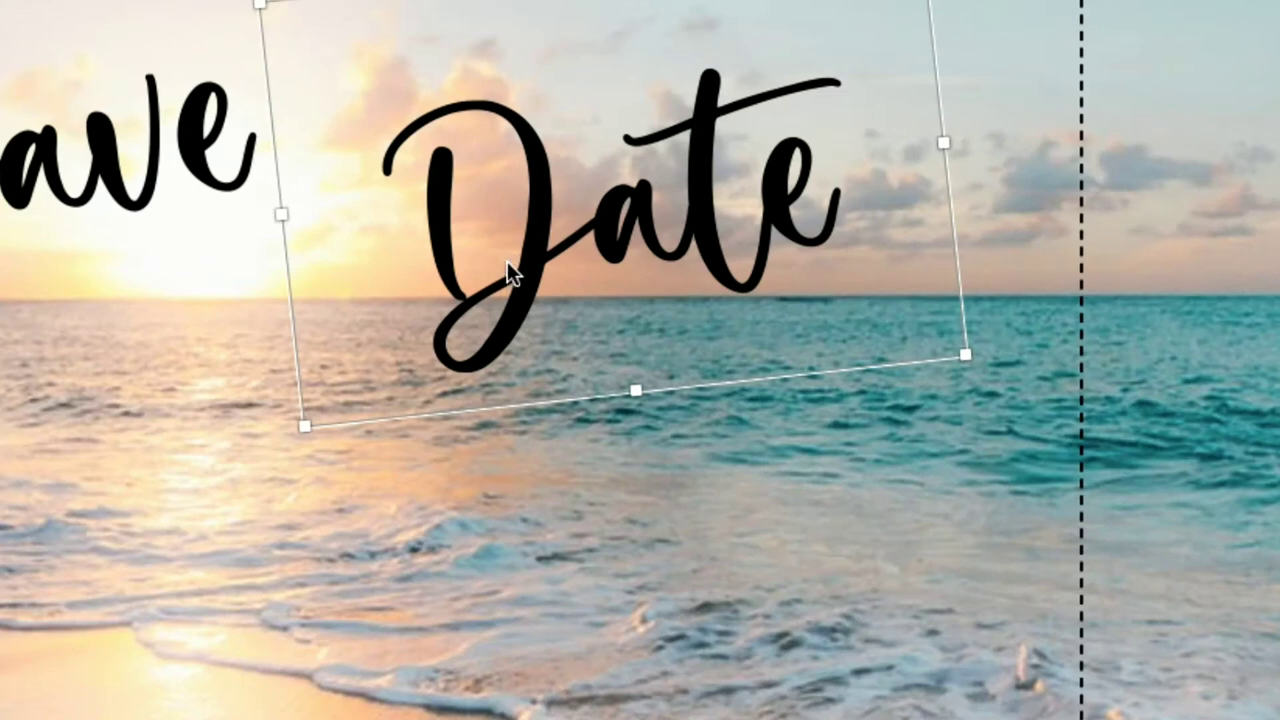
- Duplicate the Date box below Save, type 'the' into it, and select that word
{"action": "right_click", "coordinate": [507, 261]}
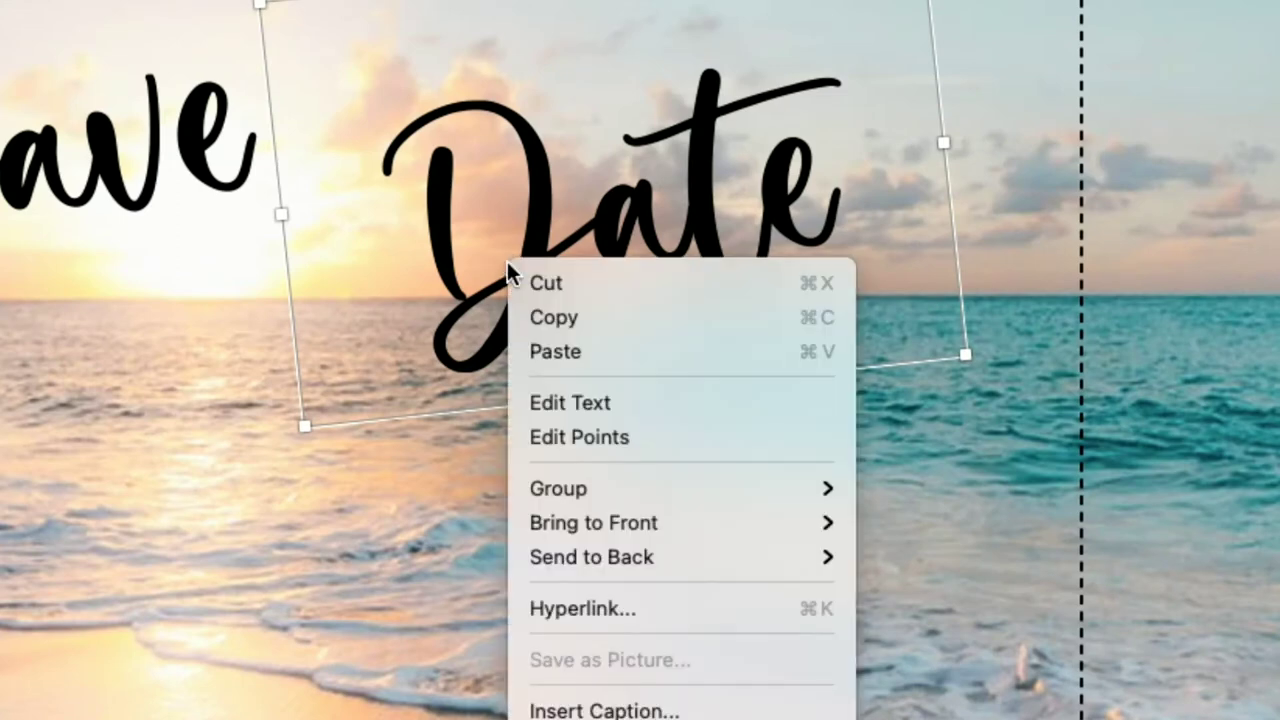
{"action": "left_click", "coordinate": [526, 317]}
{"action": "right_click", "coordinate": [503, 228]}
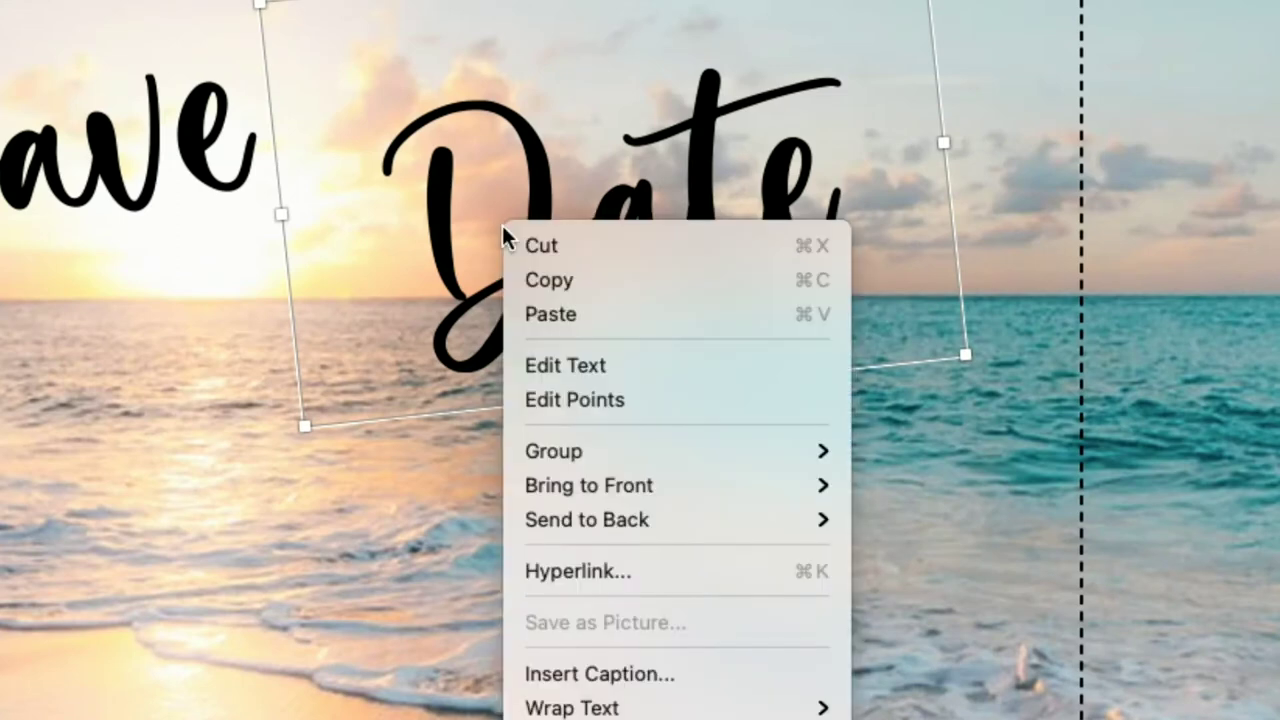
{"action": "left_click", "coordinate": [541, 322]}
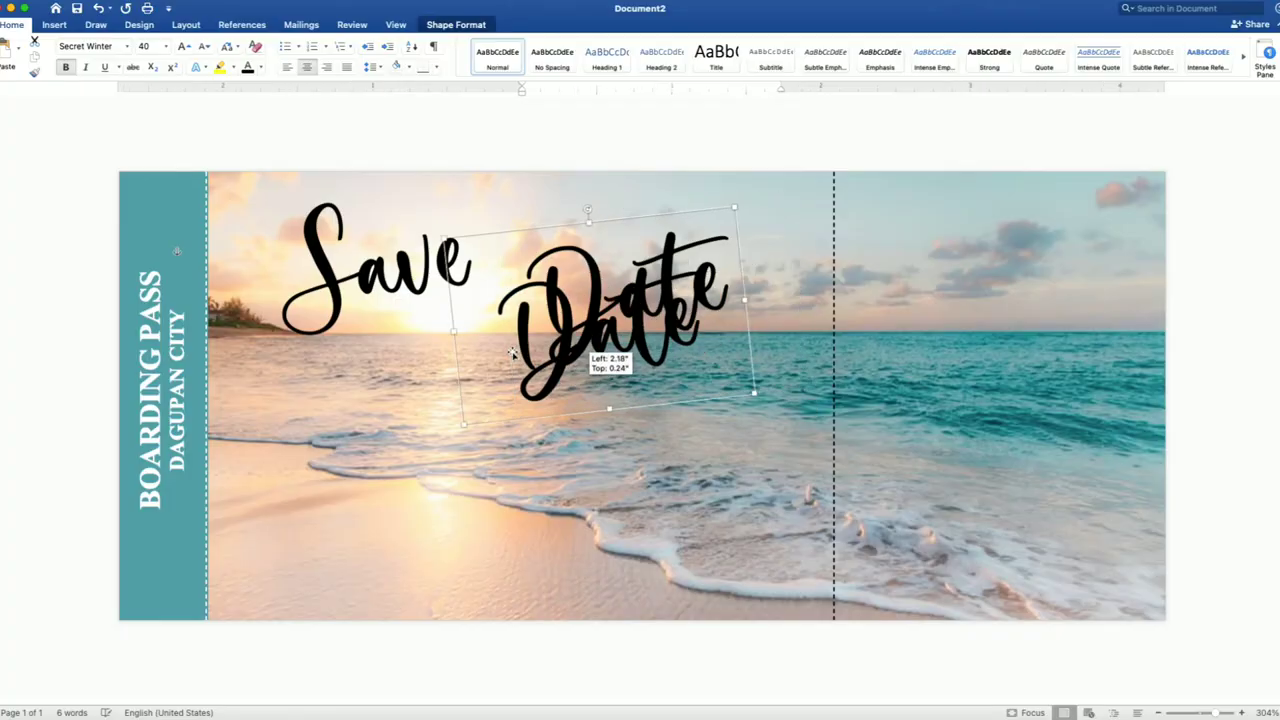
{"action": "mouse_move", "coordinate": [523, 351]}
{"action": "left_mouse_down"}
{"action": "mouse_move", "coordinate": [436, 390]}
{"action": "mouse_move", "coordinate": [383, 392]}
{"action": "left_mouse_up"}
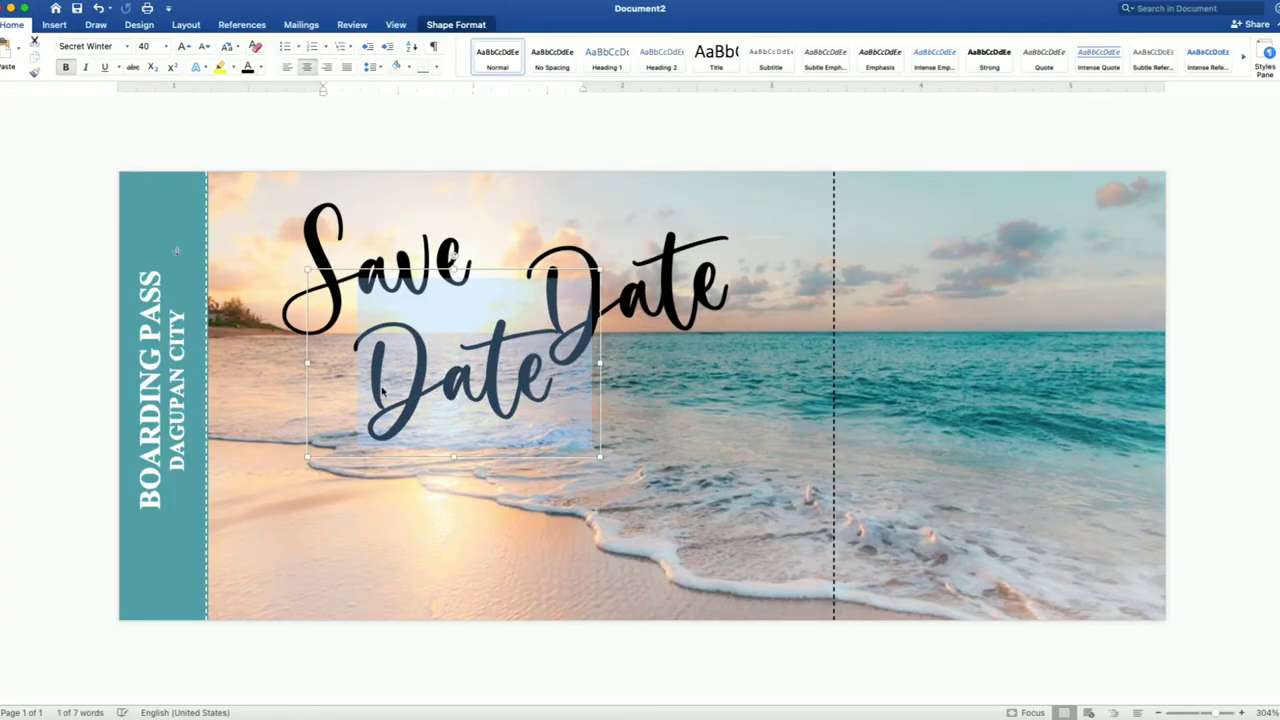
{"action": "type", "text": "the"}
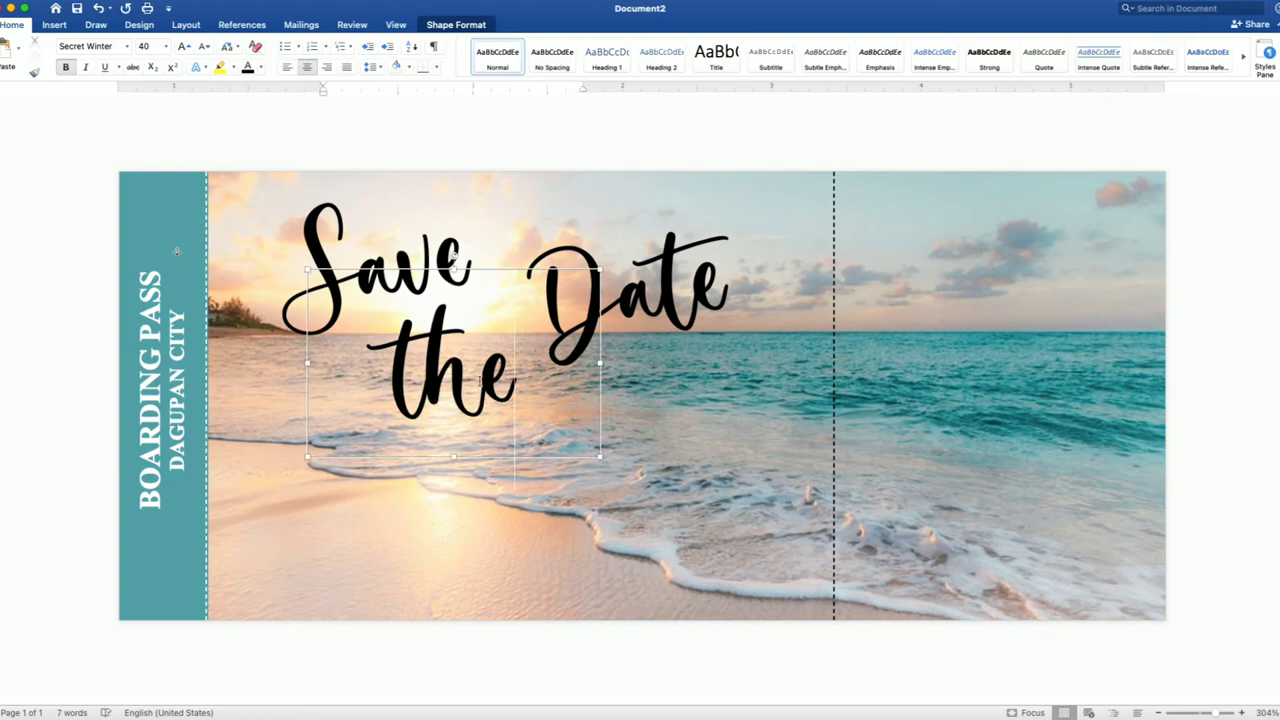
{"action": "left_click_drag", "start_coordinate": [516, 381], "coordinate": [396, 375]}
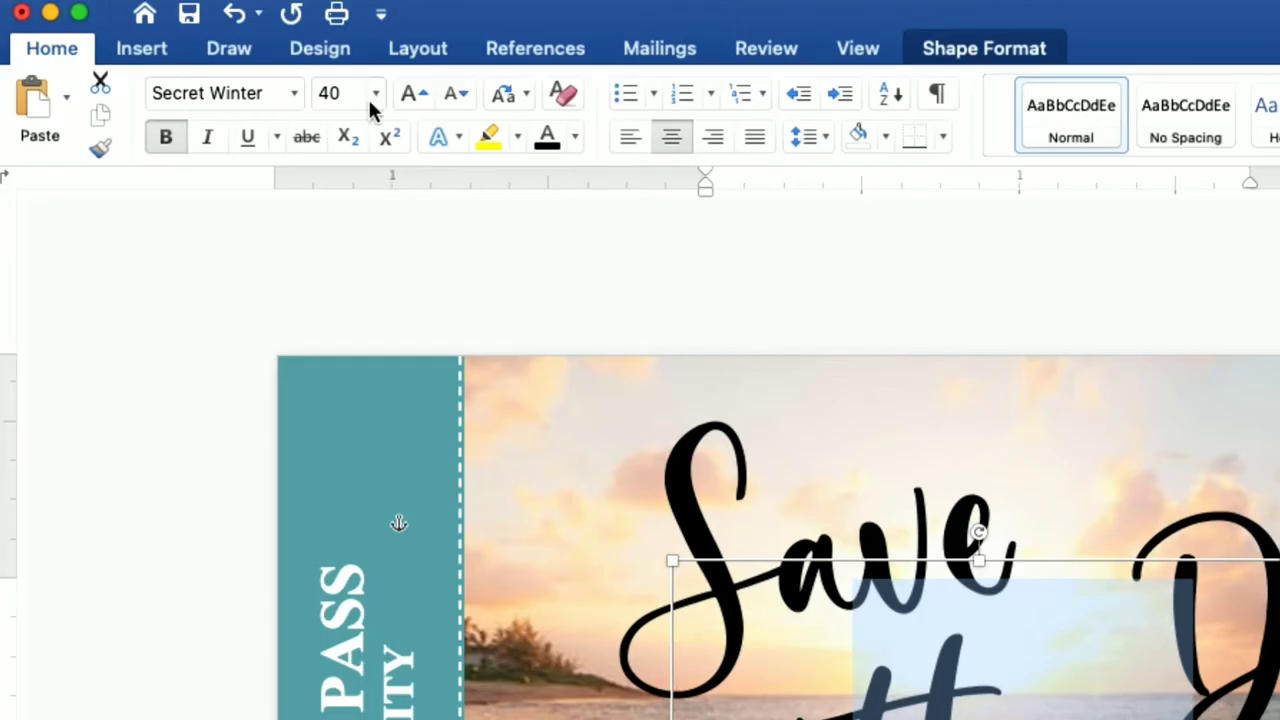
- Set 'the' to 16 pt, level and shrink its box, and tuck it between Save and Date
{"action": "left_click", "coordinate": [369, 97]}
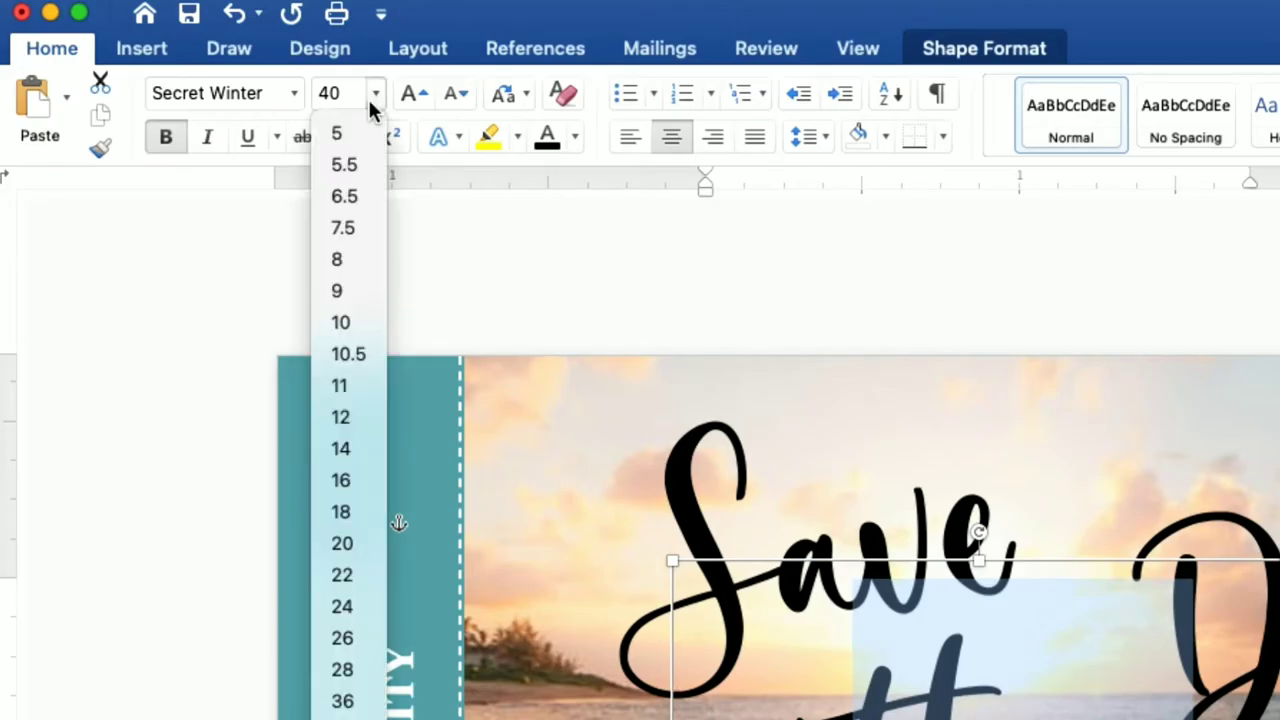
{"action": "left_click", "coordinate": [350, 478]}
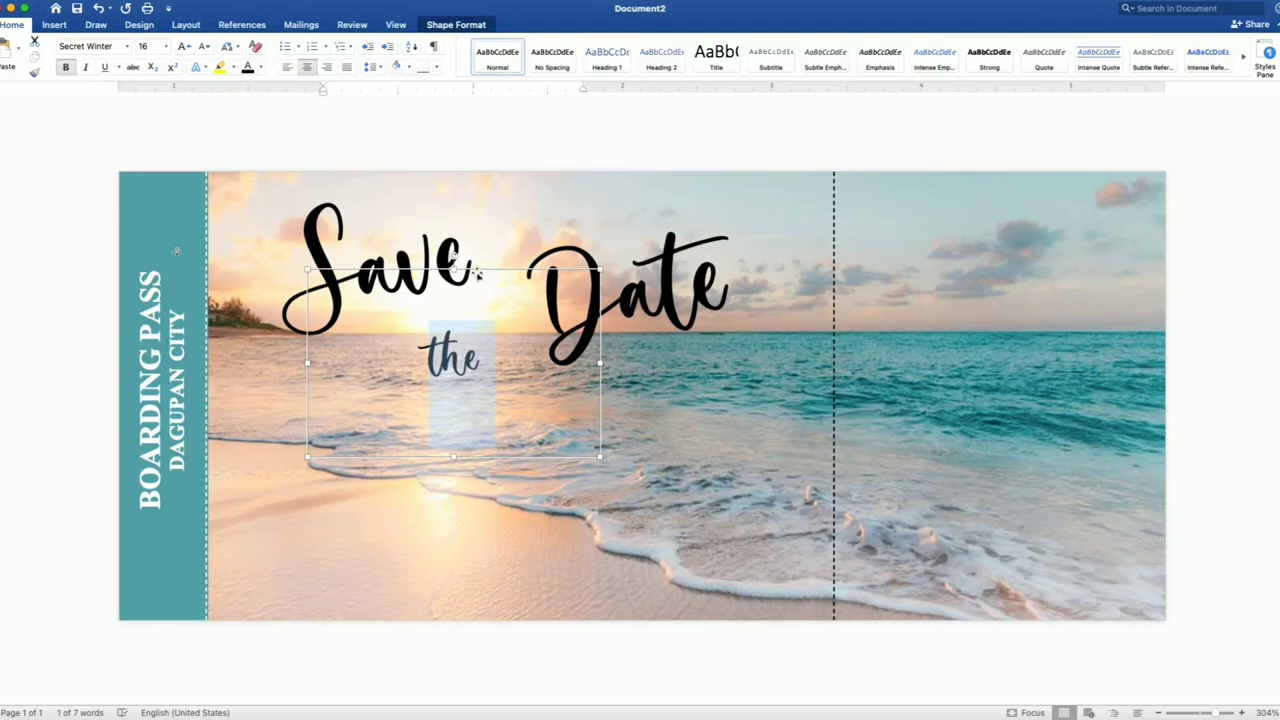
{"action": "left_click_drag", "start_coordinate": [476, 275], "coordinate": [452, 256]}
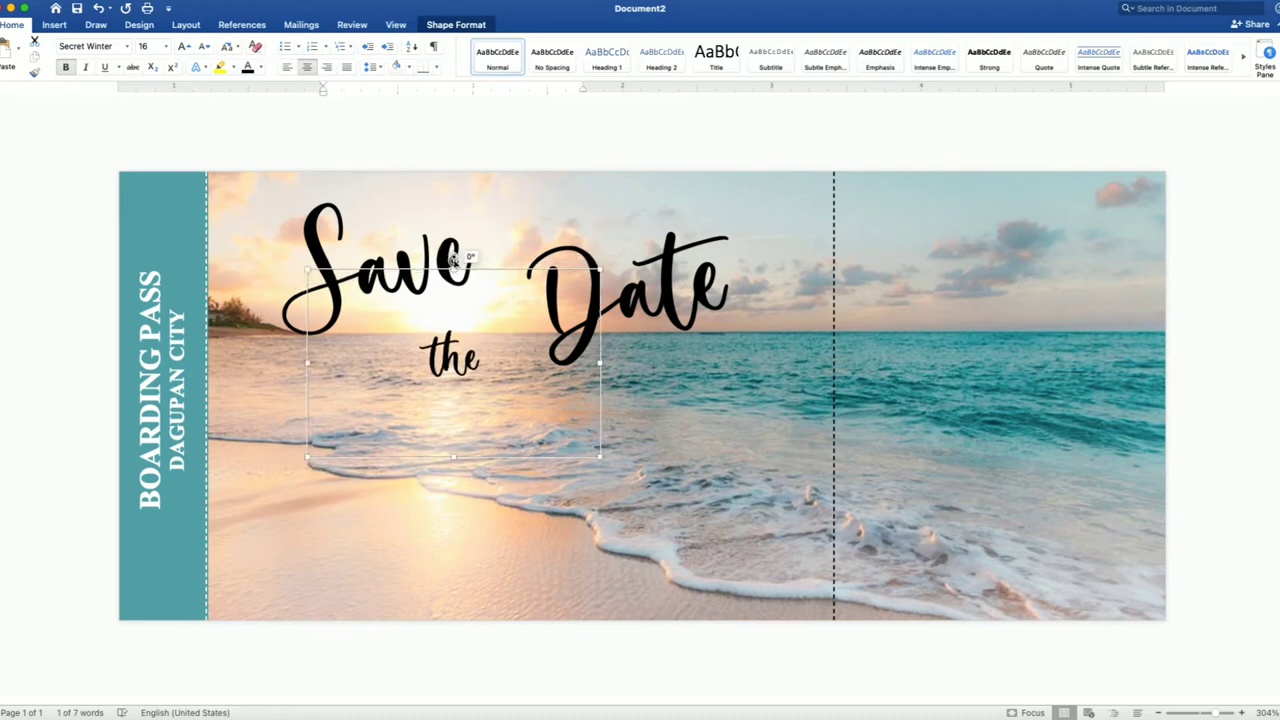
{"action": "left_click_drag", "start_coordinate": [598, 265], "coordinate": [449, 377]}
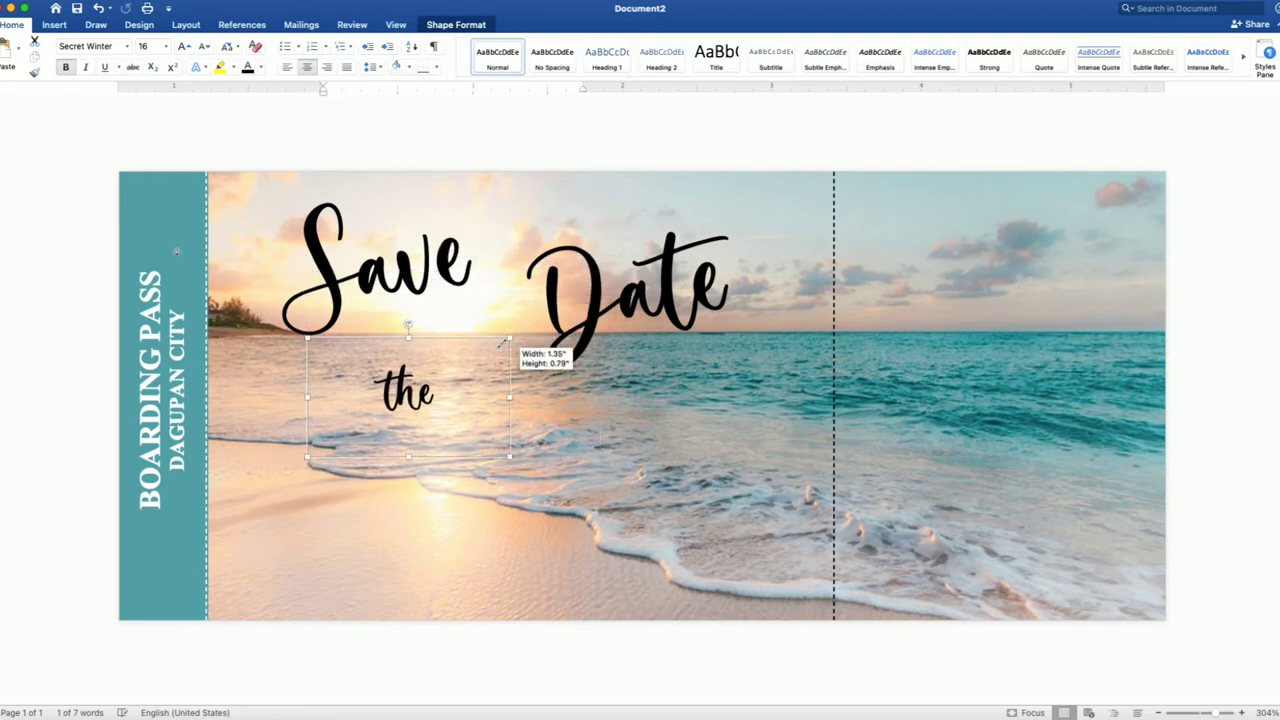
{"action": "left_click_drag", "start_coordinate": [372, 427], "coordinate": [491, 331]}
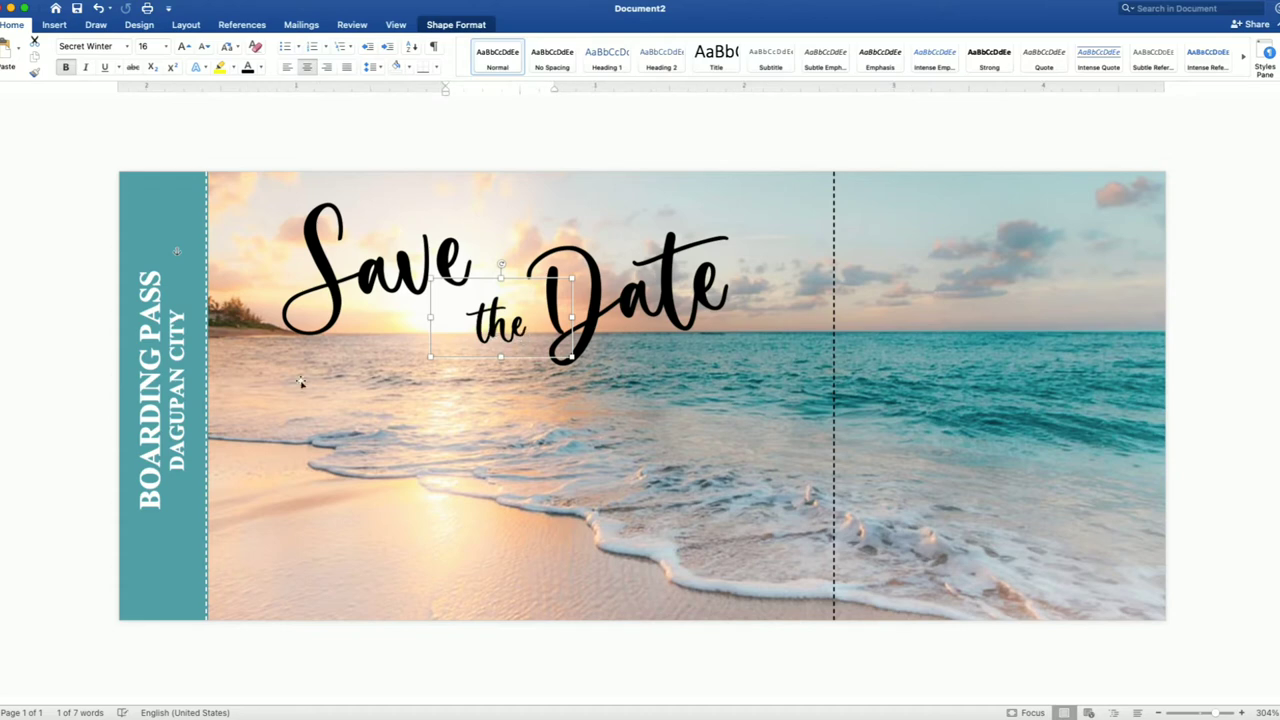
- Copy the BOARDING PASS text box and move the duplicate onto the beach photo
{"action": "left_click", "coordinate": [143, 390]}
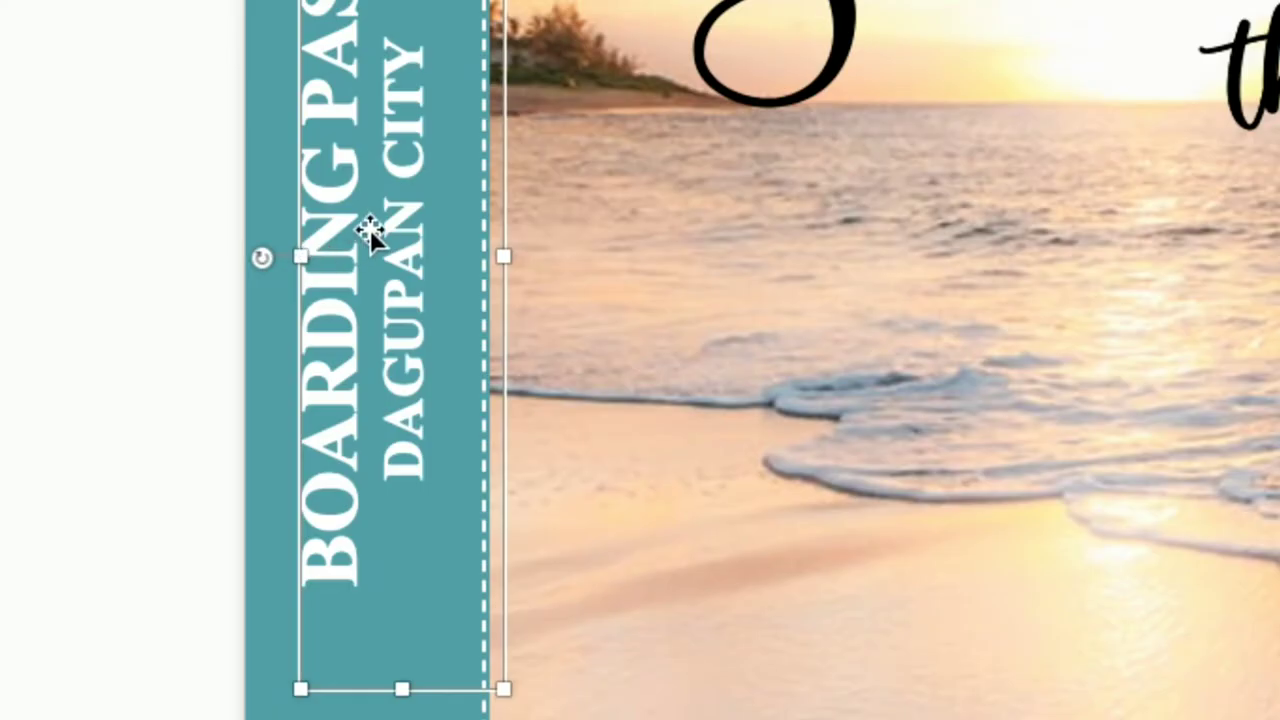
{"action": "right_click", "coordinate": [381, 225]}
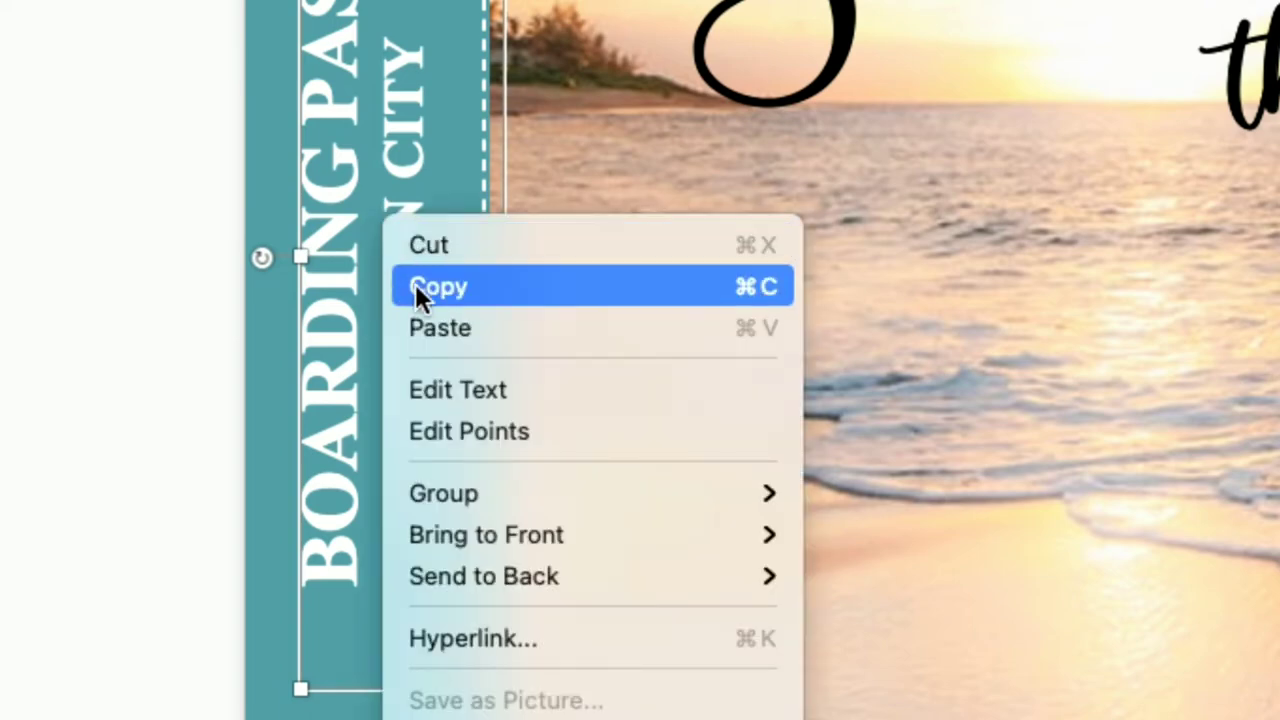
{"action": "left_click", "coordinate": [416, 285]}
{"action": "right_click", "coordinate": [398, 210]}
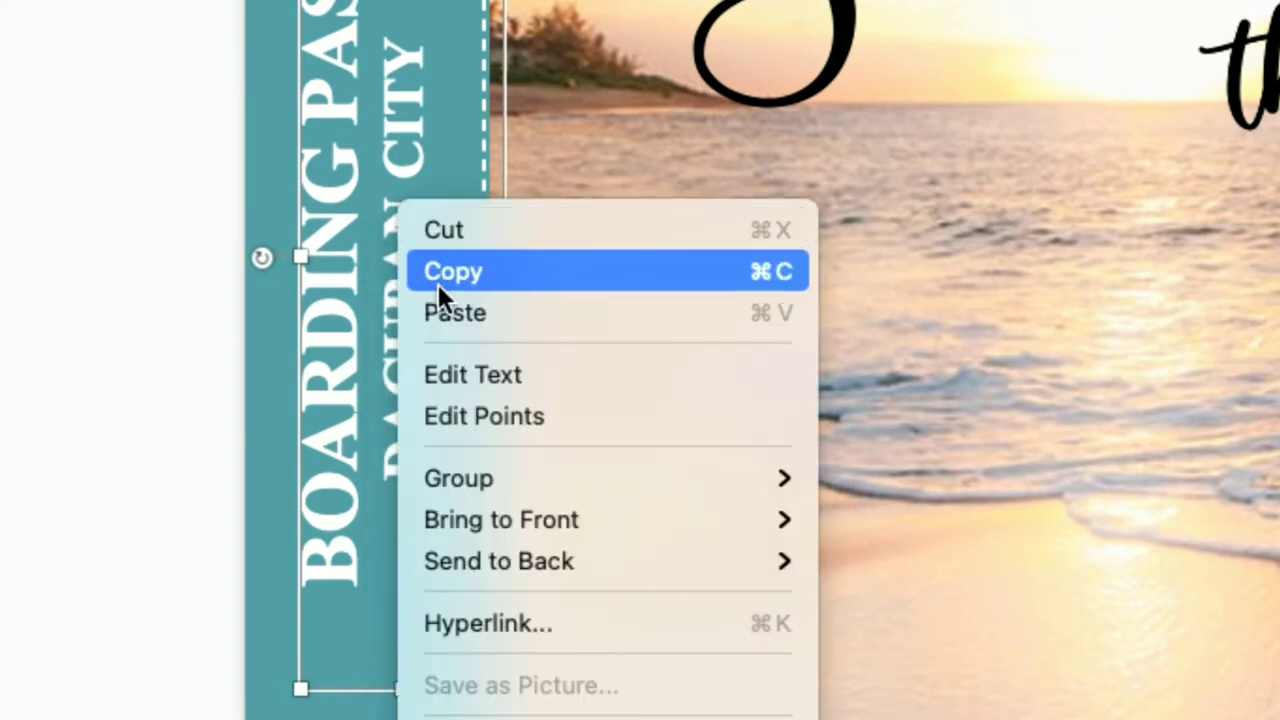
{"action": "left_click", "coordinate": [443, 310]}
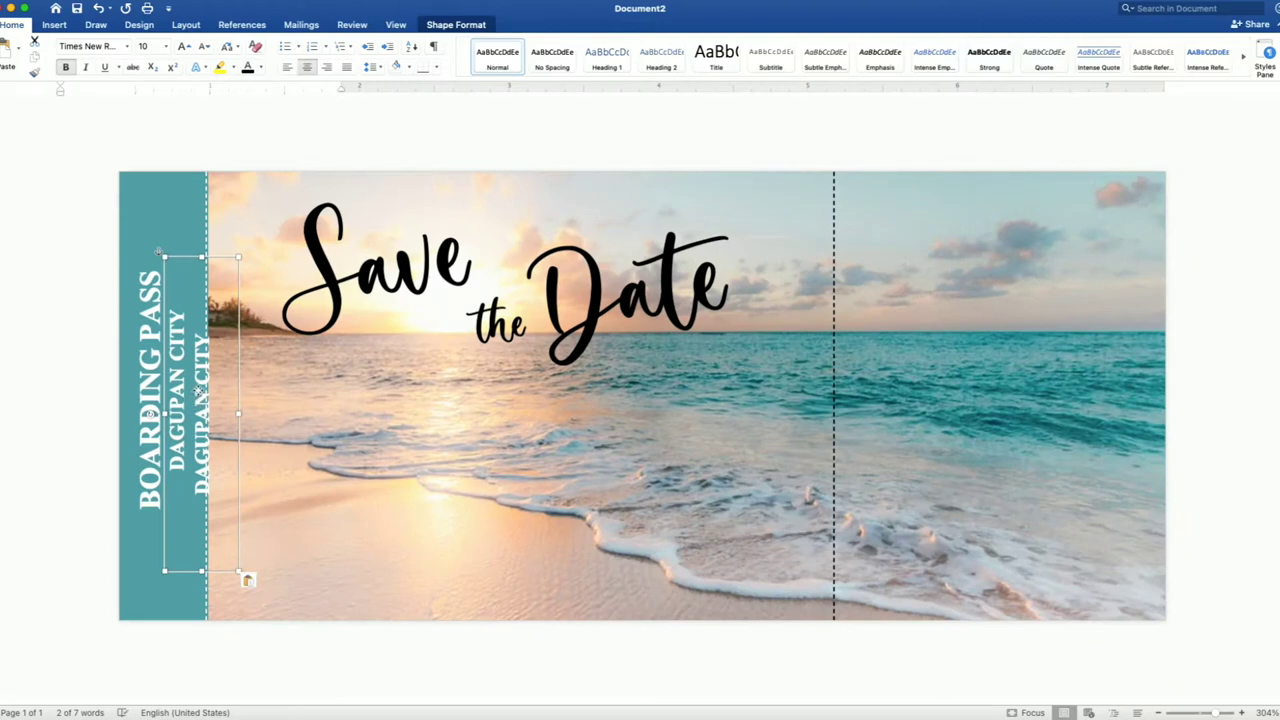
{"action": "mouse_move", "coordinate": [199, 390]}
{"action": "left_mouse_down"}
{"action": "mouse_move", "coordinate": [340, 440]}
{"action": "mouse_move", "coordinate": [378, 390]}
{"action": "left_mouse_up"}
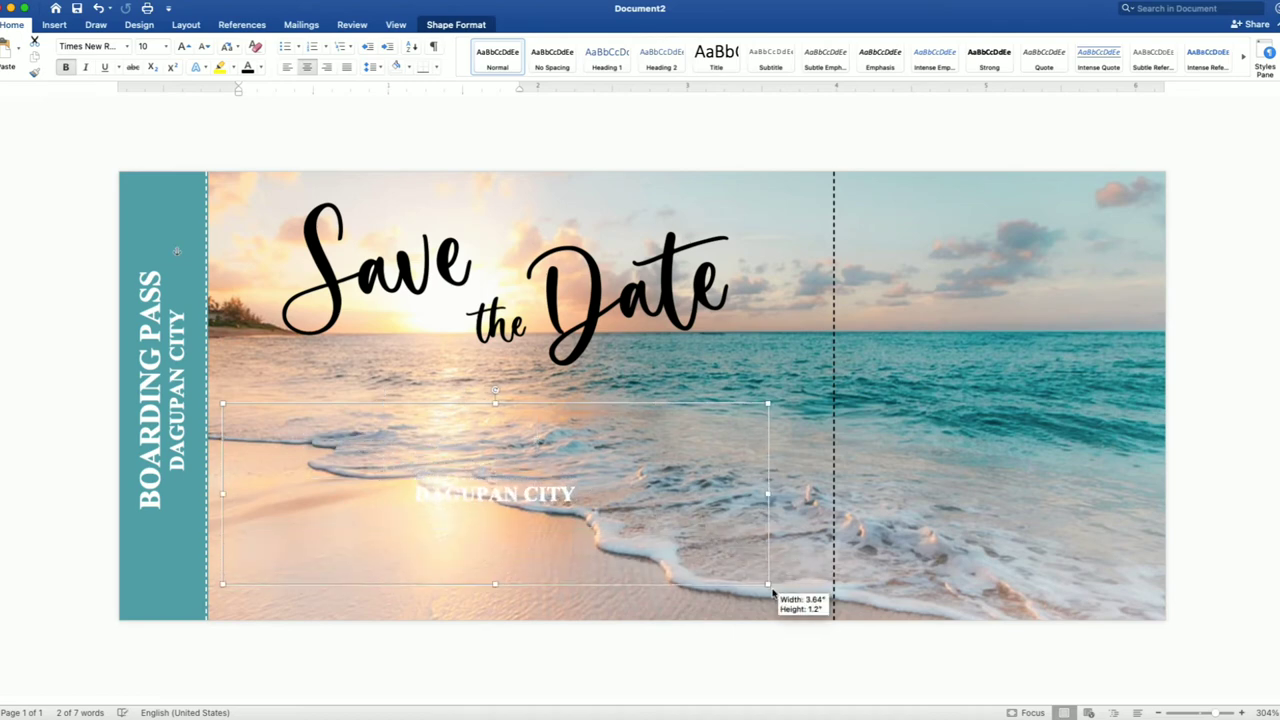
- Enlarge the duplicate to about 3.74" by 1.4" and colour its DAGUPAN CITY text black
{"action": "left_click_drag", "start_coordinate": [540, 479], "coordinate": [769, 587]}
{"action": "left_click_drag", "start_coordinate": [502, 403], "coordinate": [502, 379]}
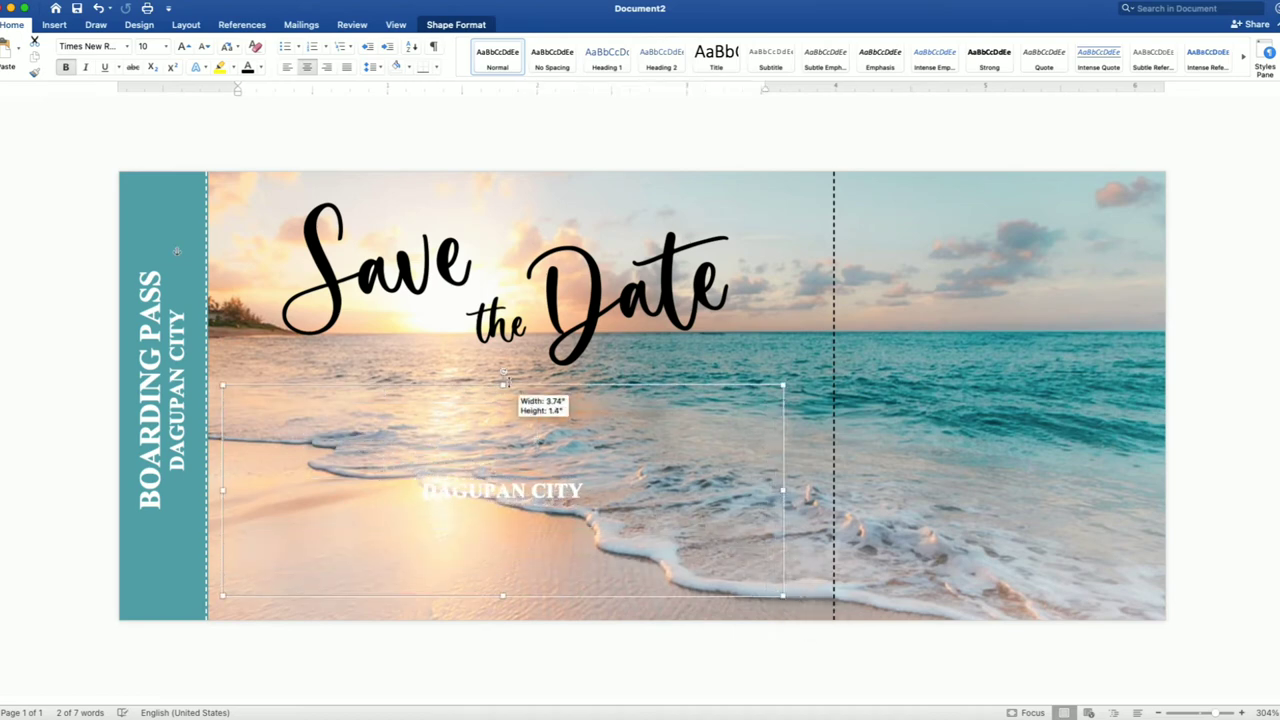
{"action": "left_click_drag", "start_coordinate": [588, 578], "coordinate": [424, 480]}
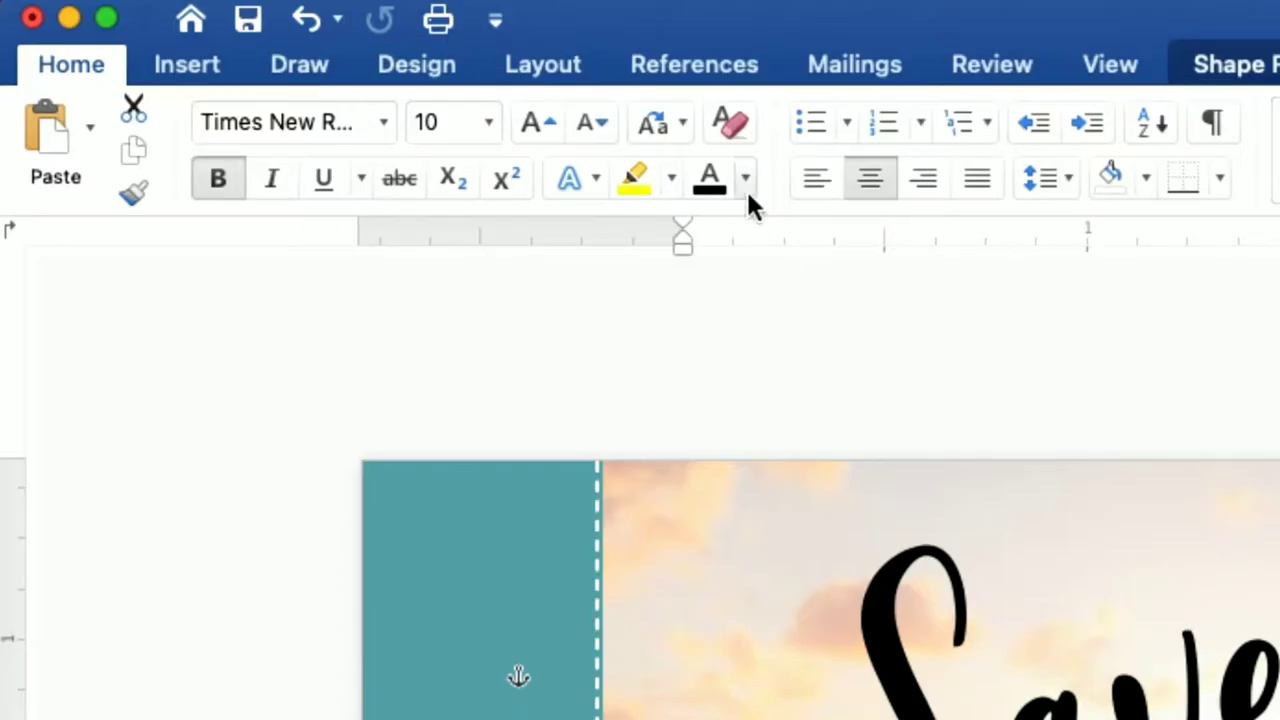
{"action": "left_click", "coordinate": [260, 69]}
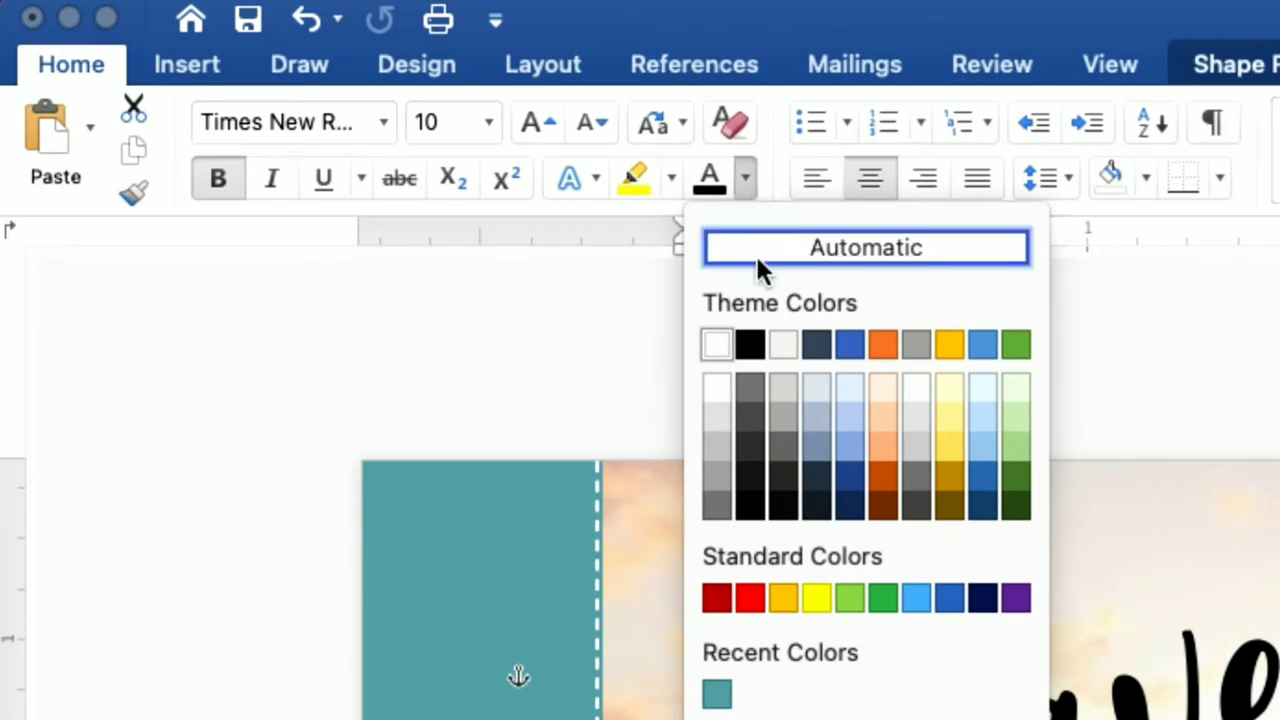
{"action": "left_click", "coordinate": [751, 348]}
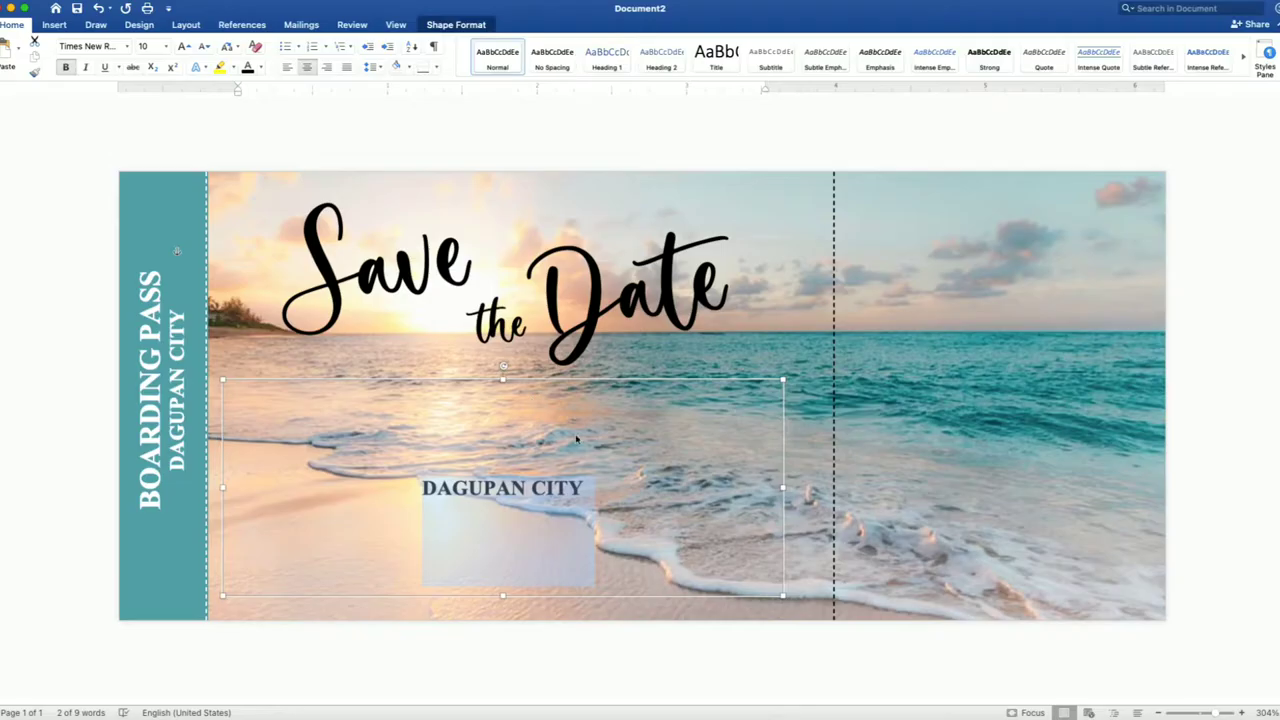
{"action": "scroll", "coordinate": [635, 482], "scroll_direction": "up", "scroll_amount": 5}
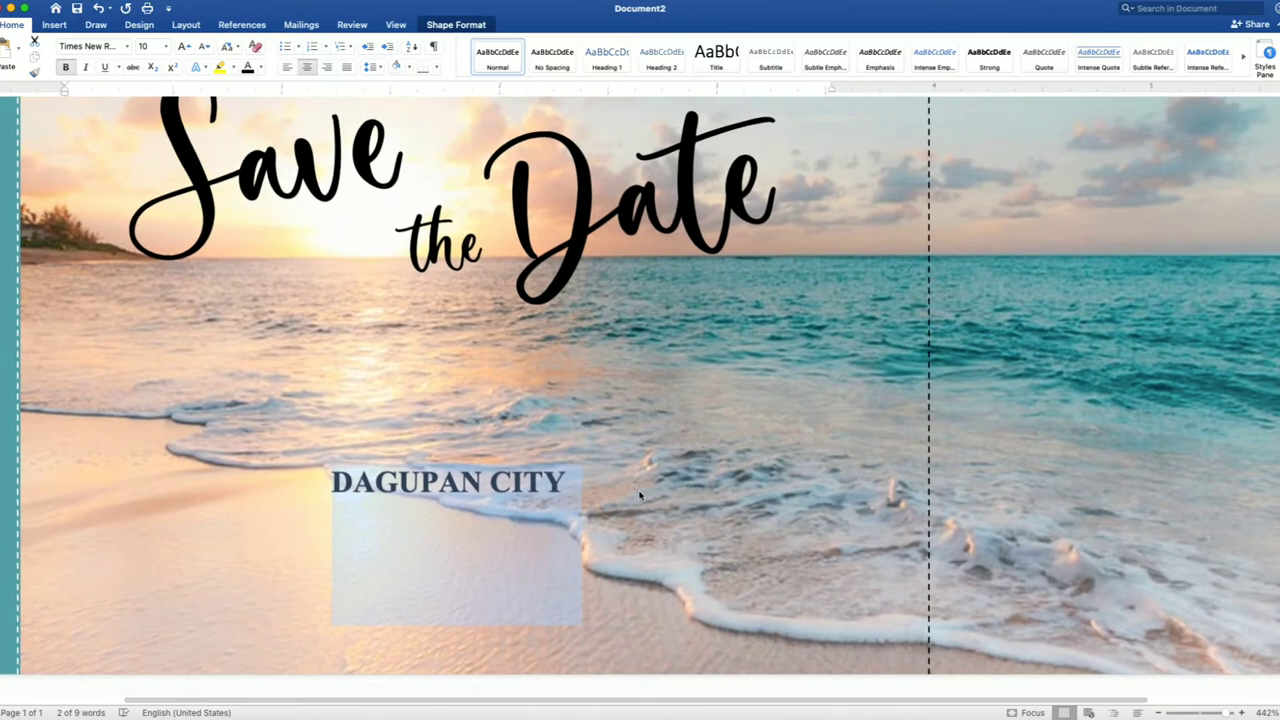
- Replace the copied box's text with the couple's full names
{"action": "left_click", "coordinate": [622, 492]}
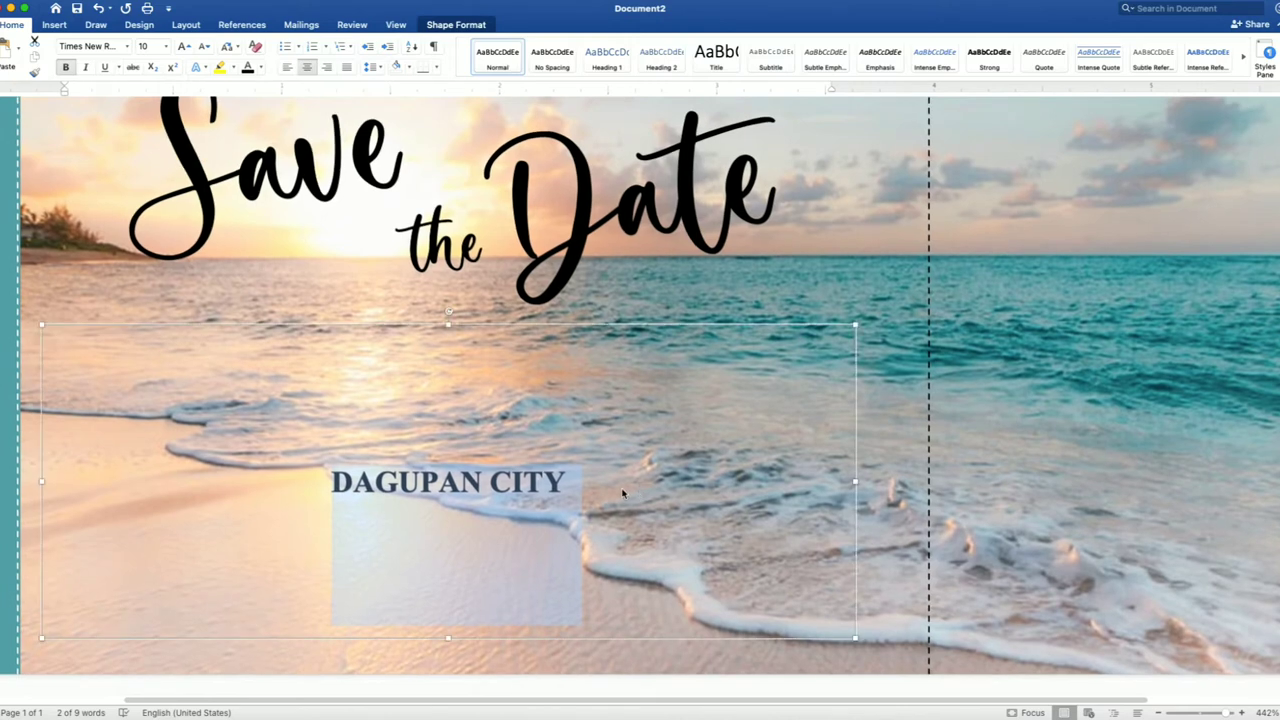
{"action": "type", "text": "KEN"}
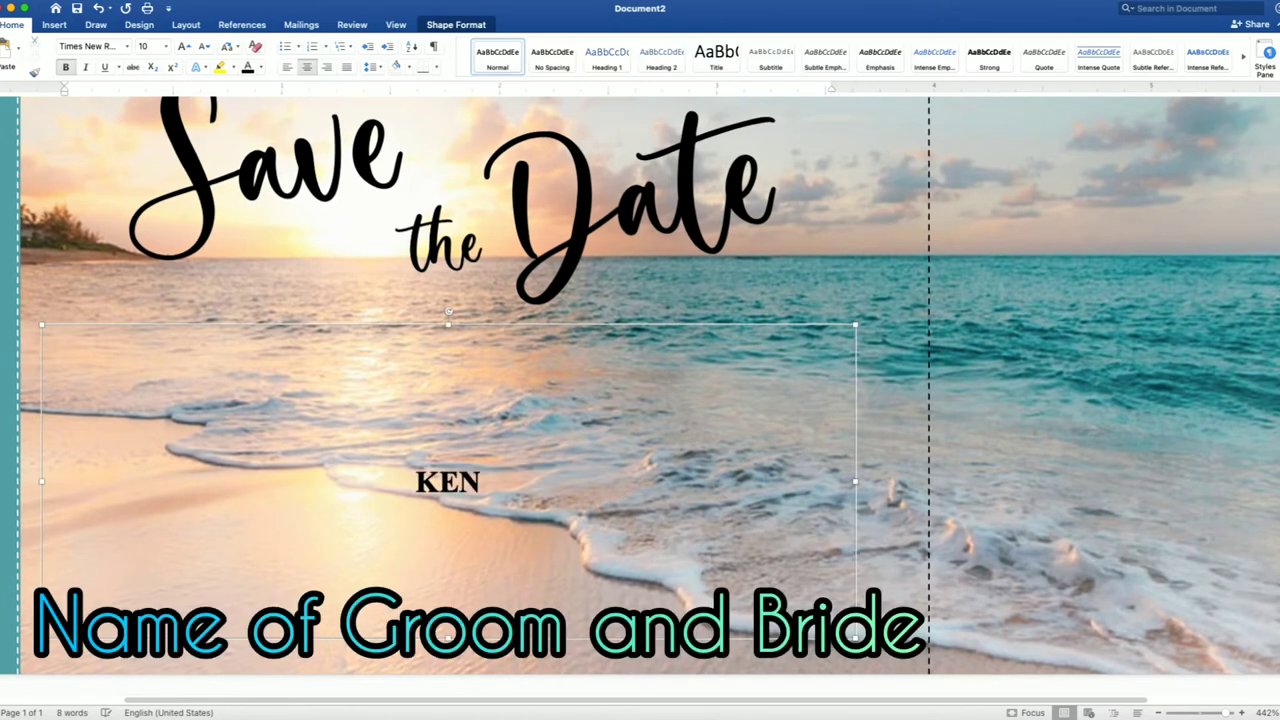
{"action": "type", "text": "NEDY AQUIN"}
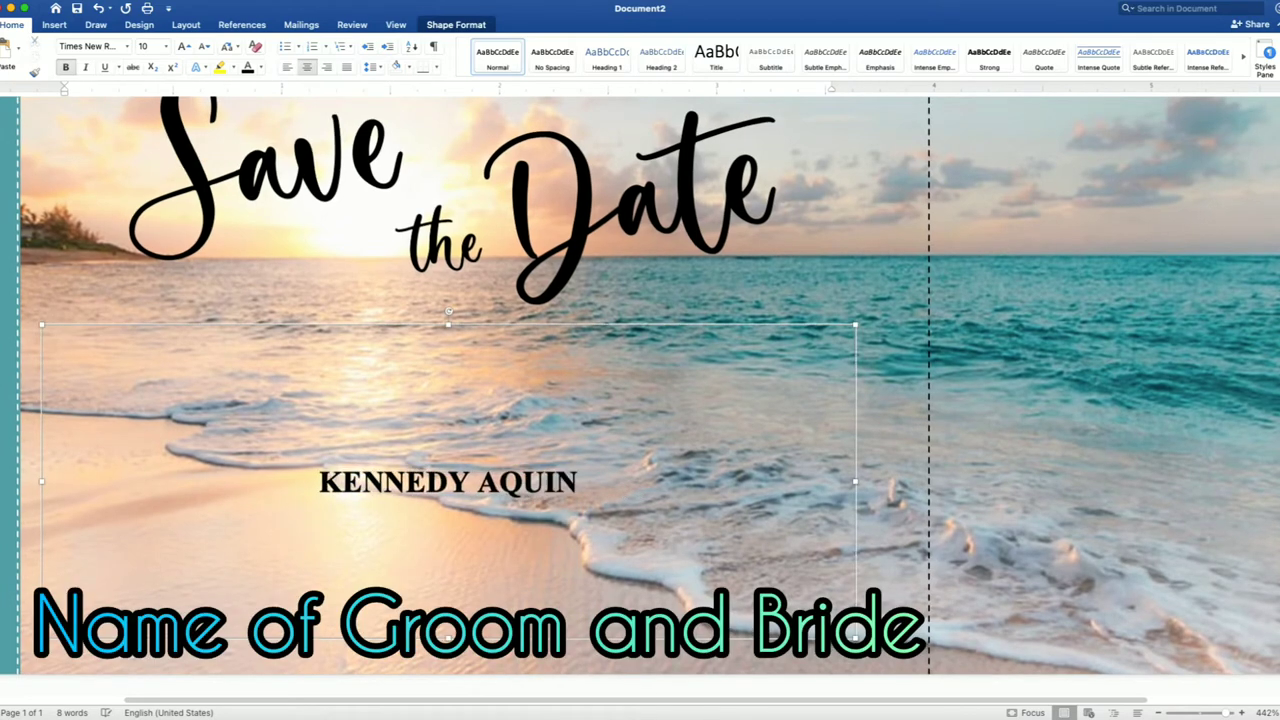
{"action": "type", "text": "O"}
{"action": "key", "text": "BackSpace"}
{"action": "key", "text": "BackSpace"}
{"action": "key", "text": "BackSpace"}
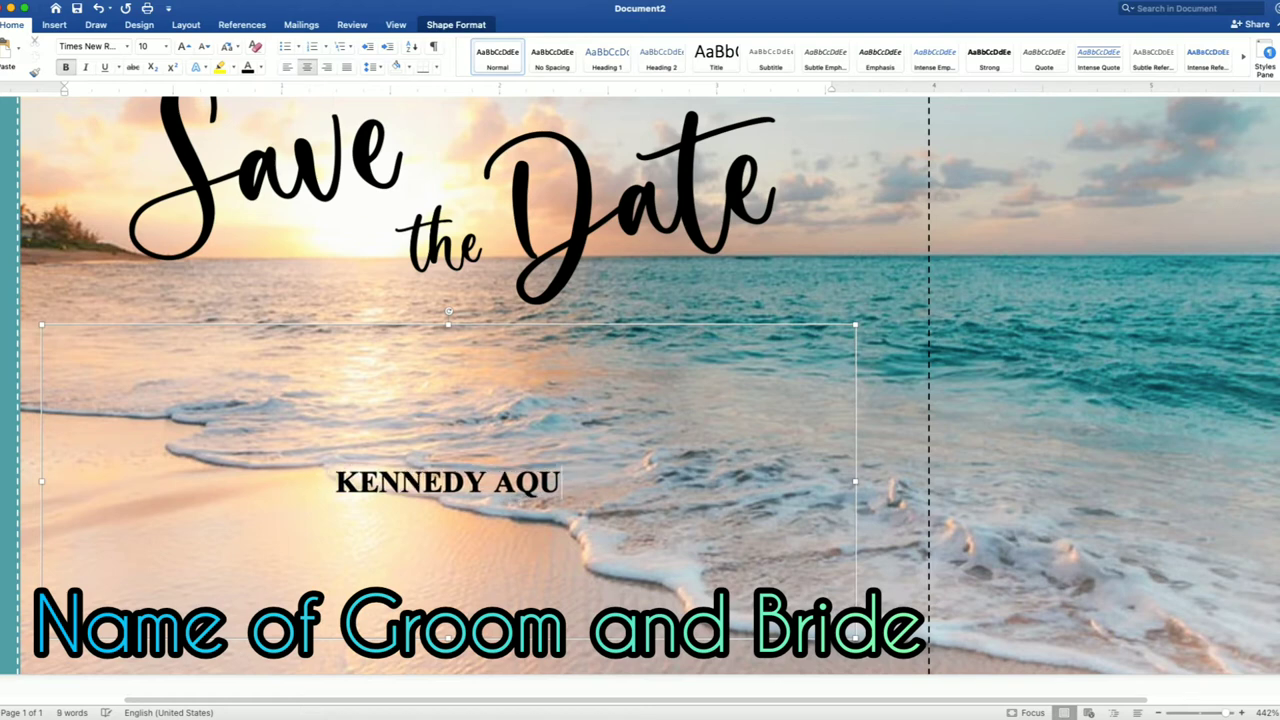
{"action": "type", "text": "INO "}
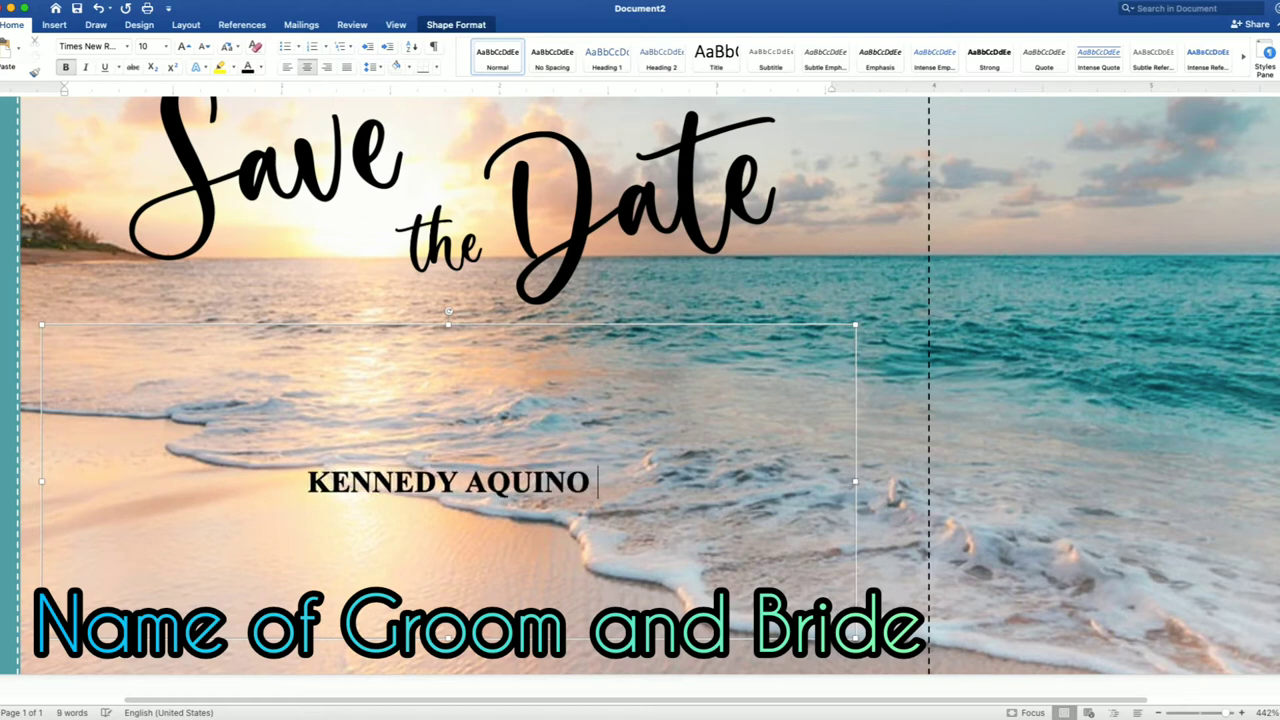
{"action": "type", "text": "& C"}
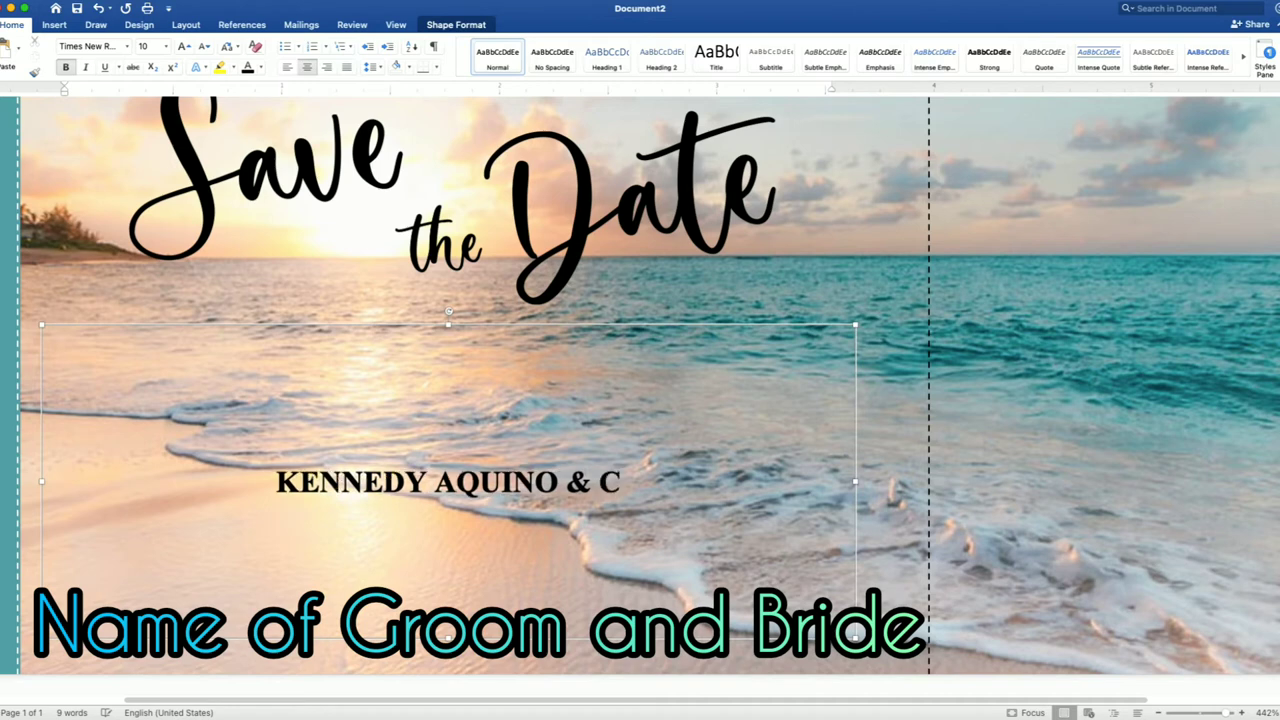
{"action": "type", "text": "ASSY SORIN"}
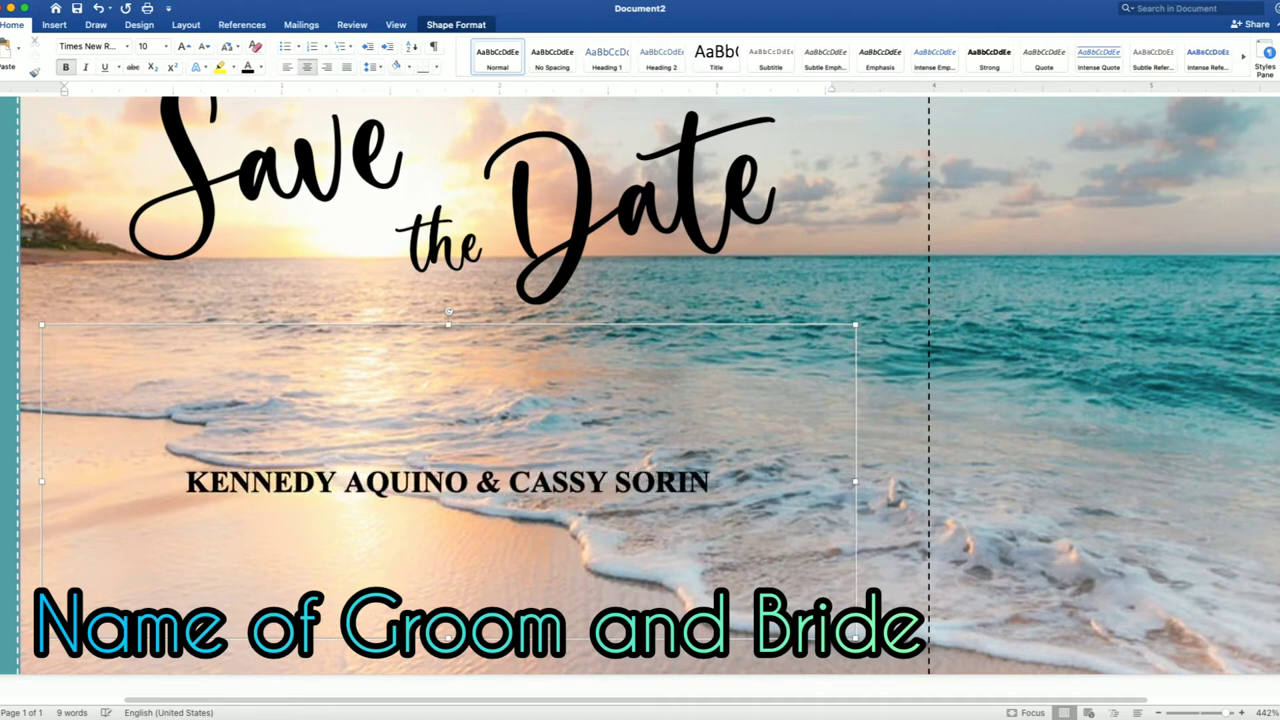
{"action": "key", "text": "BackSpace"}
{"action": "type", "text": "ANO"}
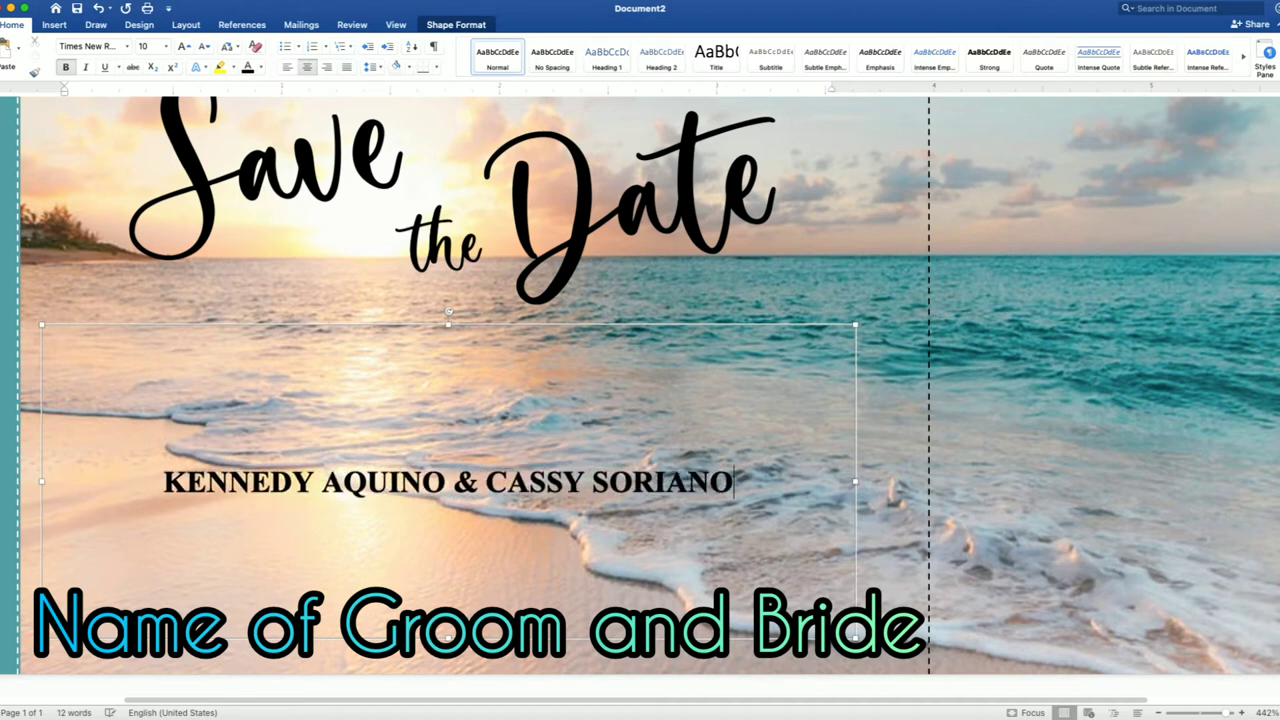
- Add lines ARE GETTING MARRIED, 09.26.21, JAPANESE GARDEN, TONDALIGAN BEACH, and DAGUPAN CITY
{"action": "key", "text": "Return"}
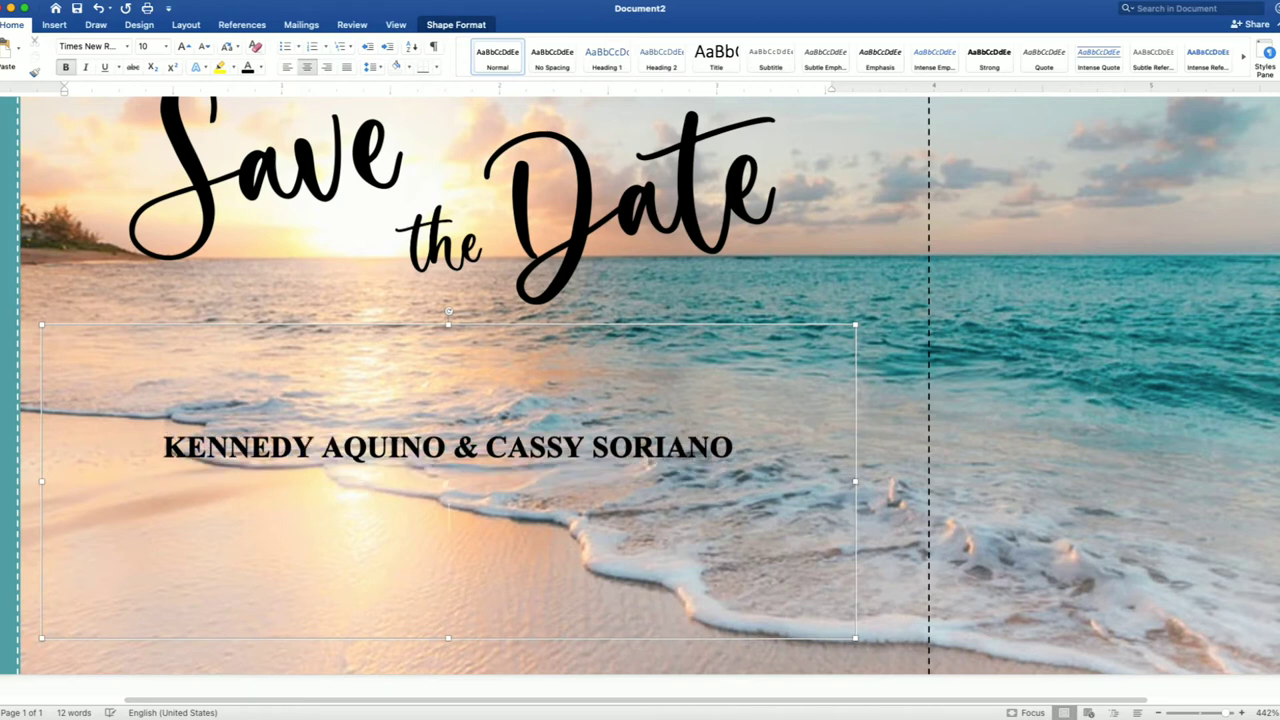
{"action": "type", "text": "ARE GETTING"}
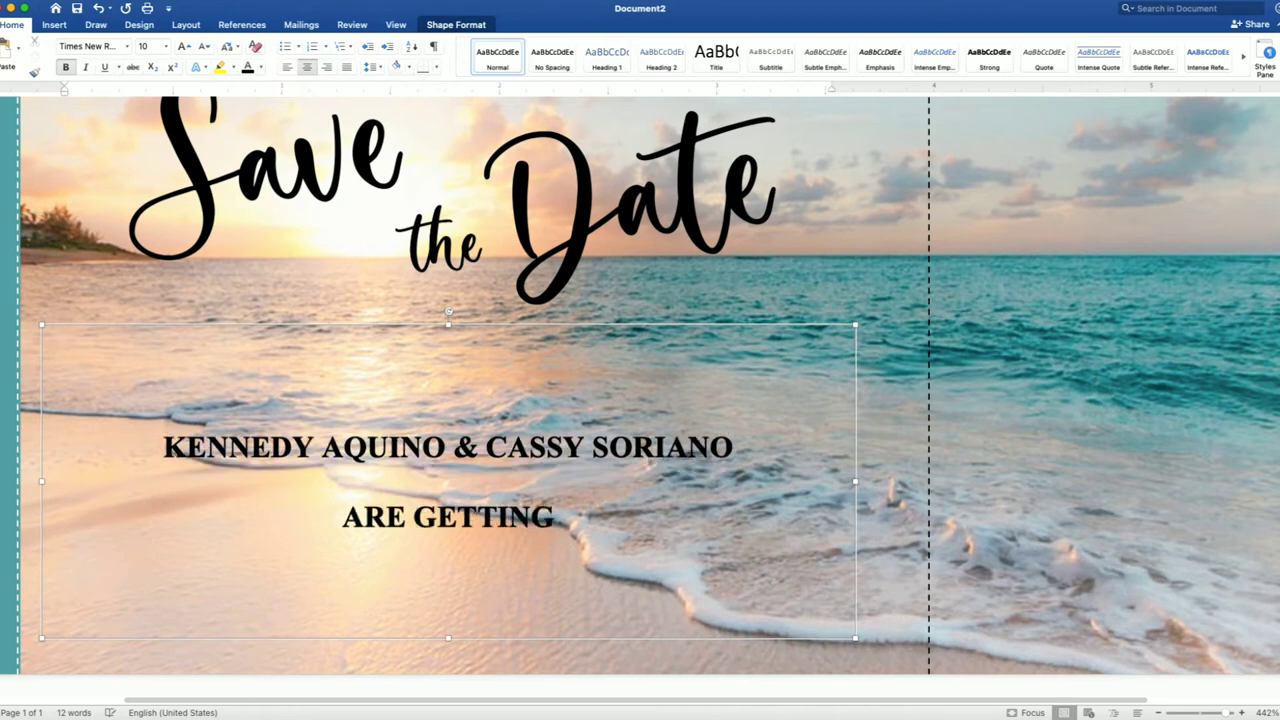
{"action": "type", "text": " MARRIED"}
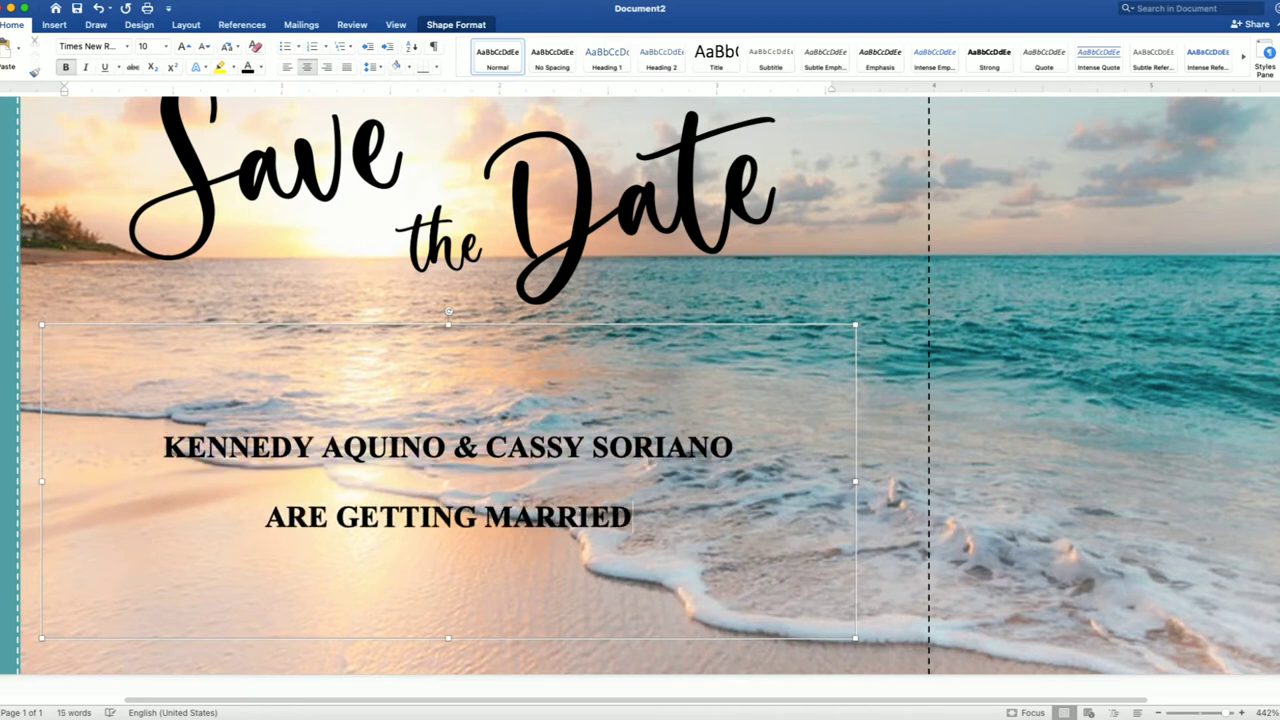
{"action": "key", "text": "Return"}
{"action": "type", "text": "09."}
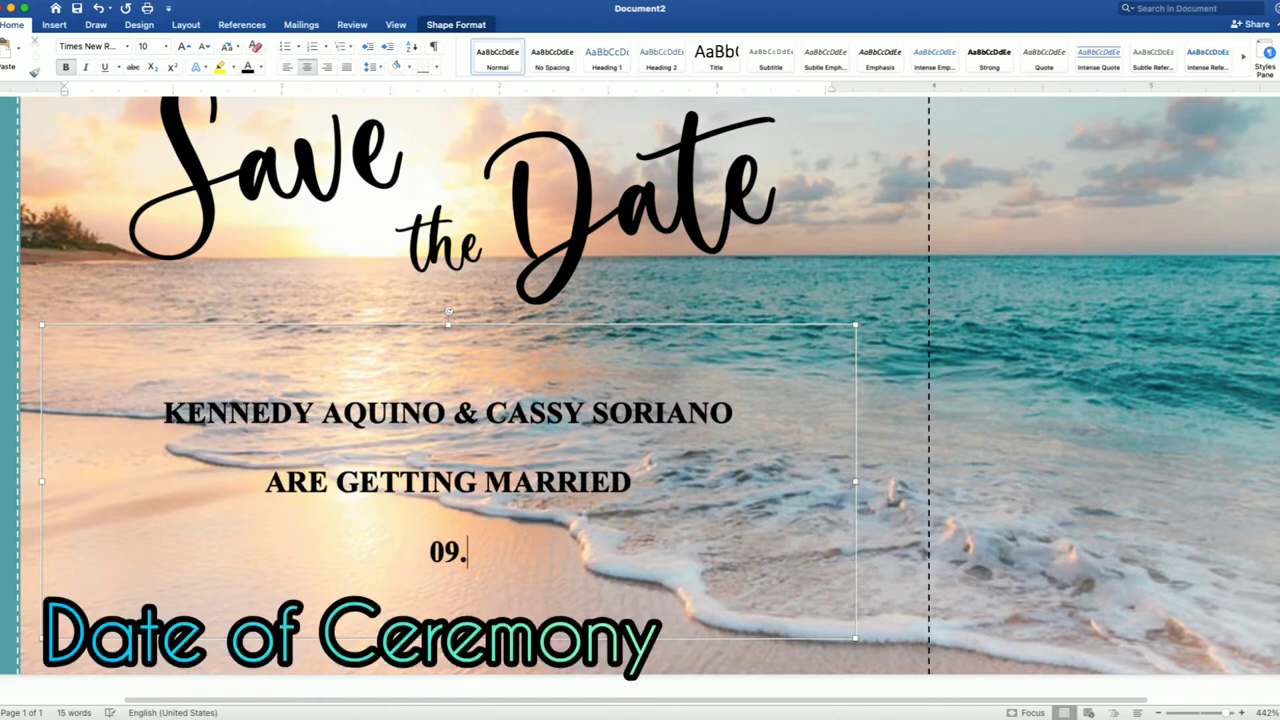
{"action": "type", "text": "26.21"}
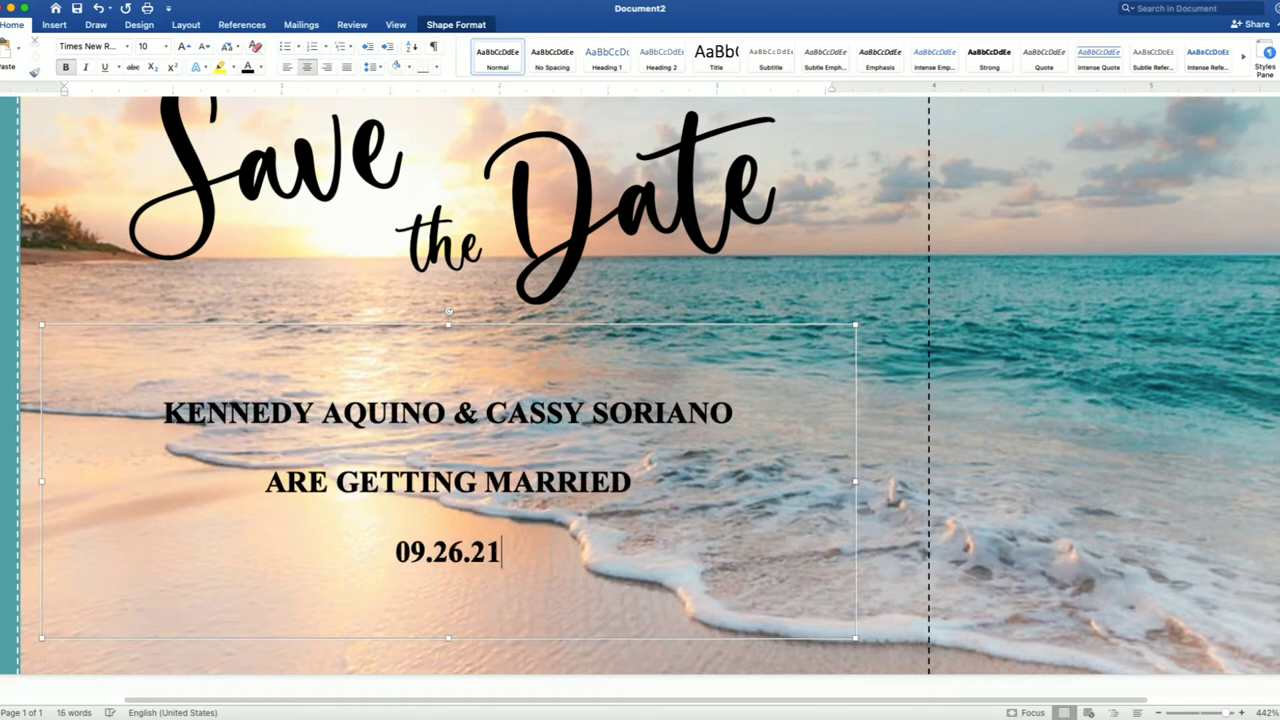
{"action": "key", "text": "Return"}
{"action": "type", "text": "JAP"}
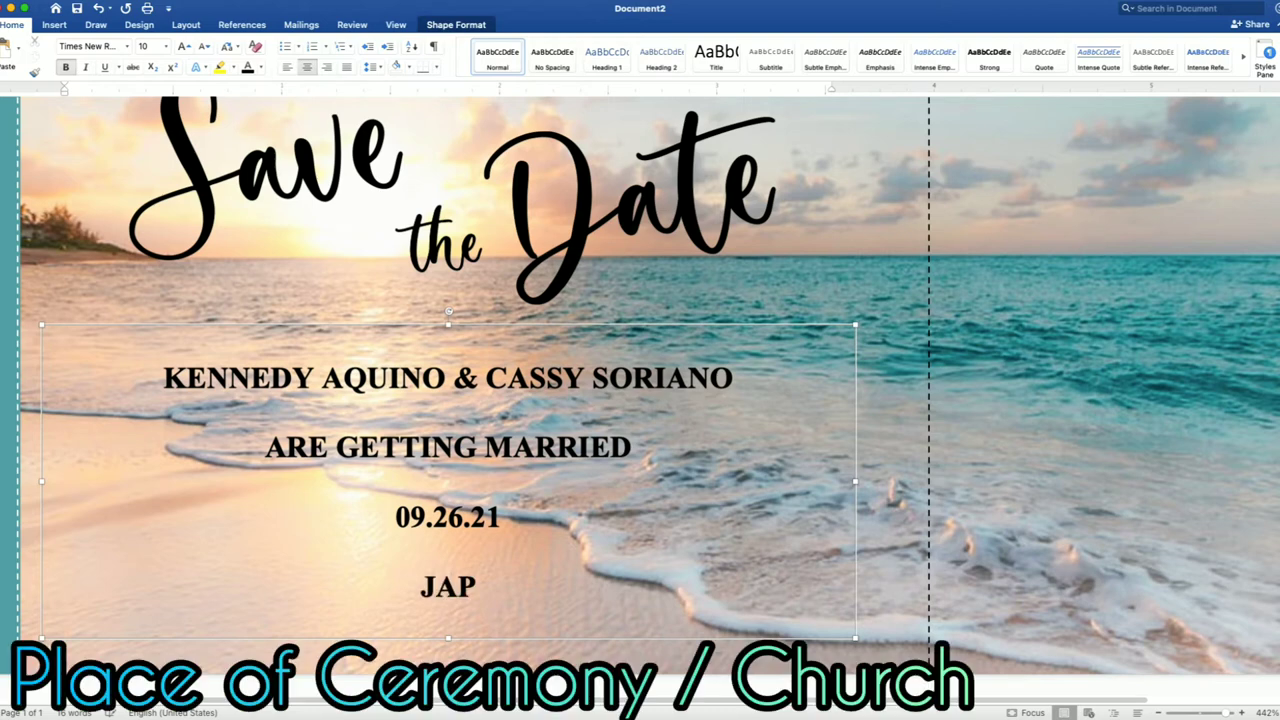
{"action": "type", "text": "ANESE "}
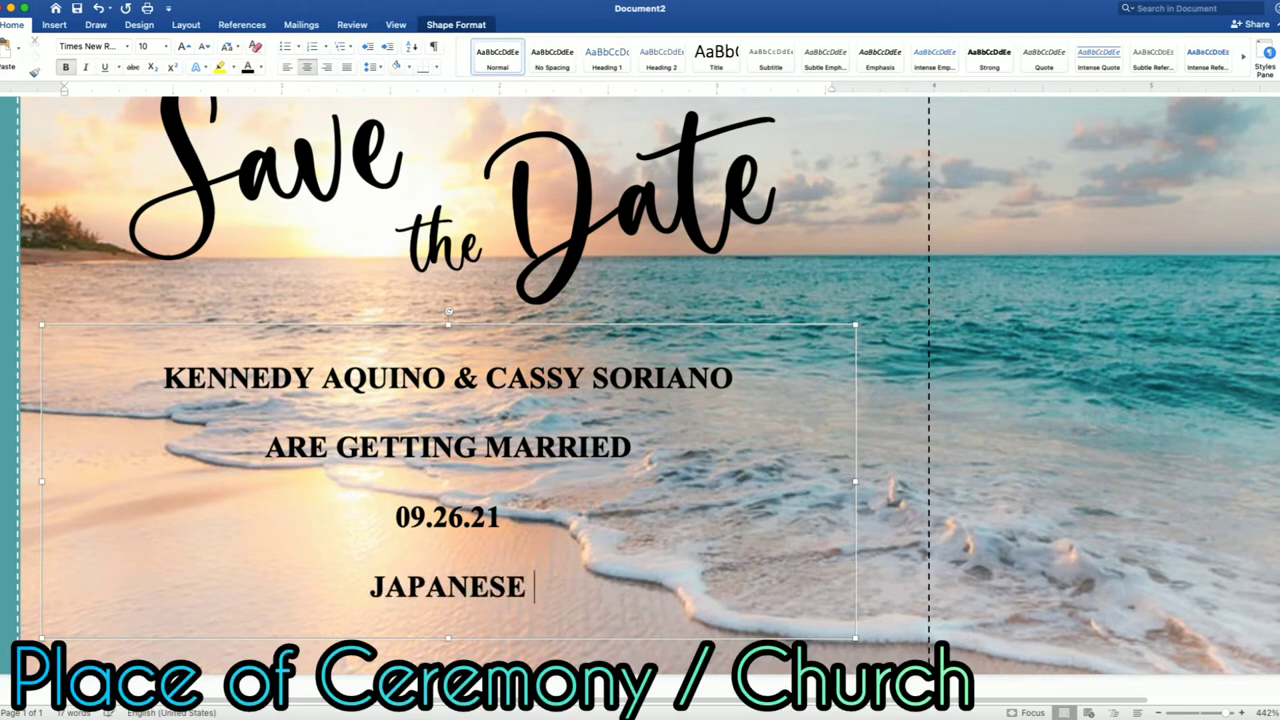
{"action": "type", "text": "GARDEN,"}
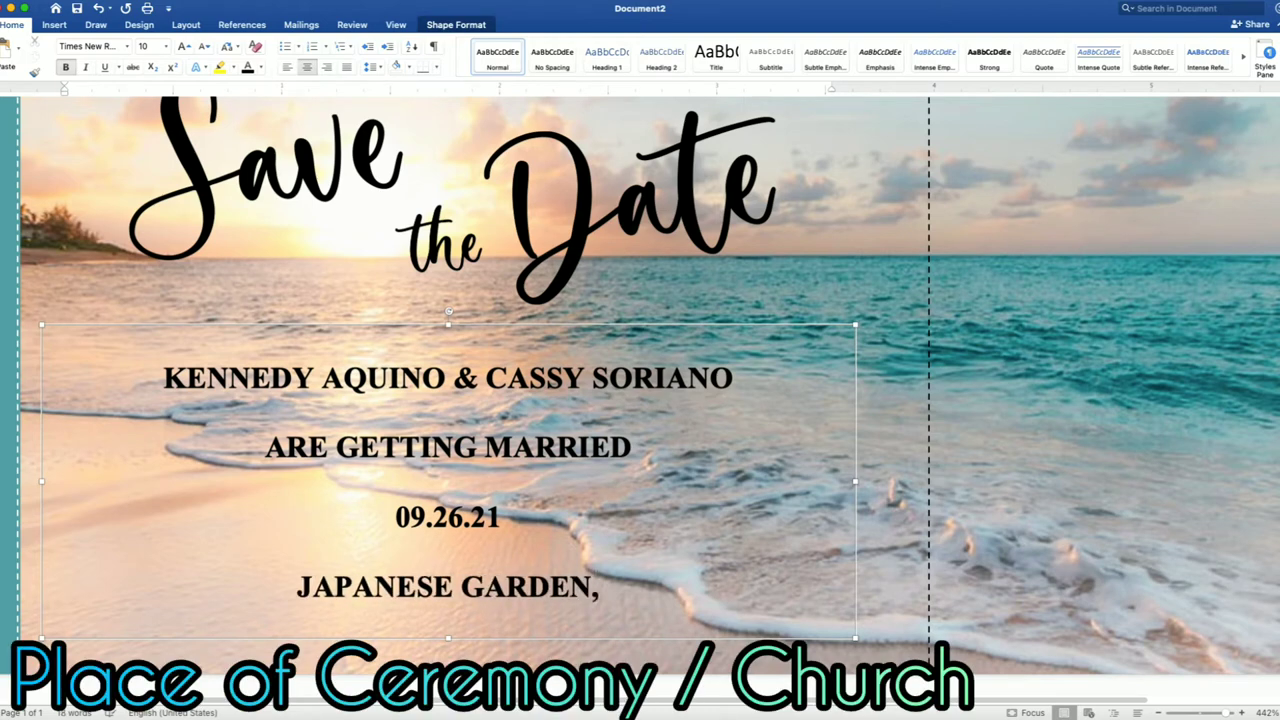
{"action": "type", "text": " TONDALIGAN VE"}
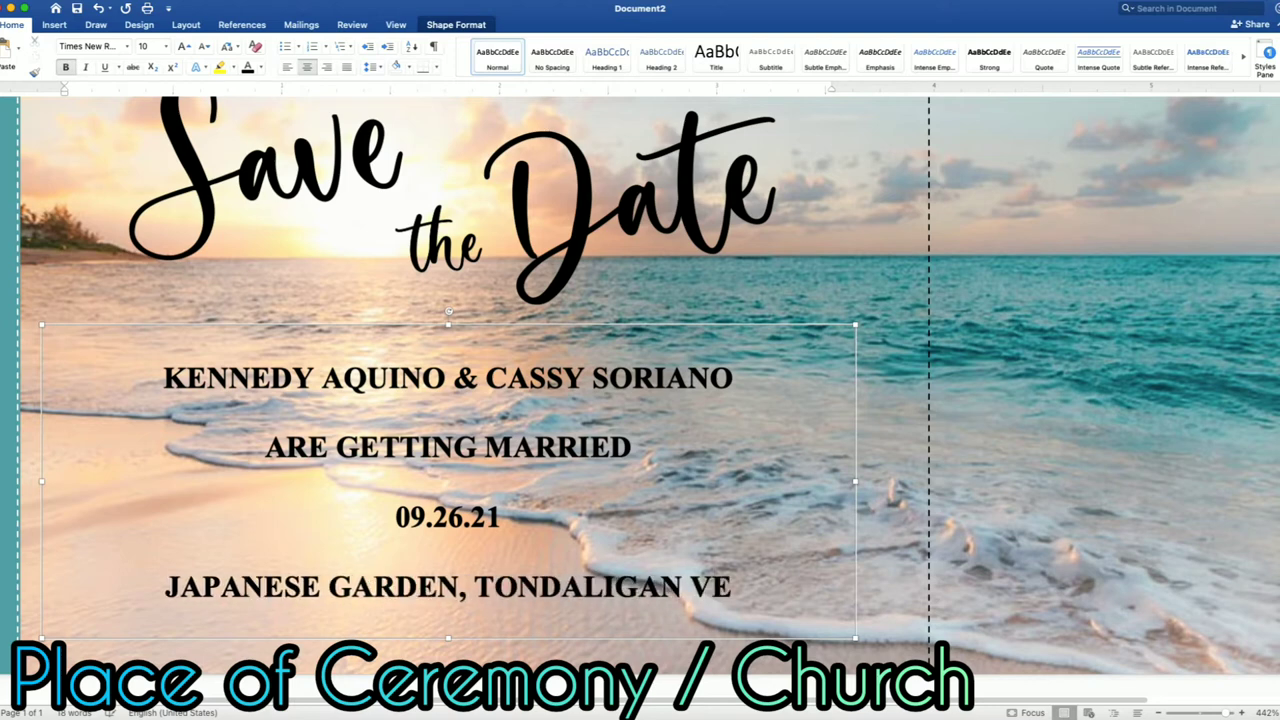
{"action": "key", "text": "BackSpace"}
{"action": "key", "text": "BackSpace"}
{"action": "type", "text": "BEAC"}
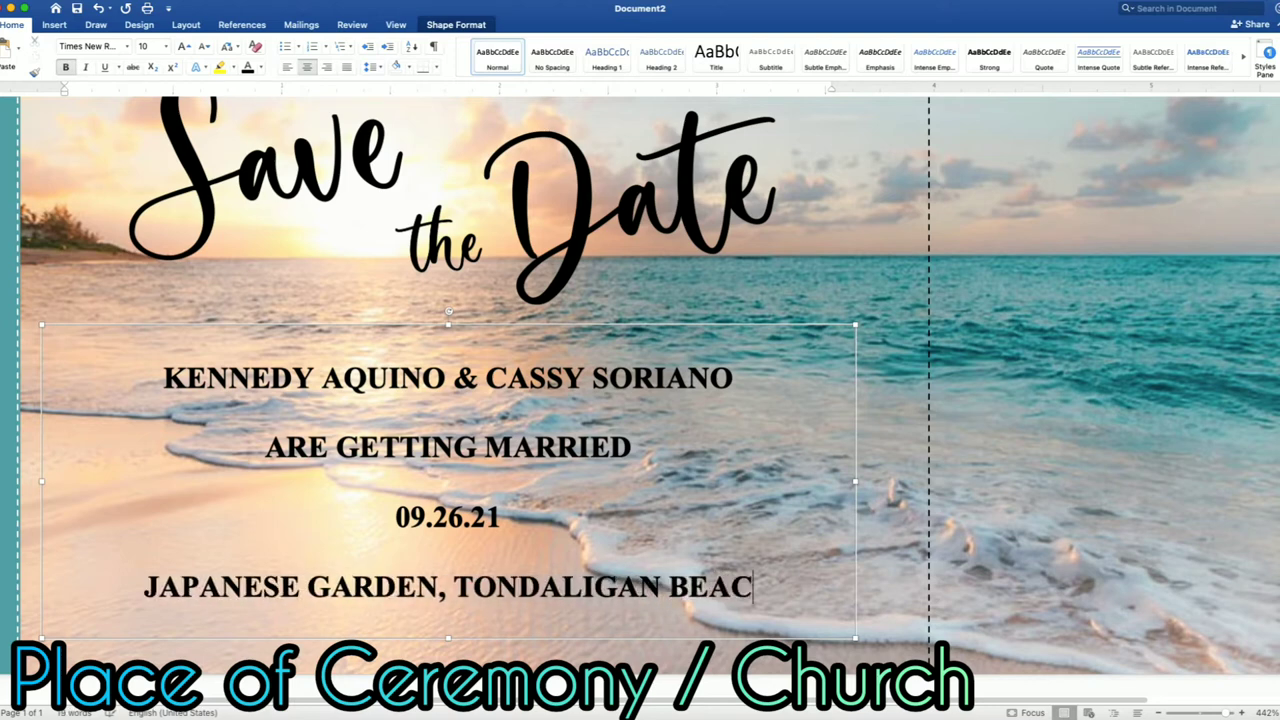
{"action": "type", "text": "H"}
{"action": "key", "text": "Return"}
{"action": "type", "text": "DAGUP"}
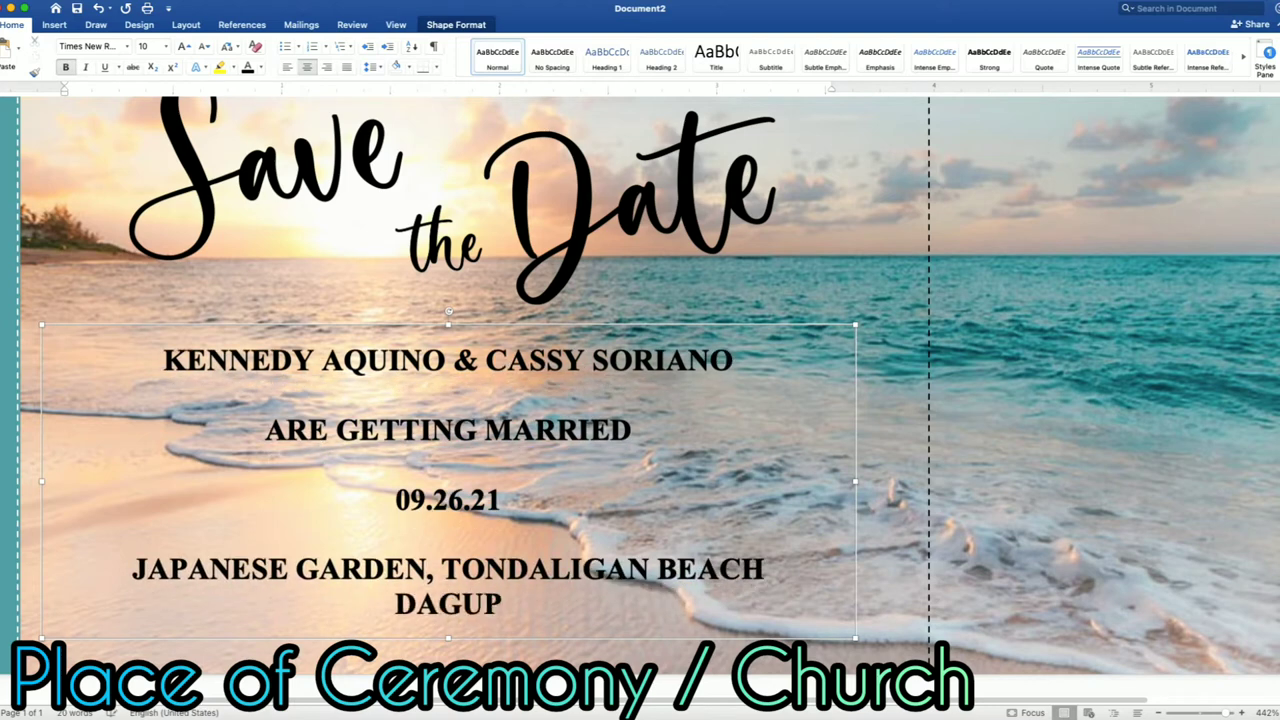
{"action": "type", "text": "AN CITY"}
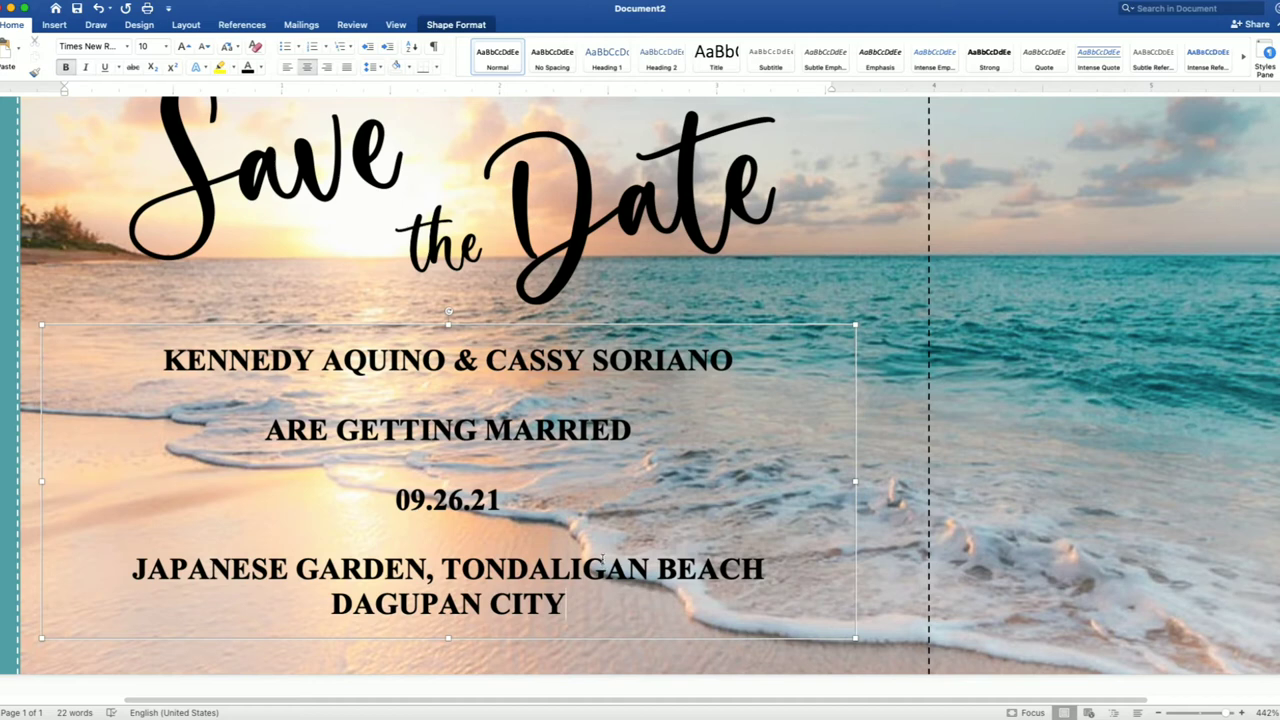
- Remove bold from ARE GETTING MARRIED and both venue lines and set them to 8 pt
{"action": "left_click_drag", "start_coordinate": [587, 600], "coordinate": [157, 576]}
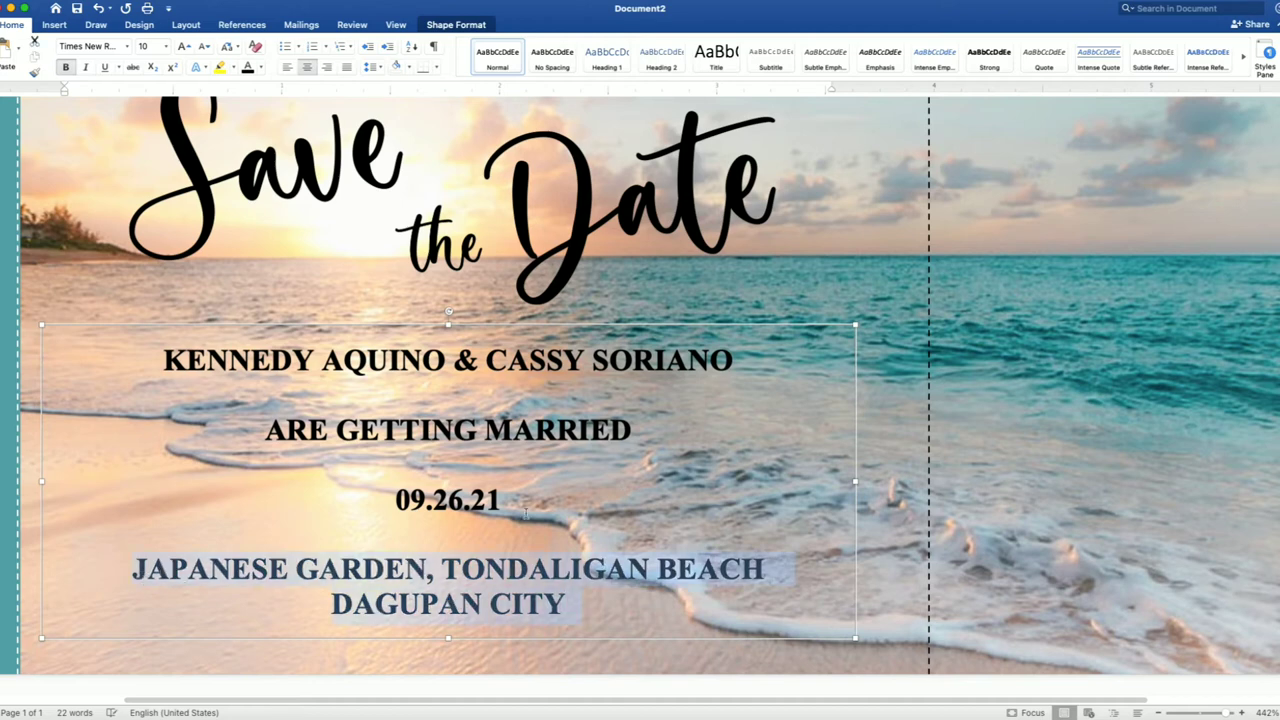
{"action": "left_click_drag", "start_coordinate": [636, 432], "coordinate": [264, 431]}
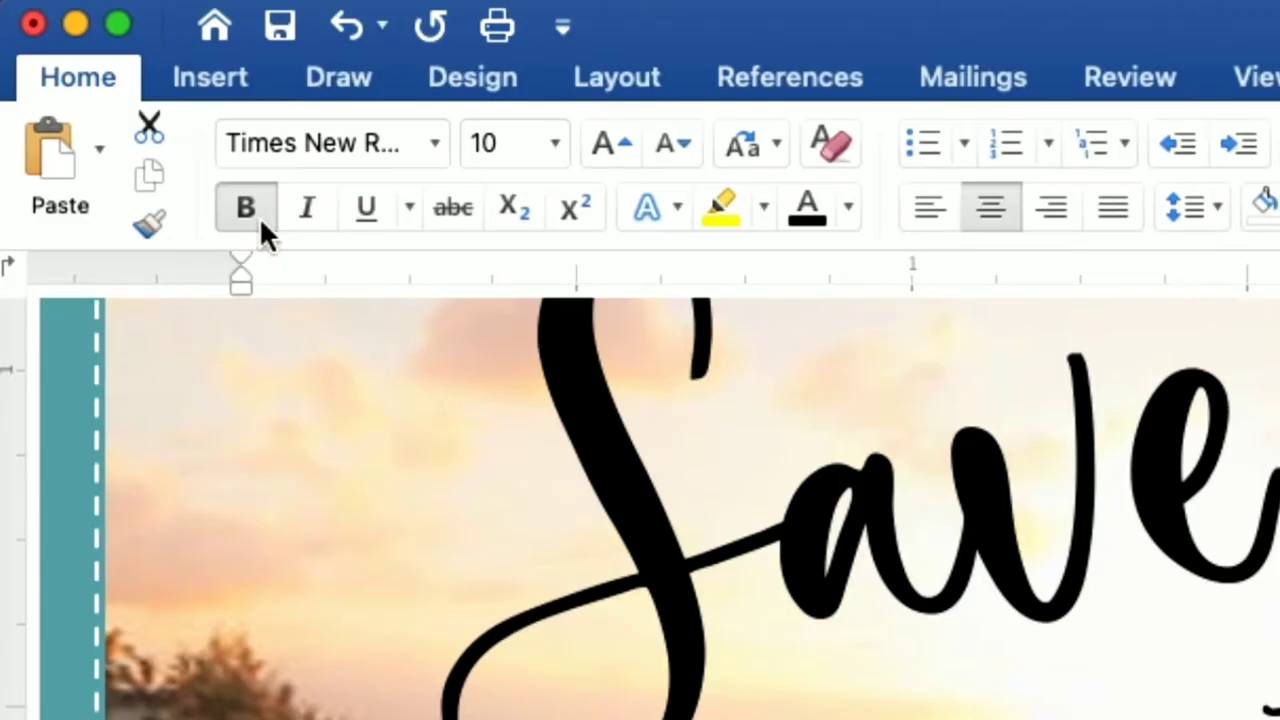
{"action": "left_click", "coordinate": [259, 216]}
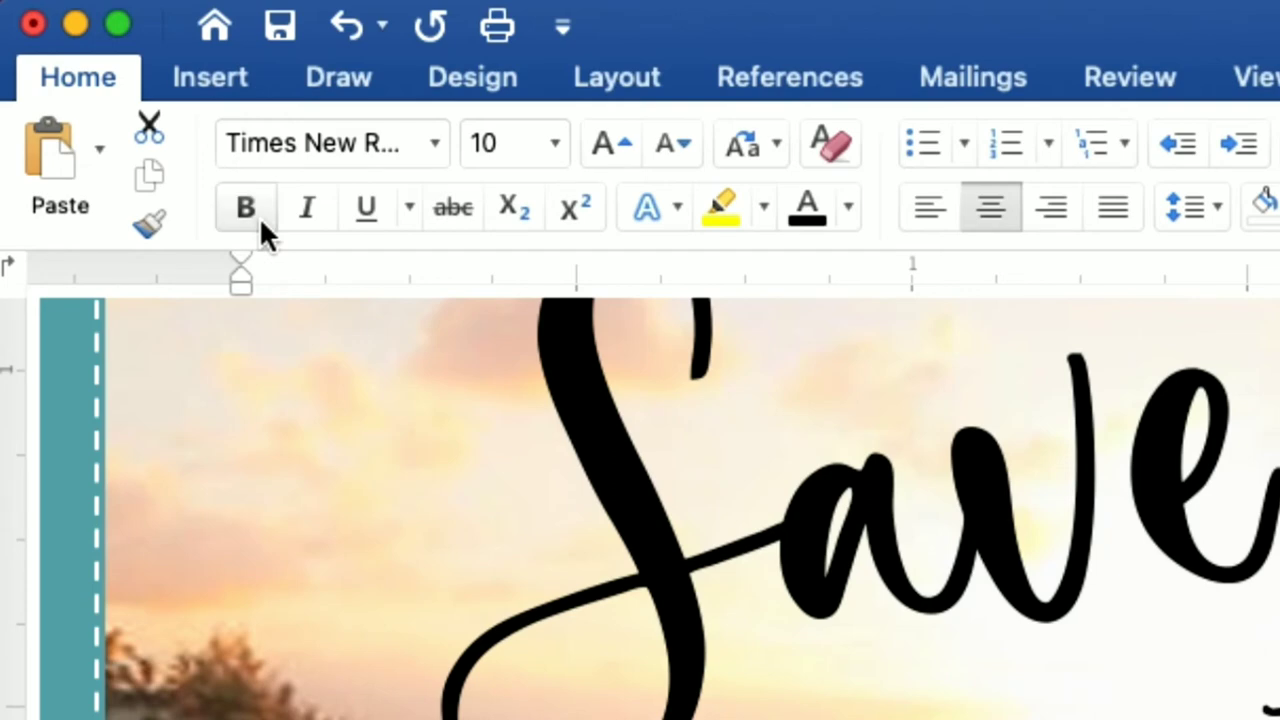
{"action": "left_click", "coordinate": [556, 142]}
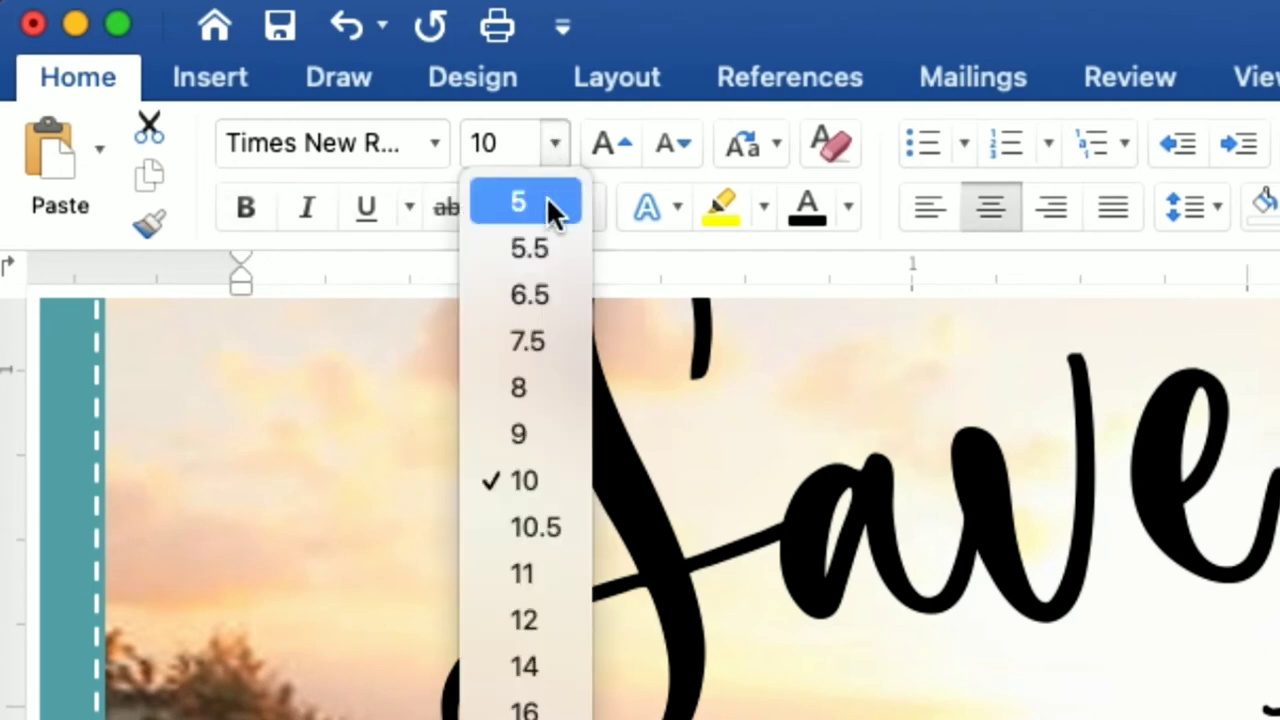
{"action": "left_click", "coordinate": [546, 394]}
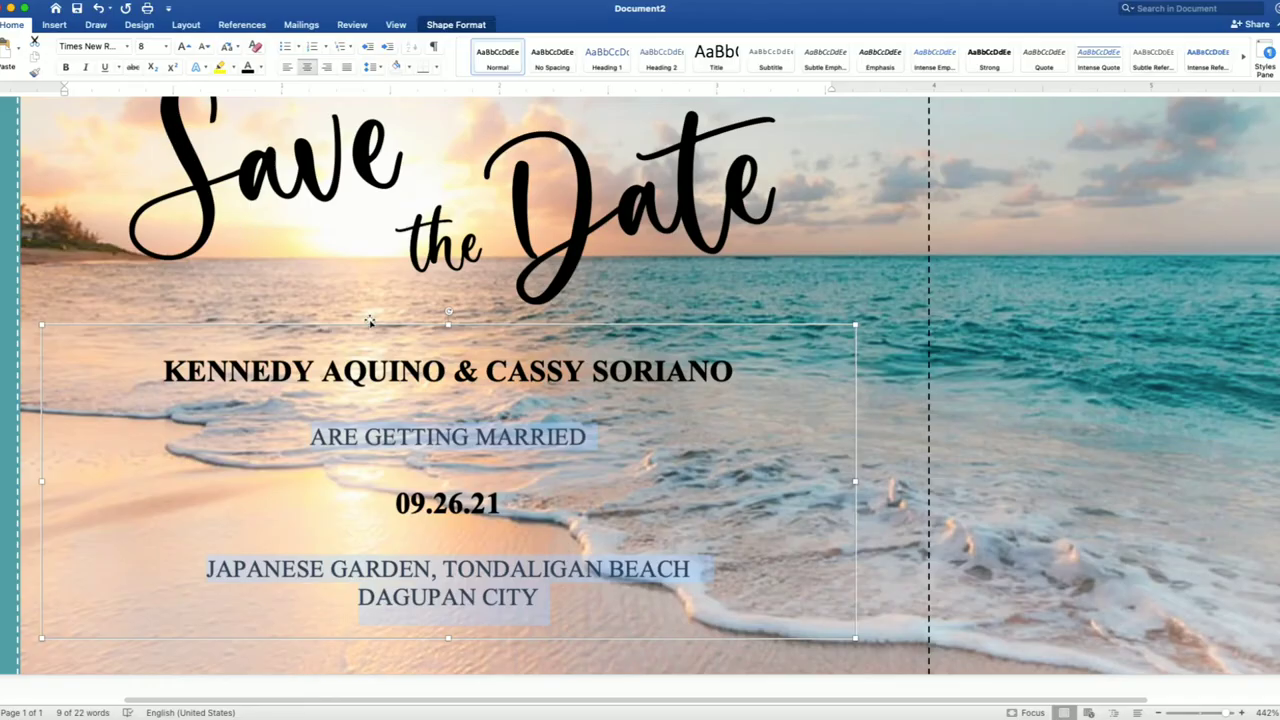
{"action": "left_click", "coordinate": [562, 326]}
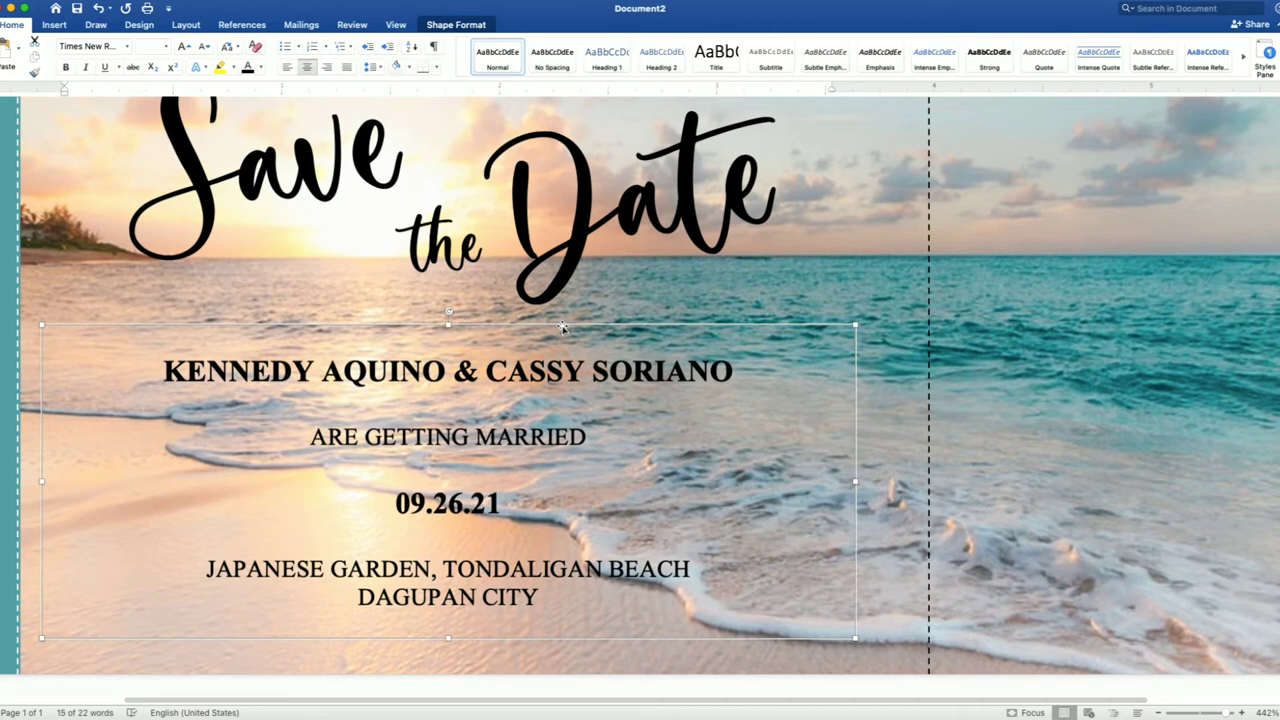
{"action": "scroll", "coordinate": [562, 326], "scroll_direction": "down", "scroll_amount": 5}
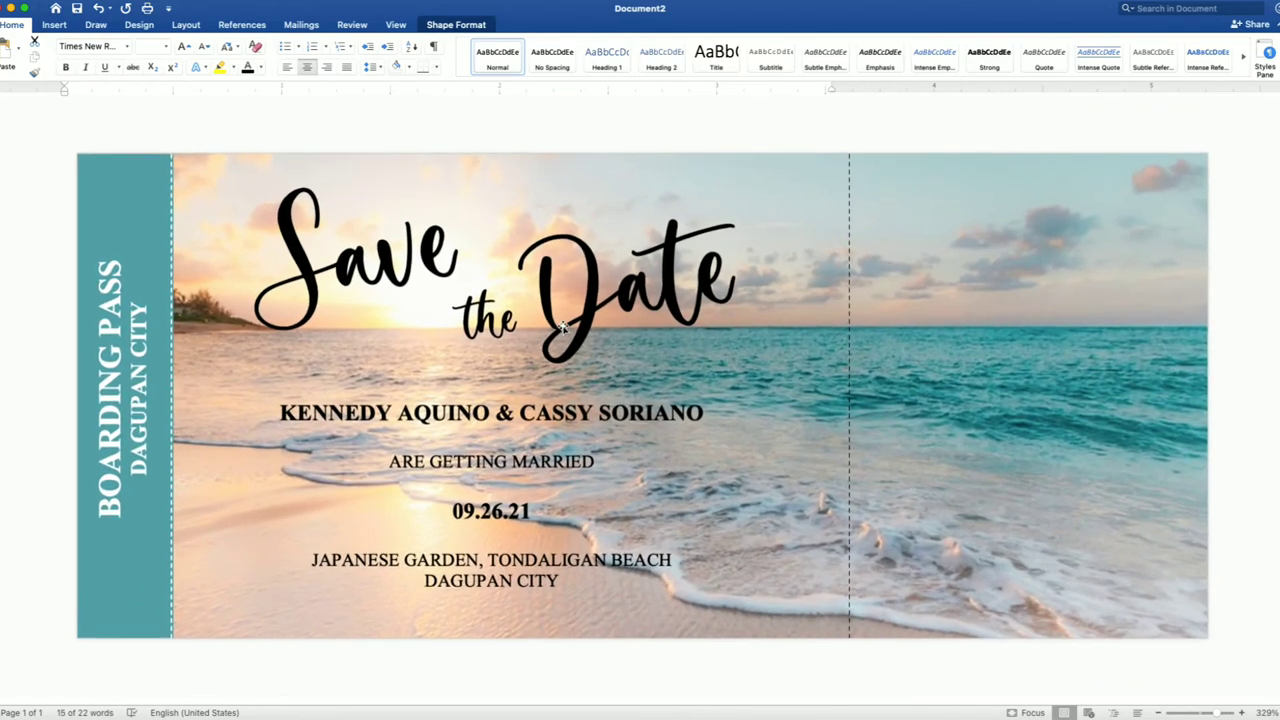
- Nudge the names box down slightly and paste a copy of the Save the Date title box
{"action": "left_click_drag", "start_coordinate": [545, 405], "coordinate": [548, 418]}
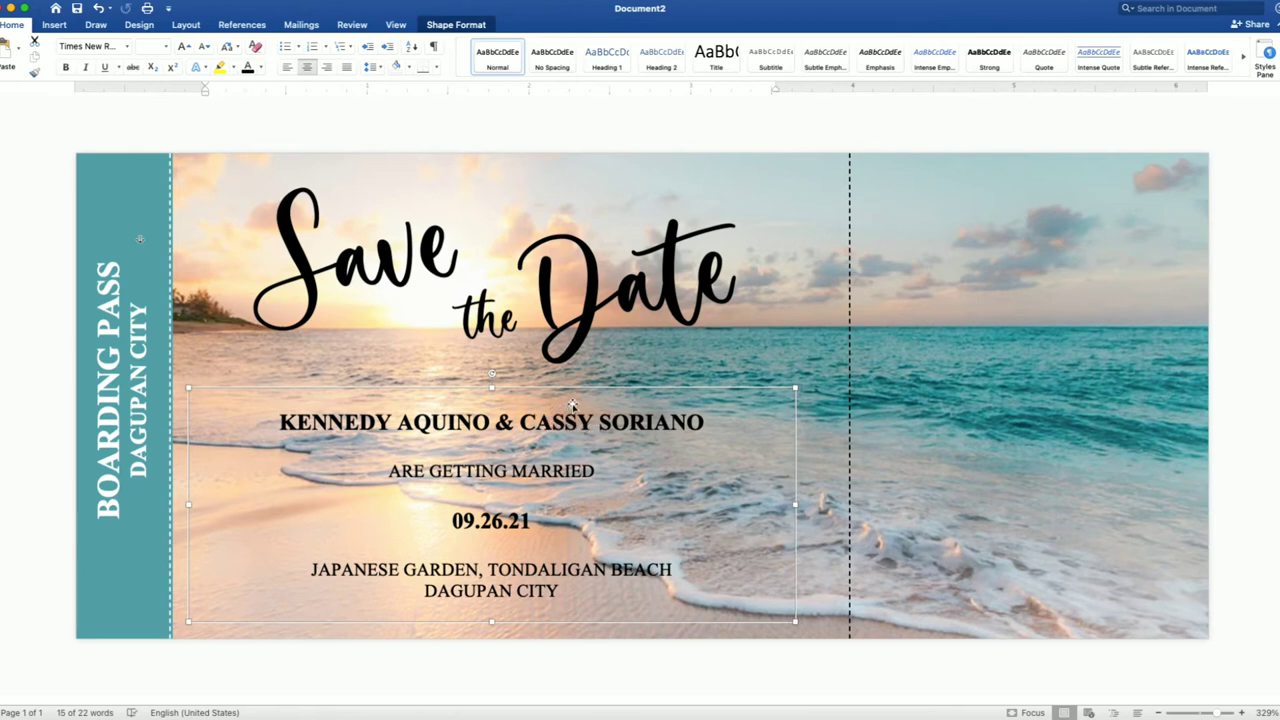
{"action": "left_click", "coordinate": [304, 281]}
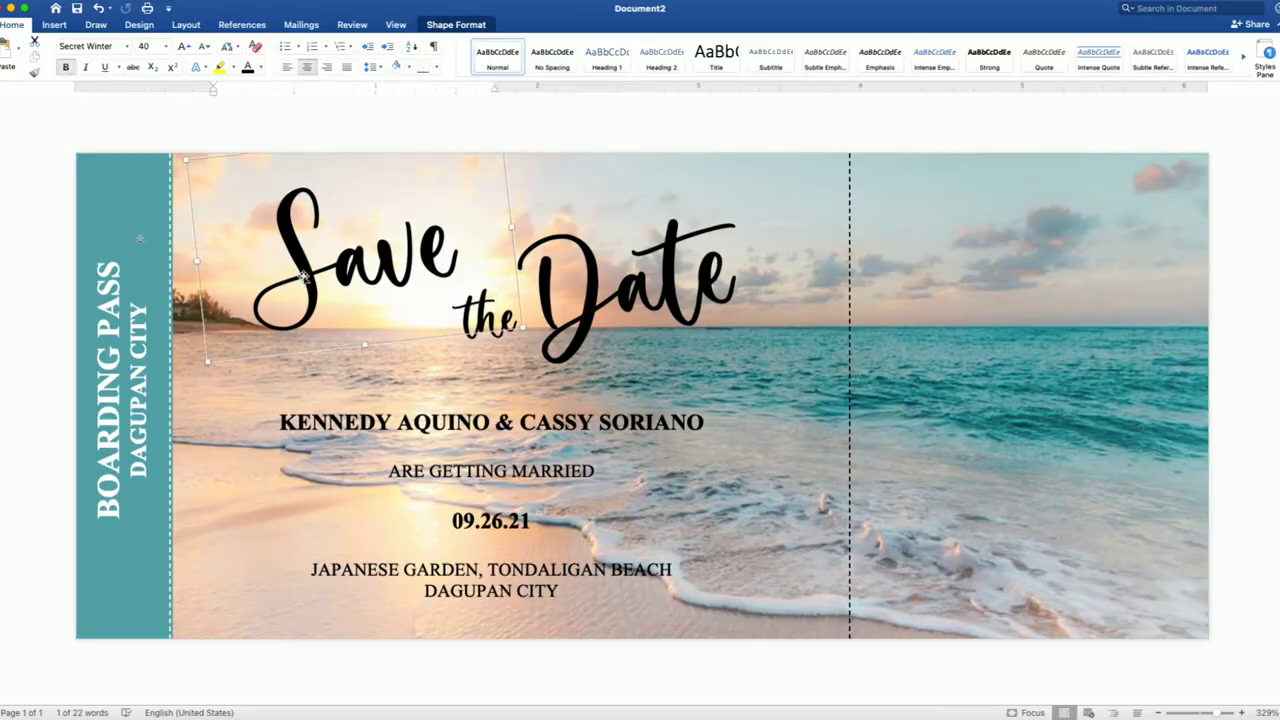
{"action": "right_click", "coordinate": [304, 281]}
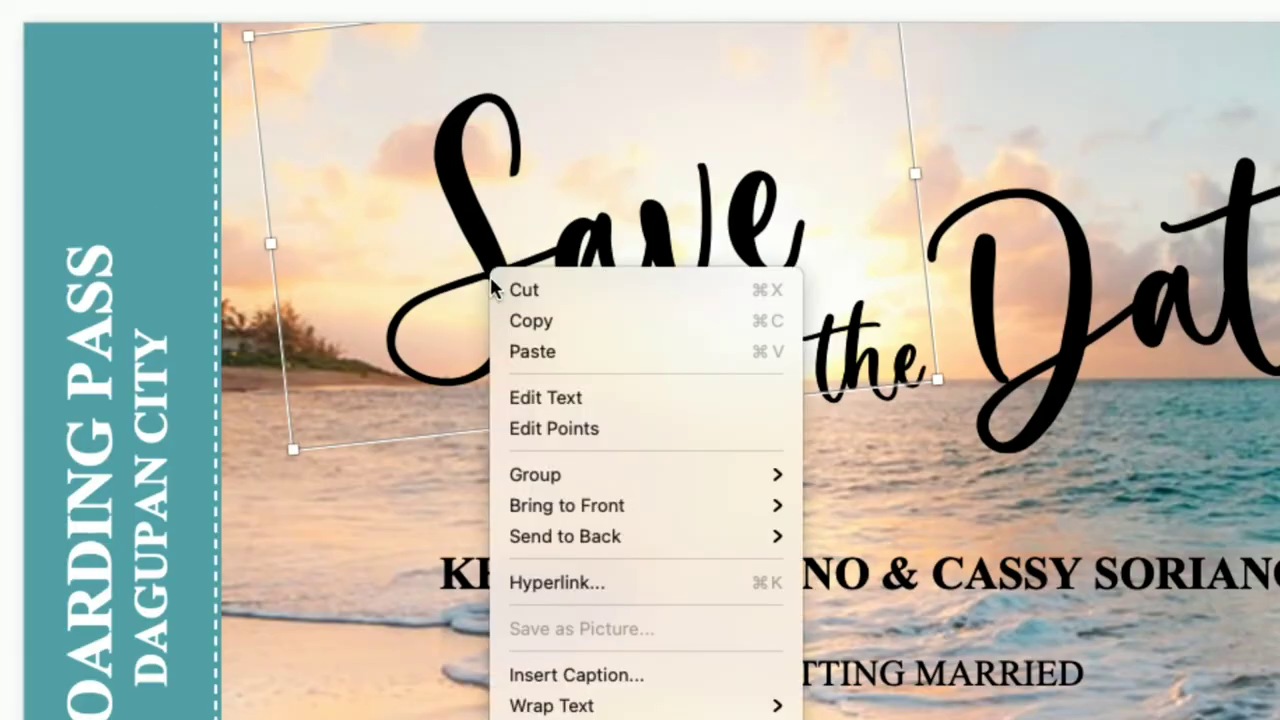
{"action": "left_click", "coordinate": [511, 317]}
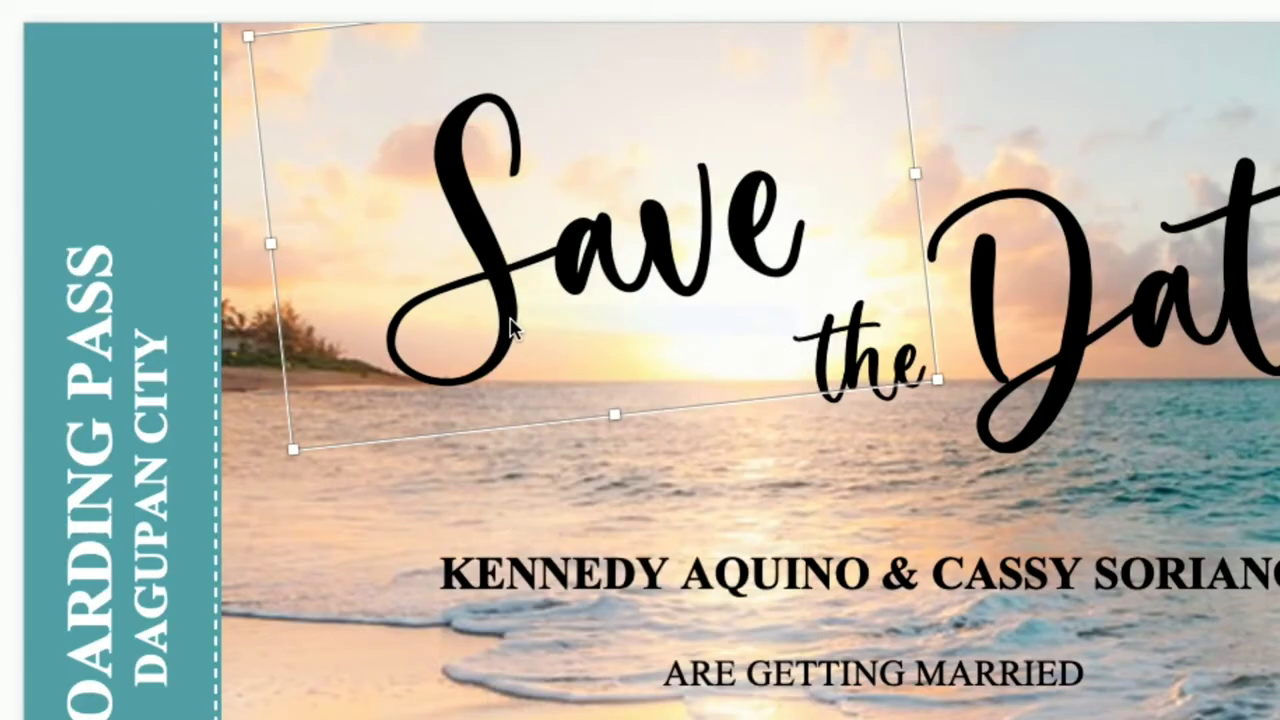
{"action": "right_click", "coordinate": [462, 233]}
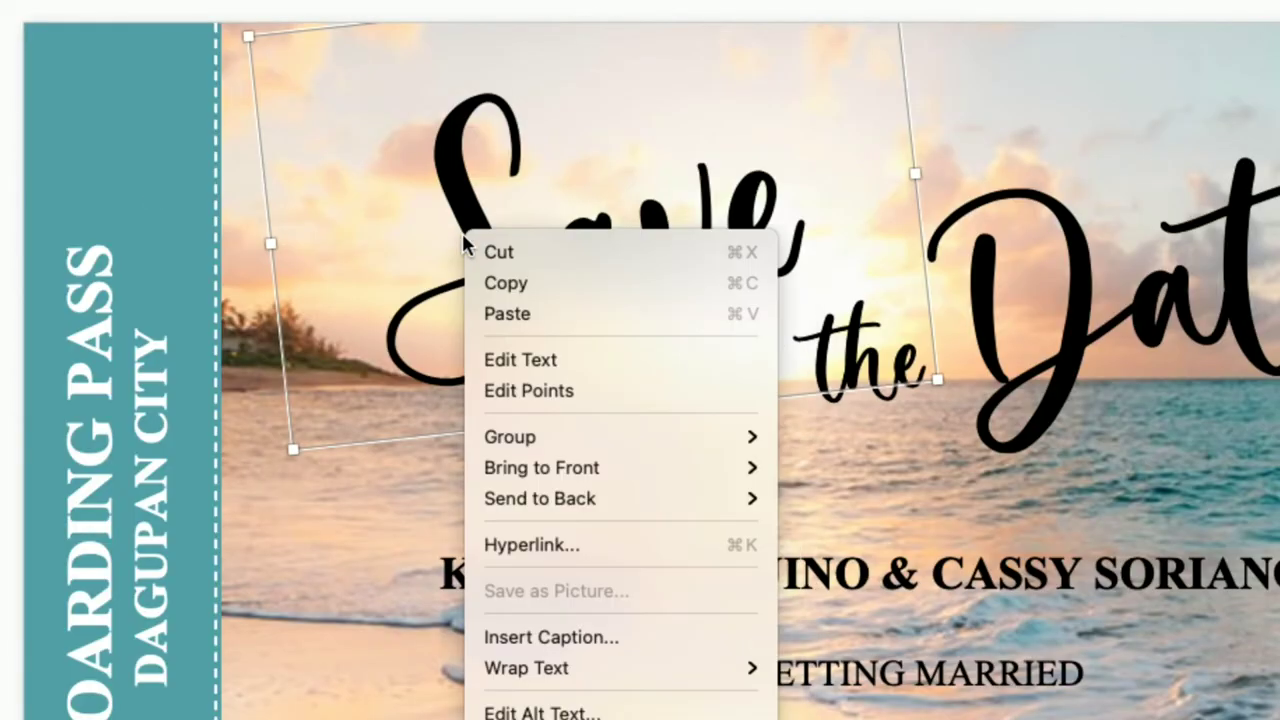
{"action": "left_click", "coordinate": [497, 317]}
- Move the title copy into the right stub, rotate it upright, and select its text
{"action": "left_click_drag", "start_coordinate": [310, 285], "coordinate": [940, 415]}
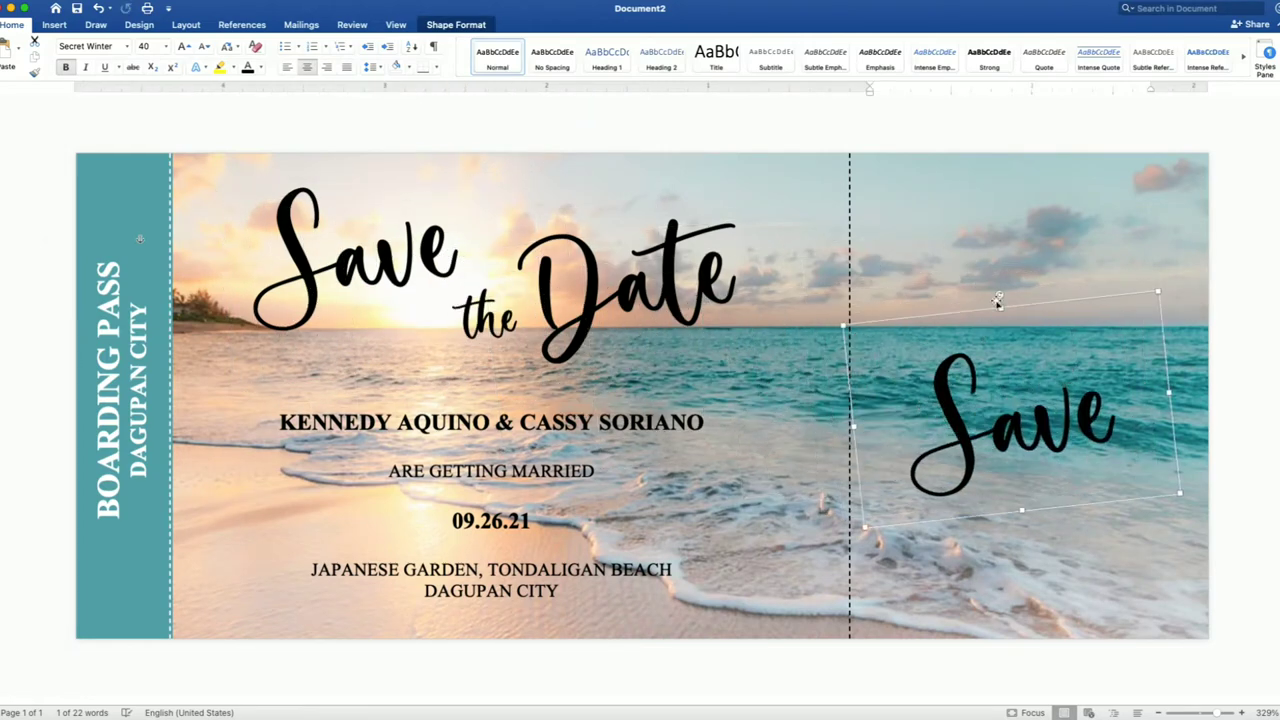
{"action": "left_click_drag", "start_coordinate": [997, 300], "coordinate": [1022, 292]}
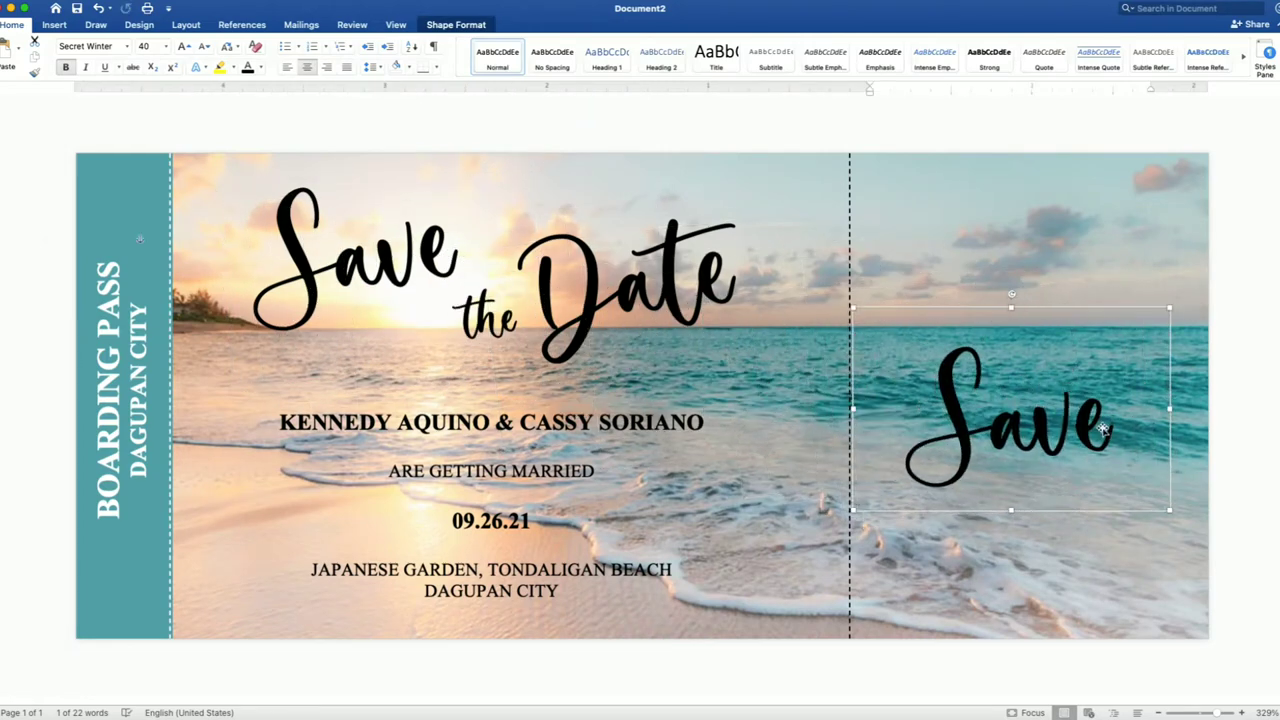
{"action": "left_click_drag", "start_coordinate": [1110, 430], "coordinate": [906, 427]}
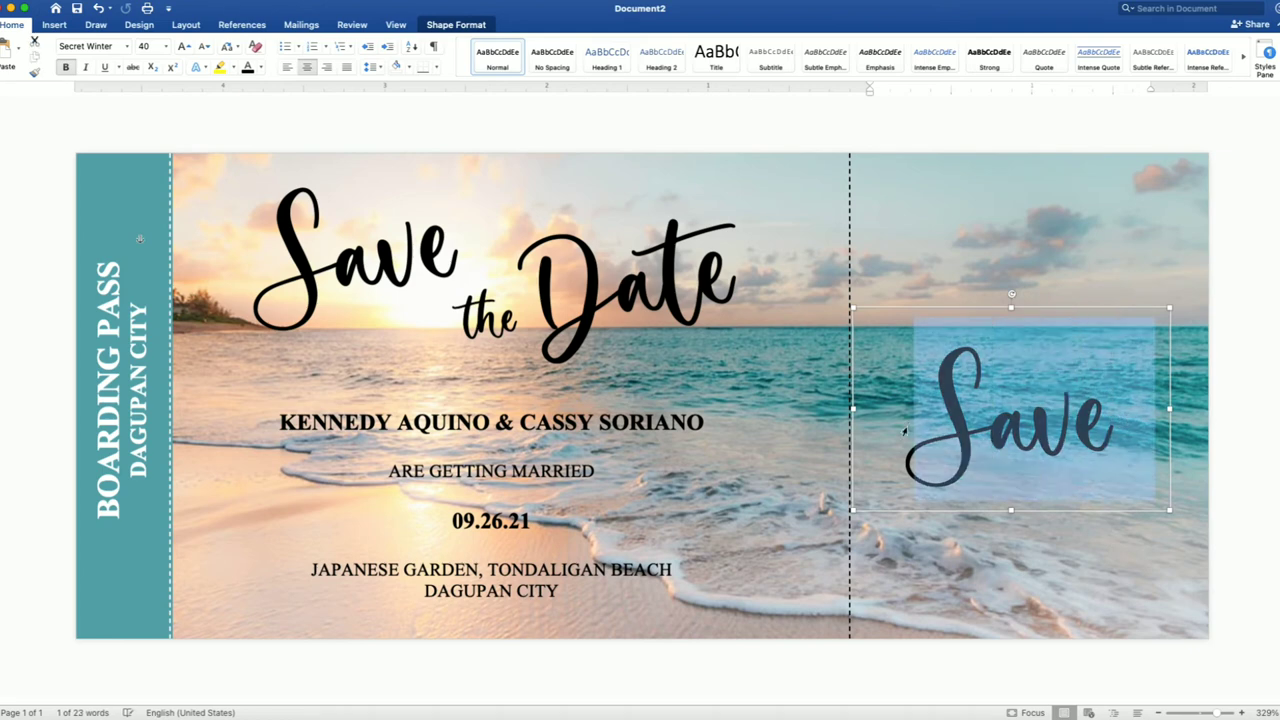
- Type 26 in the stub box and set it in Times New Roman
{"action": "type", "text": "26"}
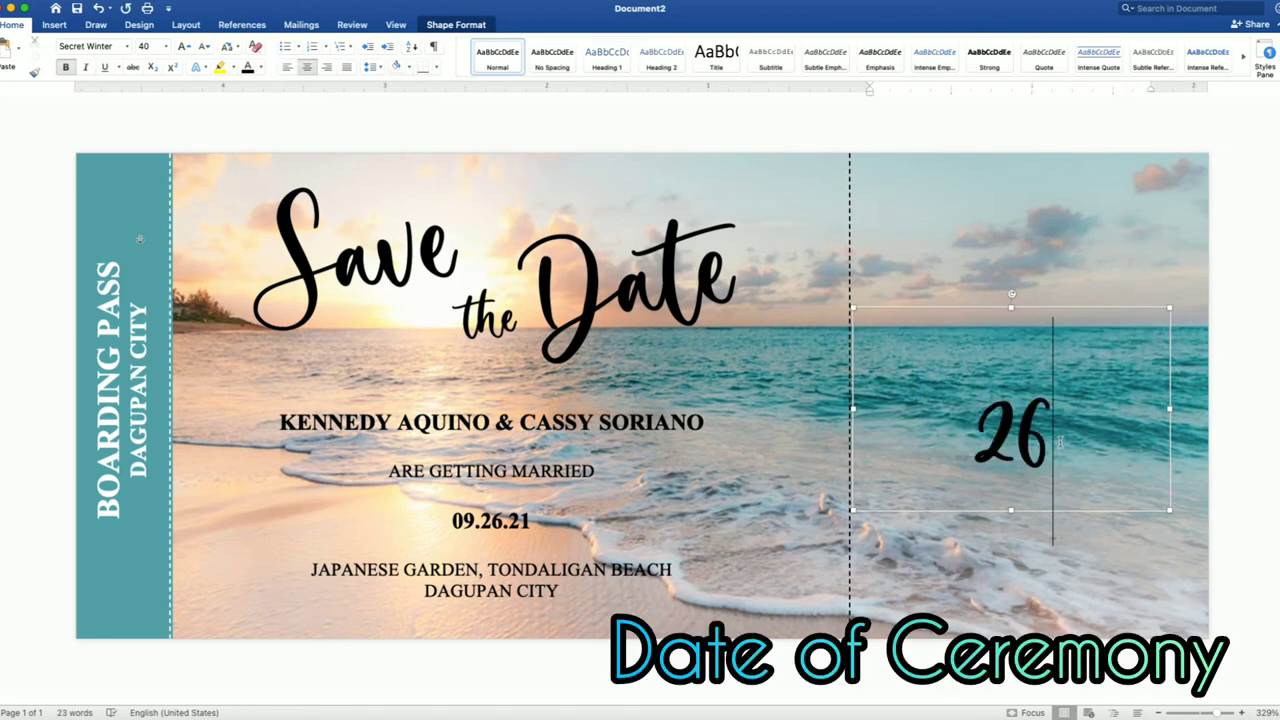
{"action": "left_click_drag", "start_coordinate": [1060, 442], "coordinate": [965, 442]}
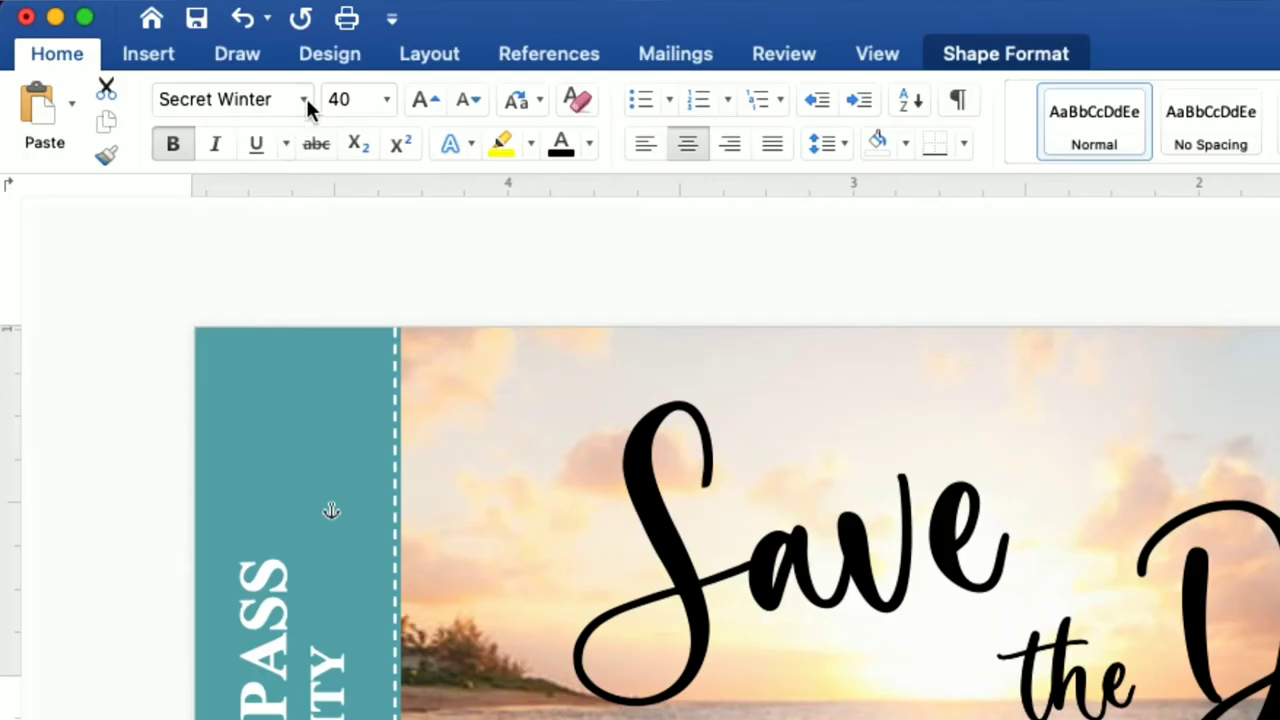
{"action": "left_click", "coordinate": [304, 100]}
{"action": "mouse_move", "coordinate": [281, 424]}
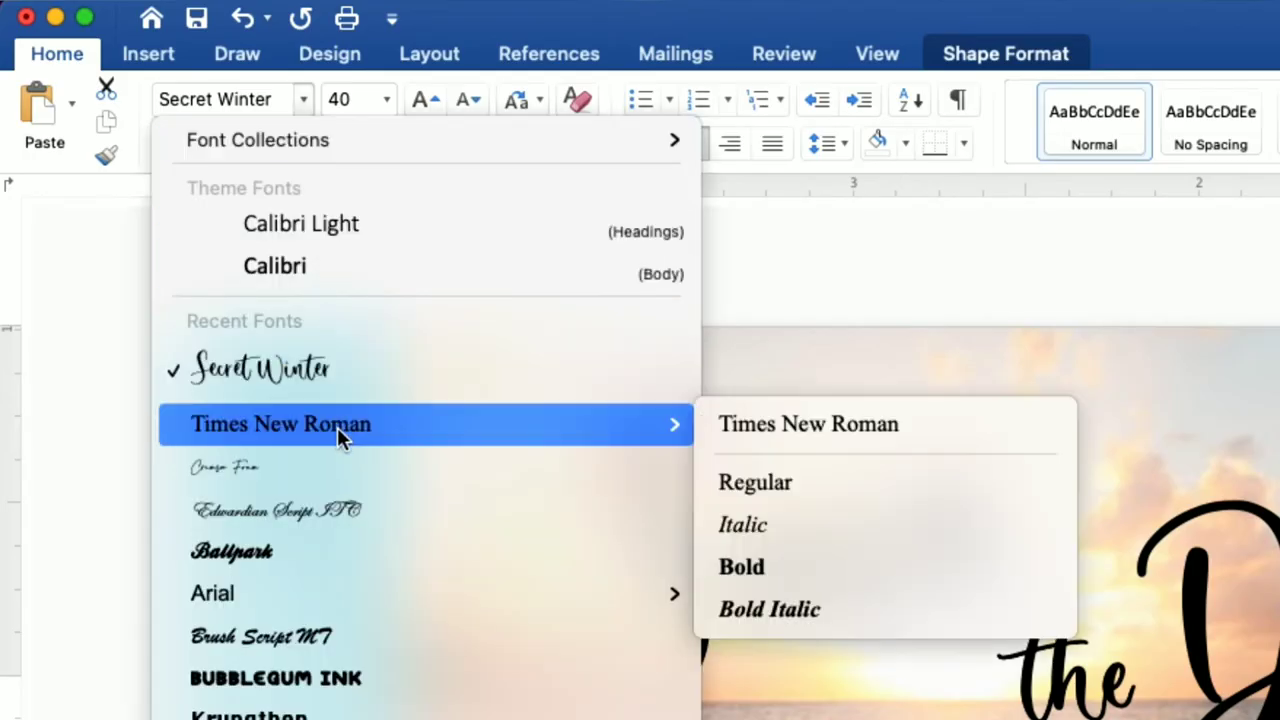
{"action": "left_click", "coordinate": [337, 427]}
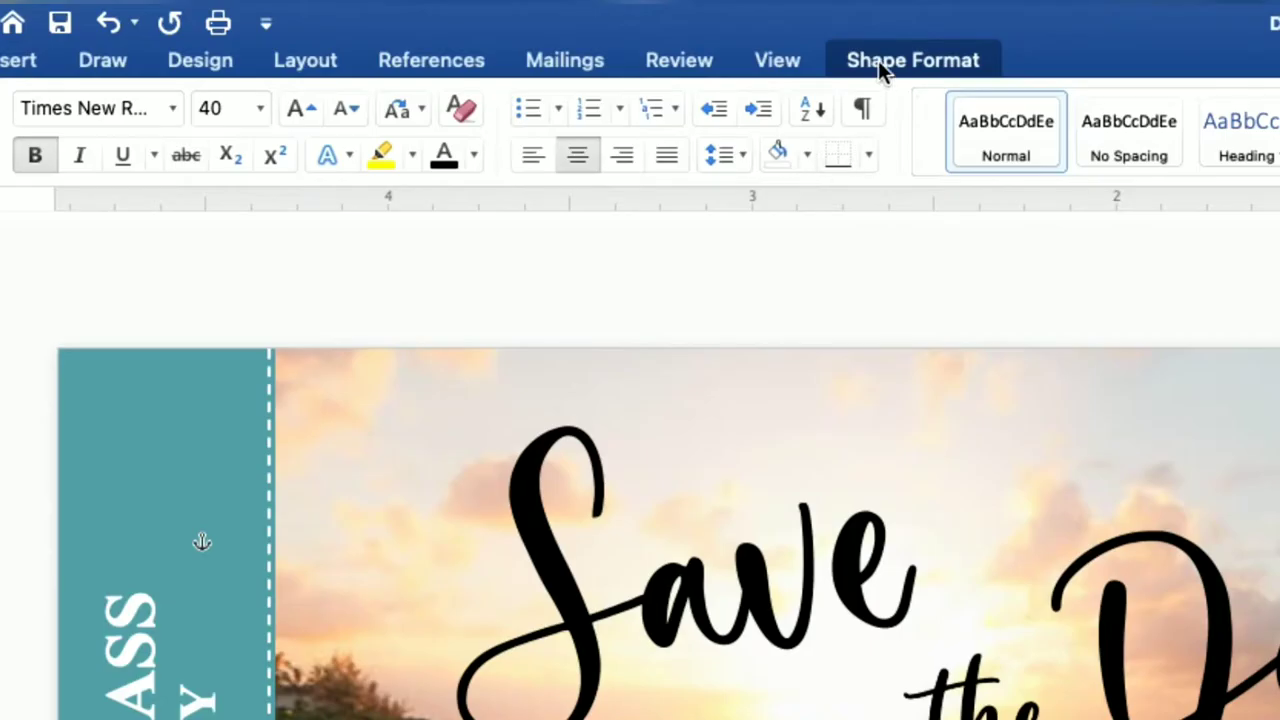
- Outline the 26 box in black and change it to a rounded rectangle
{"action": "left_click", "coordinate": [878, 68]}
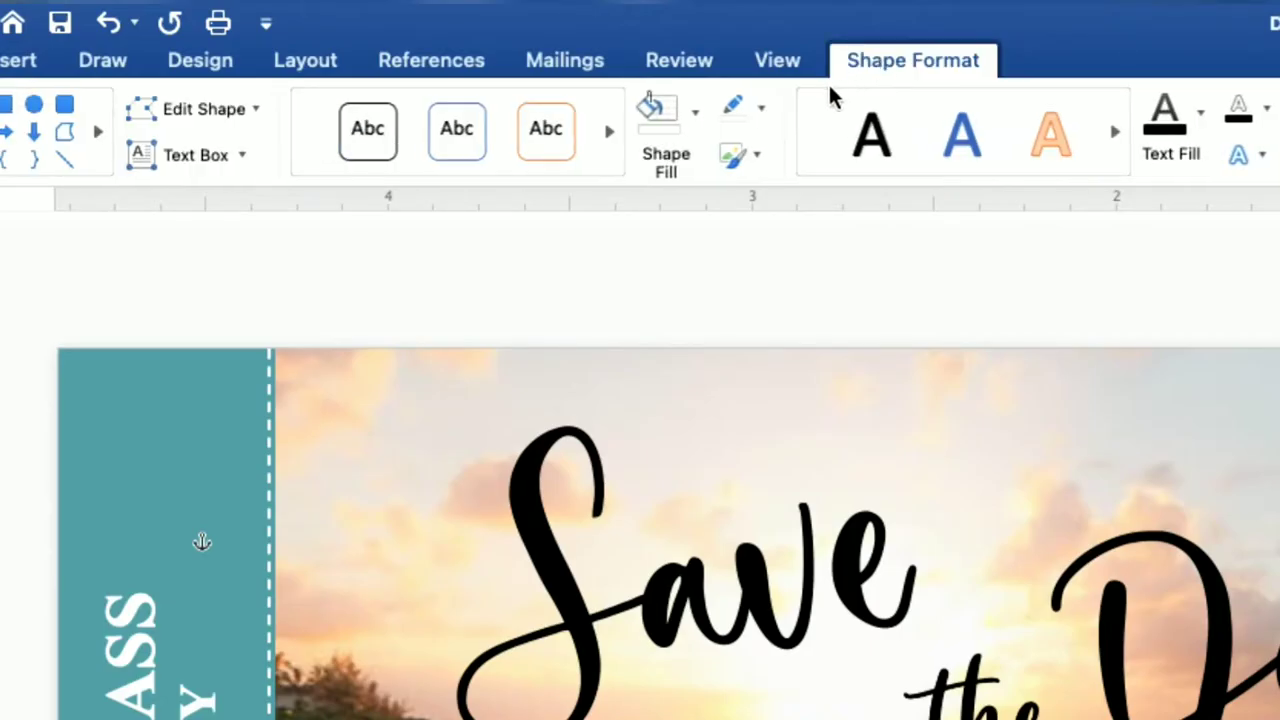
{"action": "left_click", "coordinate": [761, 109]}
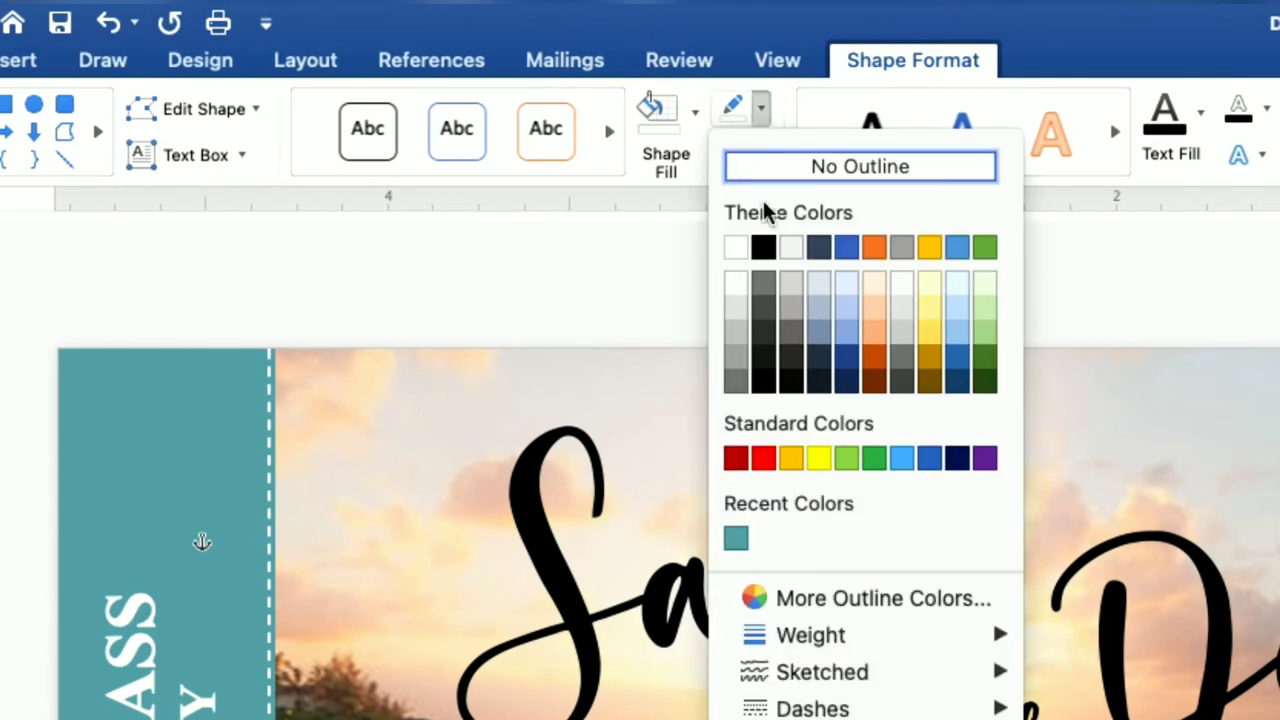
{"action": "left_click", "coordinate": [763, 248]}
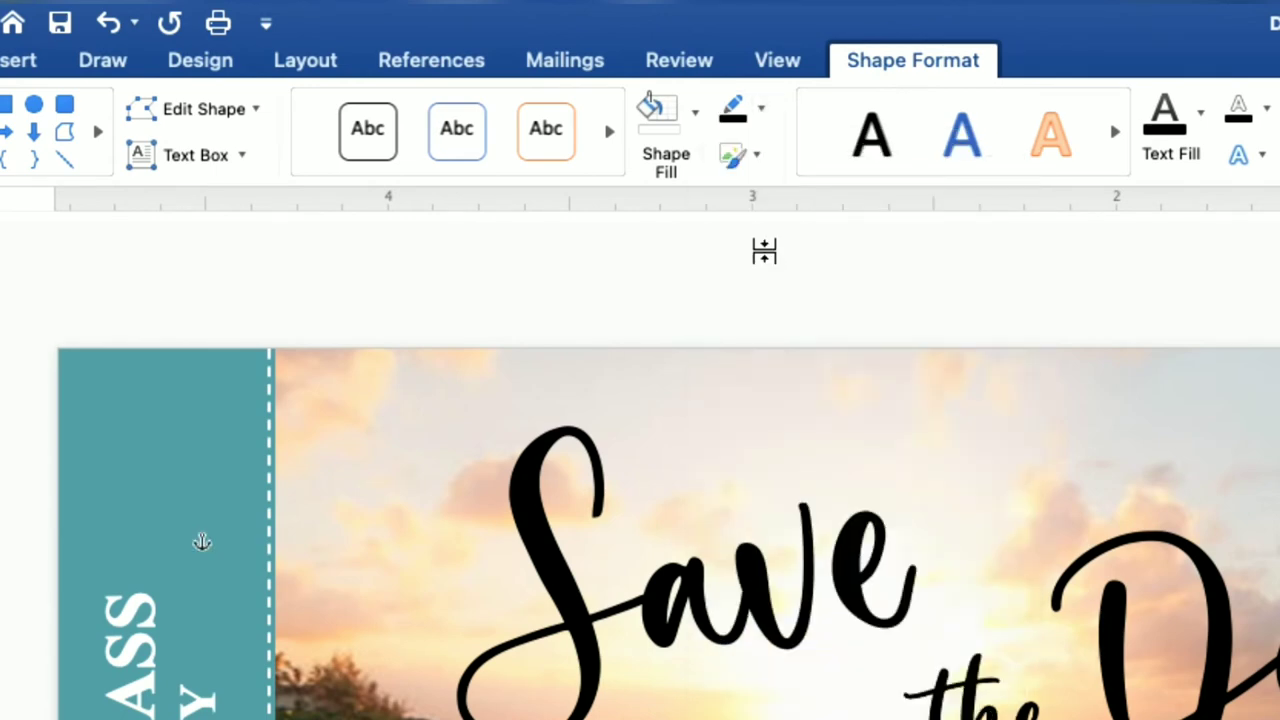
{"action": "left_click", "coordinate": [242, 112]}
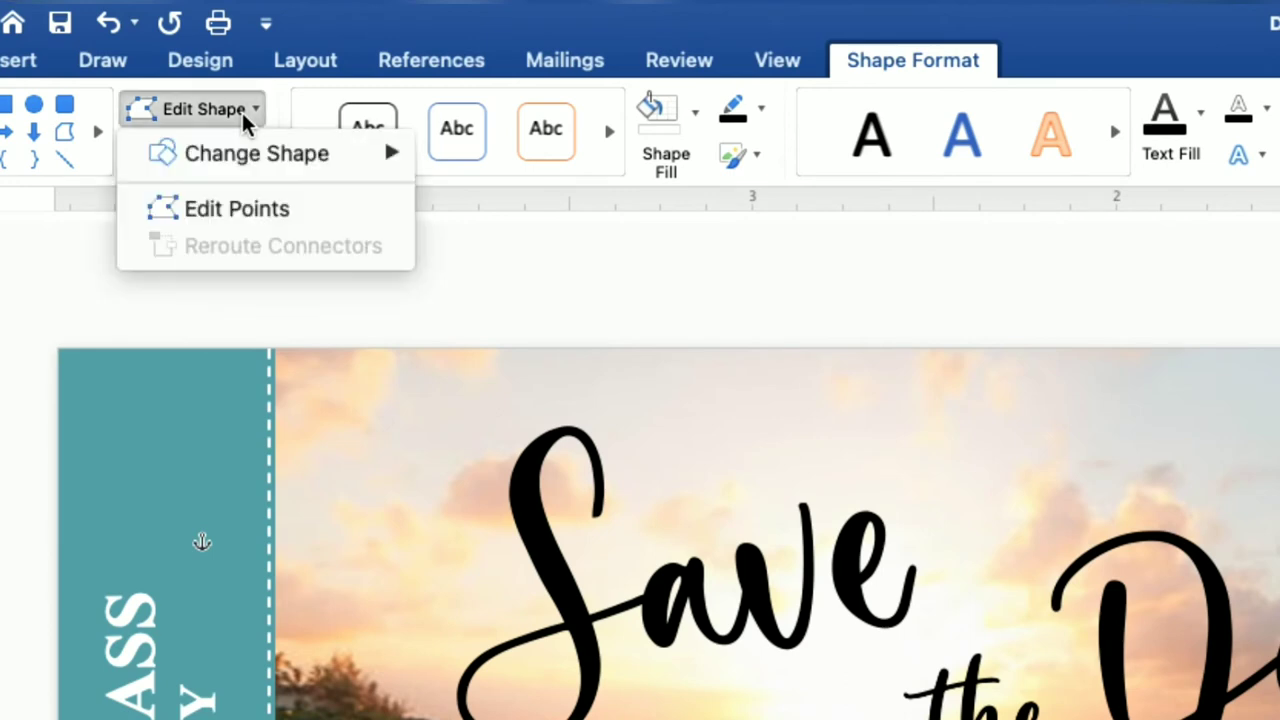
{"action": "mouse_move", "coordinate": [257, 153]}
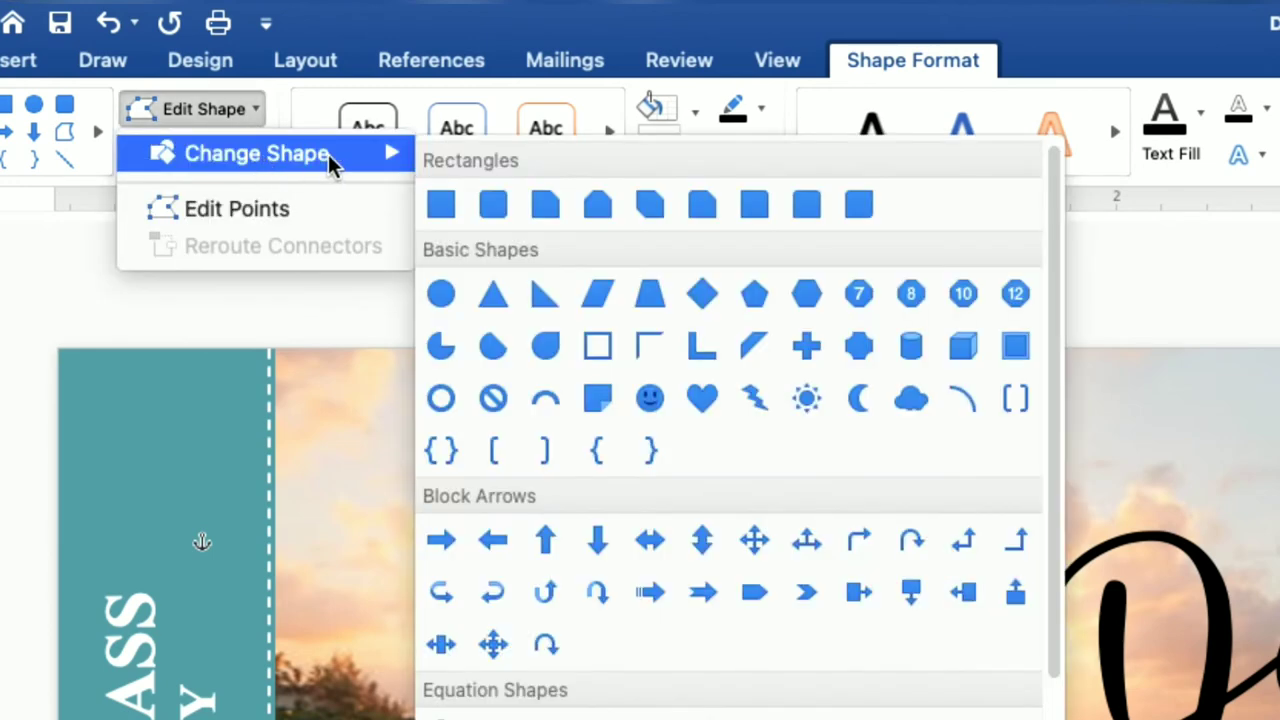
{"action": "left_click", "coordinate": [494, 214]}
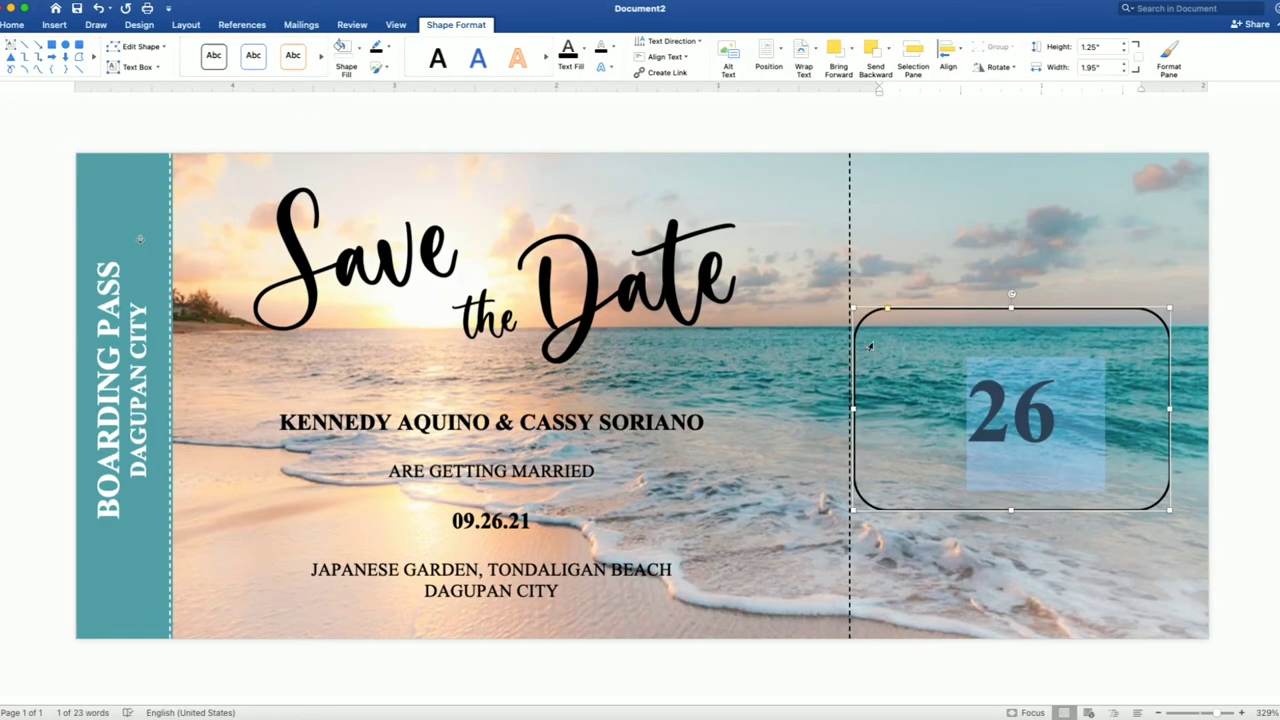
- Round the 26 box's corners further, narrow it to 1.66" wide, and nudge it into place
{"action": "left_click_drag", "start_coordinate": [889, 314], "coordinate": [929, 315]}
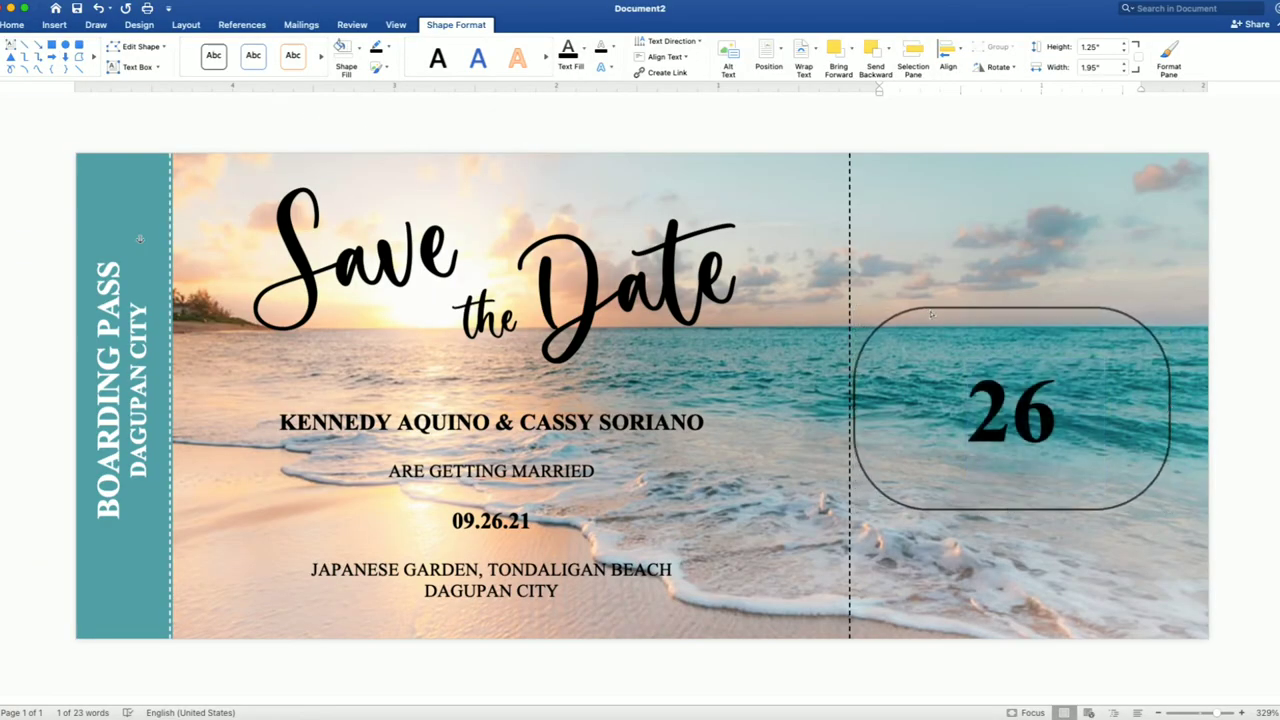
{"action": "left_click_drag", "start_coordinate": [929, 315], "coordinate": [929, 312]}
{"action": "left_click_drag", "start_coordinate": [852, 408], "coordinate": [905, 409]}
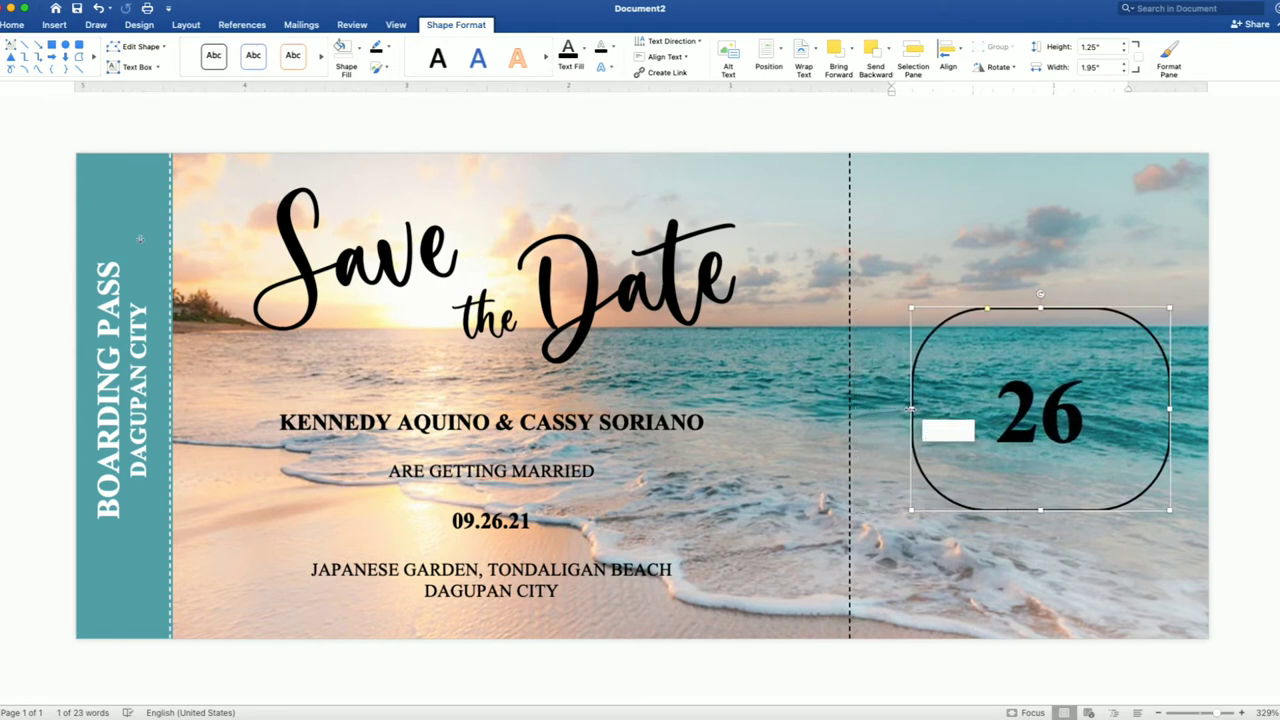
{"action": "left_click_drag", "start_coordinate": [905, 409], "coordinate": [902, 409]}
{"action": "left_click_drag", "start_coordinate": [1035, 413], "coordinate": [1029, 428]}
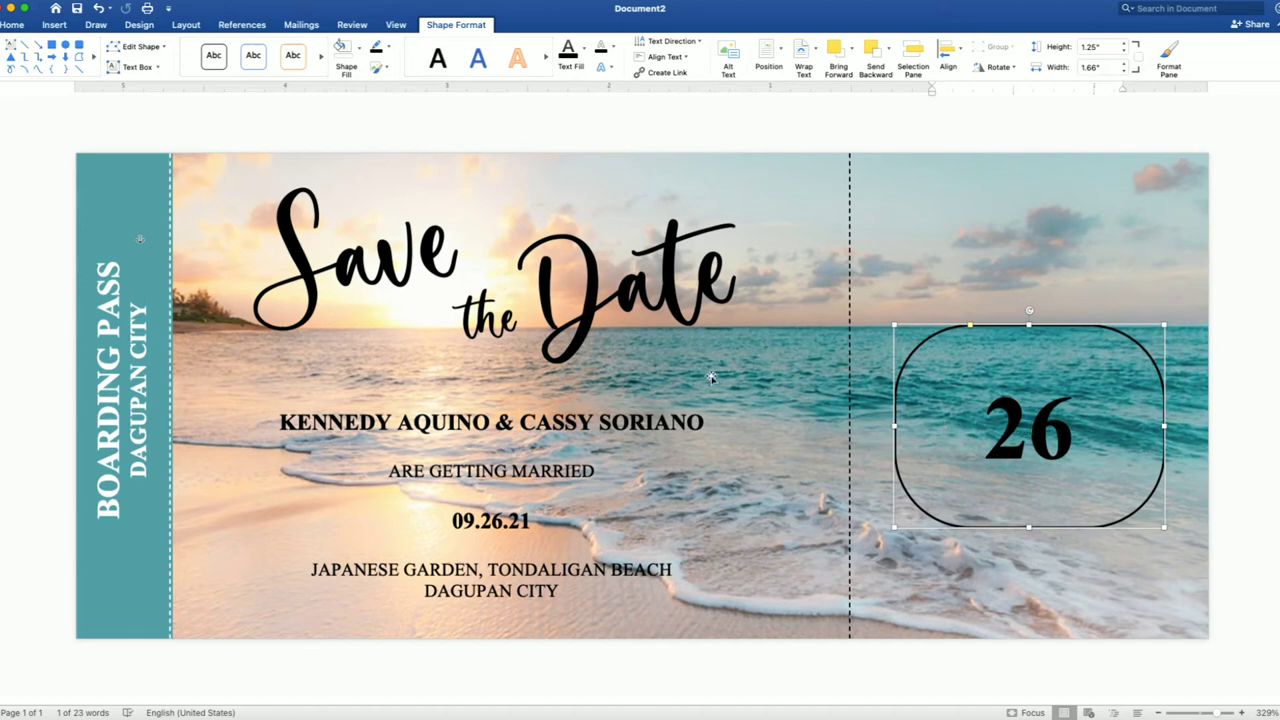
- Copy and paste another duplicate of the Save the Date text box
{"action": "left_click", "coordinate": [293, 243]}
{"action": "right_click", "coordinate": [293, 243]}
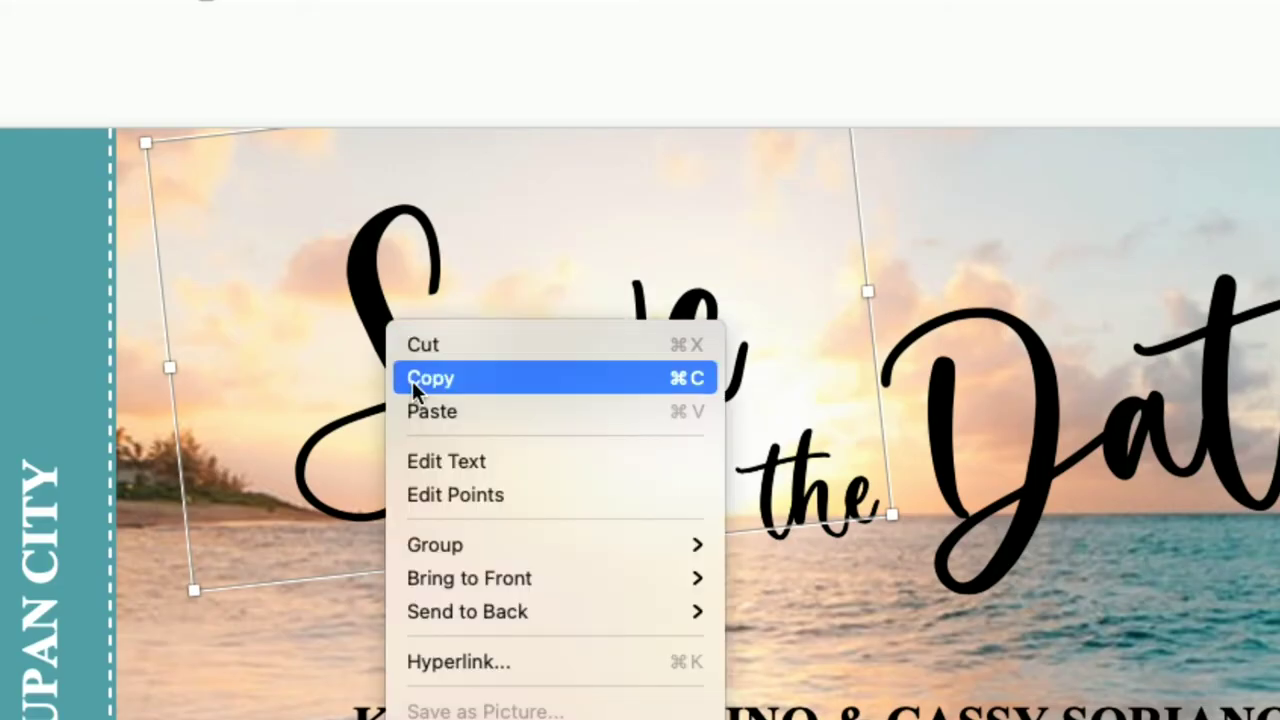
{"action": "left_click", "coordinate": [412, 381]}
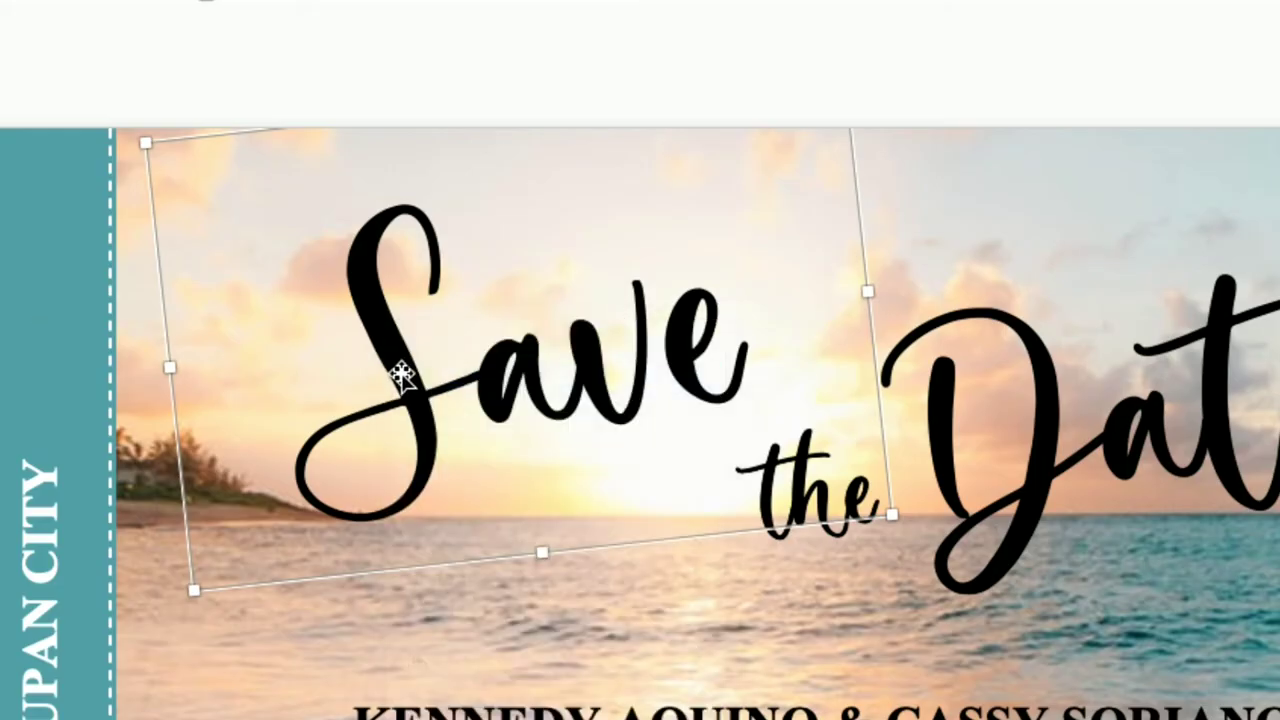
{"action": "right_click", "coordinate": [372, 328]}
{"action": "left_click", "coordinate": [418, 412]}
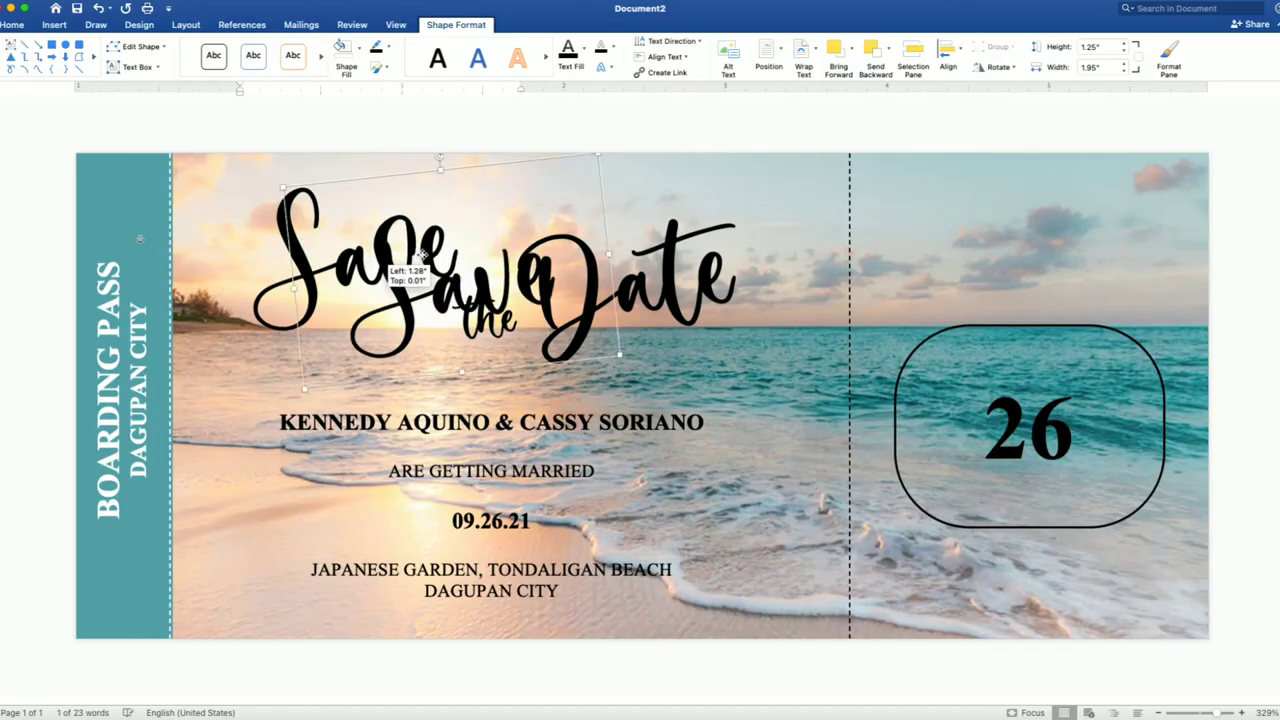
- Place the duplicate level above the 26 box, shrunk to 1.86" by 1.14", with 'Save' selected
{"action": "mouse_move", "coordinate": [382, 256]}
{"action": "left_mouse_down"}
{"action": "mouse_move", "coordinate": [735, 268]}
{"action": "mouse_move", "coordinate": [893, 245]}
{"action": "mouse_move", "coordinate": [898, 267]}
{"action": "left_mouse_up"}
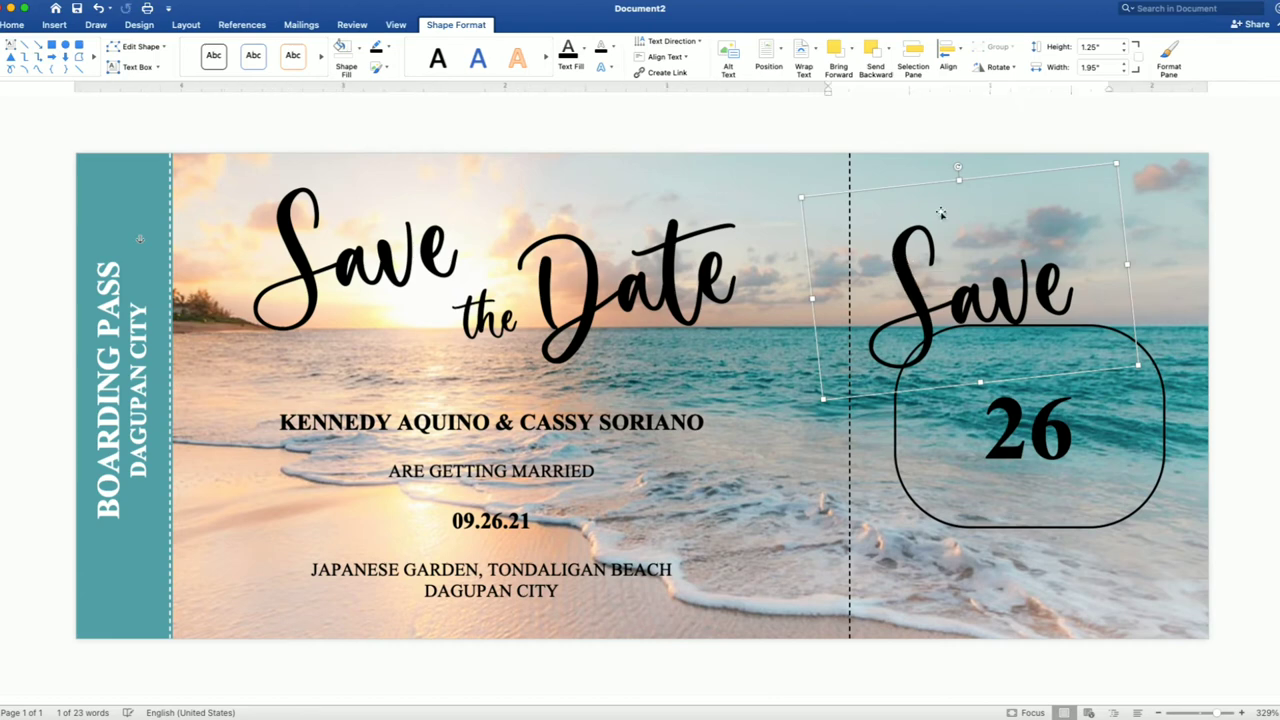
{"action": "left_click_drag", "start_coordinate": [960, 166], "coordinate": [969, 169]}
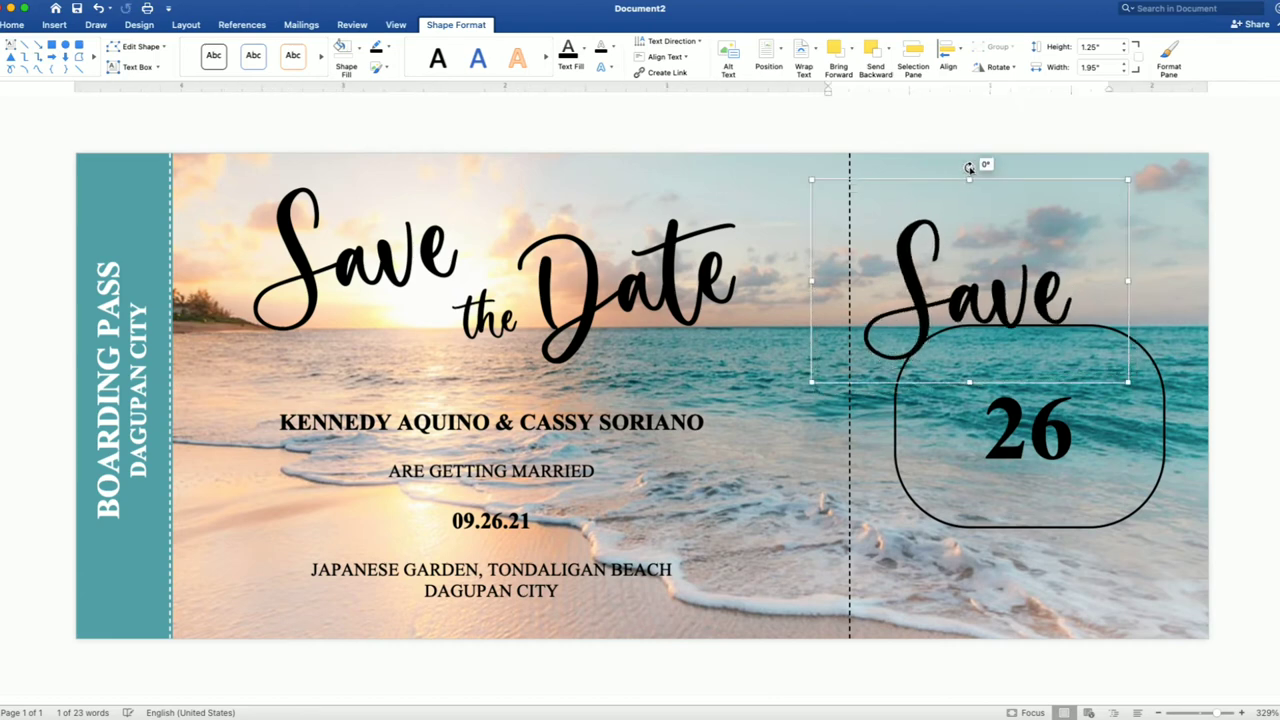
{"action": "left_click_drag", "start_coordinate": [812, 179], "coordinate": [826, 197]}
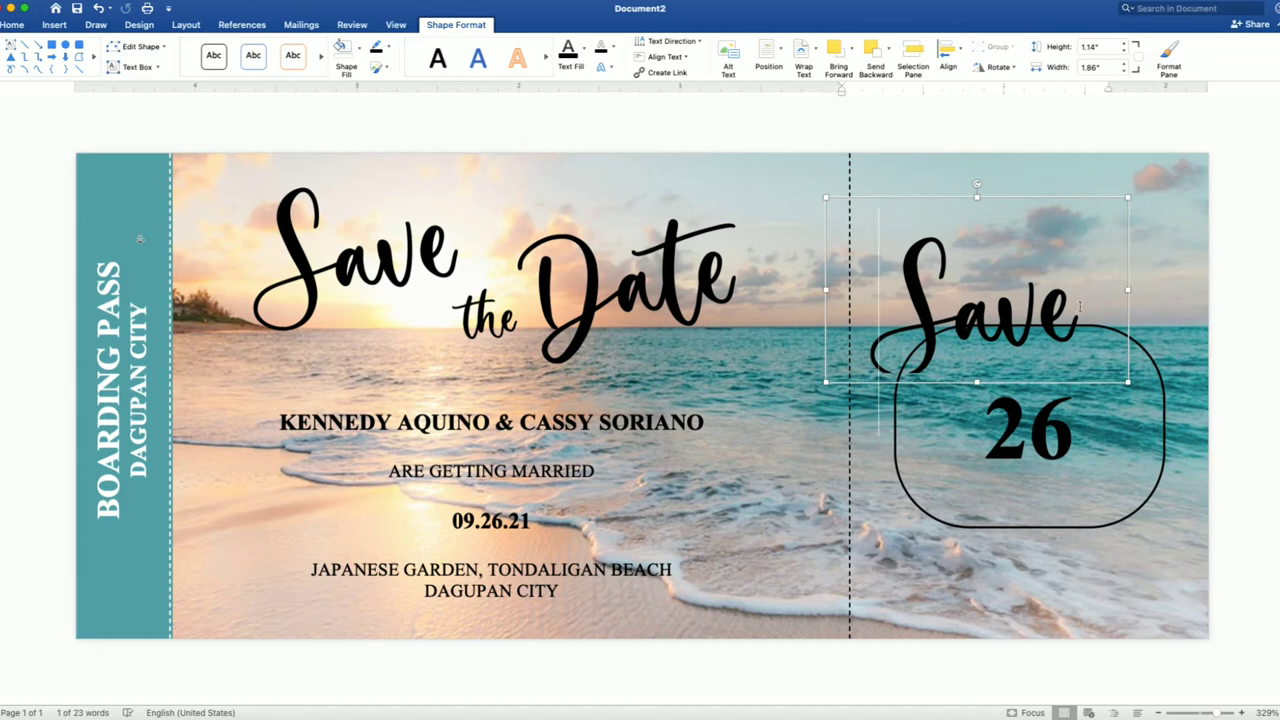
{"action": "left_click_drag", "start_coordinate": [1078, 305], "coordinate": [912, 305]}
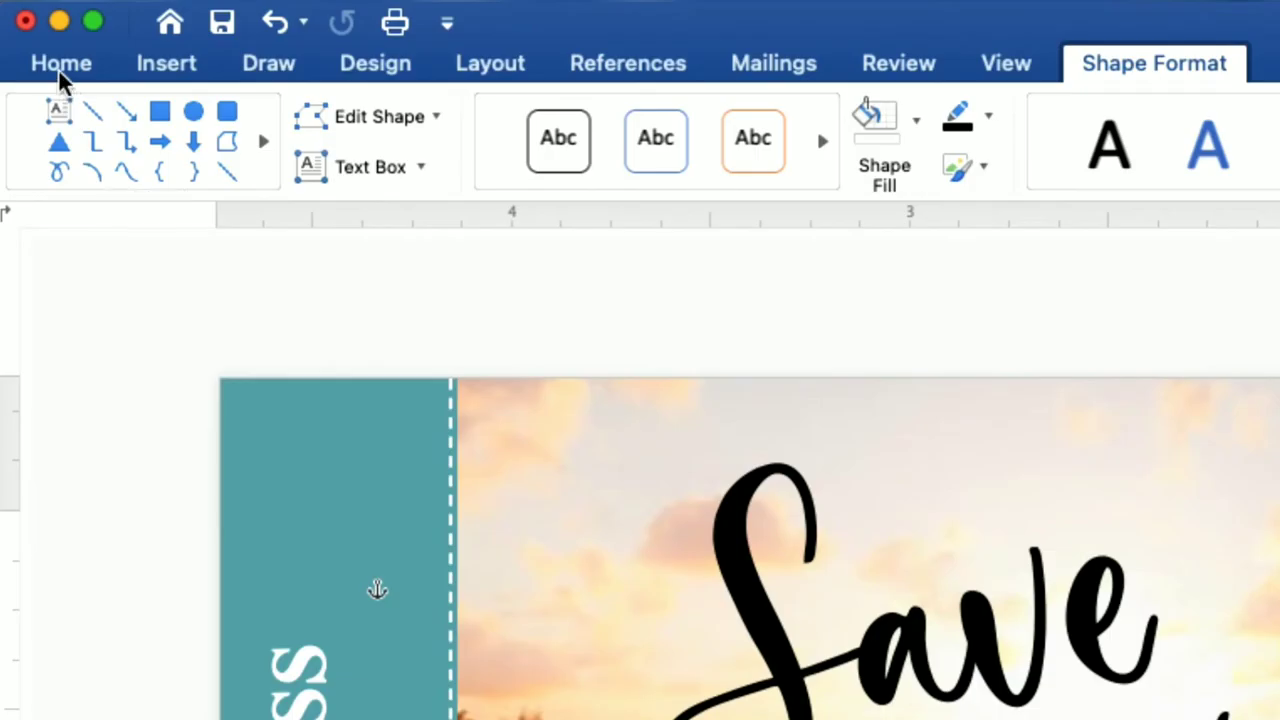
- Retype the copied text as unbolded 10-pt 'September' and shrink its box above the 26
{"action": "left_click", "coordinate": [12, 26]}
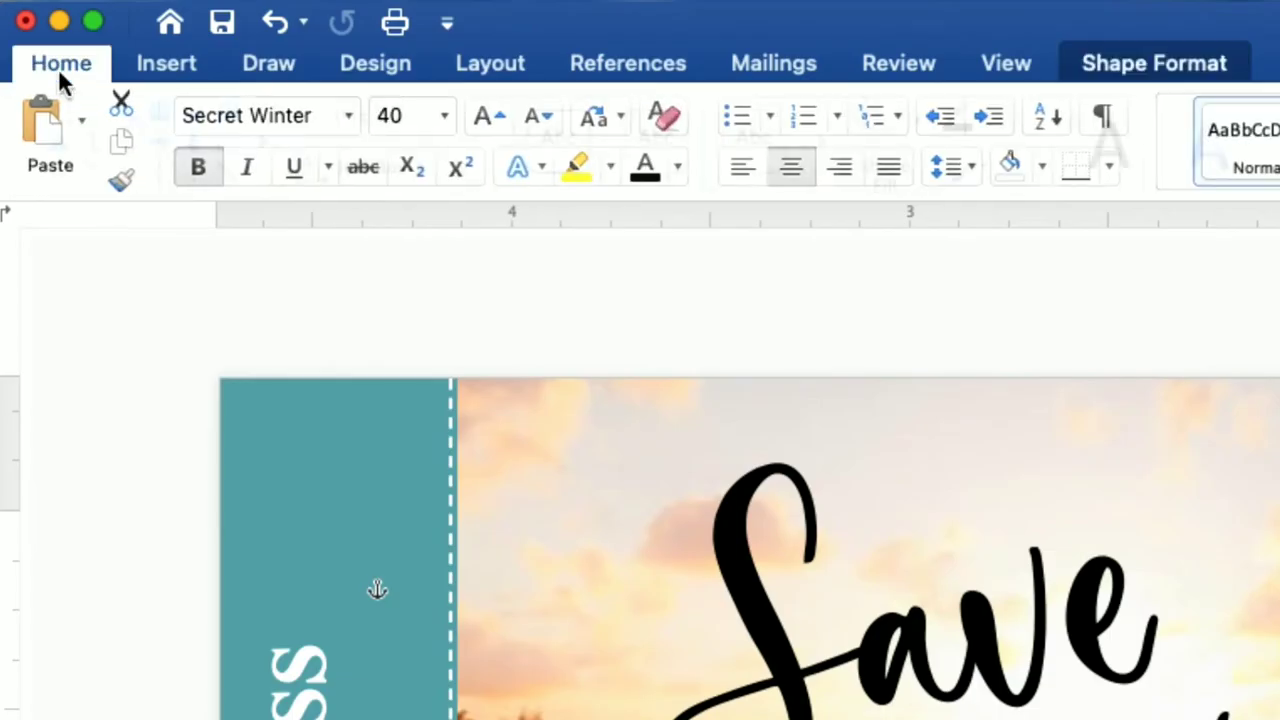
{"action": "left_click", "coordinate": [193, 170]}
{"action": "left_click", "coordinate": [440, 117]}
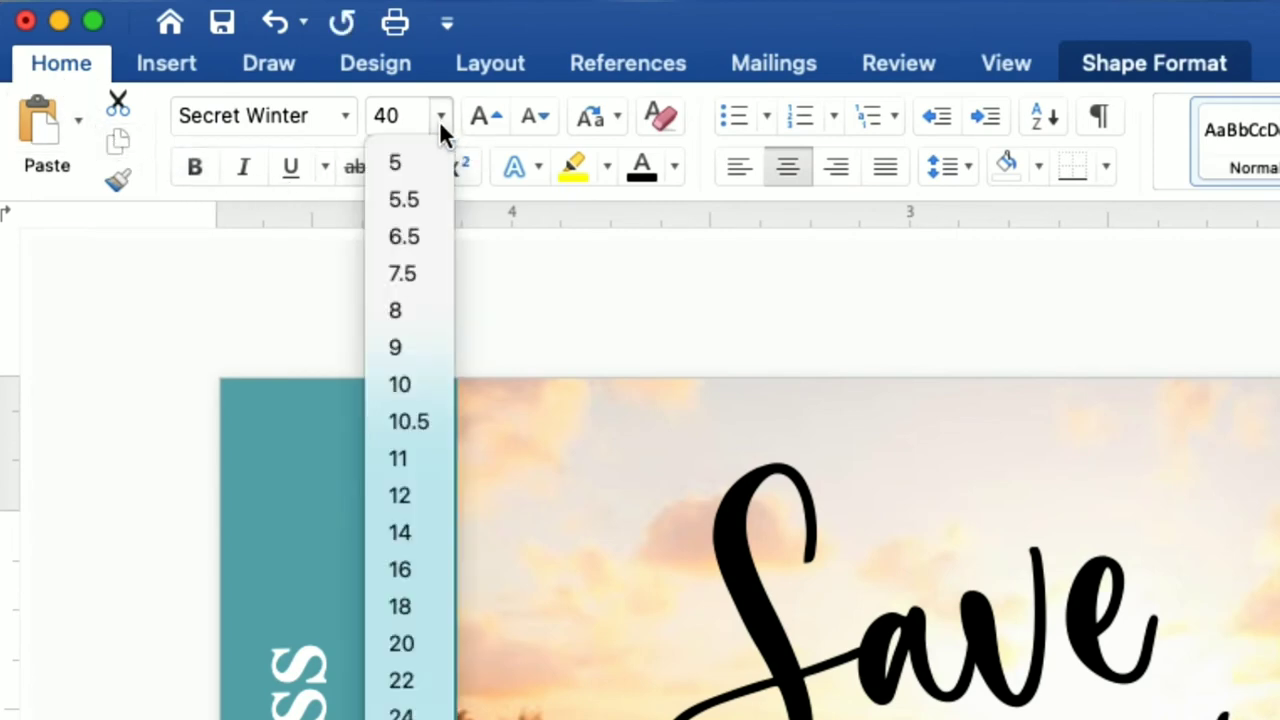
{"action": "left_click", "coordinate": [421, 384]}
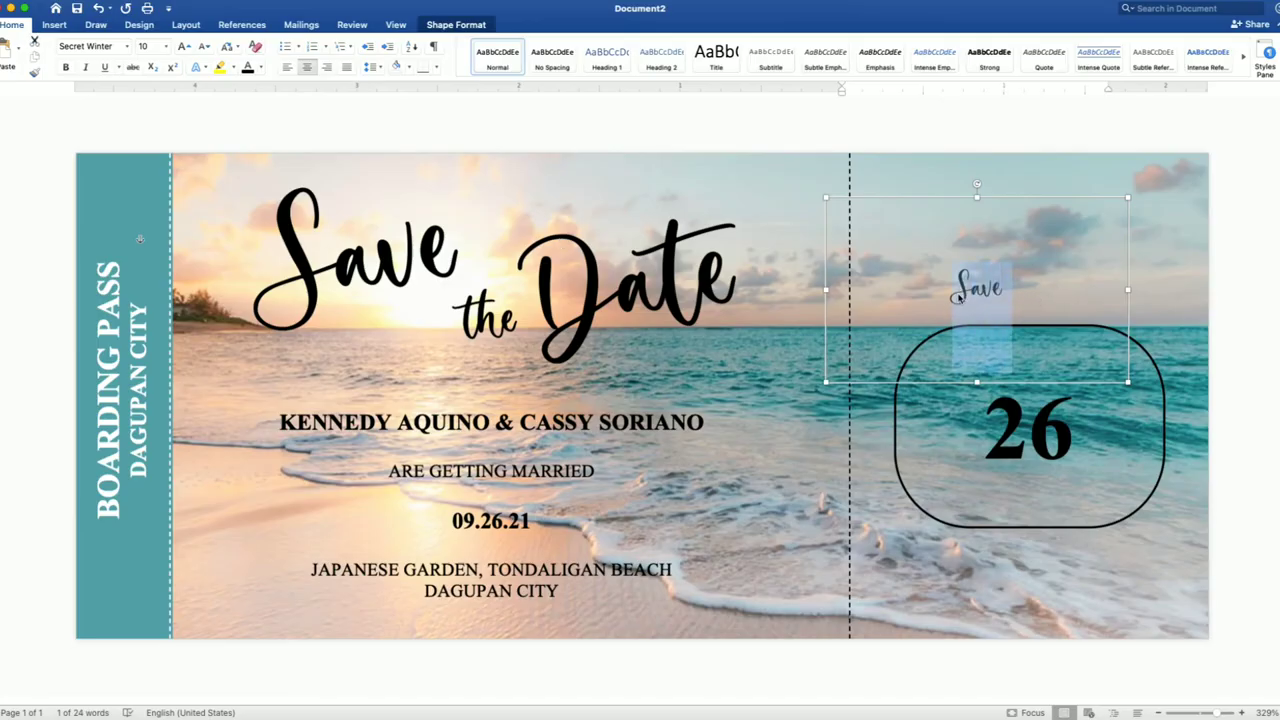
{"action": "type", "text": "Septemb"}
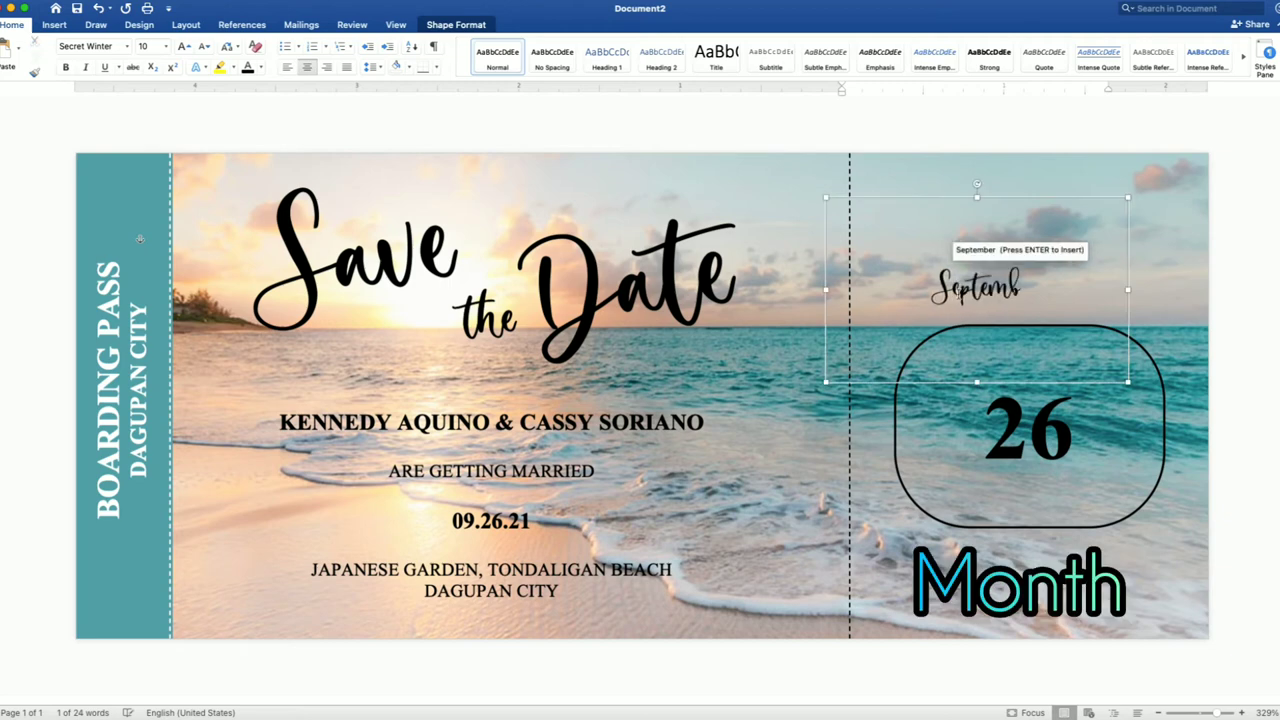
{"action": "type", "text": "er"}
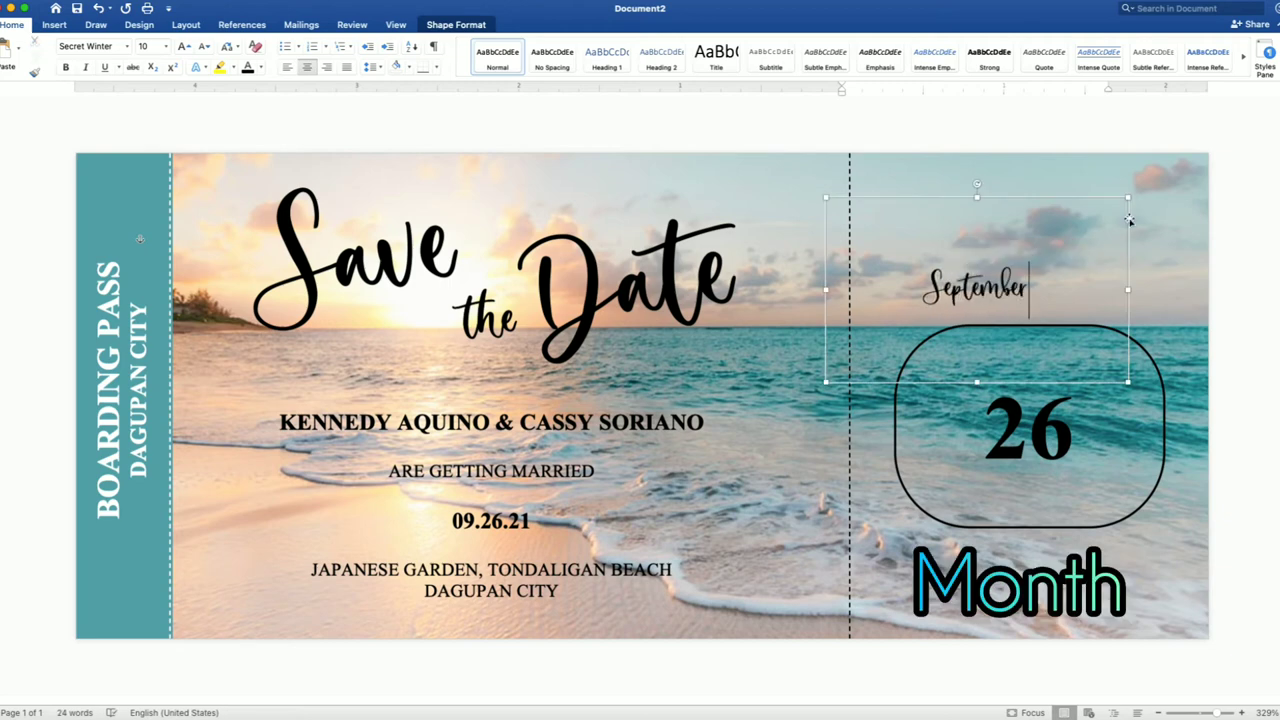
{"action": "mouse_move", "coordinate": [1128, 198]}
{"action": "left_mouse_down"}
{"action": "mouse_move", "coordinate": [1000, 300]}
{"action": "mouse_move", "coordinate": [1061, 287]}
{"action": "left_mouse_up"}
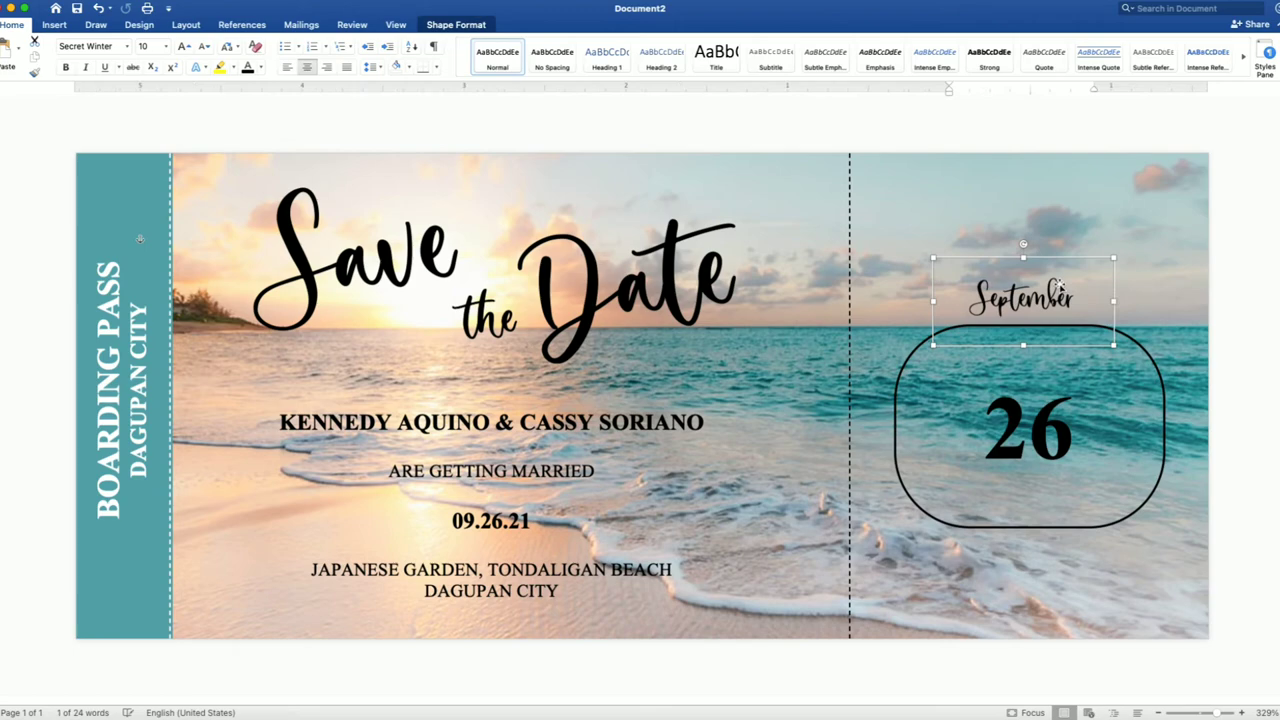
- Duplicate the central names-and-date text box and move the copy up toward the right stub
{"action": "left_click", "coordinate": [538, 479]}
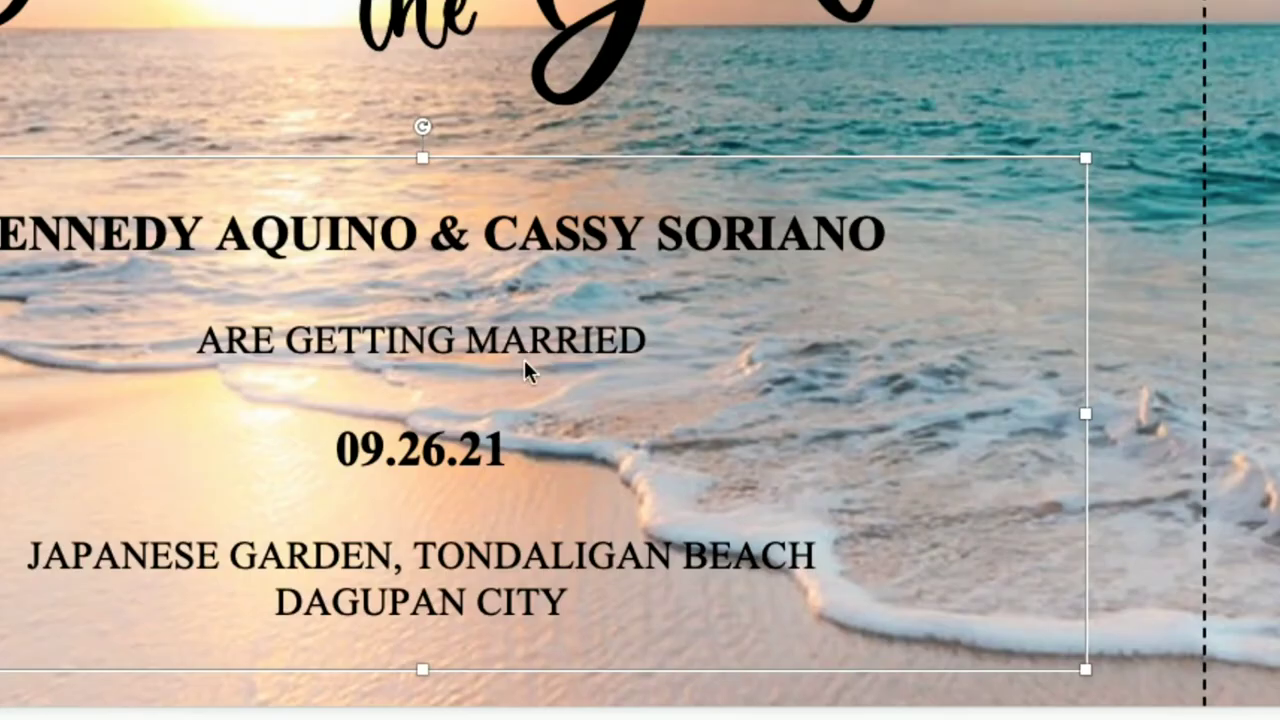
{"action": "right_click", "coordinate": [524, 359]}
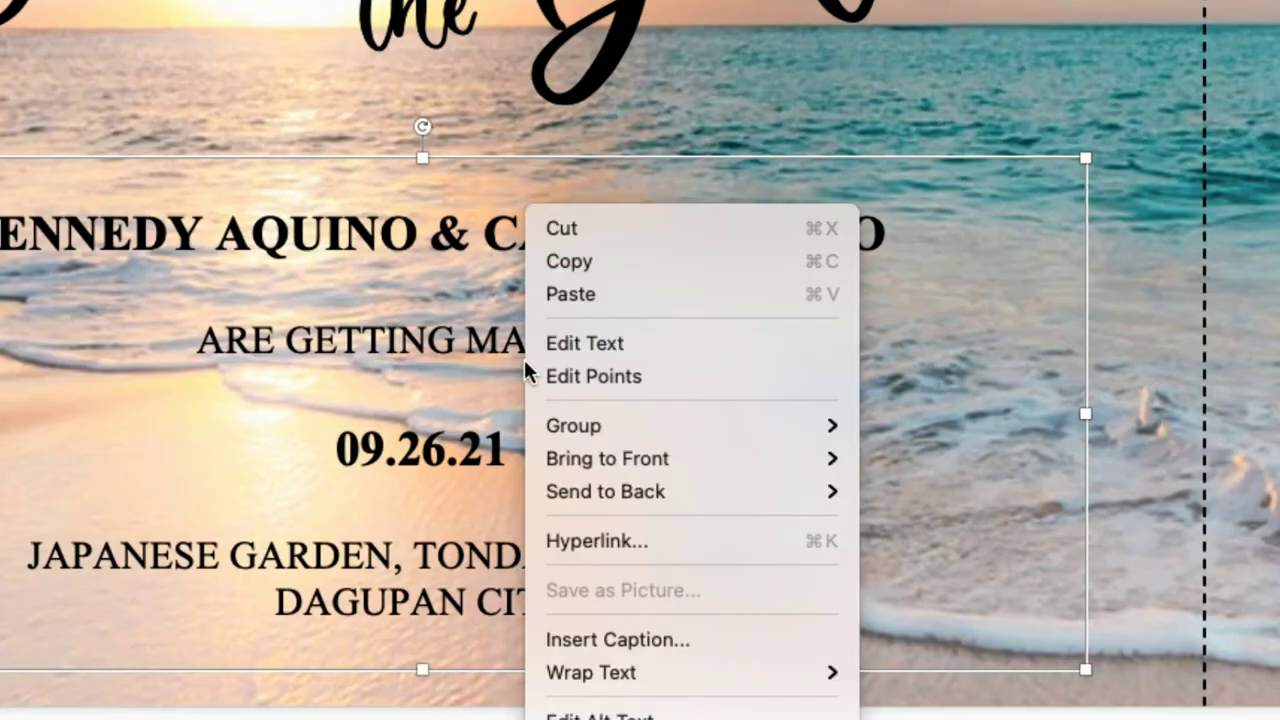
{"action": "left_click", "coordinate": [559, 267]}
{"action": "right_click", "coordinate": [546, 290]}
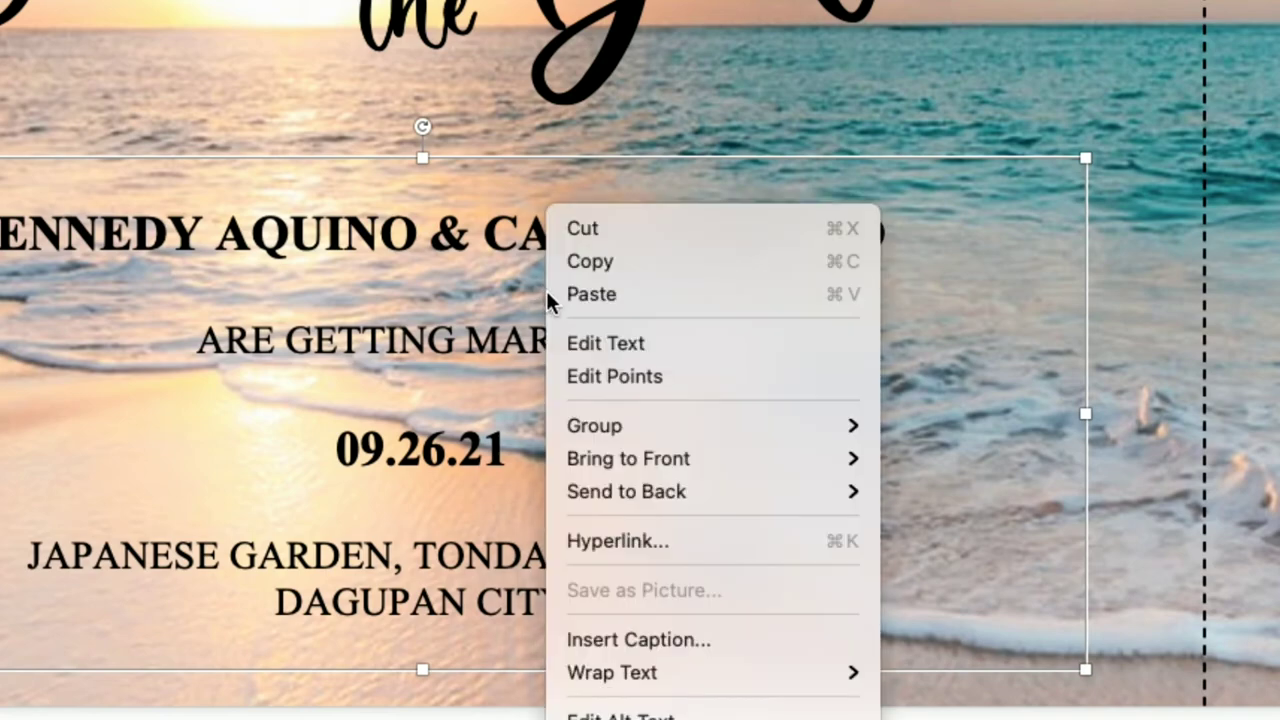
{"action": "left_click", "coordinate": [575, 289]}
{"action": "left_click_drag", "start_coordinate": [472, 310], "coordinate": [814, 291]}
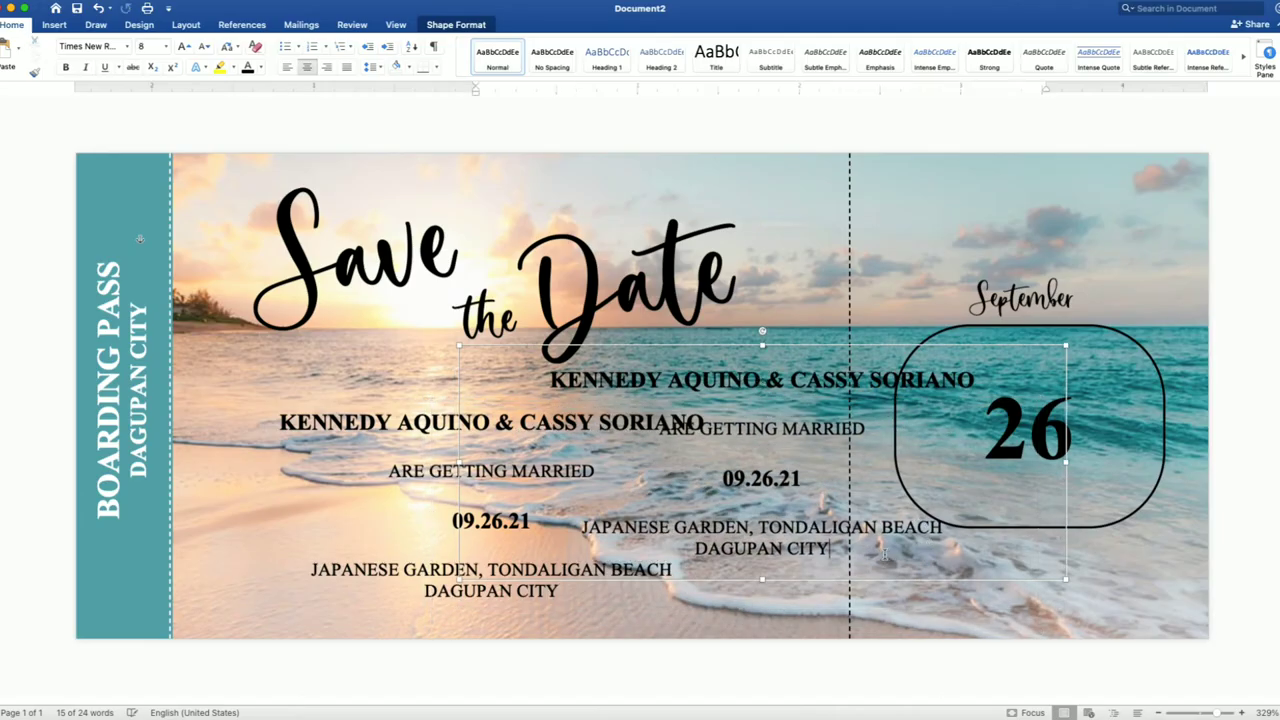
- Delete all the heading, names and date lines from the copied text box
{"action": "left_click_drag", "start_coordinate": [886, 553], "coordinate": [724, 478]}
{"action": "left_click_drag", "start_coordinate": [666, 440], "coordinate": [659, 428]}
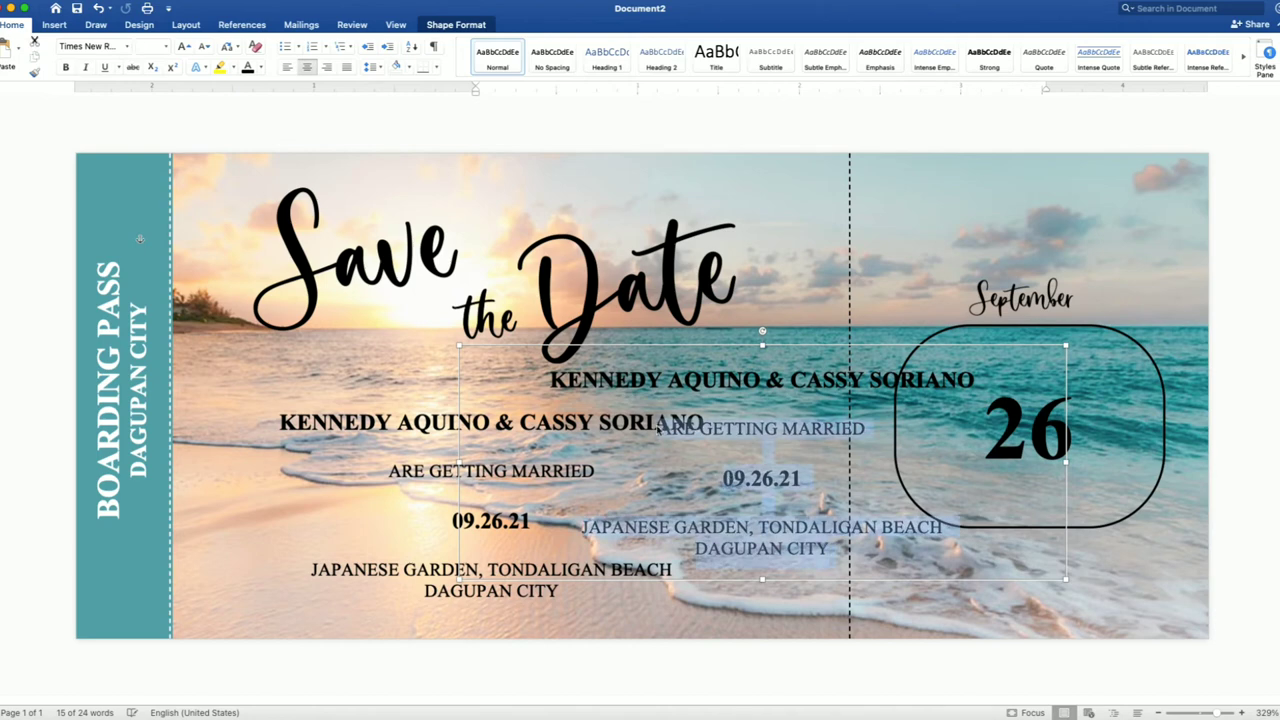
{"action": "key", "text": "BackSpace"}
{"action": "key", "text": "BackSpace"}
{"action": "key", "text": "BackSpace"}
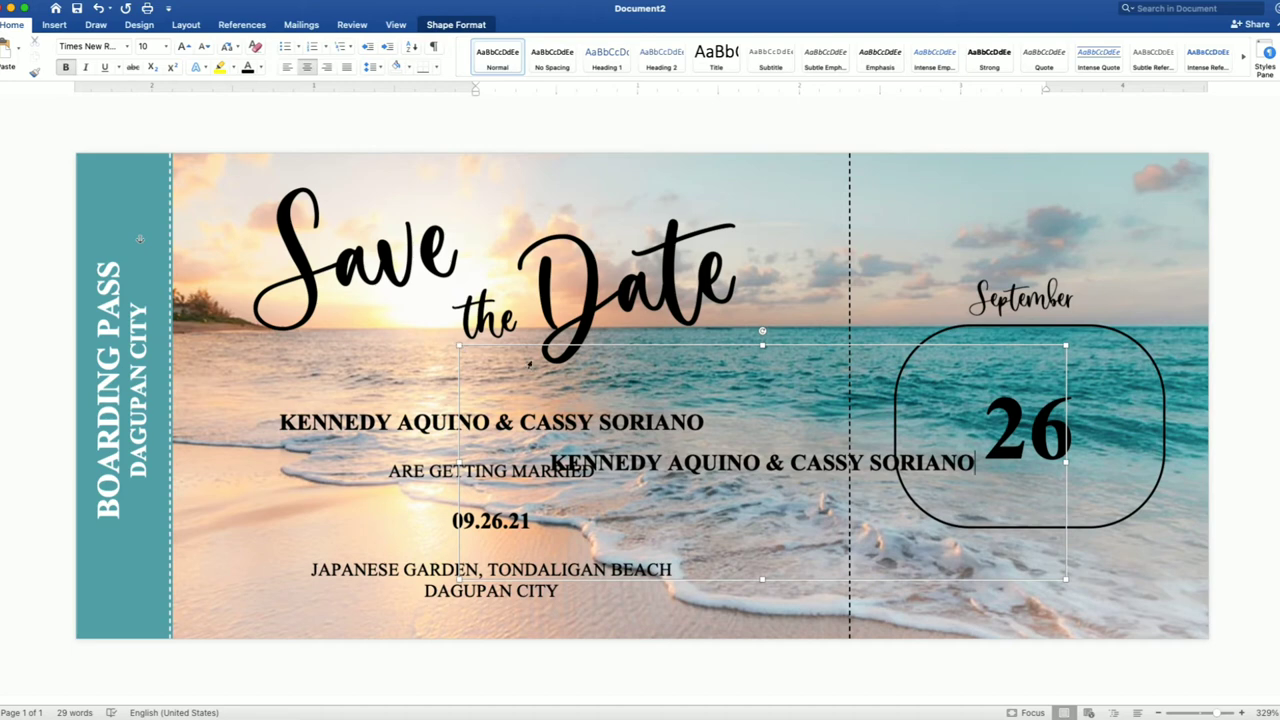
{"action": "key", "text": "BackSpace"}
{"action": "key", "text": "BackSpace"}
{"action": "key", "text": "BackSpace"}
{"action": "key", "text": "BackSpace"}
{"action": "key", "text": "BackSpace"}
{"action": "key", "text": "BackSpace"}
{"action": "key", "text": "BackSpace"}
{"action": "key", "text": "BackSpace"}
{"action": "key", "text": "BackSpace"}
{"action": "key", "text": "BackSpace"}
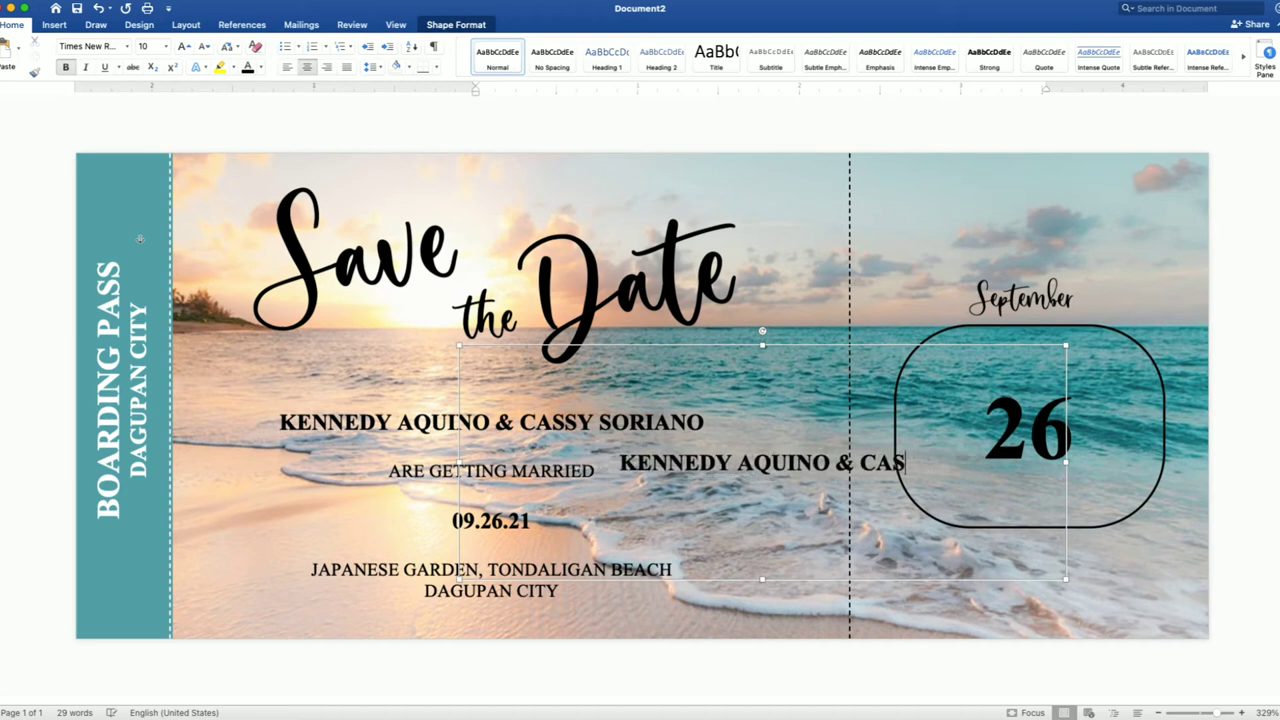
{"action": "key", "text": "BackSpace"}
{"action": "key", "text": "BackSpace"}
{"action": "key", "text": "BackSpace"}
{"action": "key", "text": "BackSpace"}
{"action": "key", "text": "BackSpace"}
{"action": "key", "text": "BackSpace"}
{"action": "key", "text": "BackSpace"}
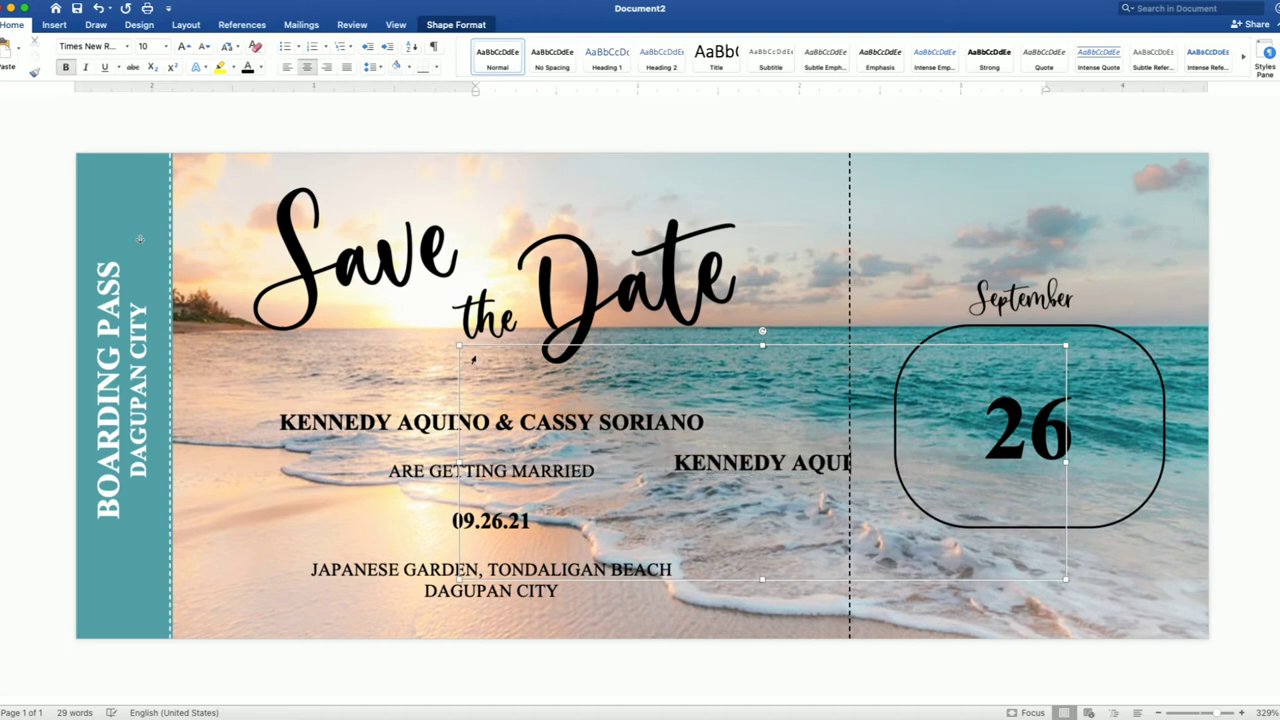
- Type 2021 in the copied box, shrink it and position it beneath the 26 box
{"action": "mouse_move", "coordinate": [456, 345]}
{"action": "left_mouse_down"}
{"action": "mouse_move", "coordinate": [736, 432]}
{"action": "mouse_move", "coordinate": [907, 505]}
{"action": "left_mouse_up"}
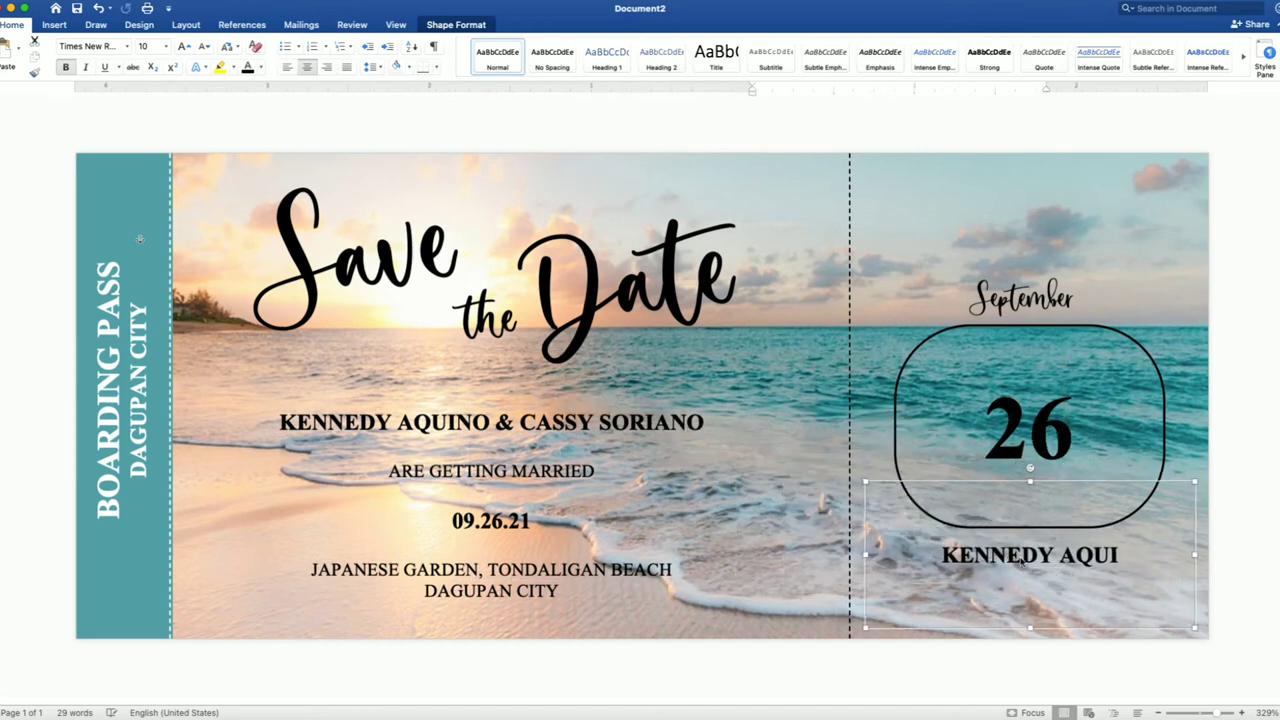
{"action": "key", "text": "super+a"}
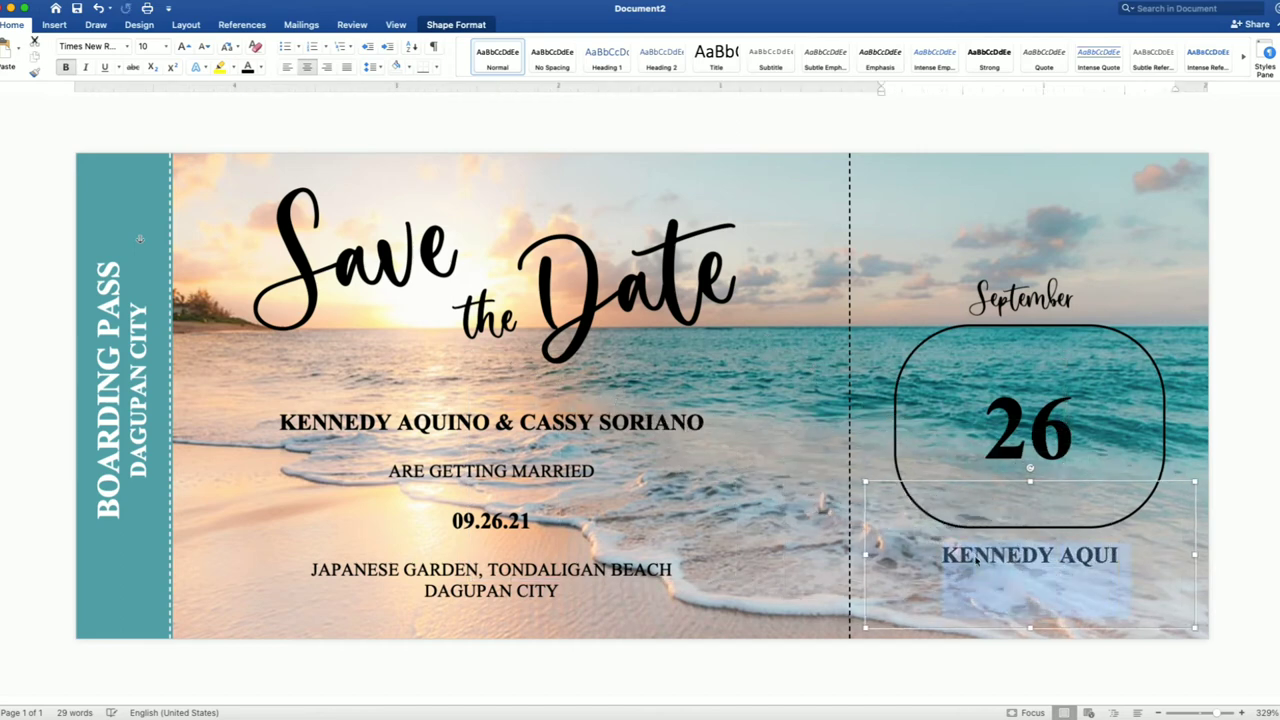
{"action": "type", "text": "2"}
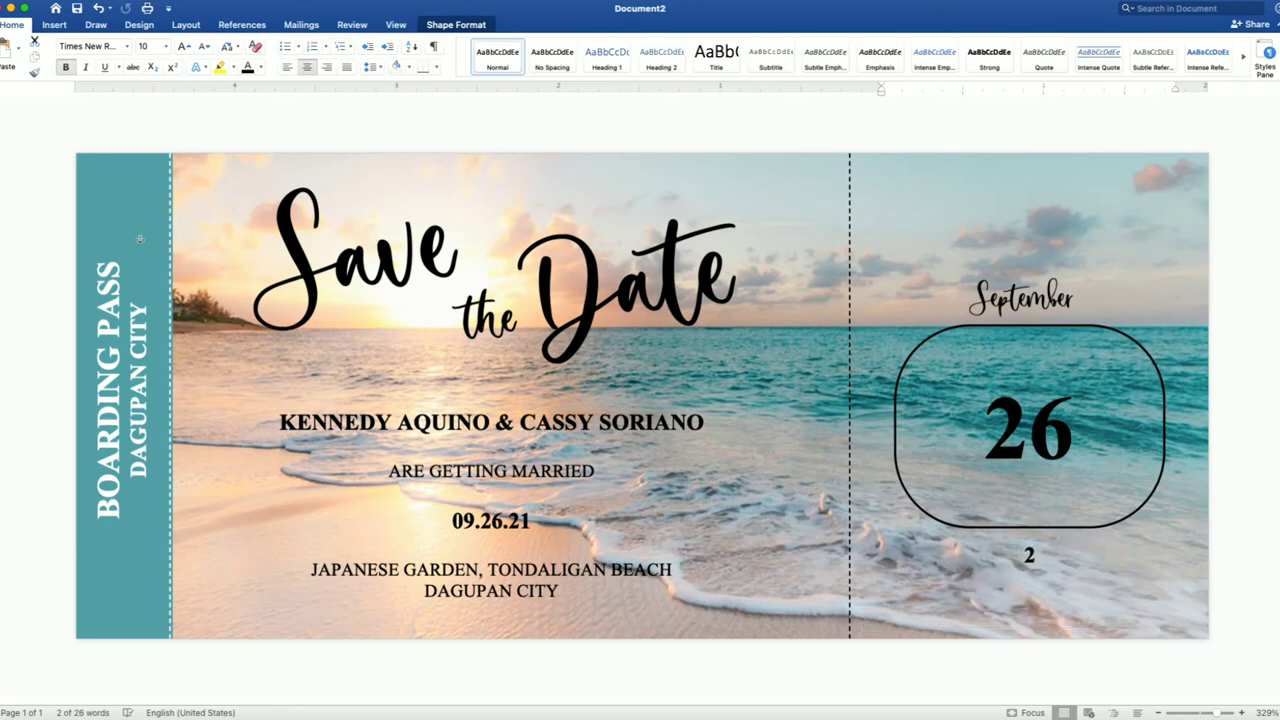
{"action": "type", "text": "02"}
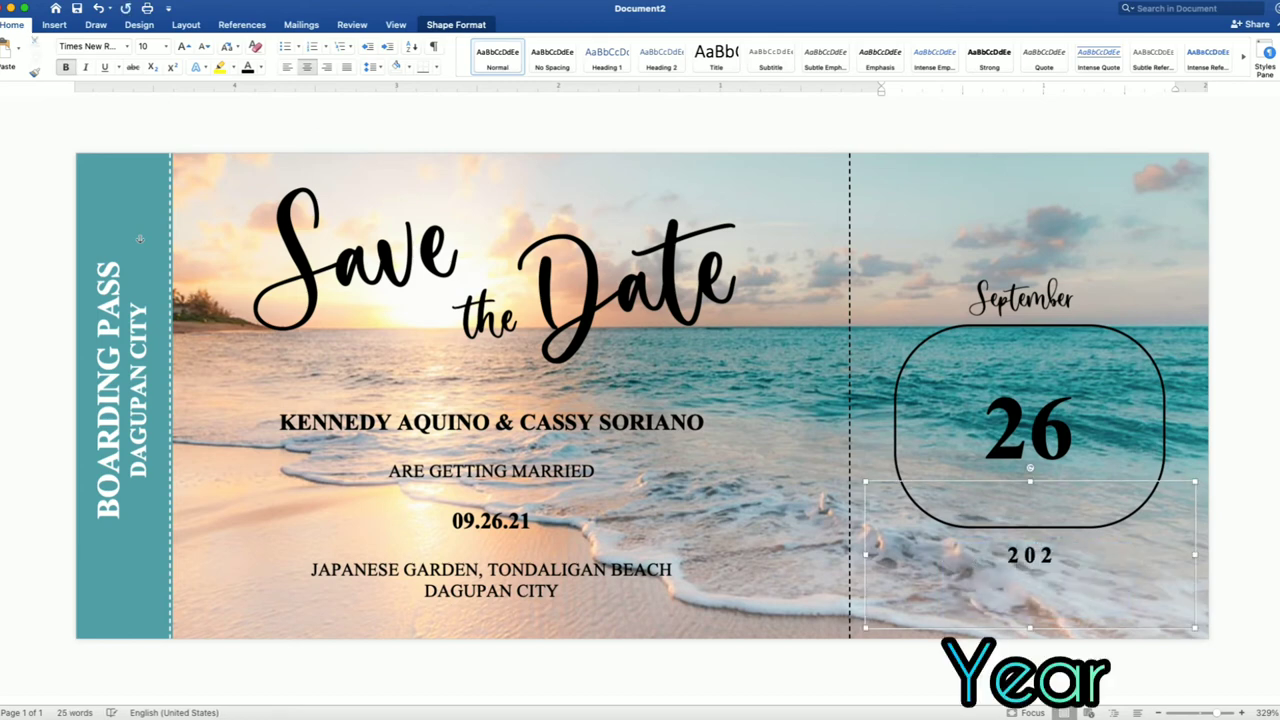
{"action": "type", "text": "1"}
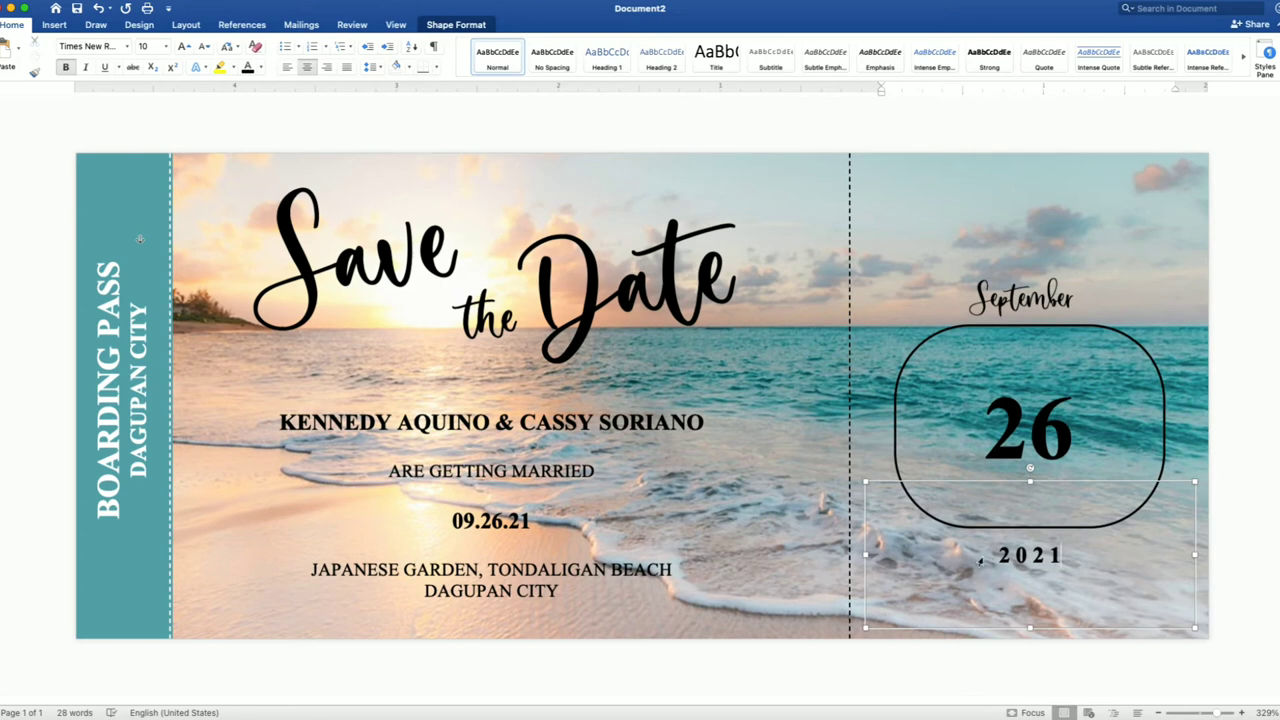
{"action": "left_click_drag", "start_coordinate": [1195, 485], "coordinate": [1060, 534]}
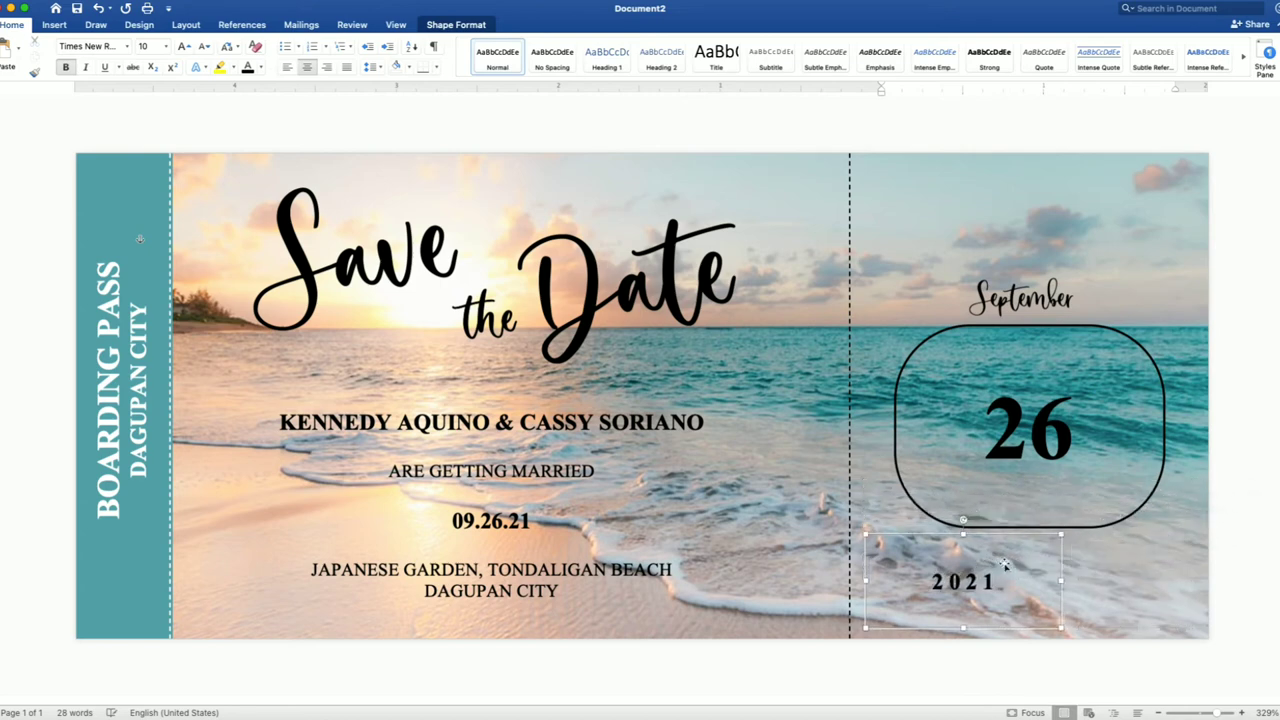
{"action": "left_click_drag", "start_coordinate": [984, 570], "coordinate": [1055, 539]}
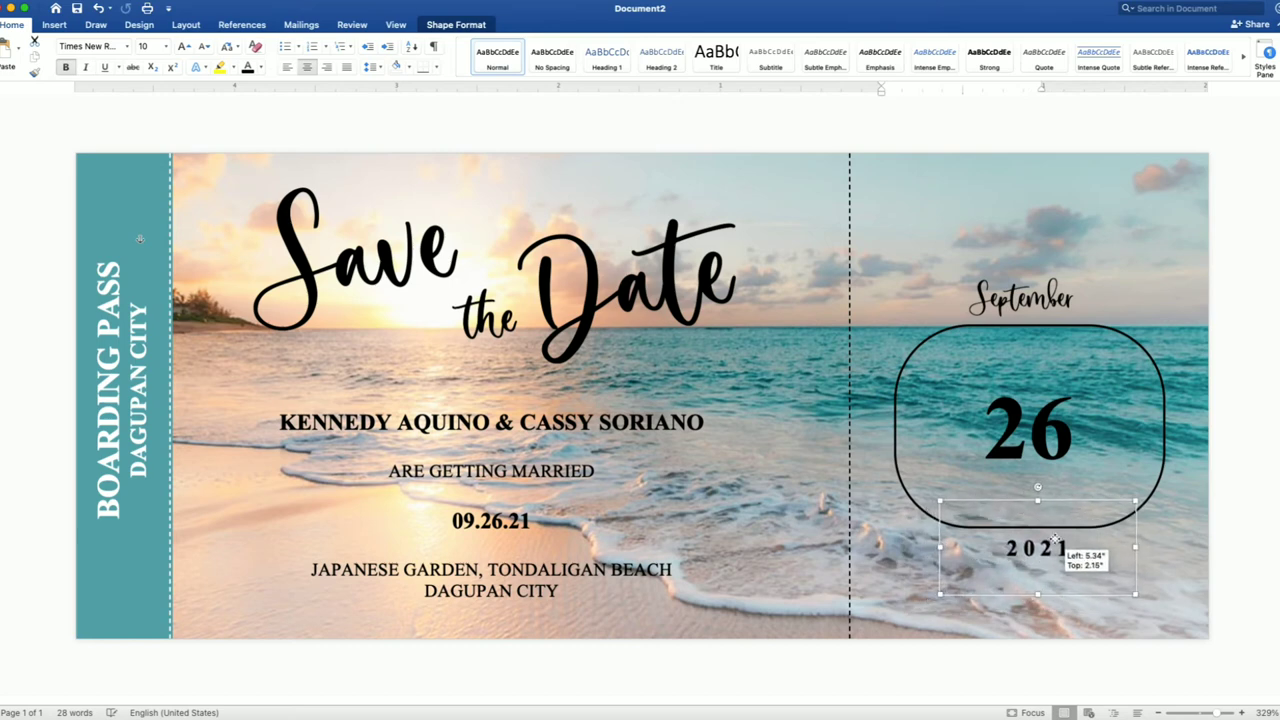
{"action": "left_click_drag", "start_coordinate": [1055, 540], "coordinate": [1055, 540]}
- Narrow the rounded 26 box from both sides and shorten it from the bottom
{"action": "left_click", "coordinate": [903, 464]}
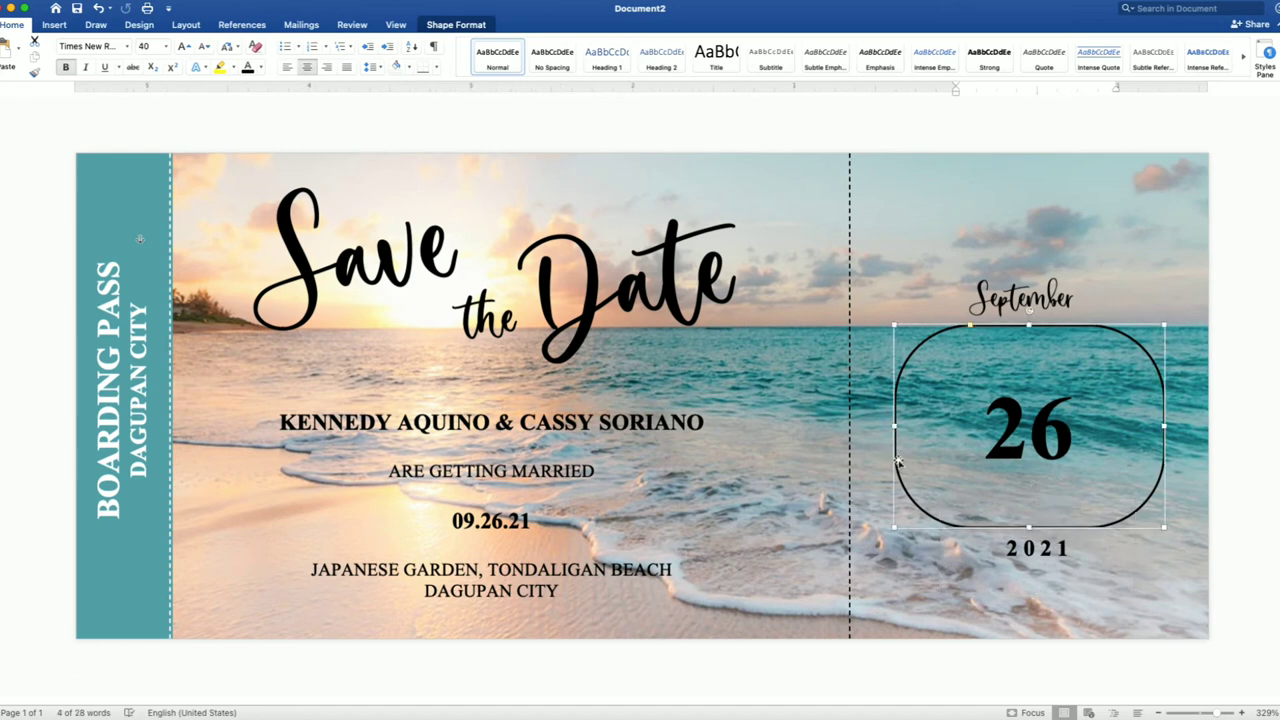
{"action": "left_click_drag", "start_coordinate": [894, 426], "coordinate": [912, 426]}
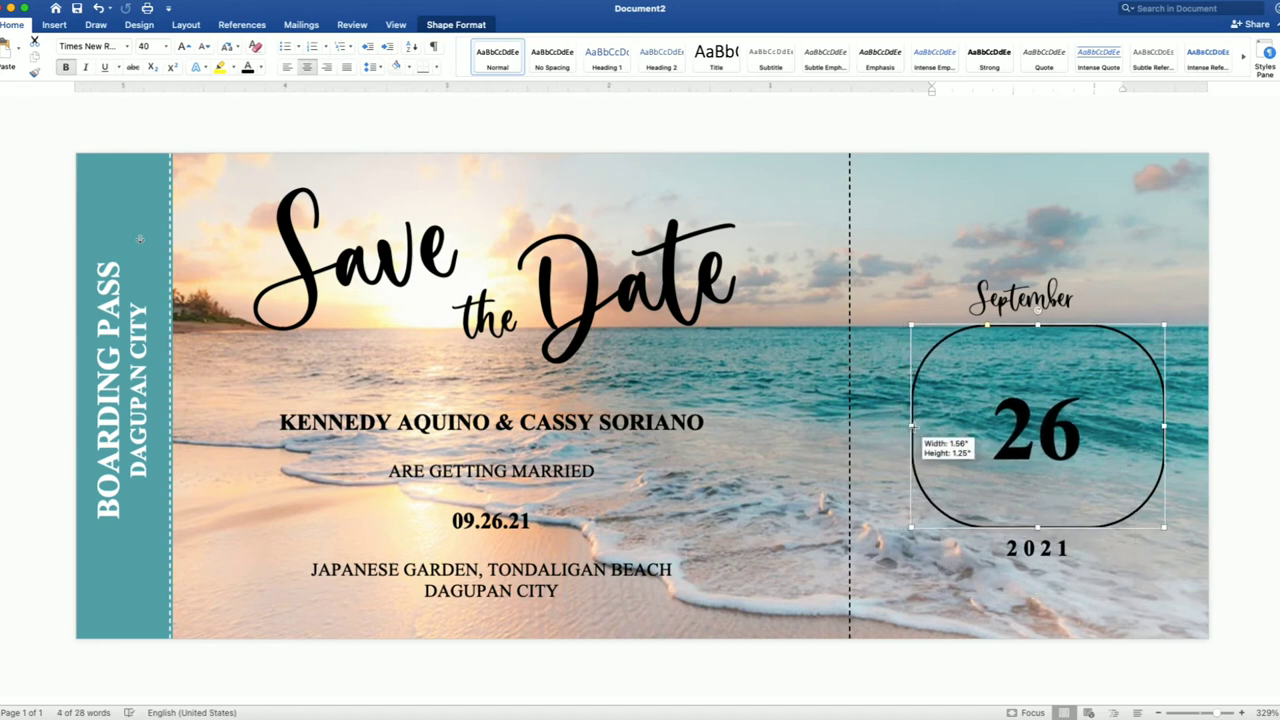
{"action": "left_click_drag", "start_coordinate": [1164, 426], "coordinate": [1147, 426]}
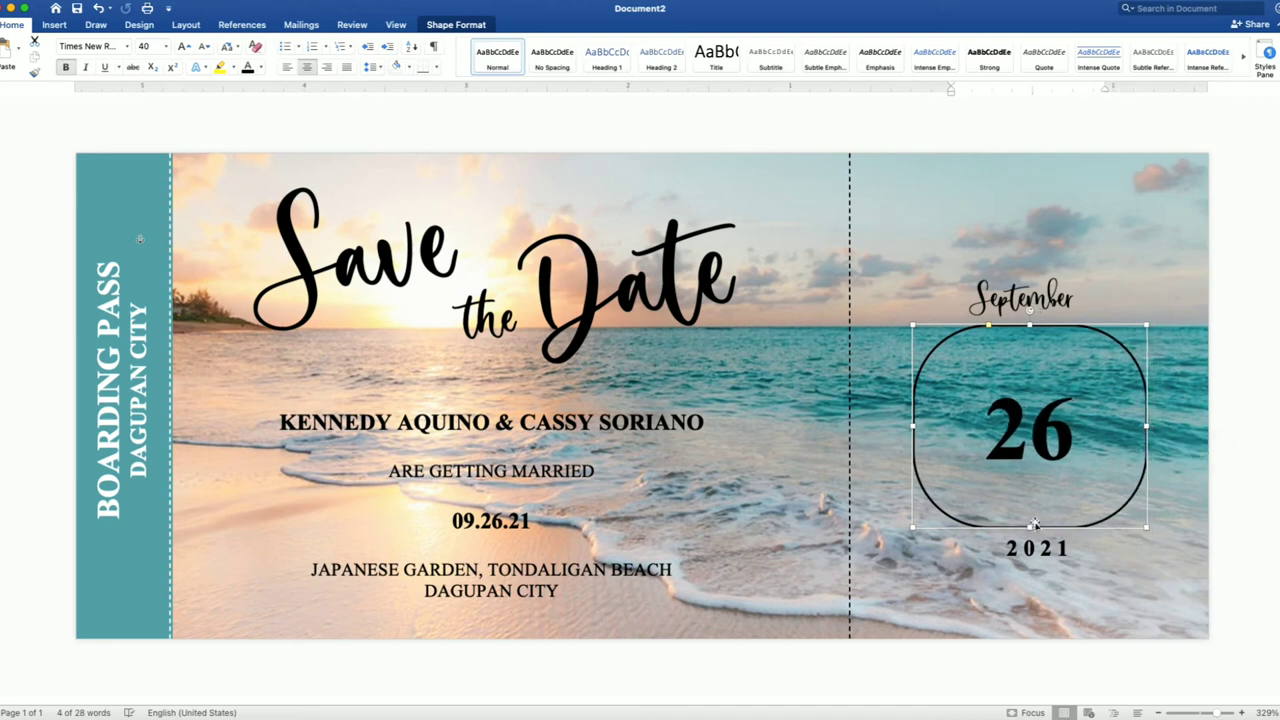
{"action": "left_click_drag", "start_coordinate": [1030, 526], "coordinate": [1030, 490]}
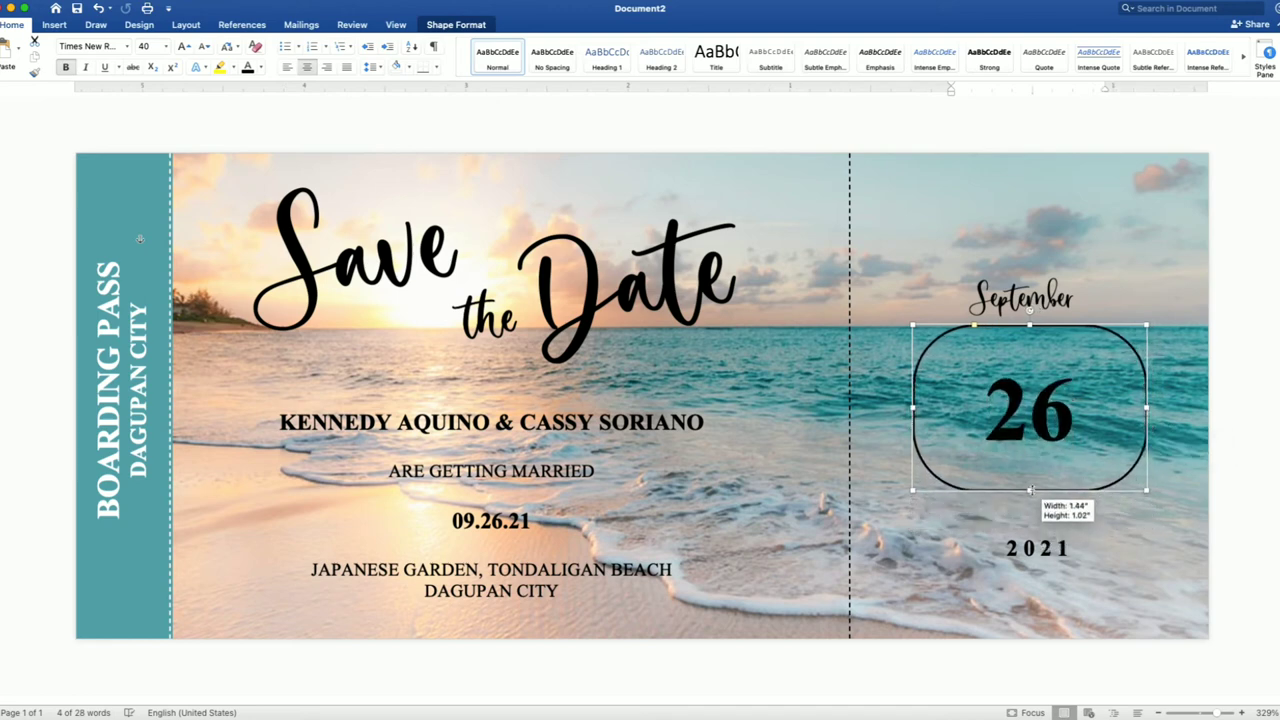
- Move the 2021 year up under the box and nudge it slightly left
{"action": "left_click_drag", "start_coordinate": [1030, 541], "coordinate": [1030, 507]}
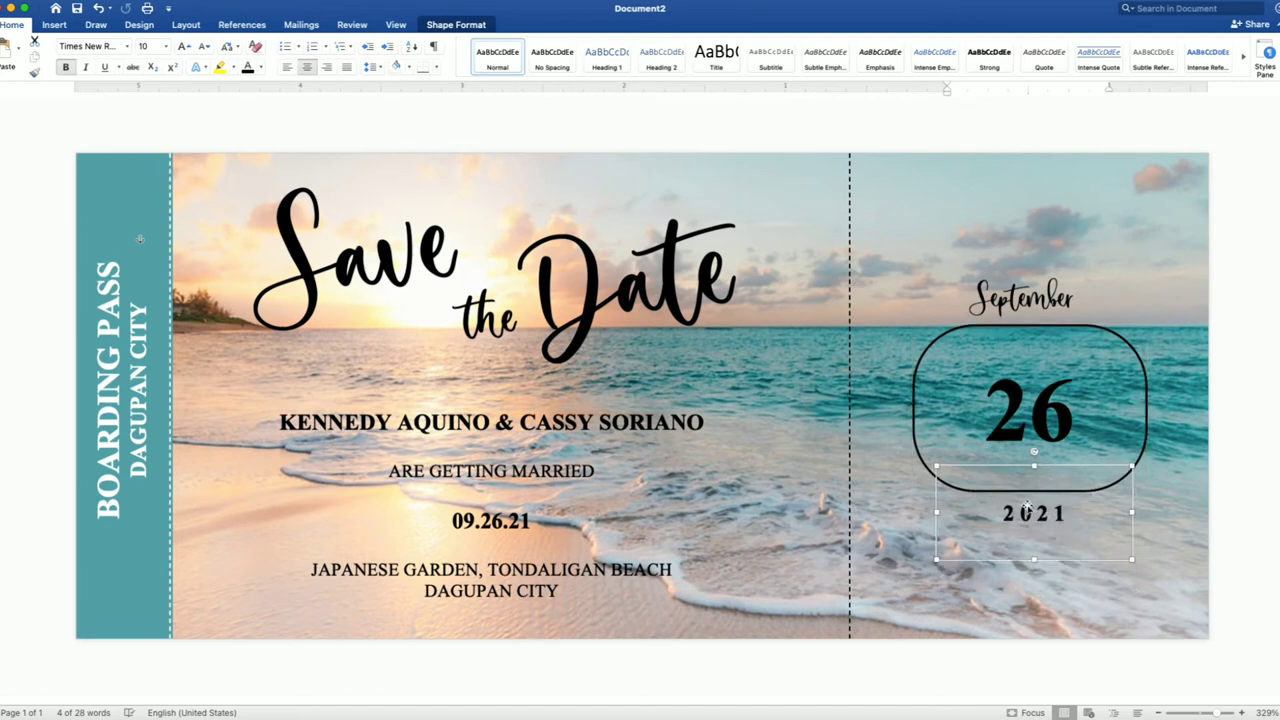
{"action": "key", "text": "Left"}
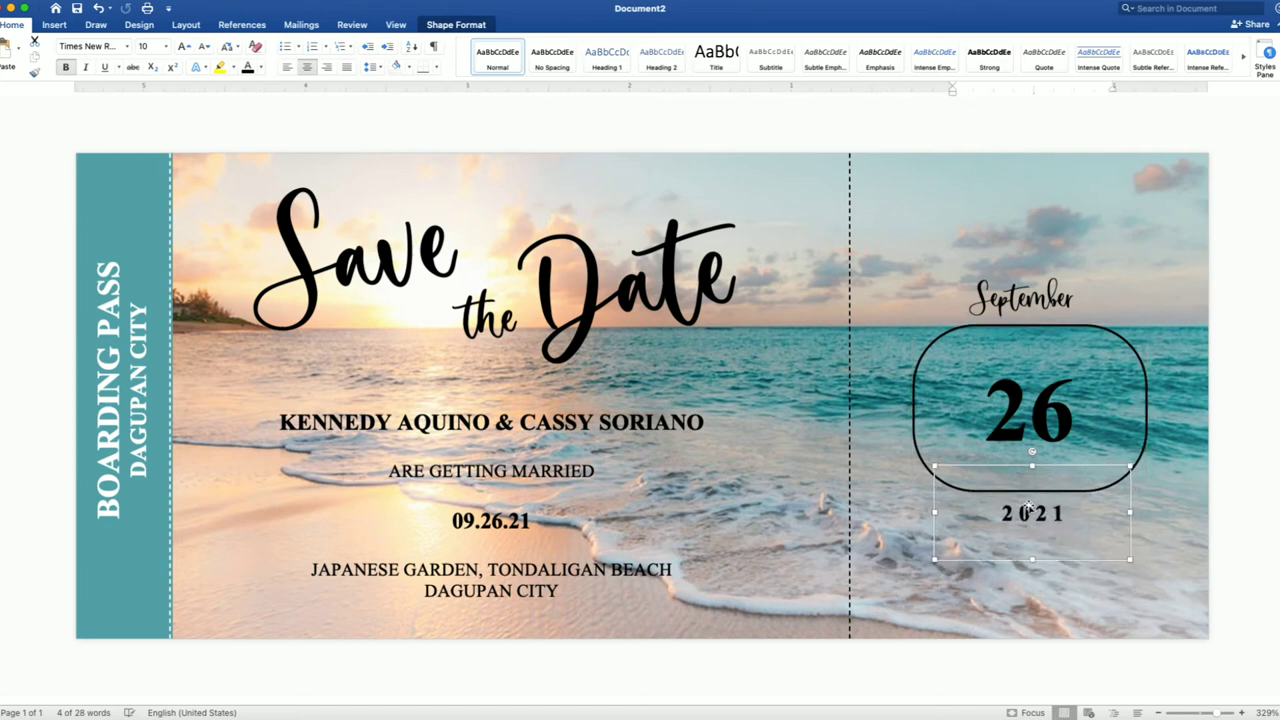
{"action": "key", "text": "Left"}
{"action": "key", "text": "Left"}
{"action": "key", "text": "Left"}
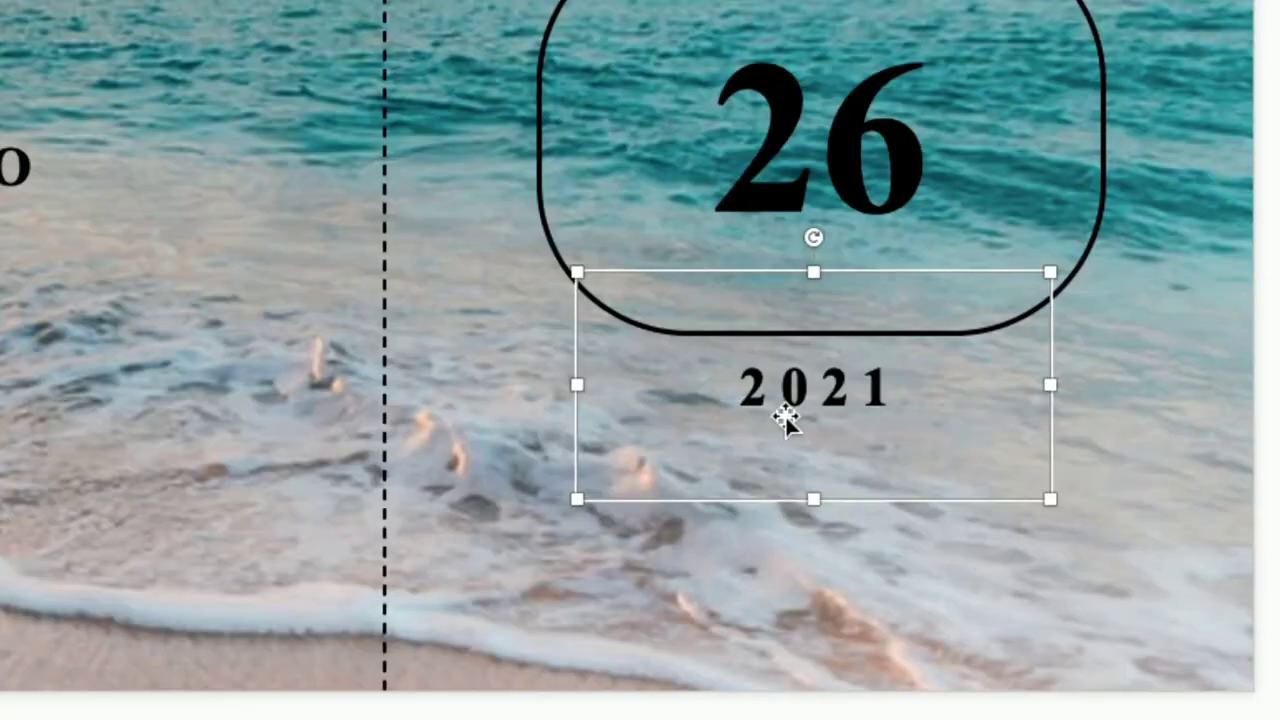
- Duplicate the 2021 text box and move the copy above September
{"action": "right_click", "coordinate": [785, 418]}
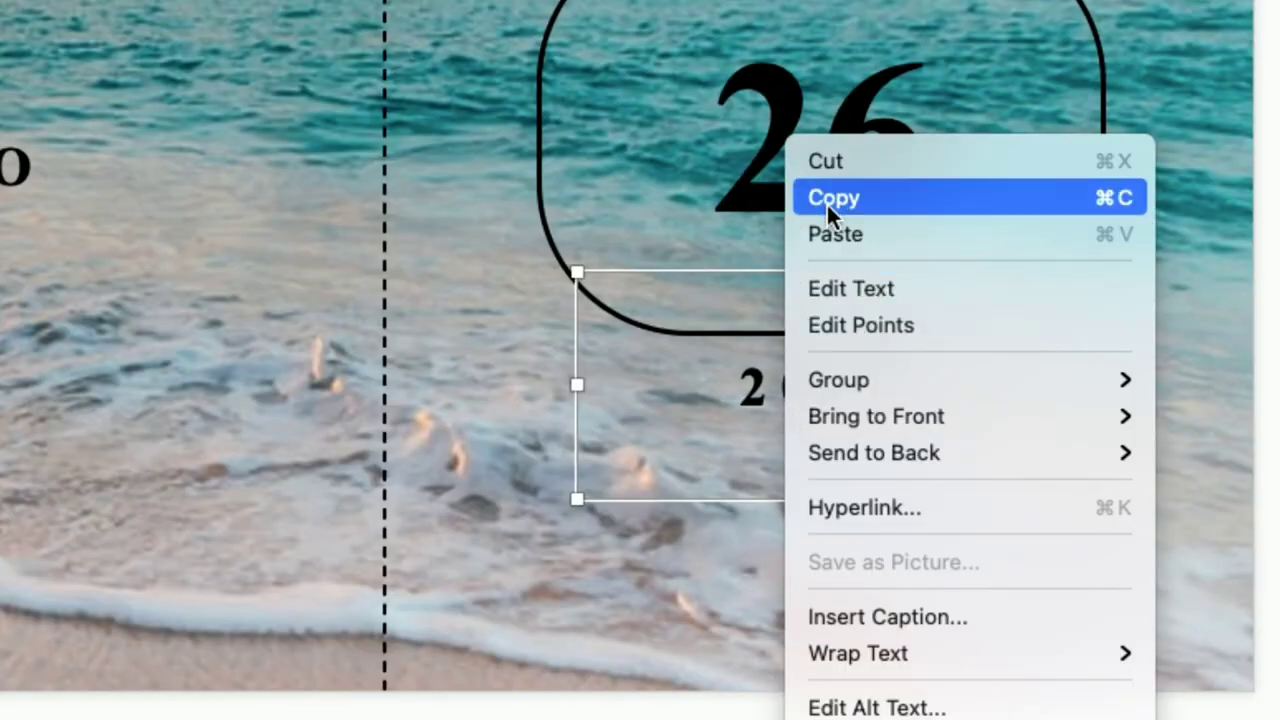
{"action": "left_click", "coordinate": [822, 202]}
{"action": "right_click", "coordinate": [783, 395]}
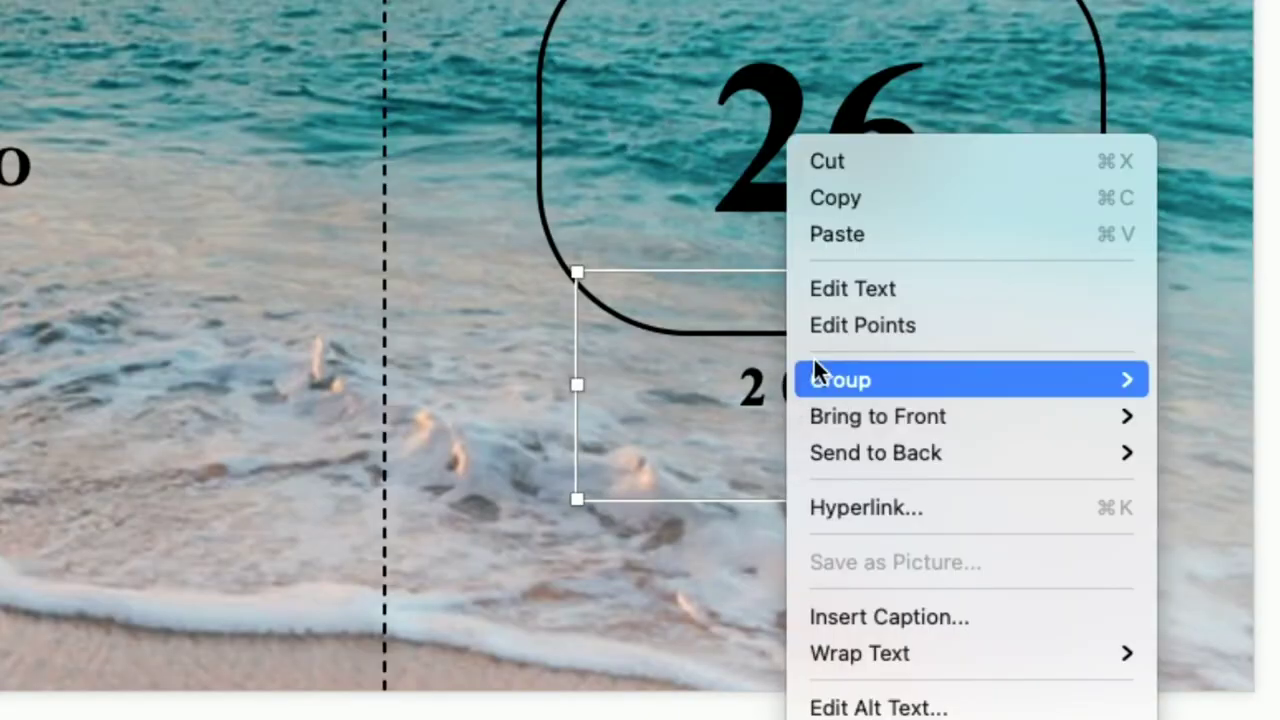
{"action": "left_click", "coordinate": [855, 240]}
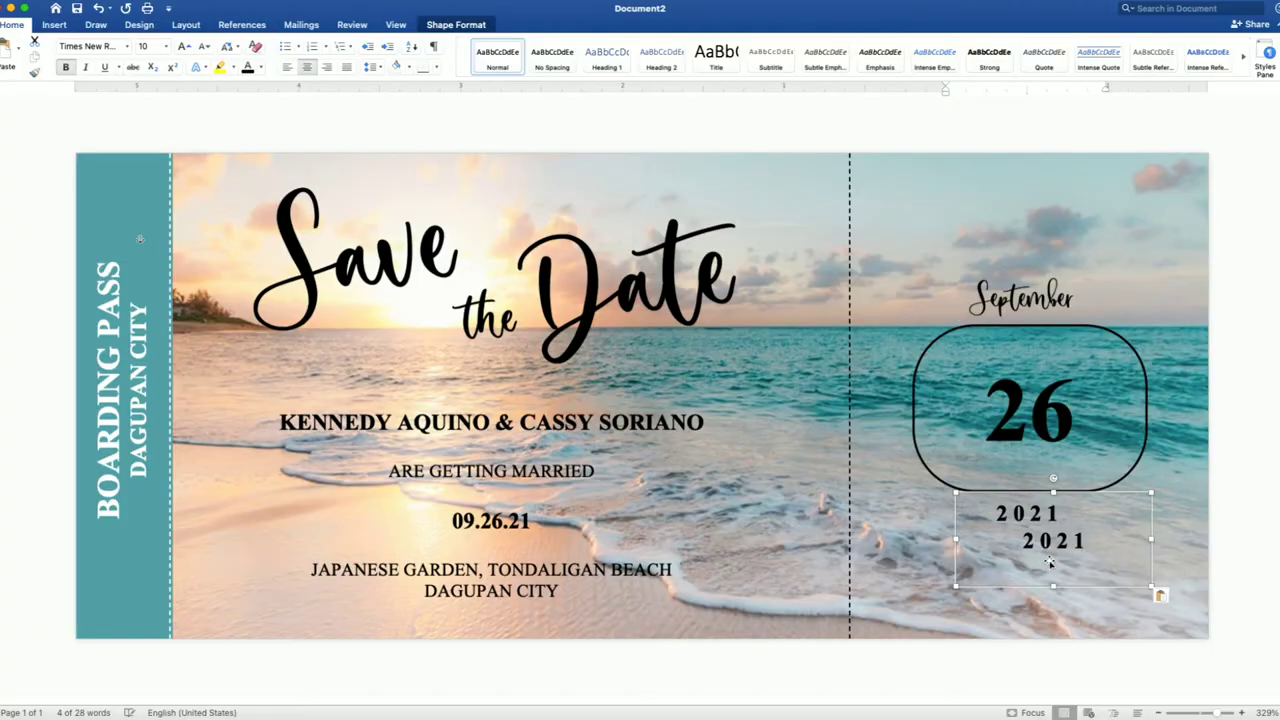
{"action": "mouse_move", "coordinate": [1051, 549]}
{"action": "left_mouse_down"}
{"action": "mouse_move", "coordinate": [1032, 213]}
{"action": "mouse_move", "coordinate": [968, 207]}
{"action": "left_mouse_up"}
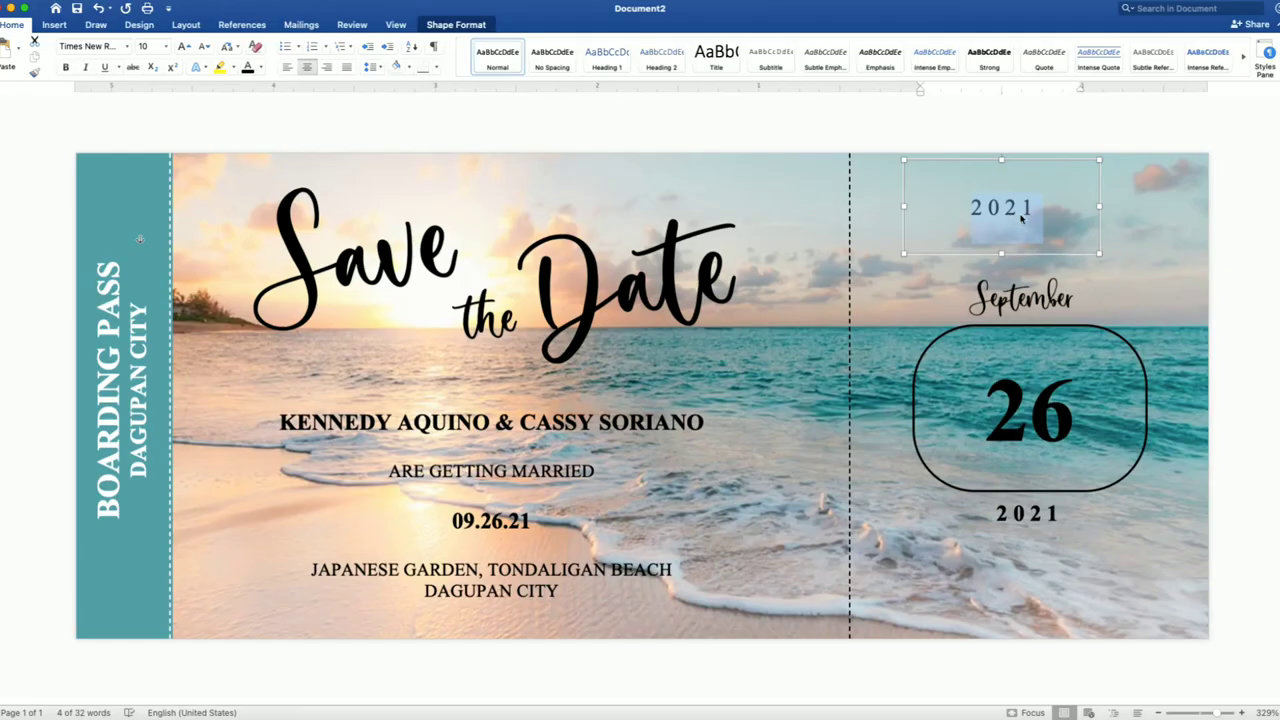
- Replace the copy's text with 'JOIN US FOR THE / START OF OUR / GREAT ADVENTURE', widening the box
{"action": "left_click", "coordinate": [1053, 213]}
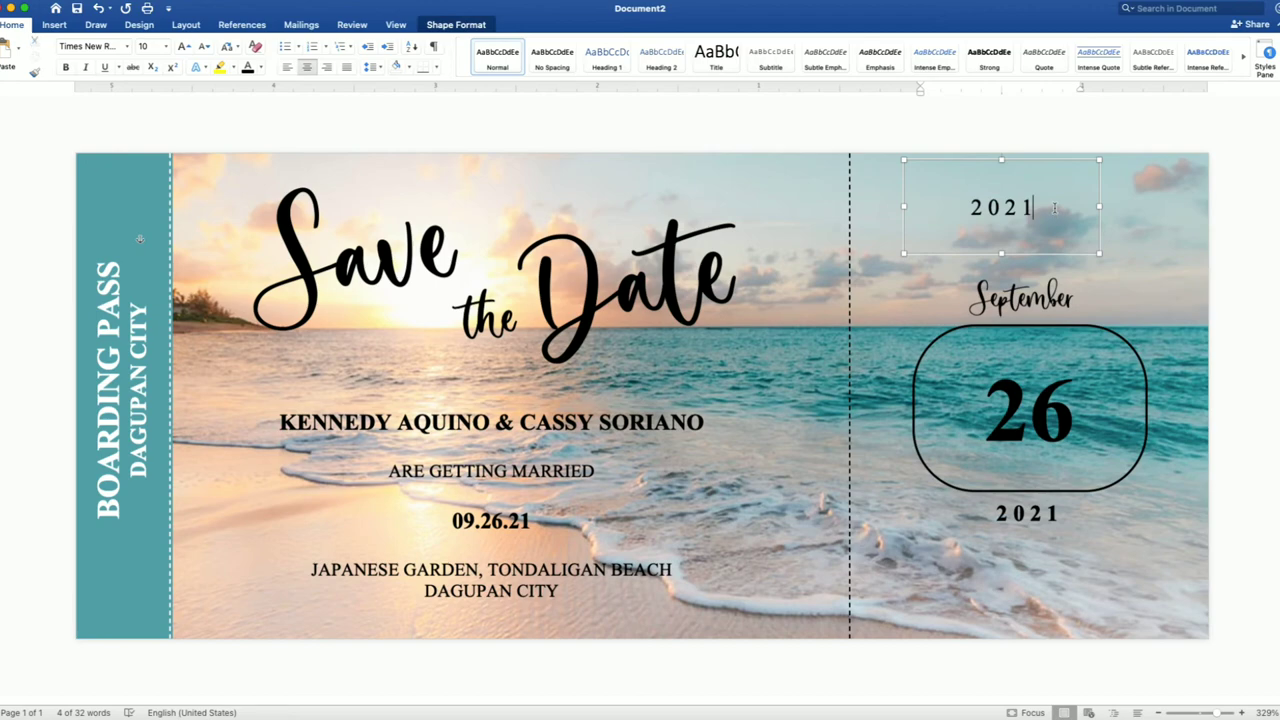
{"action": "scroll", "coordinate": [1055, 208], "scroll_direction": "up", "scroll_amount": 3}
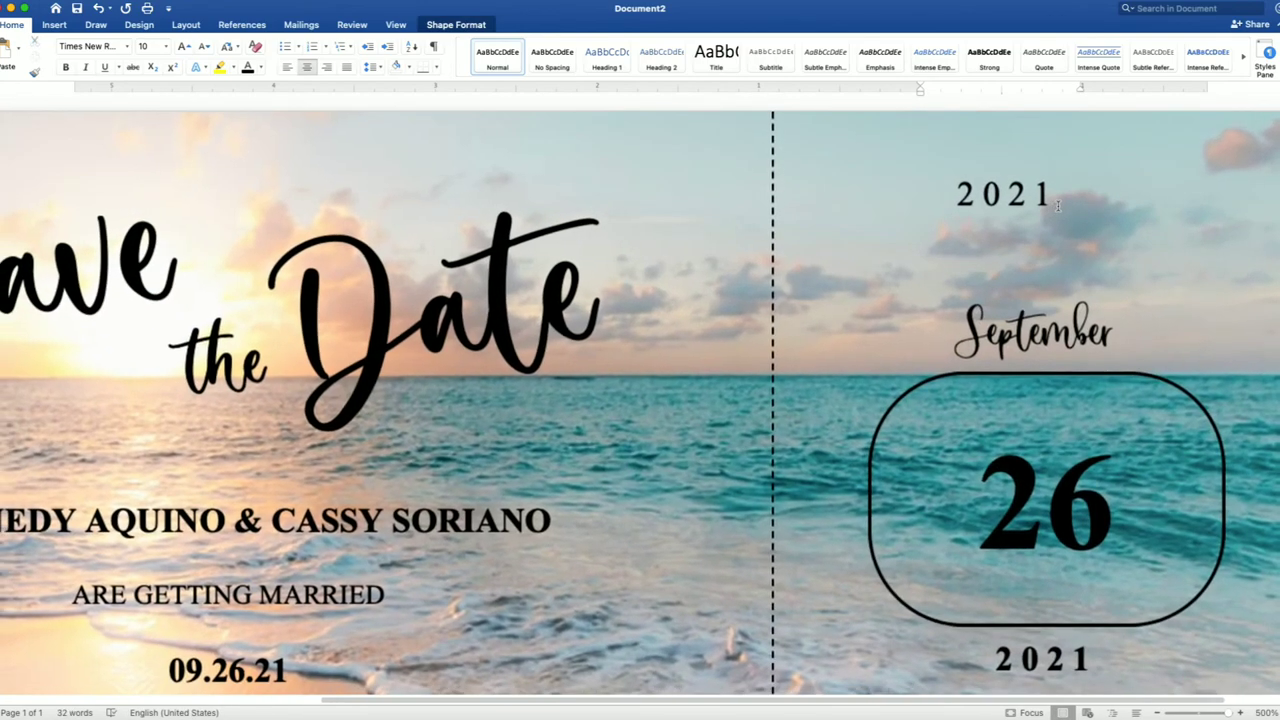
{"action": "left_click_drag", "start_coordinate": [1058, 206], "coordinate": [932, 205]}
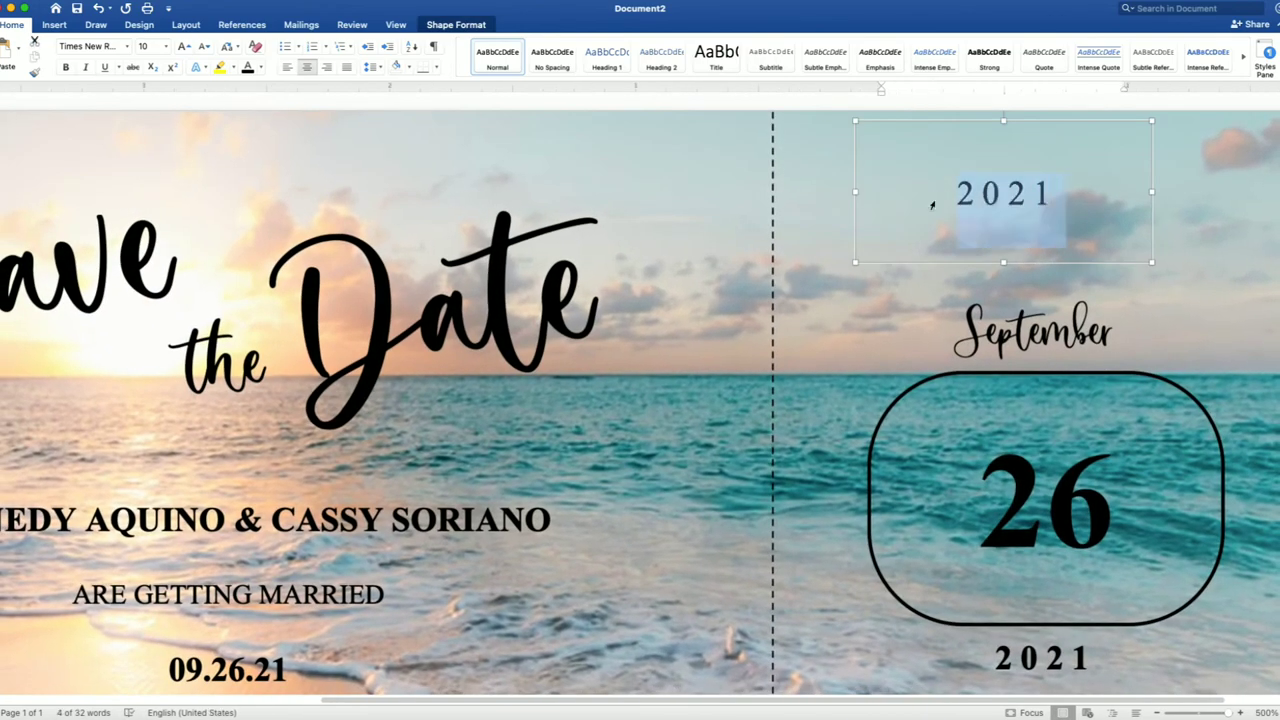
{"action": "type", "text": "JOIN US"}
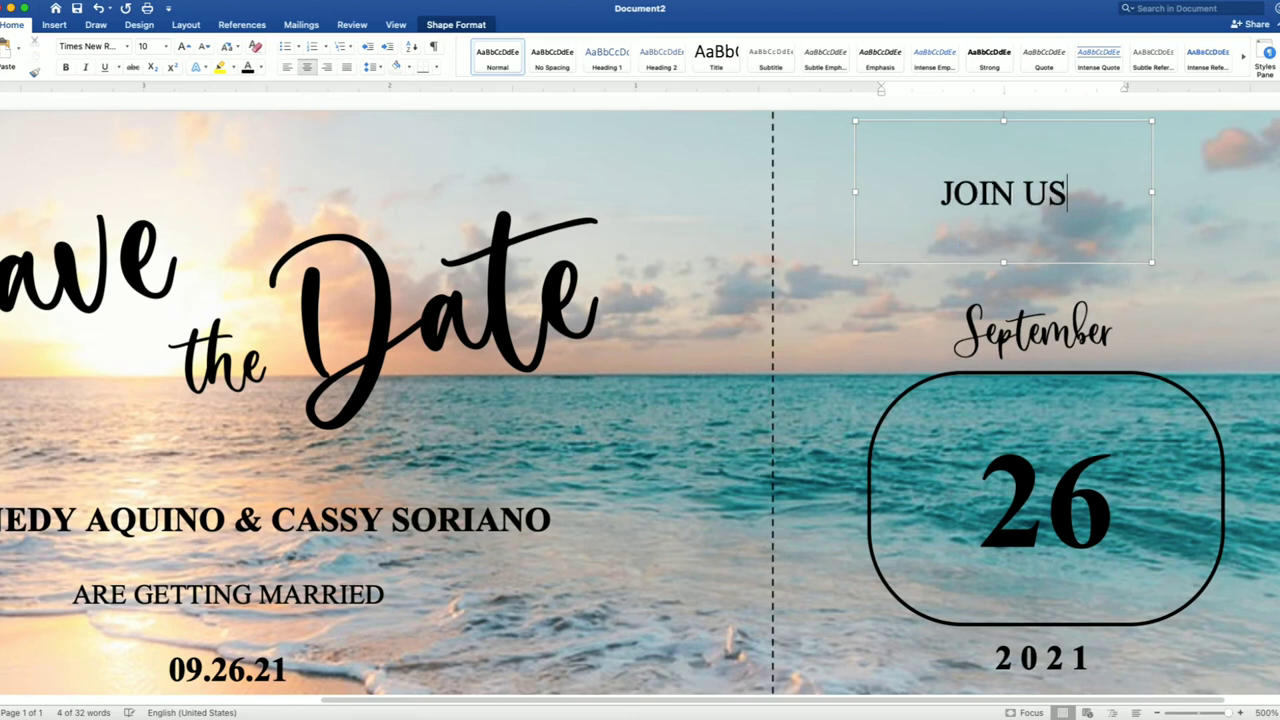
{"action": "type", "text": " FOR TH"}
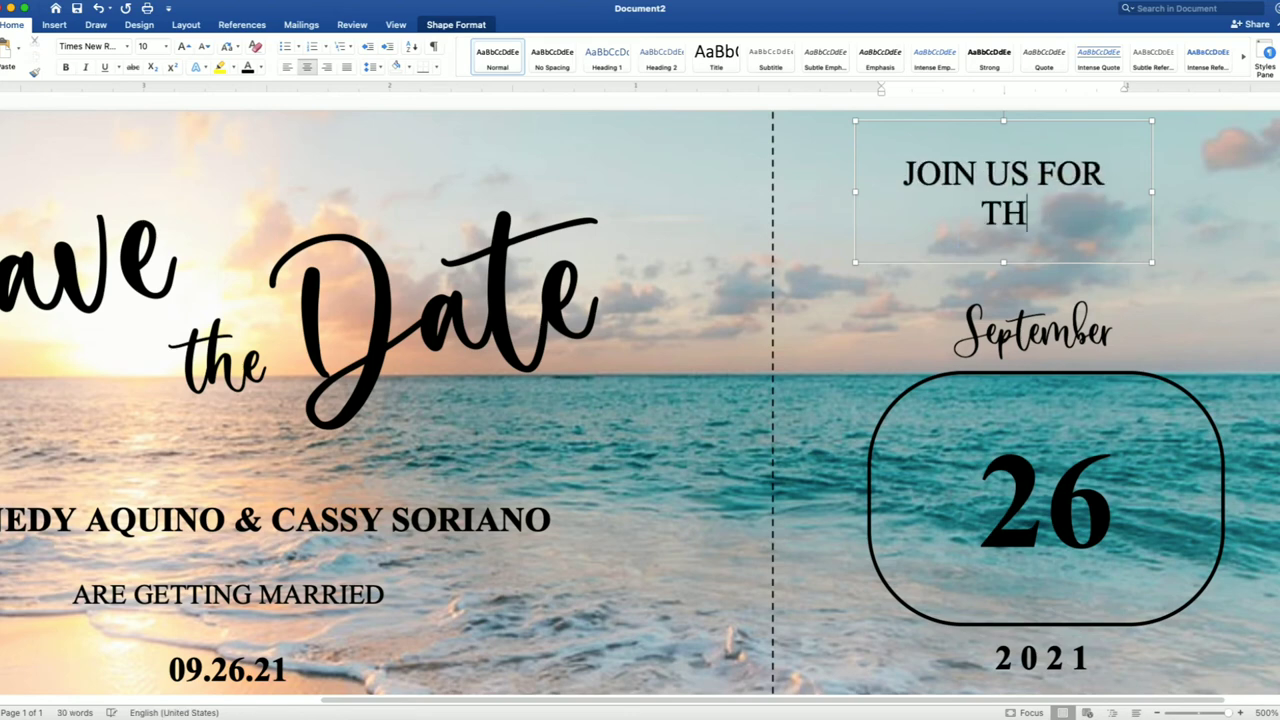
{"action": "type", "text": "E"}
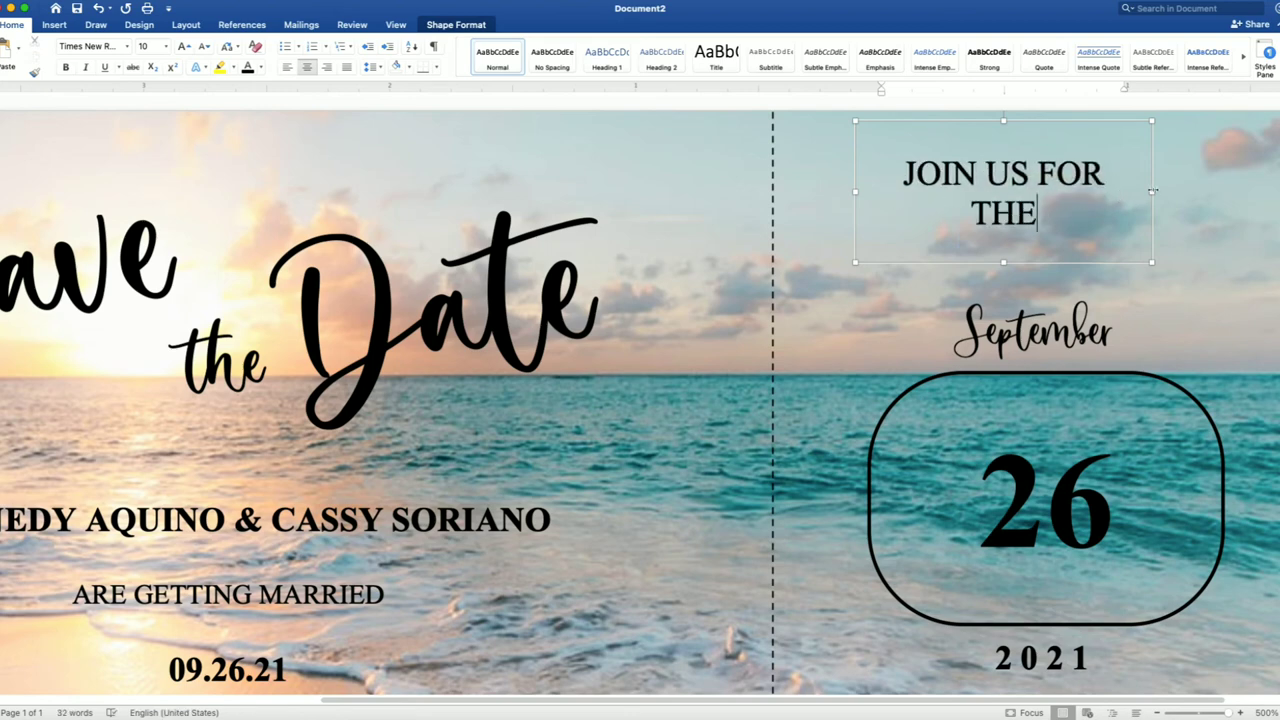
{"action": "left_click_drag", "start_coordinate": [1154, 190], "coordinate": [1240, 191]}
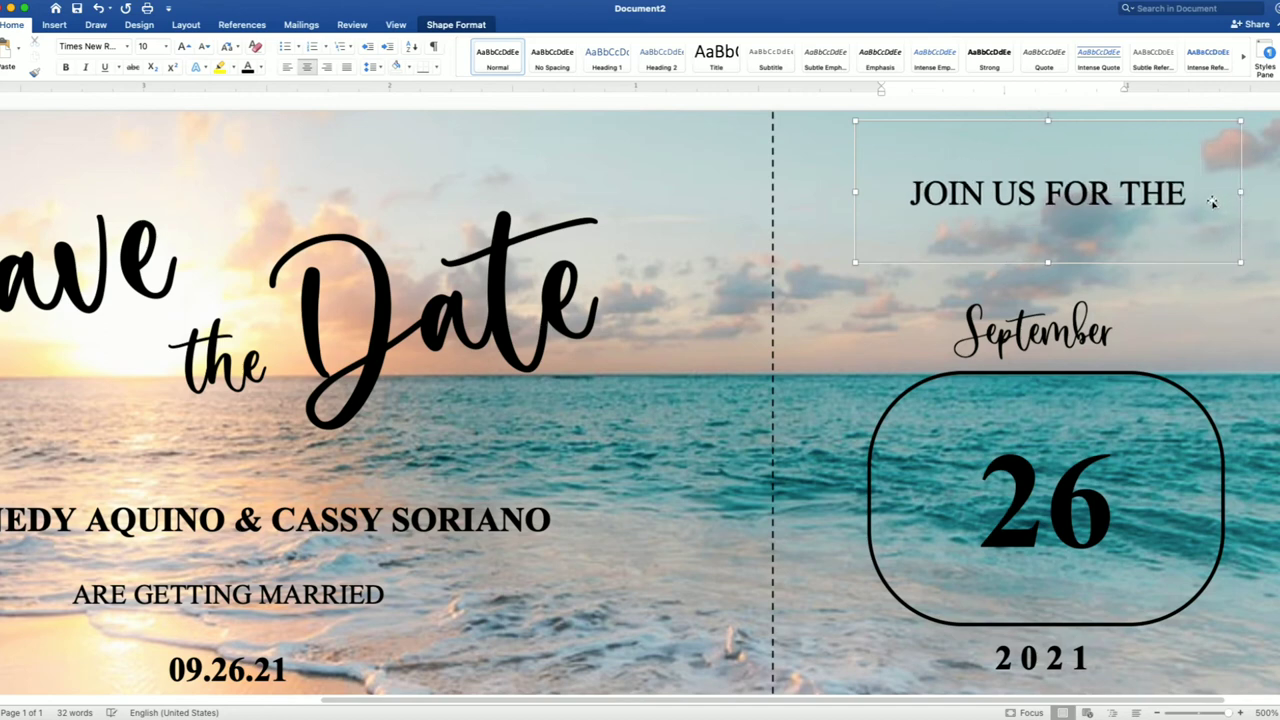
{"action": "key", "text": "Return"}
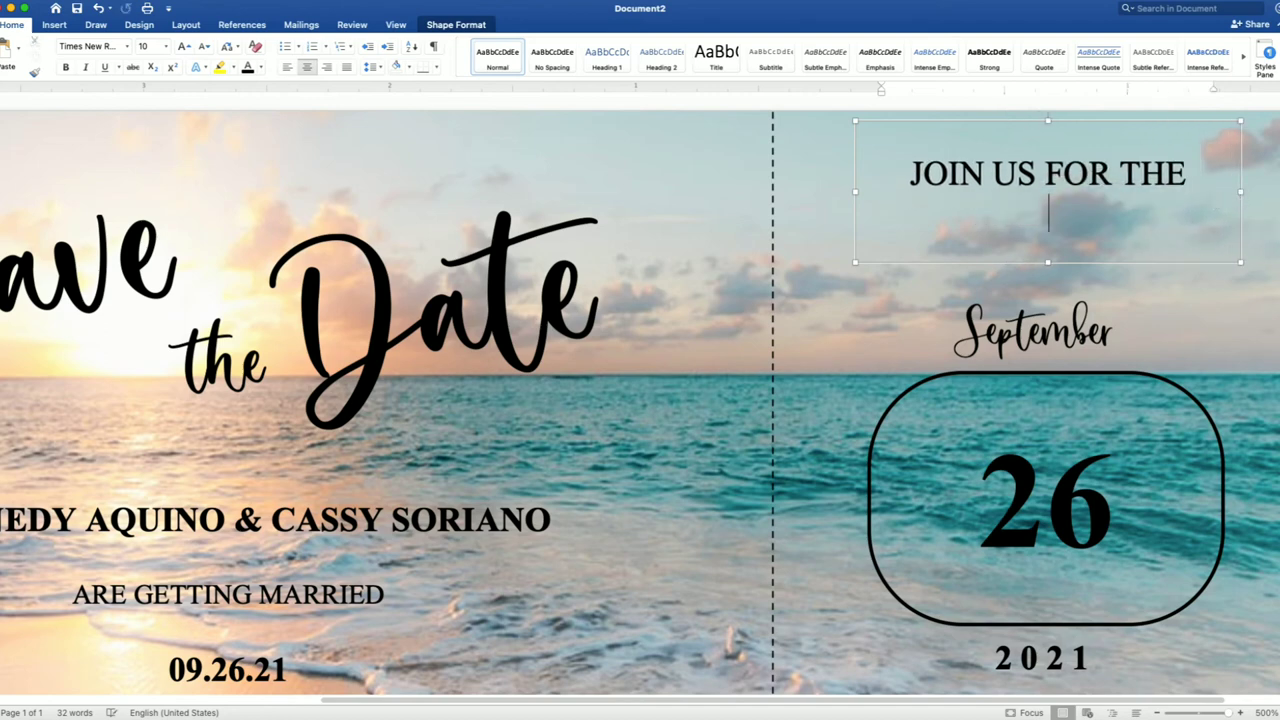
{"action": "type", "text": "START"}
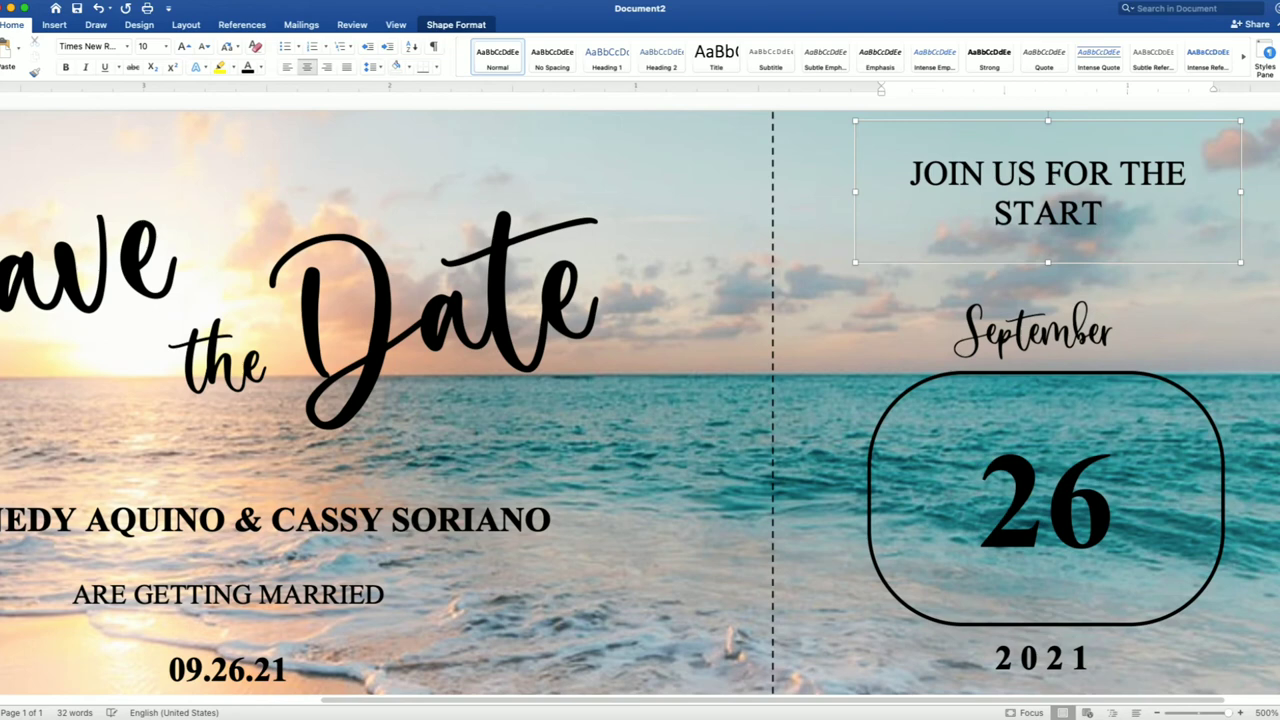
{"action": "type", "text": " OF OUR"}
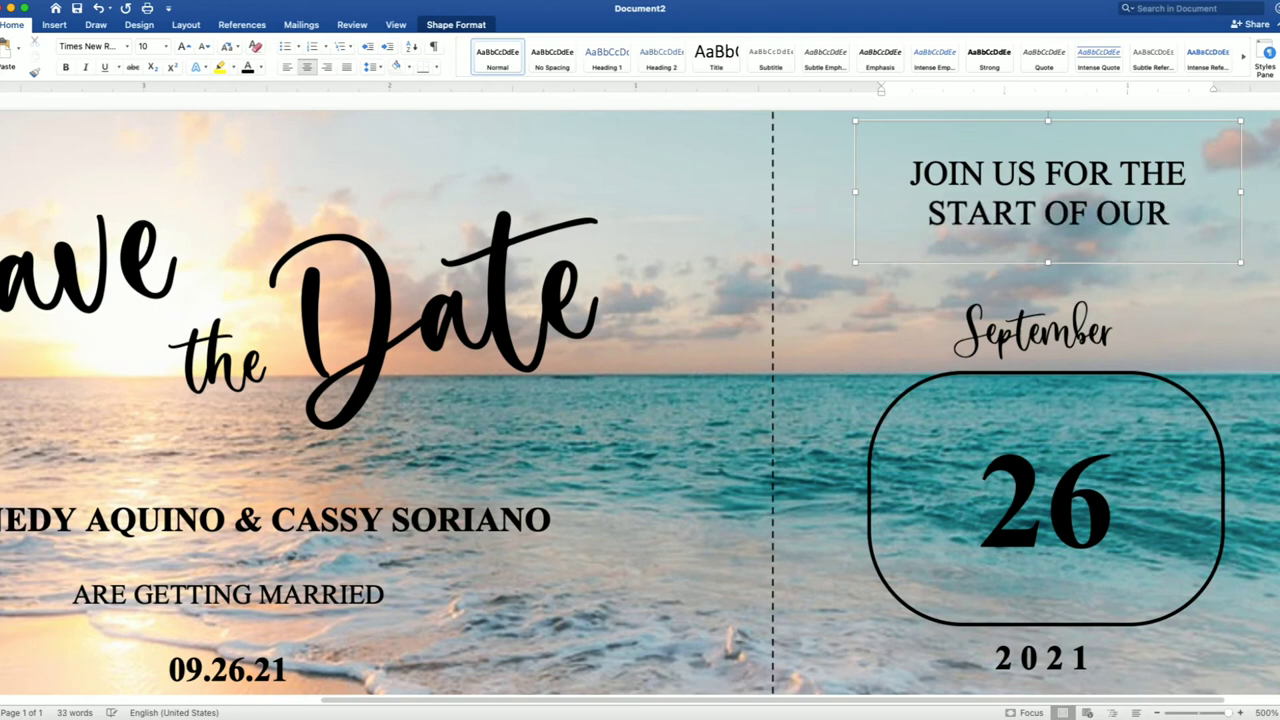
{"action": "key", "text": "Return"}
{"action": "type", "text": "GREAT A"}
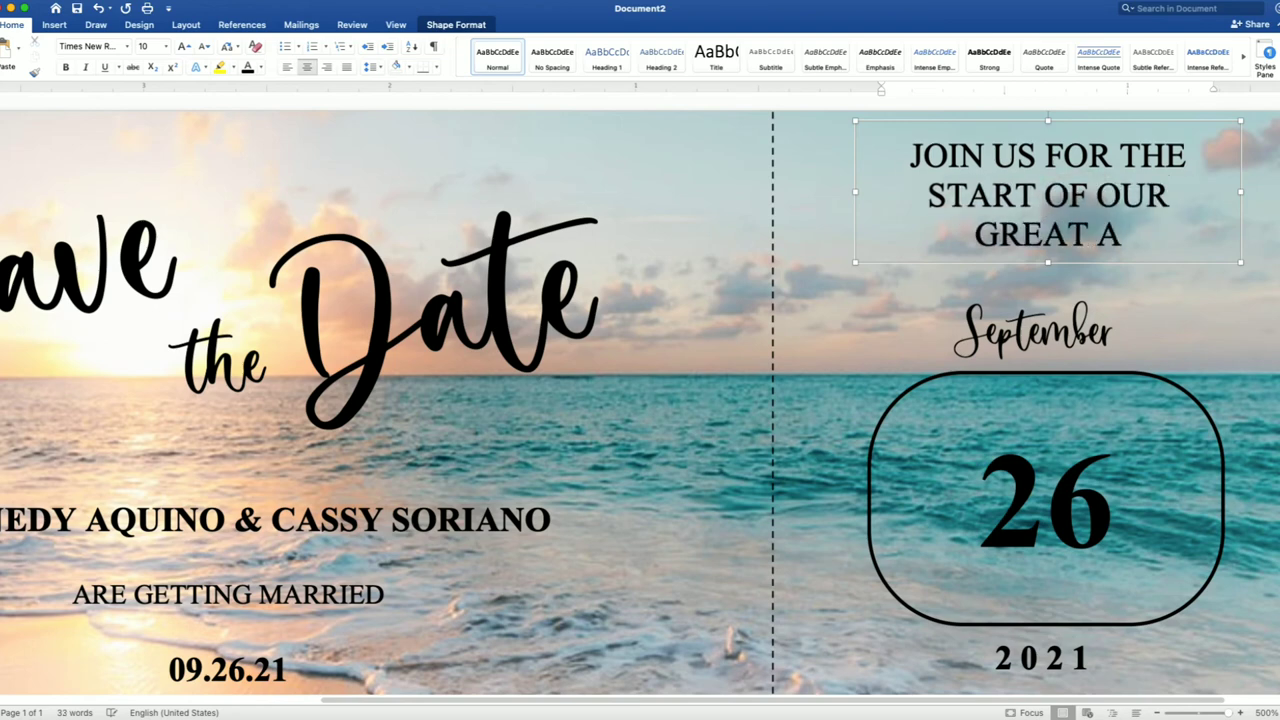
{"action": "type", "text": "DVENTURE"}
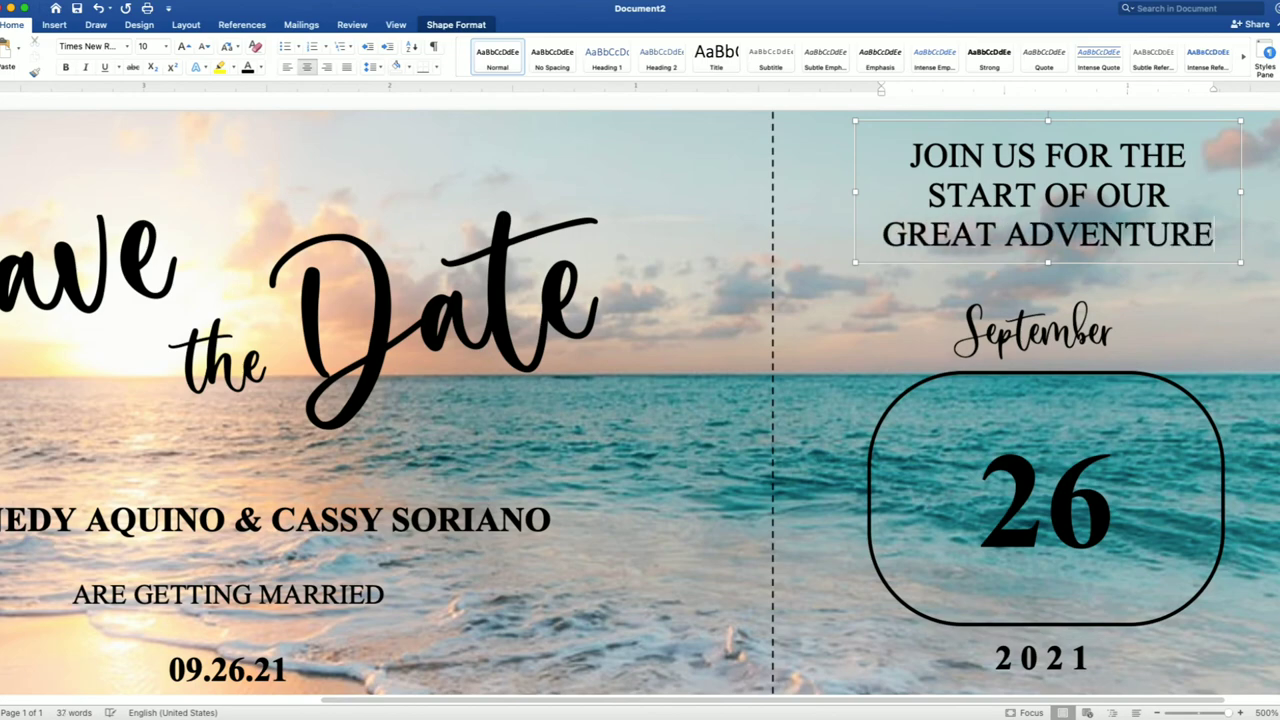
{"action": "scroll", "coordinate": [1214, 234], "scroll_direction": "down", "scroll_amount": 5}
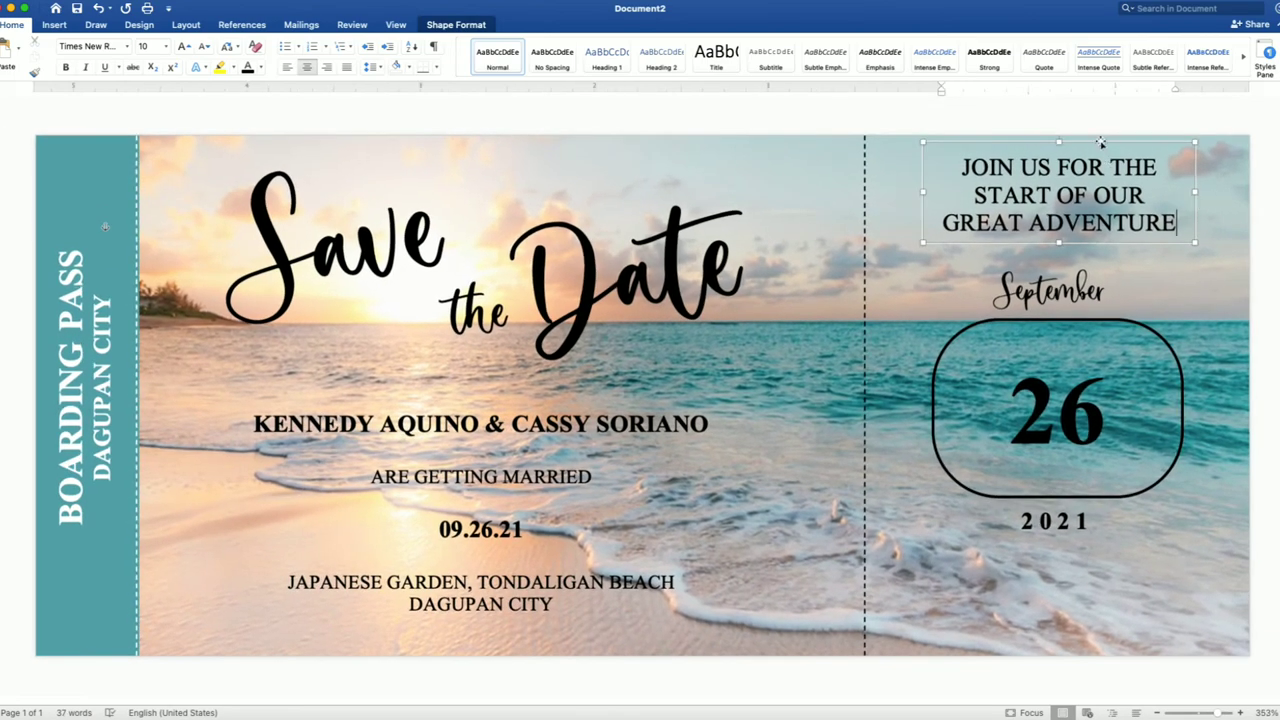
{"action": "left_click", "coordinate": [1100, 142]}
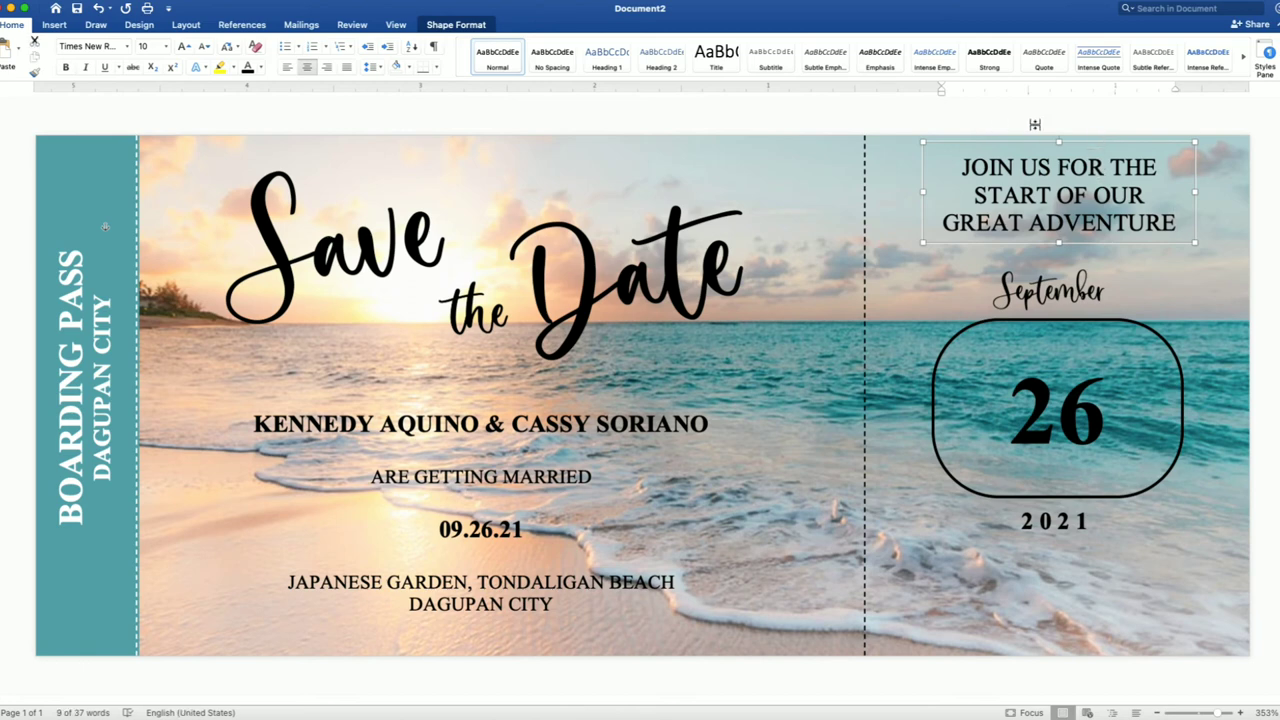
{"action": "left_click", "coordinate": [1274, 172]}
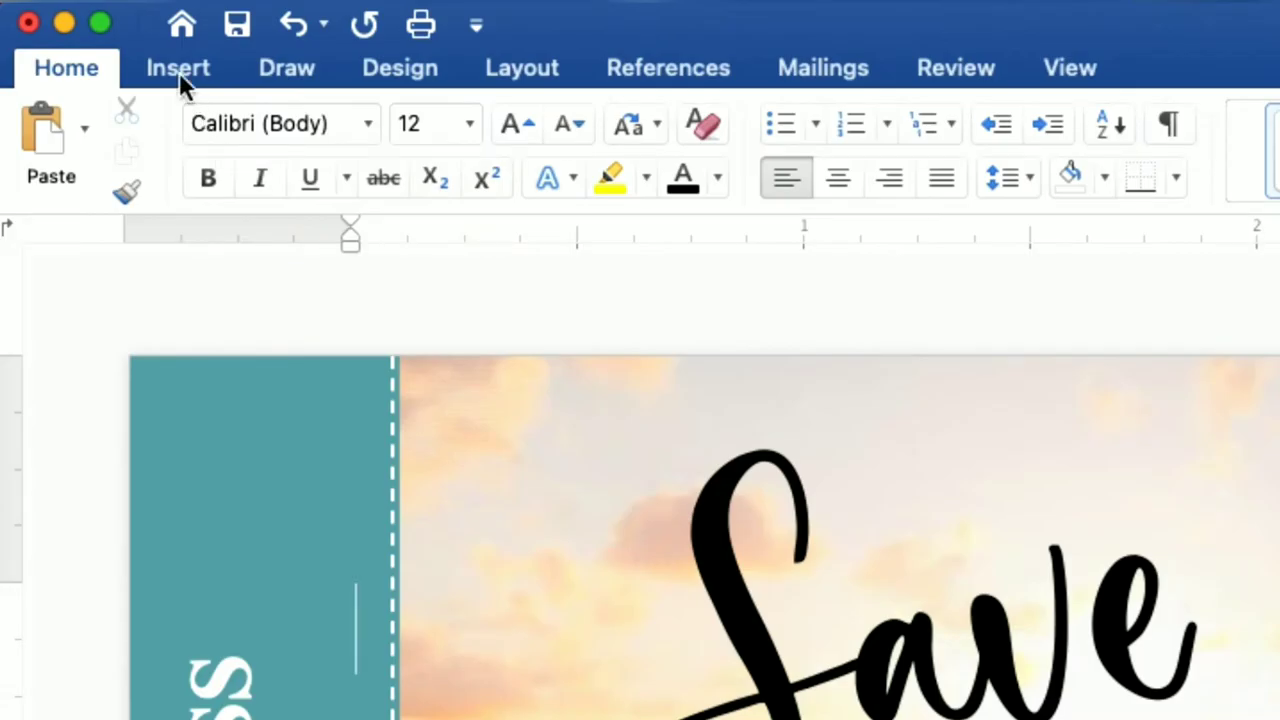
- Insert barcode.png from file and set its text wrapping to Behind Text
{"action": "left_click", "coordinate": [179, 72]}
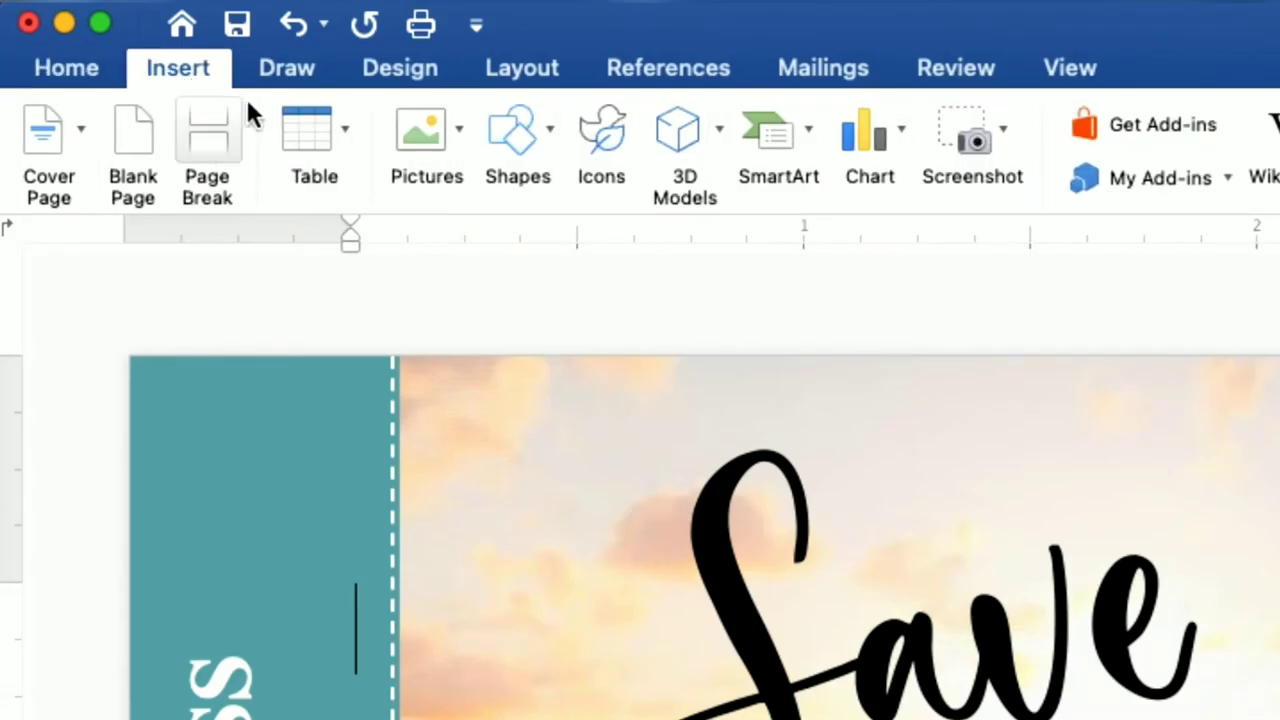
{"action": "left_click", "coordinate": [418, 133]}
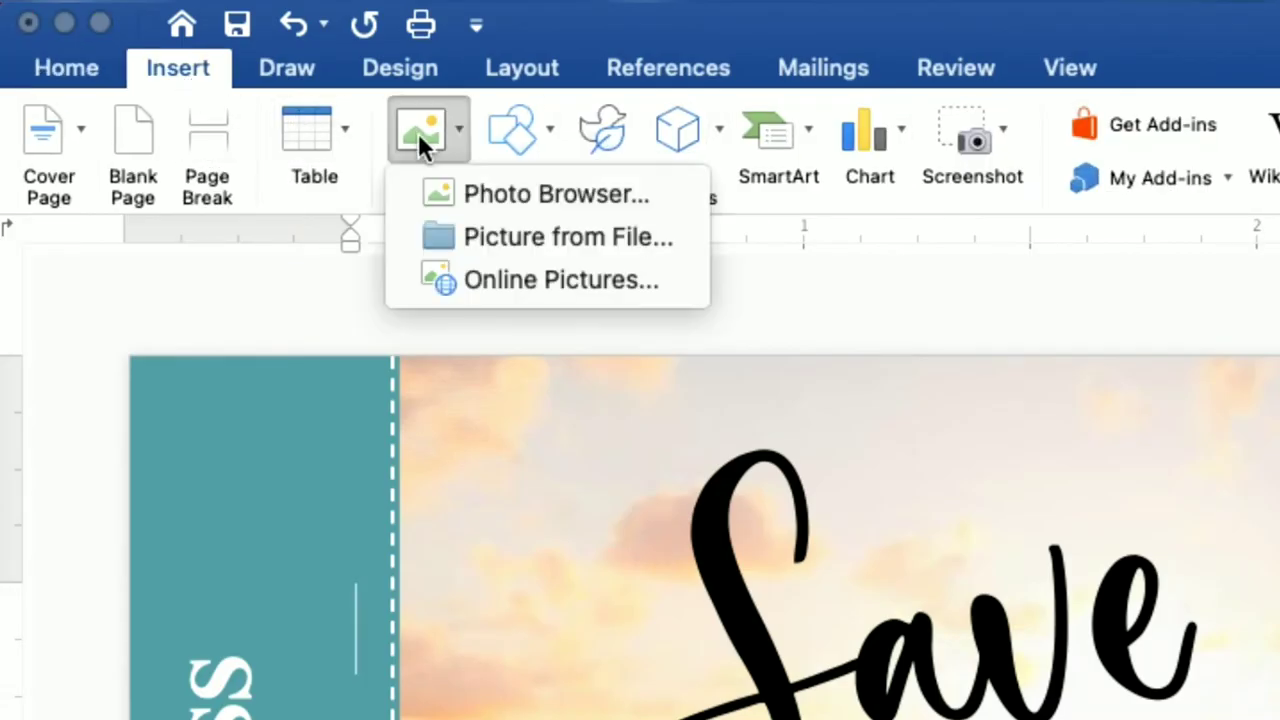
{"action": "left_click", "coordinate": [461, 236]}
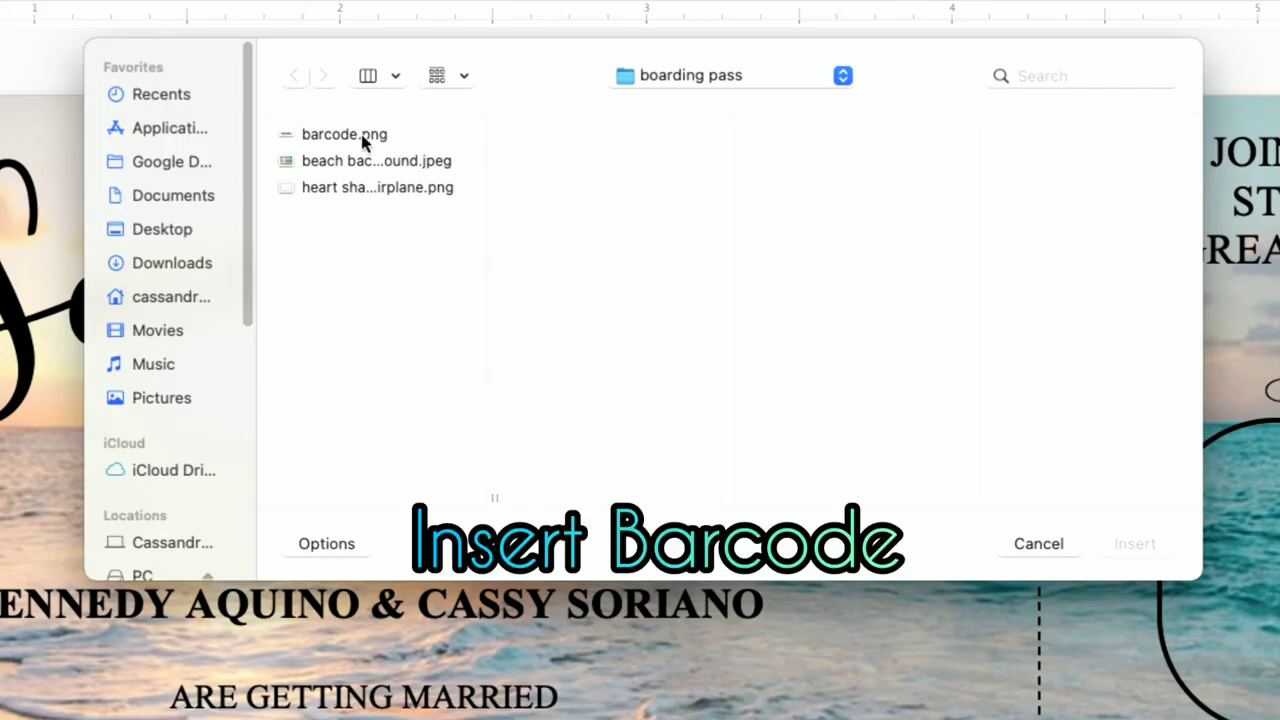
{"action": "left_click", "coordinate": [365, 138]}
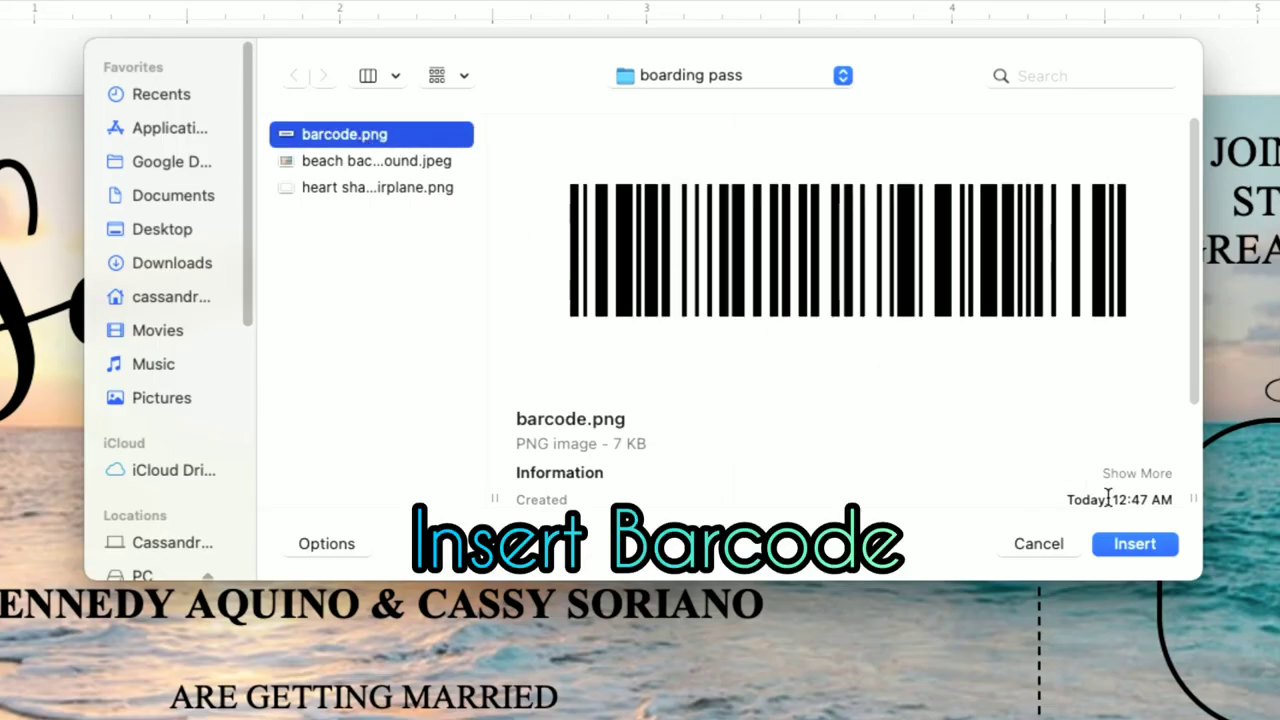
{"action": "left_click", "coordinate": [1146, 545]}
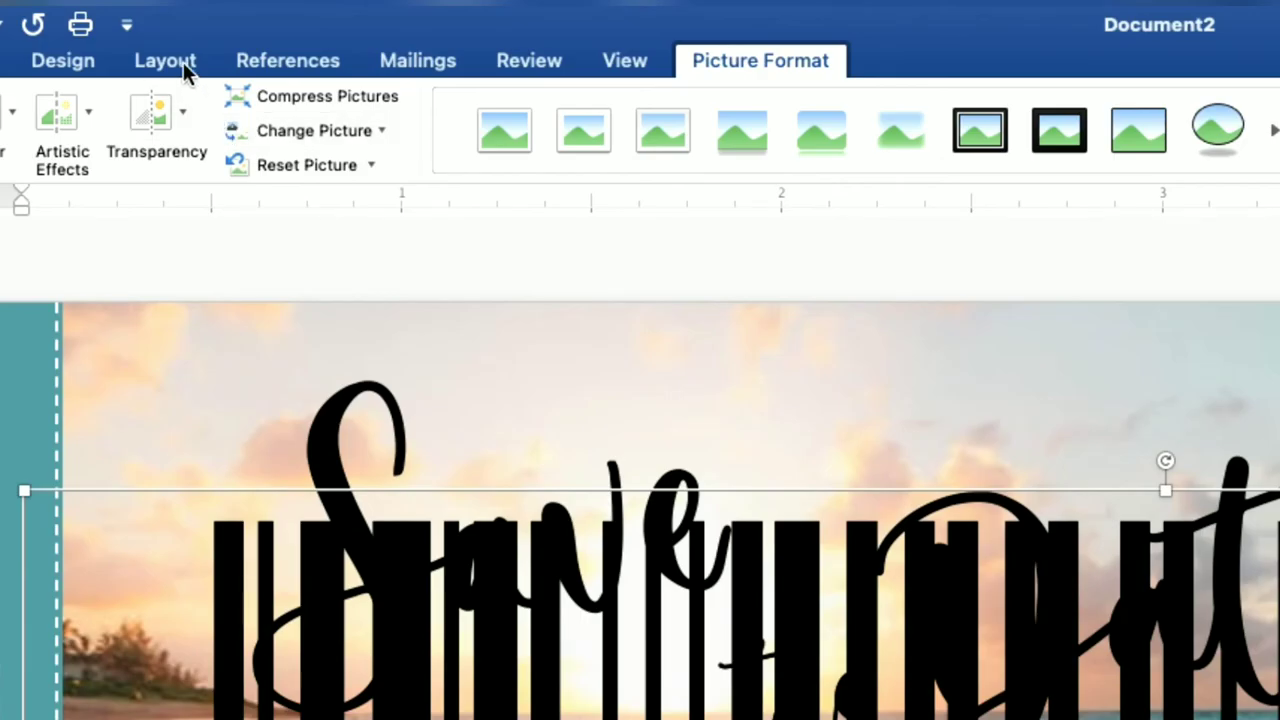
{"action": "left_click", "coordinate": [190, 27]}
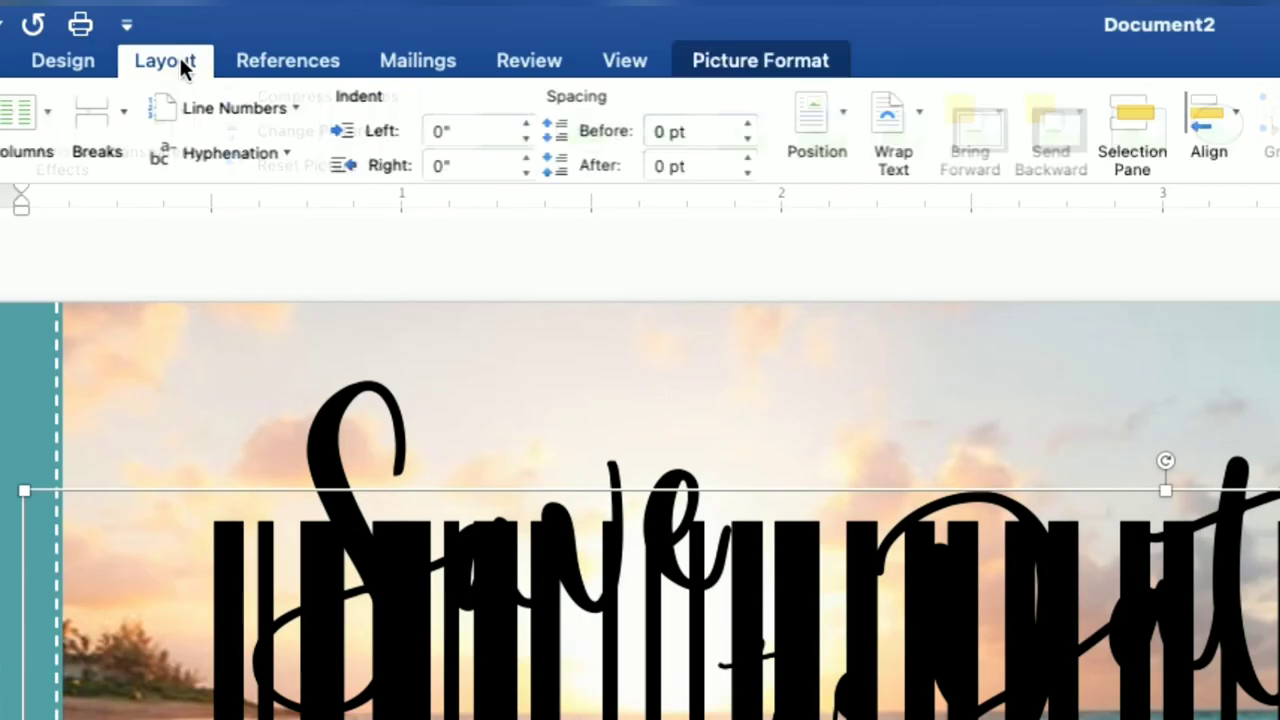
{"action": "left_click", "coordinate": [882, 128]}
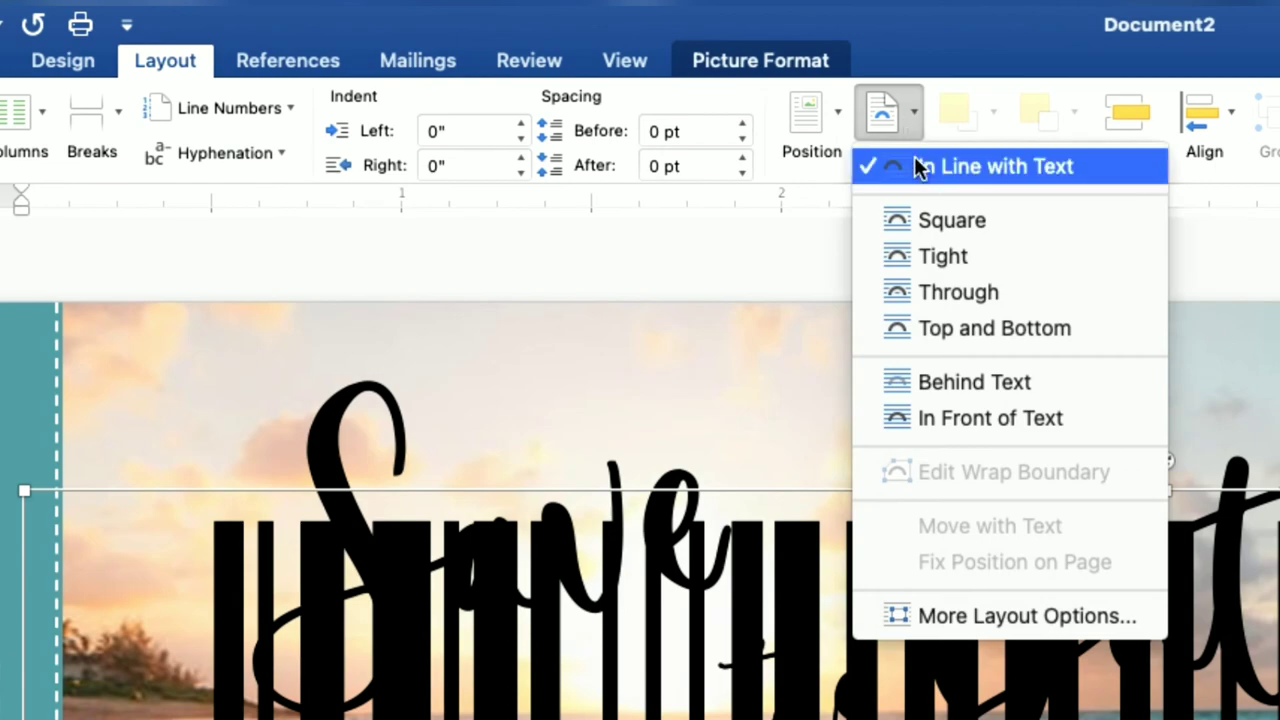
{"action": "left_click", "coordinate": [965, 384]}
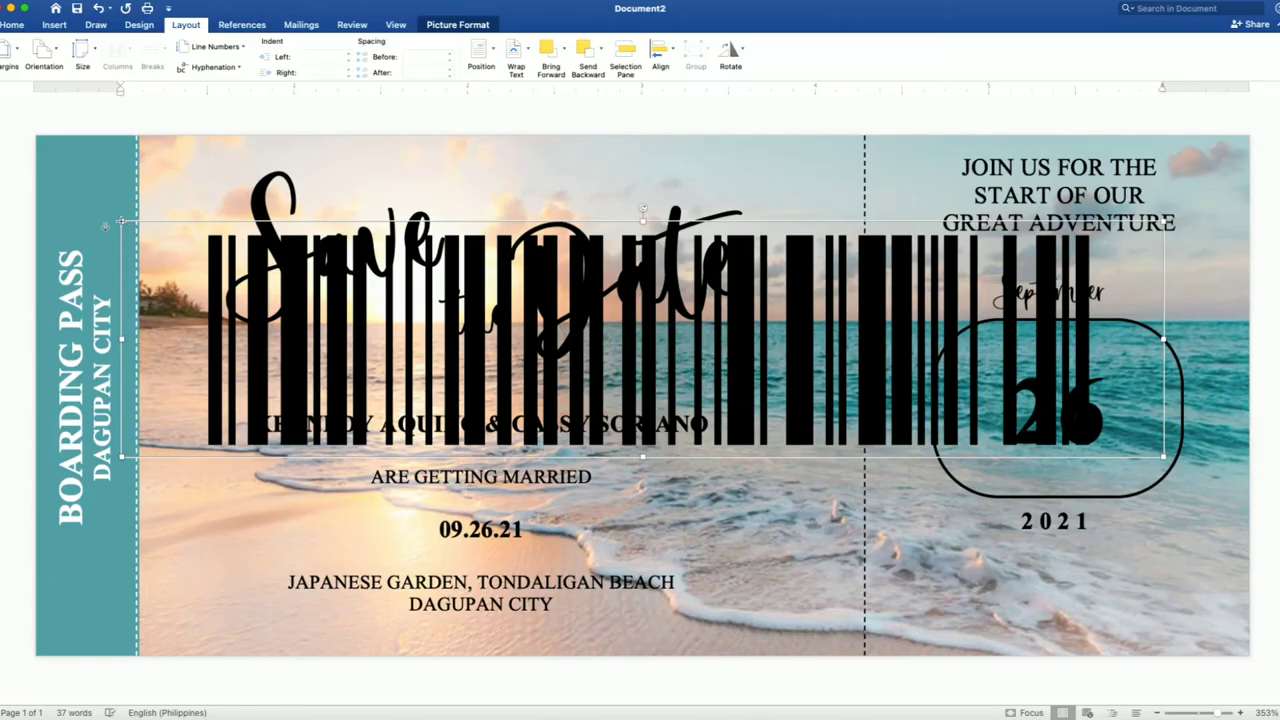
- Shrink the barcode into a small strip and place it at the stub's bottom under 2021
{"action": "left_click_drag", "start_coordinate": [120, 221], "coordinate": [773, 355]}
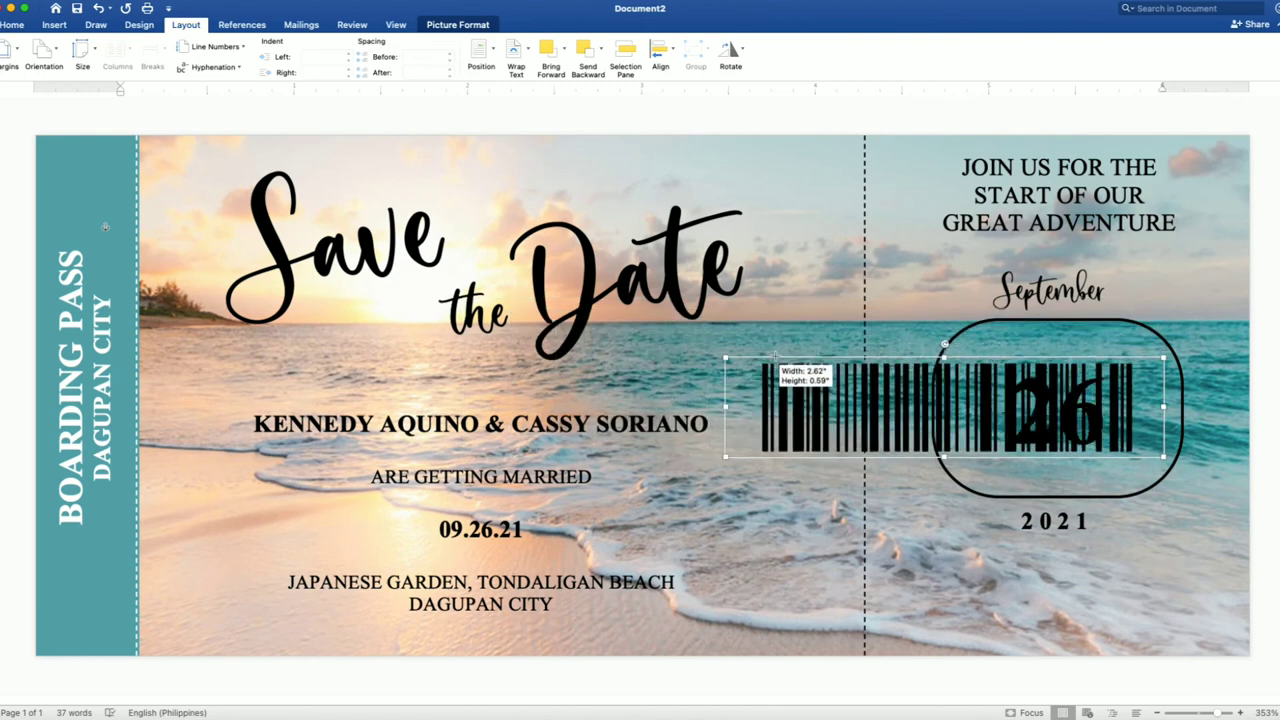
{"action": "left_click_drag", "start_coordinate": [820, 383], "coordinate": [913, 574]}
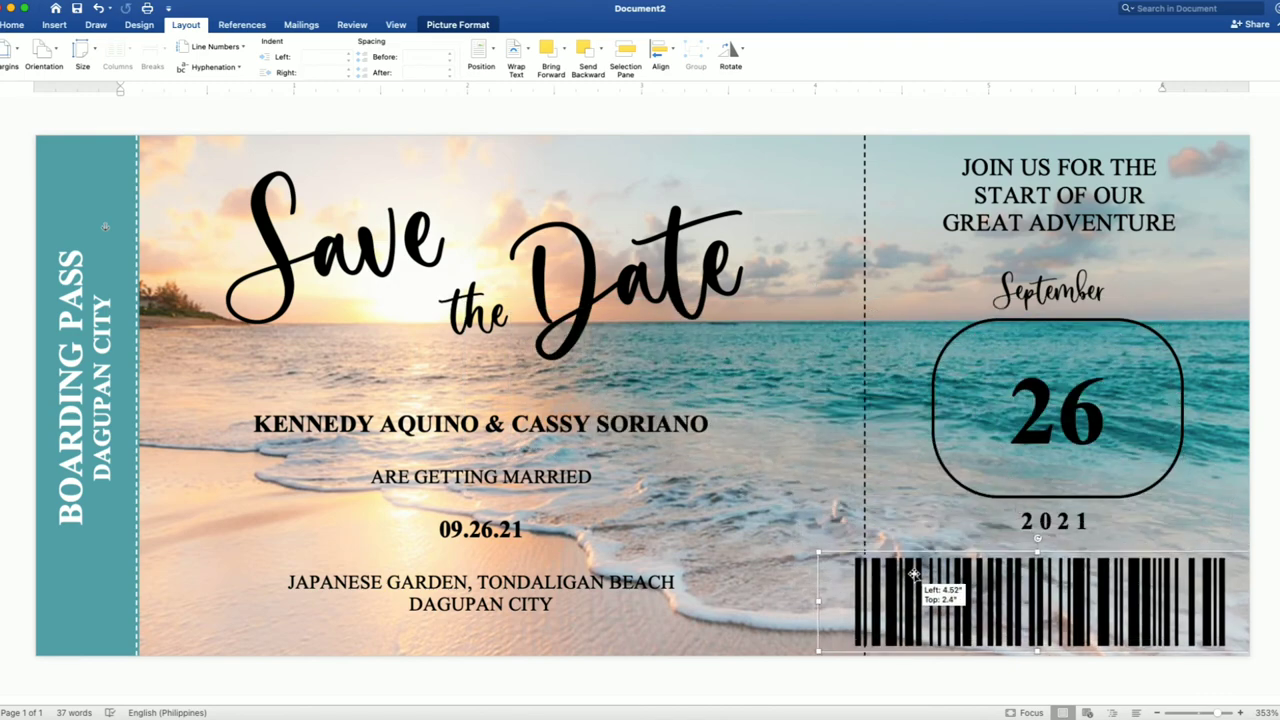
{"action": "left_click_drag", "start_coordinate": [913, 574], "coordinate": [851, 594]}
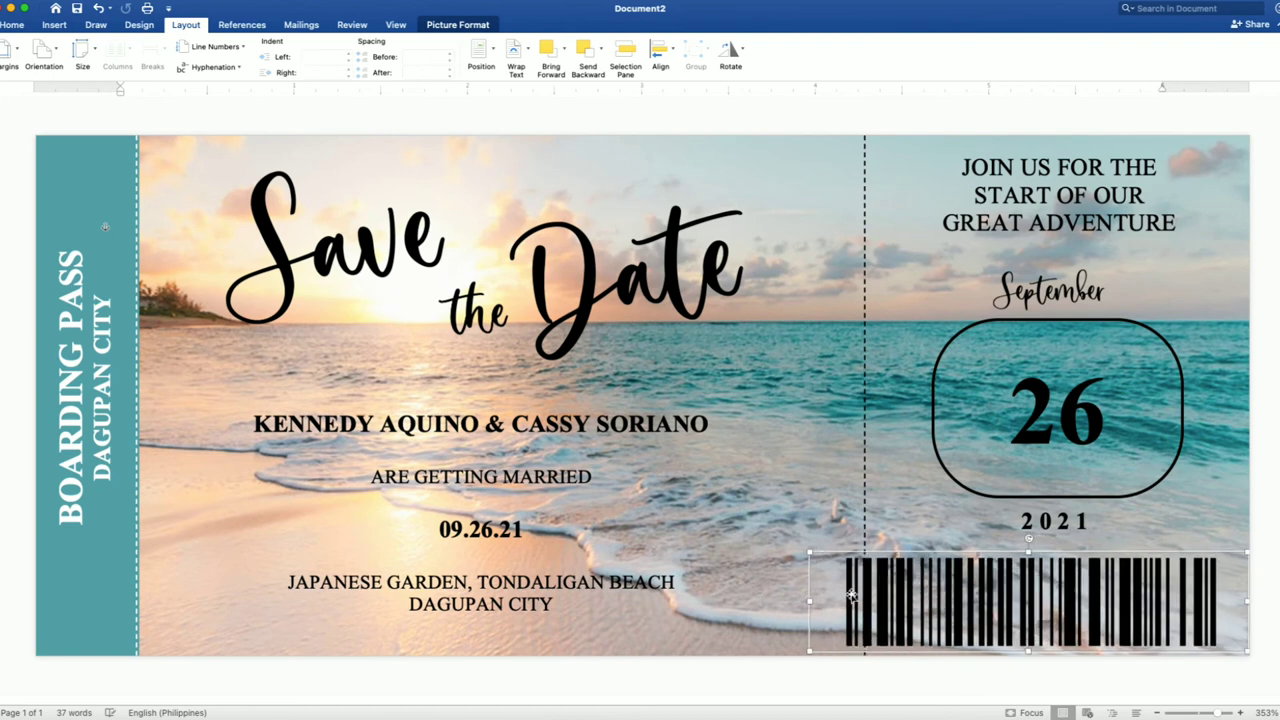
{"action": "left_click_drag", "start_coordinate": [810, 555], "coordinate": [903, 579]}
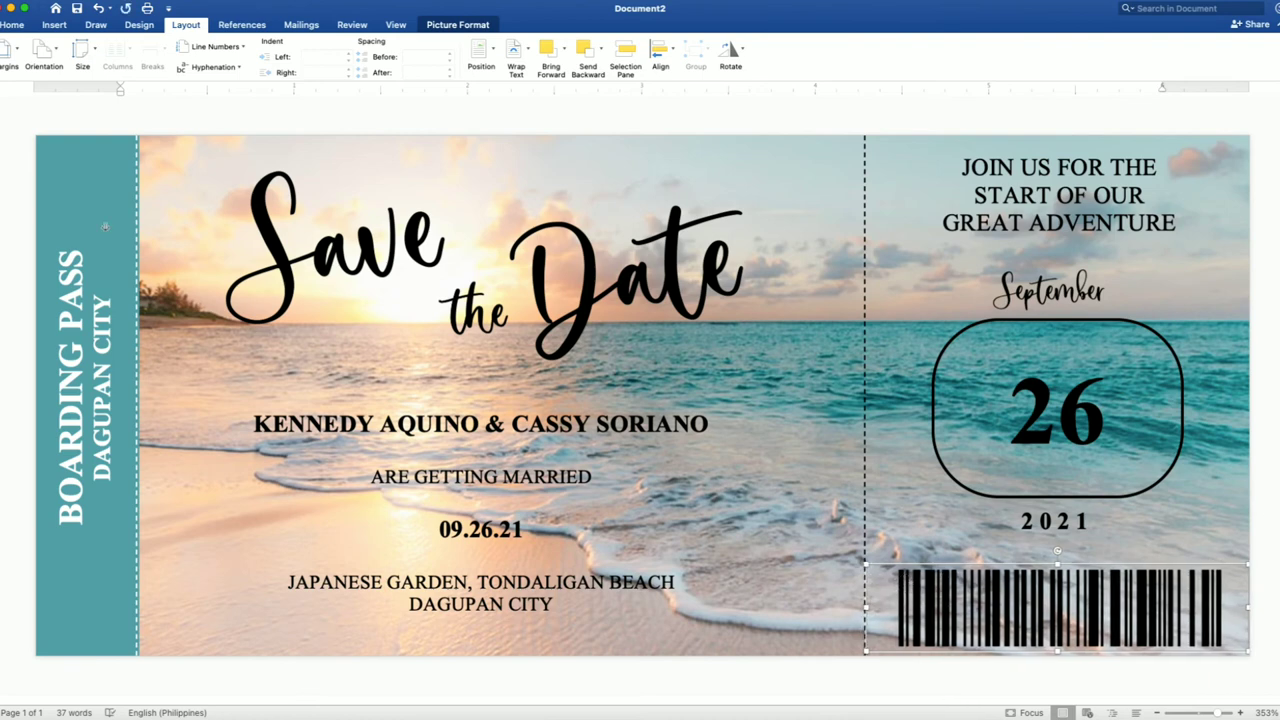
{"action": "left_click", "coordinate": [104, 227]}
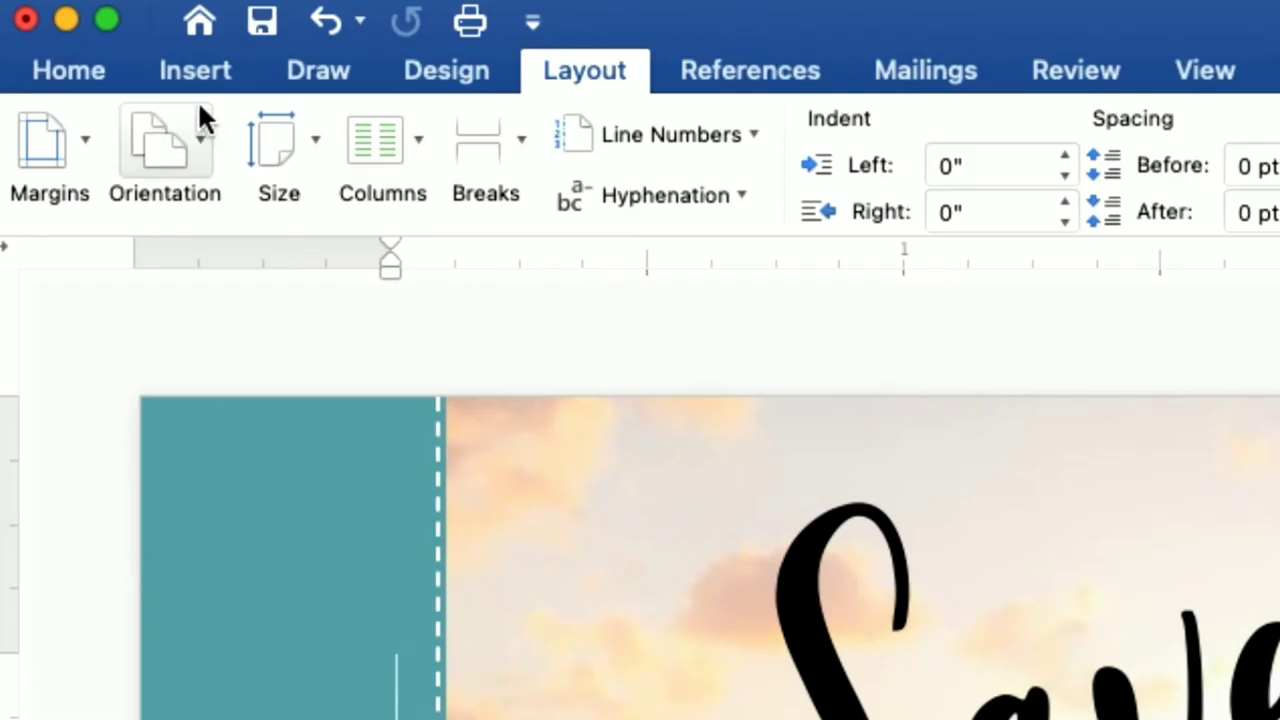
- Insert the heart-and-airplane route image from file and set it to sit behind the text
{"action": "left_click", "coordinate": [173, 72]}
{"action": "left_click", "coordinate": [466, 136]}
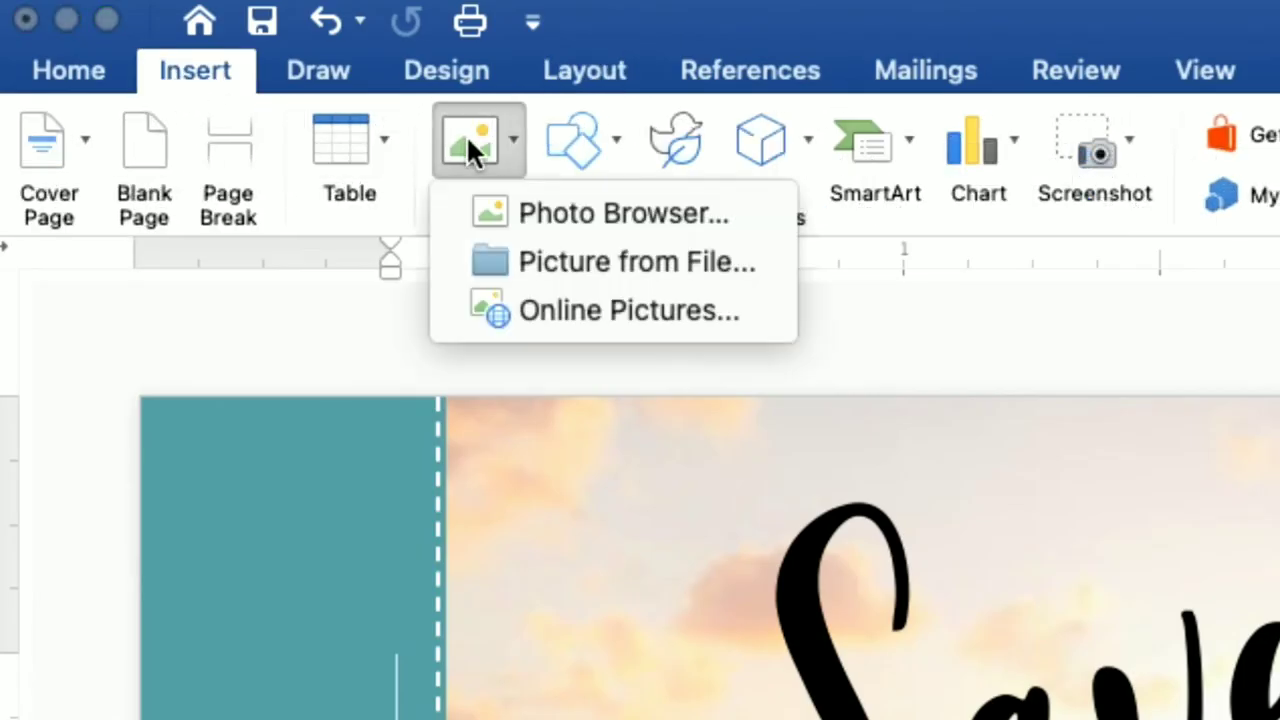
{"action": "left_click", "coordinate": [545, 255]}
{"action": "left_click", "coordinate": [462, 189]}
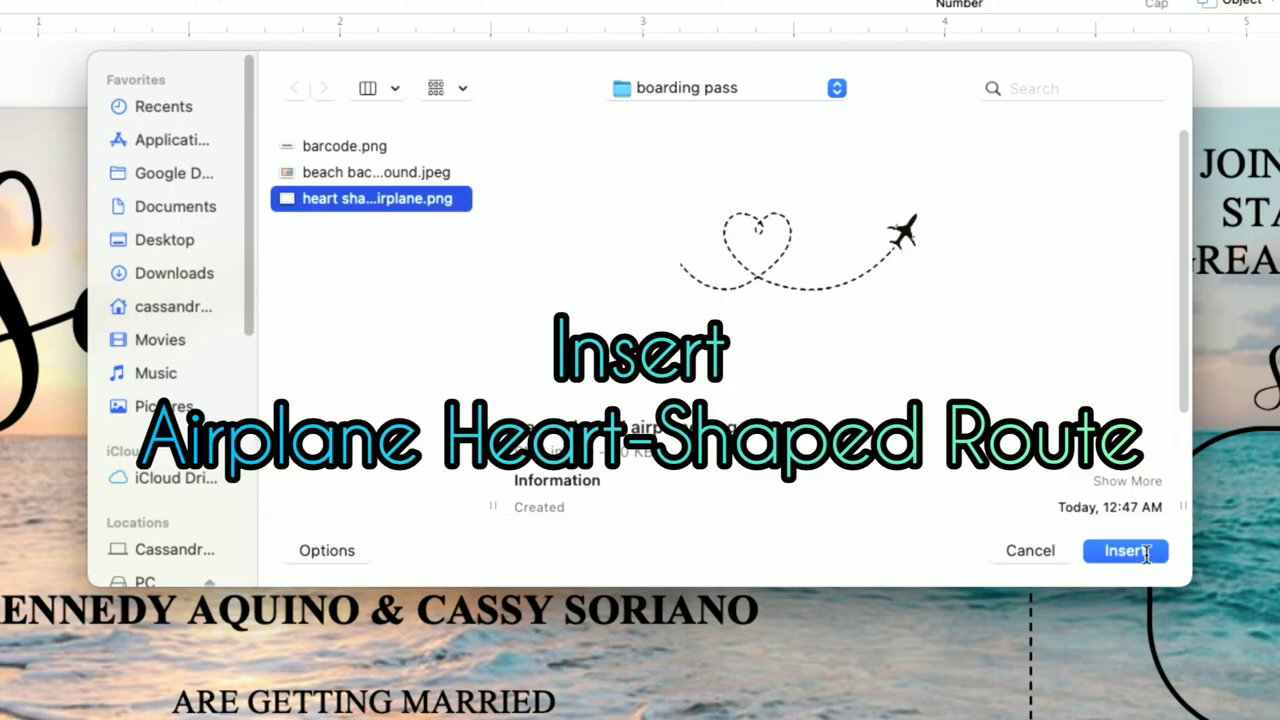
{"action": "left_click", "coordinate": [1138, 556]}
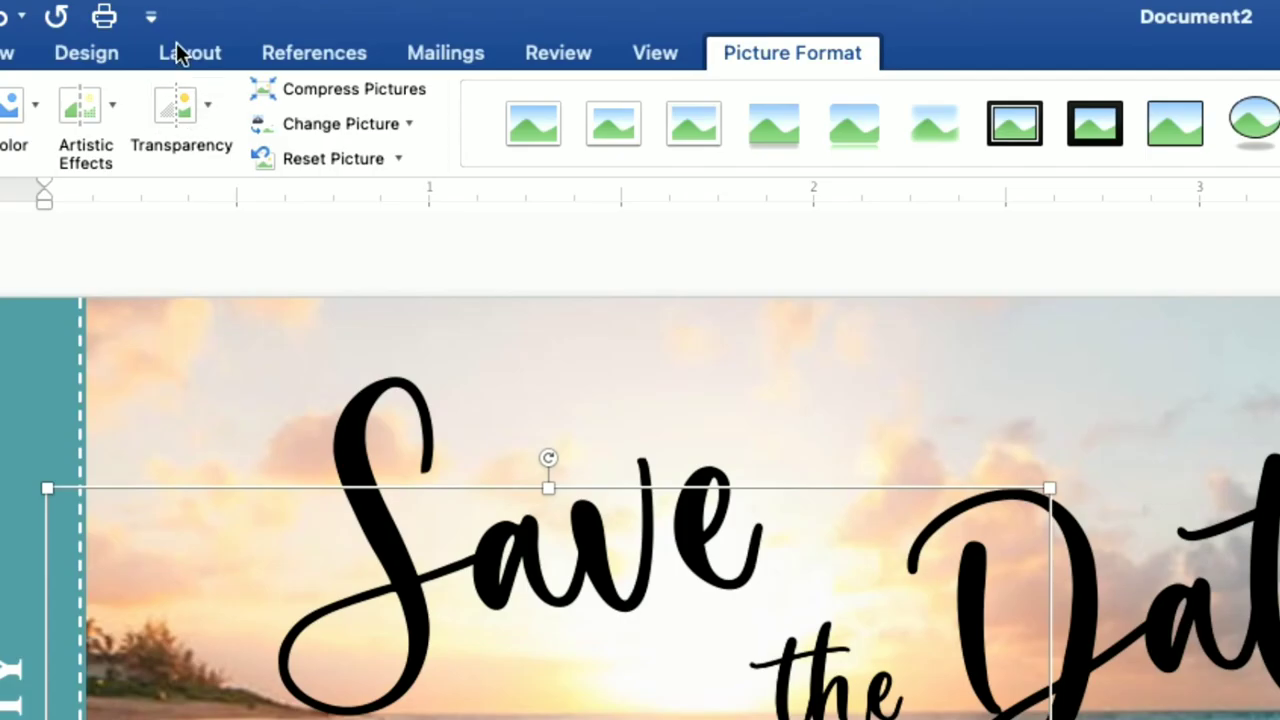
{"action": "left_click", "coordinate": [186, 24]}
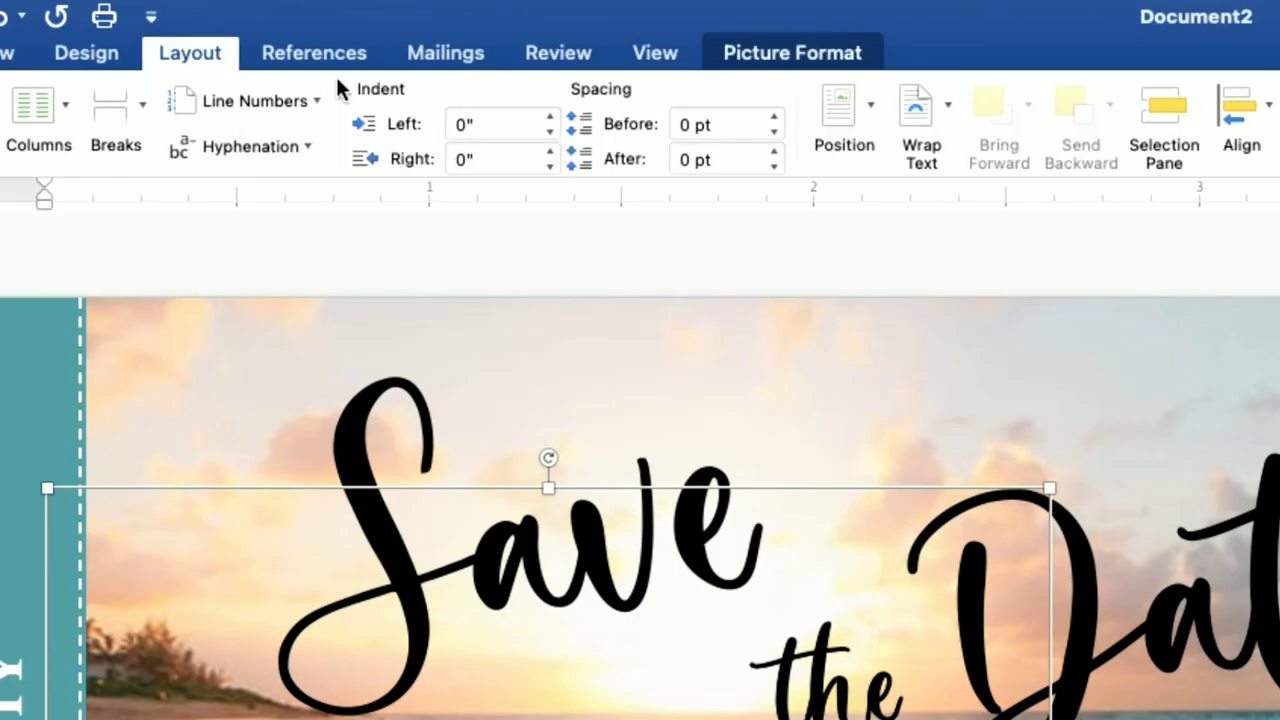
{"action": "left_click", "coordinate": [907, 112]}
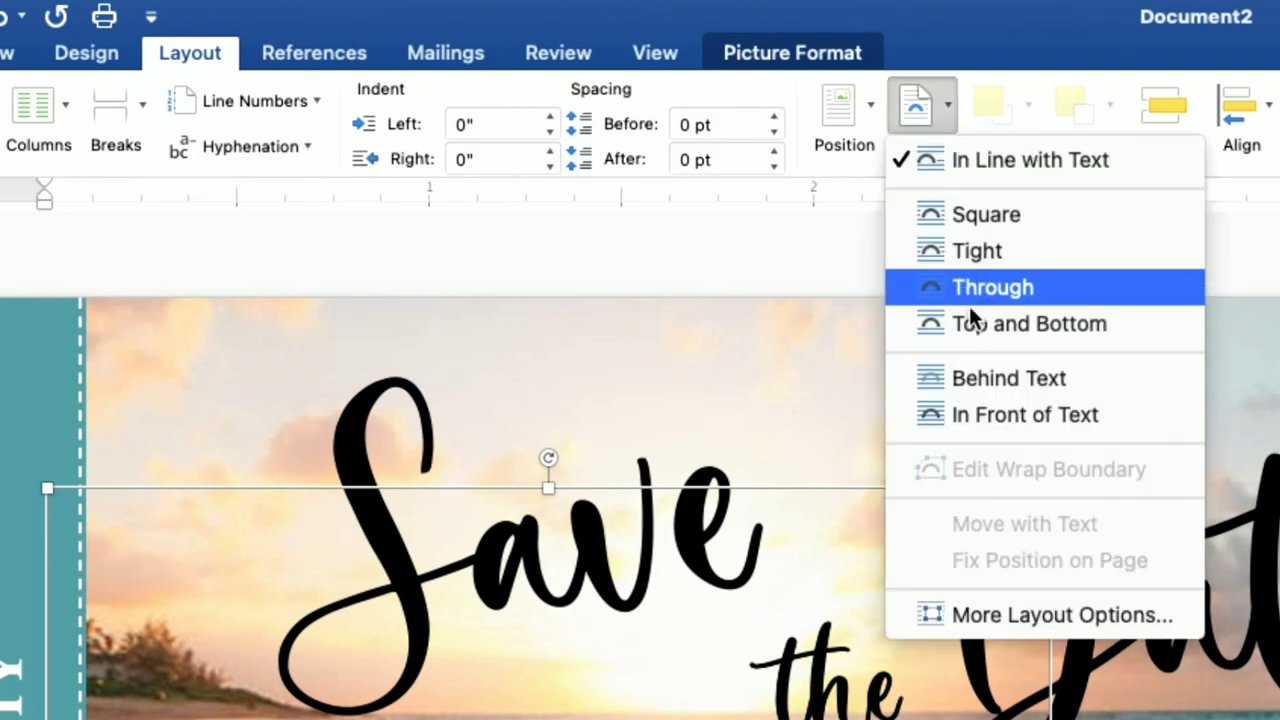
{"action": "left_click", "coordinate": [985, 378]}
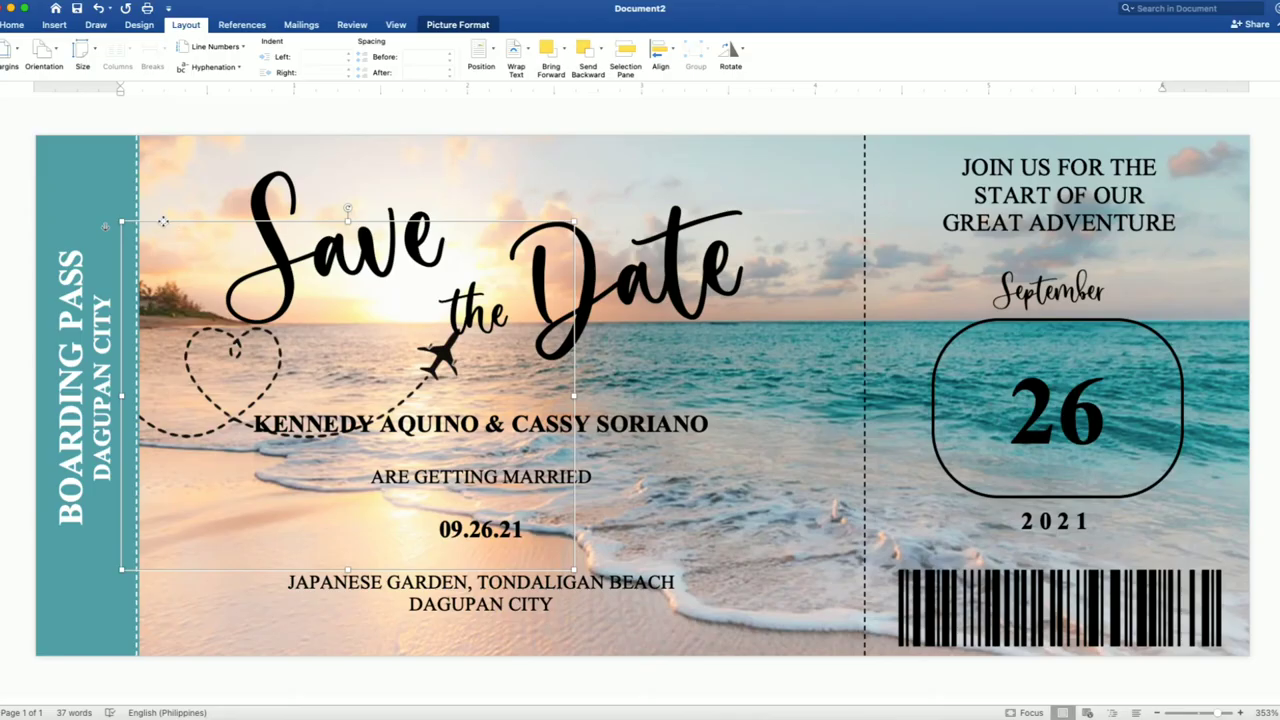
- Shrink the route graphic and position it to the right of 09.26.21
{"action": "mouse_move", "coordinate": [169, 227]}
{"action": "left_mouse_down"}
{"action": "mouse_move", "coordinate": [488, 354]}
{"action": "mouse_move", "coordinate": [530, 345]}
{"action": "left_mouse_up"}
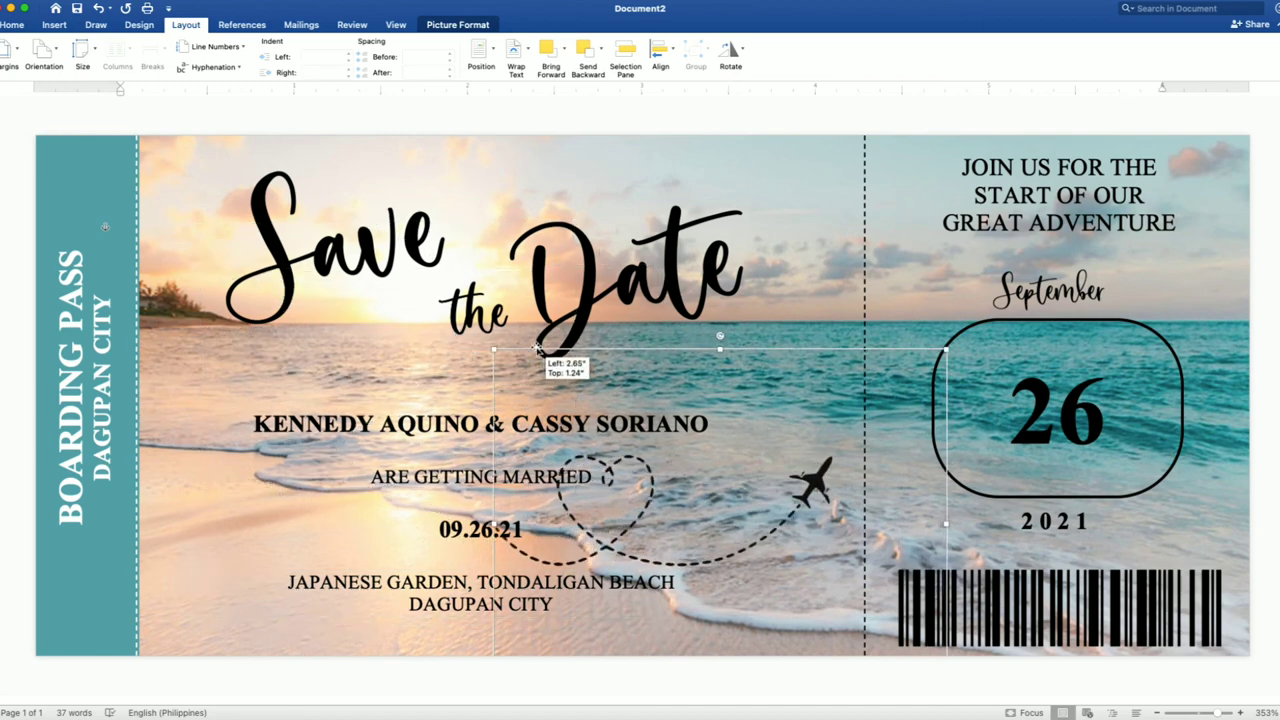
{"action": "left_click_drag", "start_coordinate": [492, 349], "coordinate": [545, 388]}
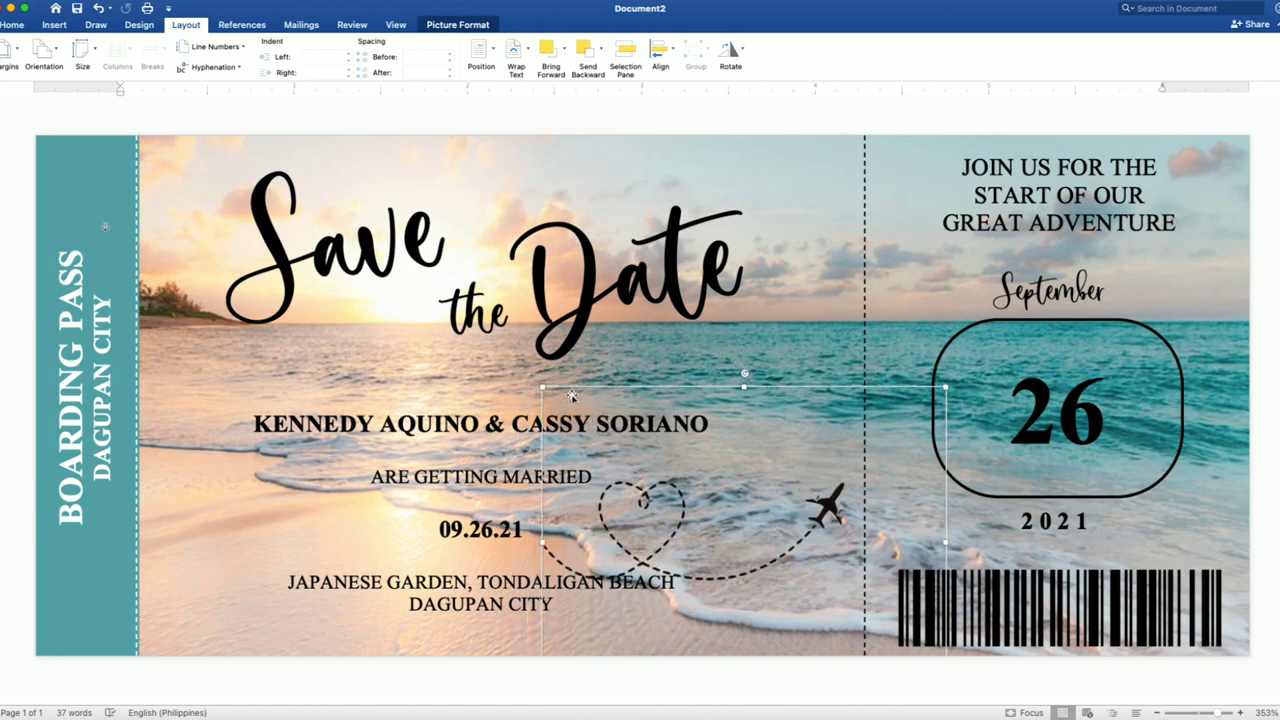
{"action": "left_click", "coordinate": [791, 527]}
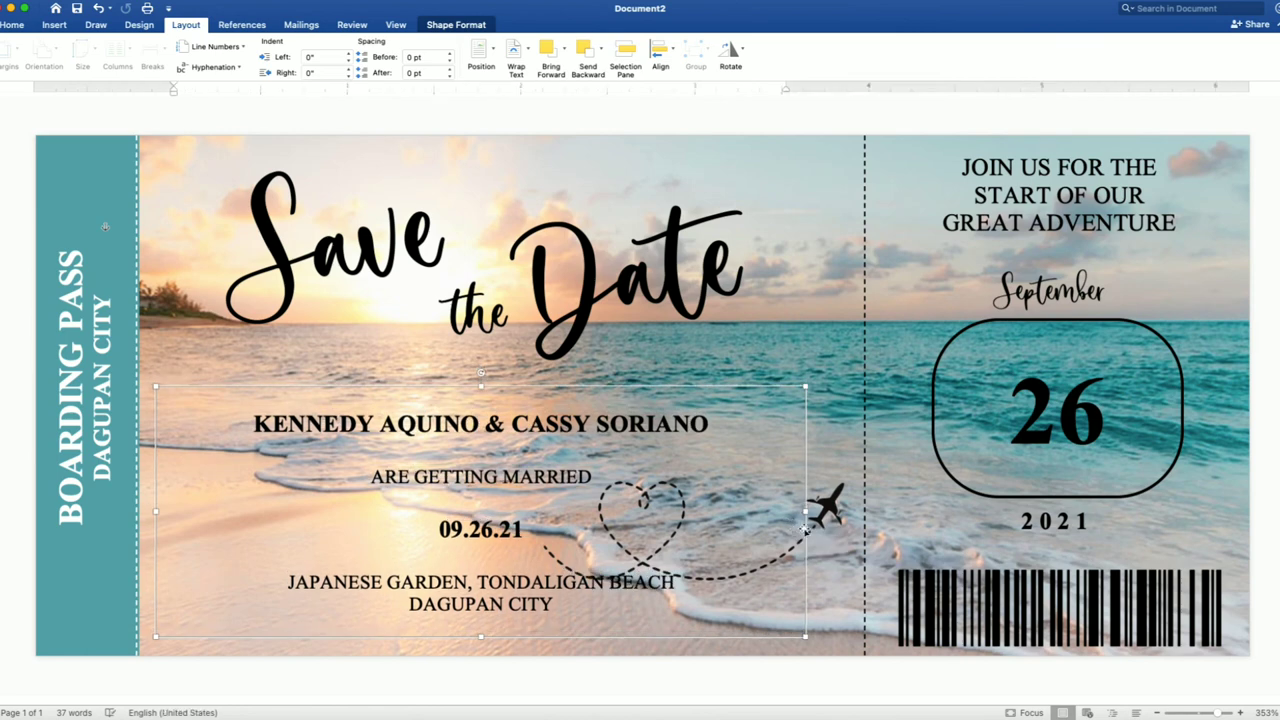
{"action": "left_click_drag", "start_coordinate": [826, 516], "coordinate": [837, 488]}
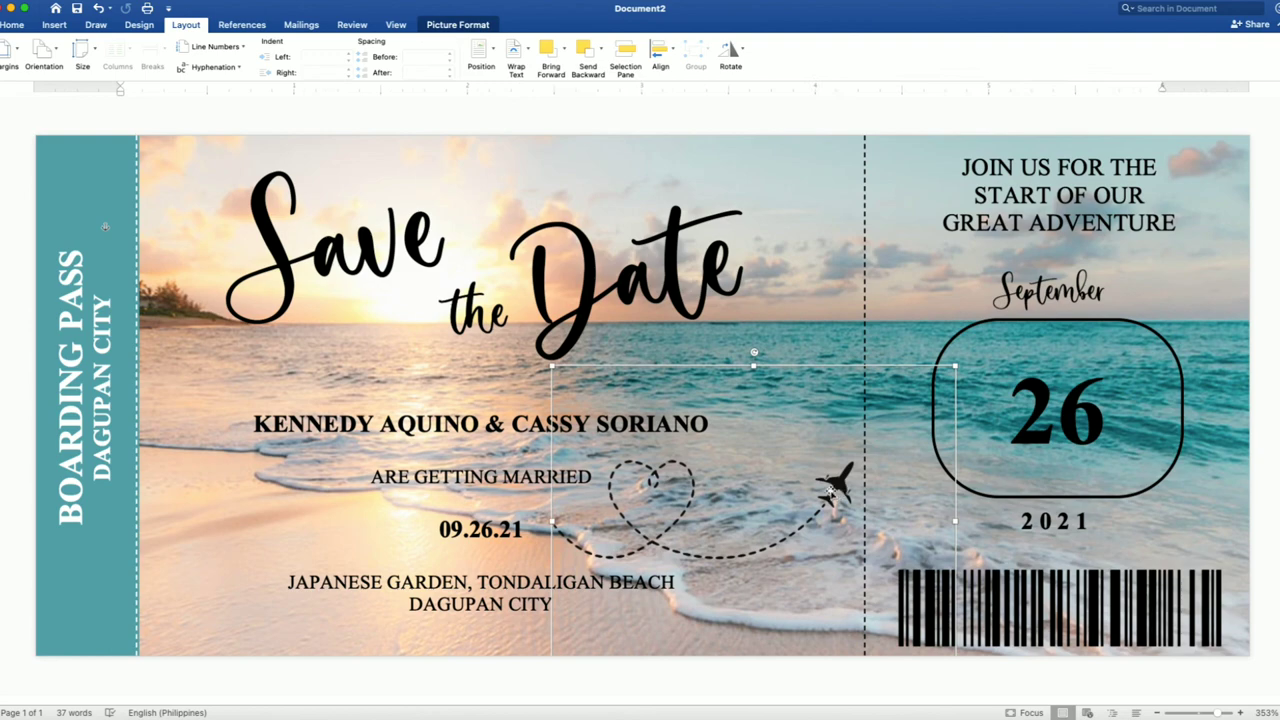
{"action": "left_click", "coordinate": [105, 227]}
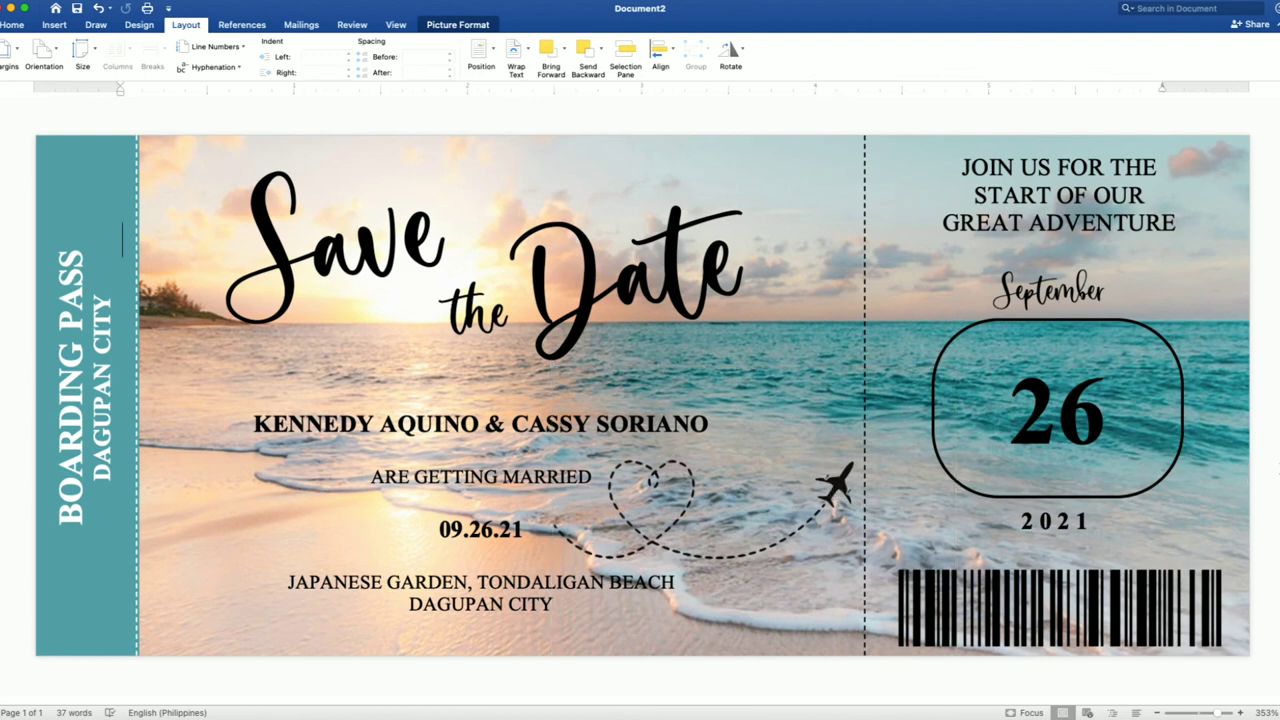
{"action": "scroll", "coordinate": [640, 400], "scroll_direction": "down", "scroll_amount": 3}
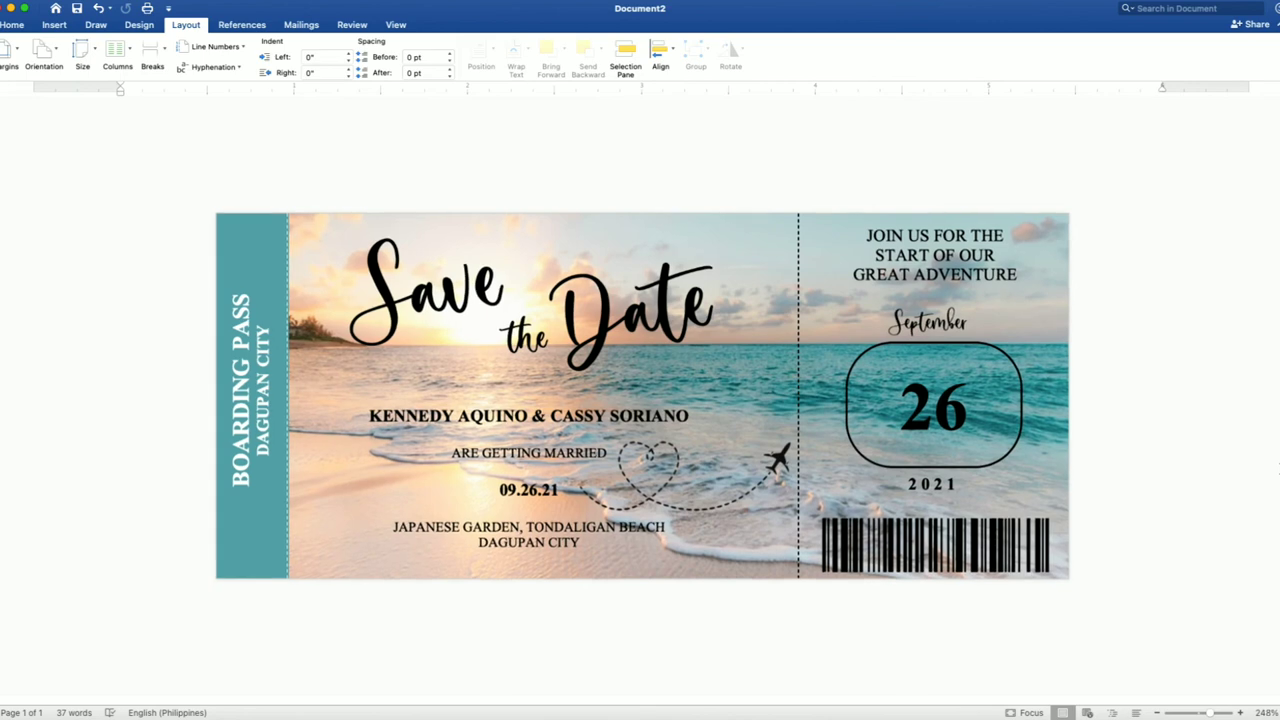
{"action": "scroll", "coordinate": [643, 396], "scroll_direction": "up", "scroll_amount": 3}
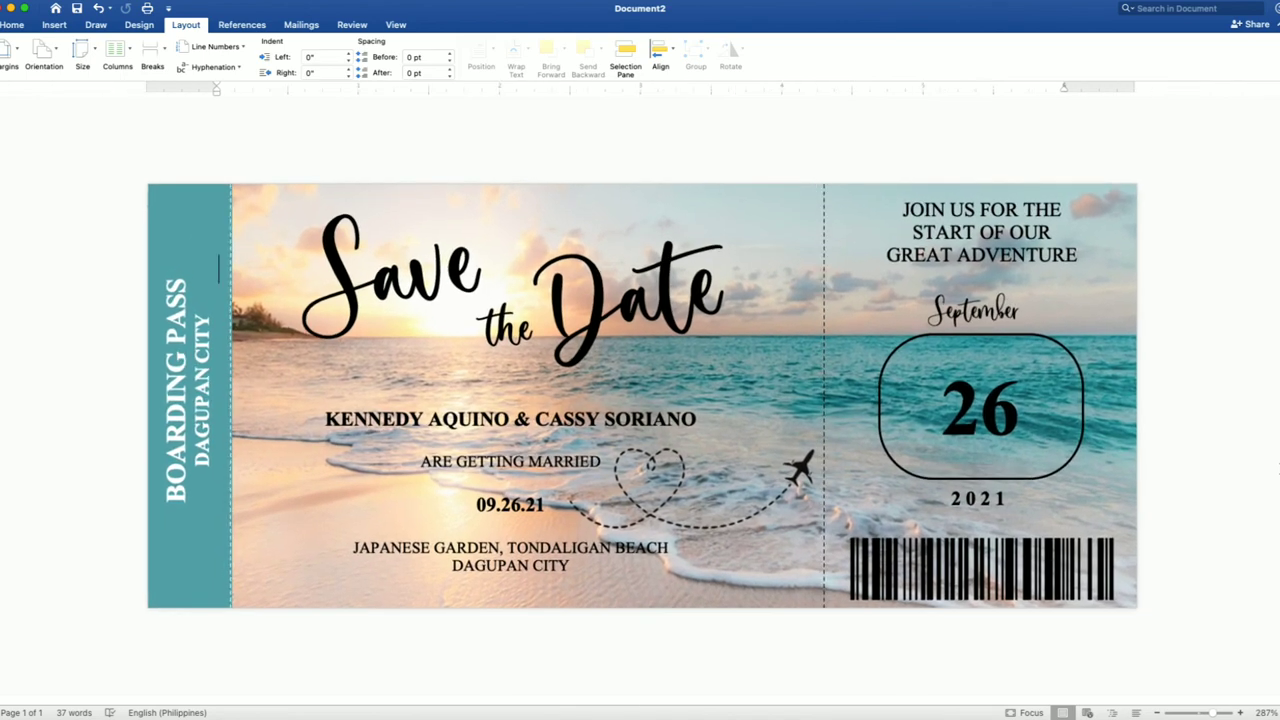